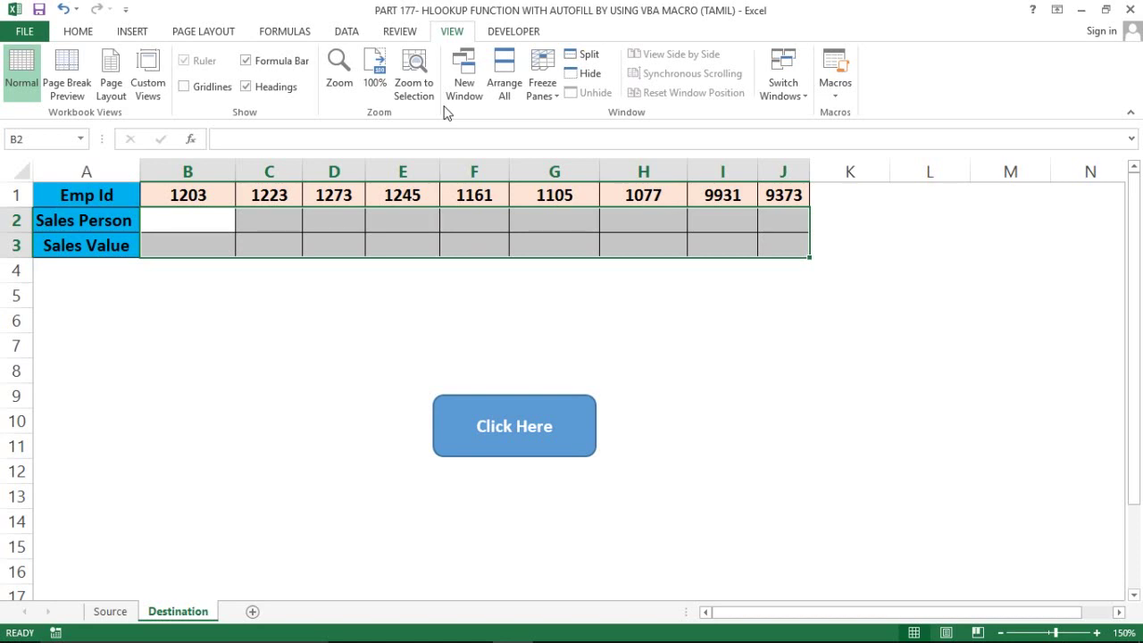
# - Inspect the Destination table's Emp Ids and the empty Sales Person/Sales Value block B2:J3
pyautogui.click(407, 197)
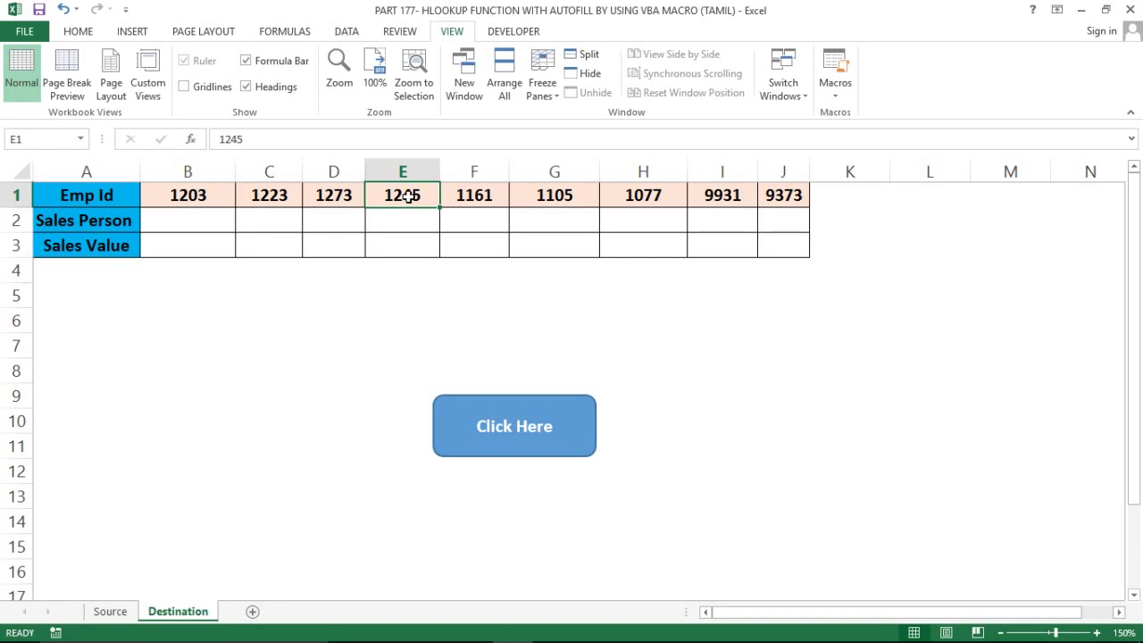
pyautogui.click(334, 244)
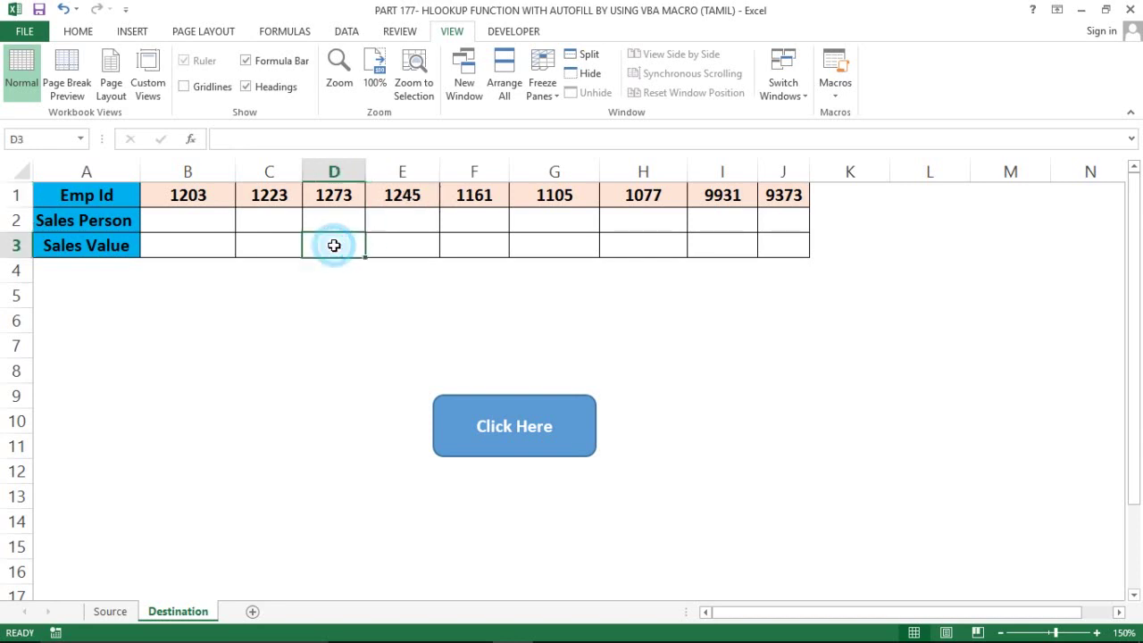
pyautogui.click(183, 244)
pyautogui.click(209, 224)
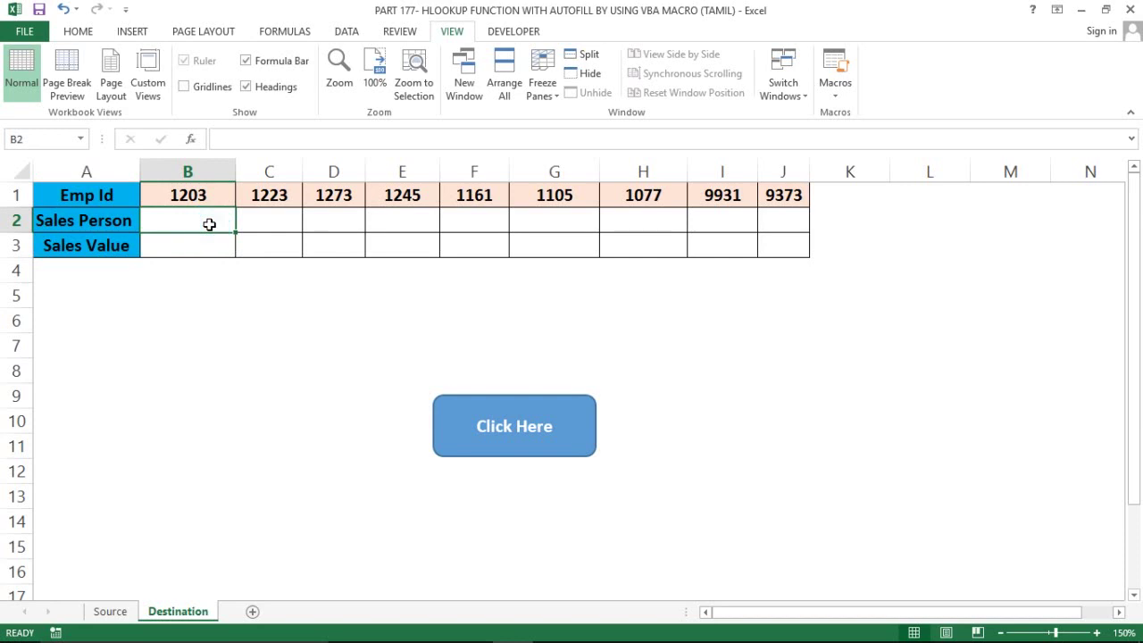
pyautogui.hotkey('shift', 'Down')
pyautogui.hotkey('shift', 'Right')
pyautogui.hotkey('shift', 'Right')
pyautogui.hotkey('shift', 'Right')
pyautogui.hotkey('shift', 'Right')
pyautogui.hotkey('shift', 'Right')
pyautogui.hotkey('shift', 'Right')
pyautogui.hotkey('shift', 'Right')
pyautogui.hotkey('shift', 'Right')
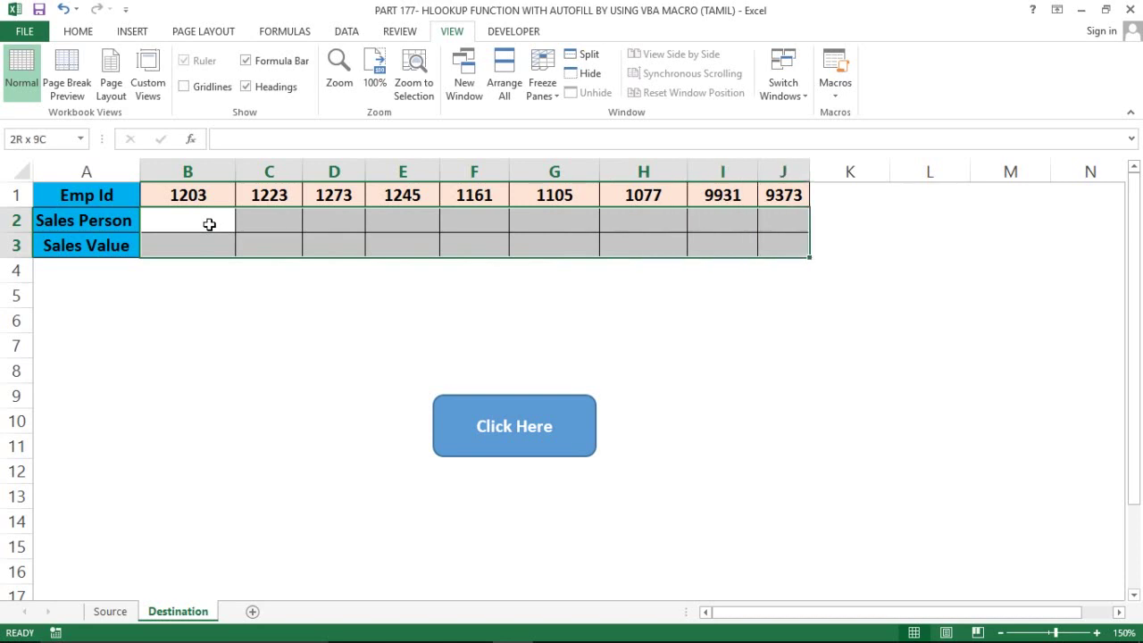
pyautogui.press('Right')
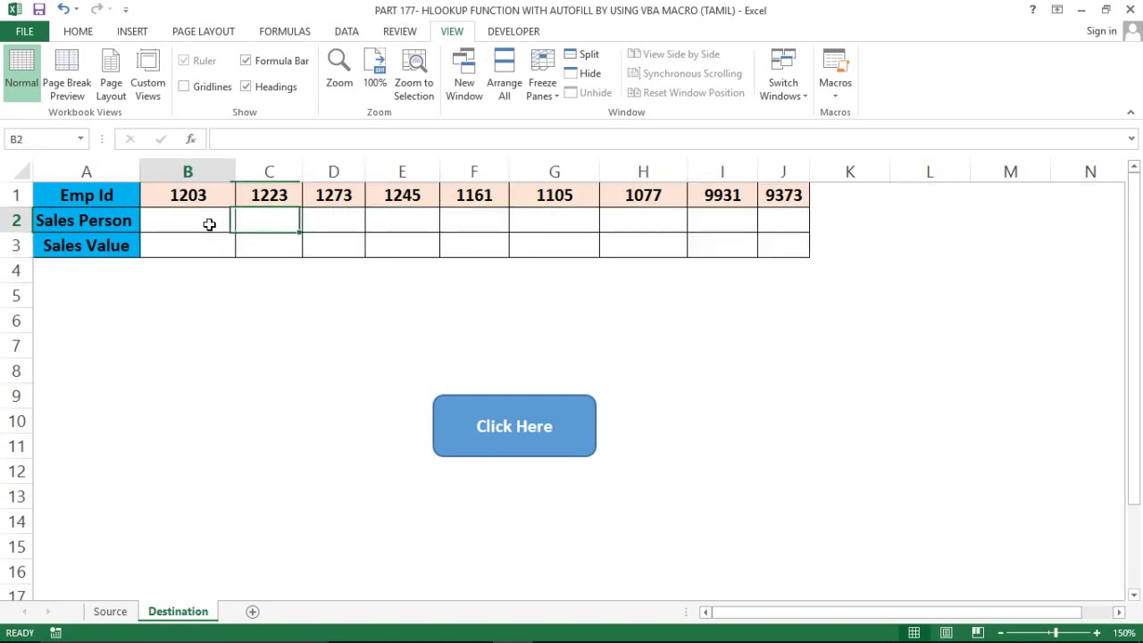
pyautogui.press('Left')
pyautogui.press('Left')
pyautogui.press('Right')
pyautogui.press('Right')
pyautogui.press('Left')
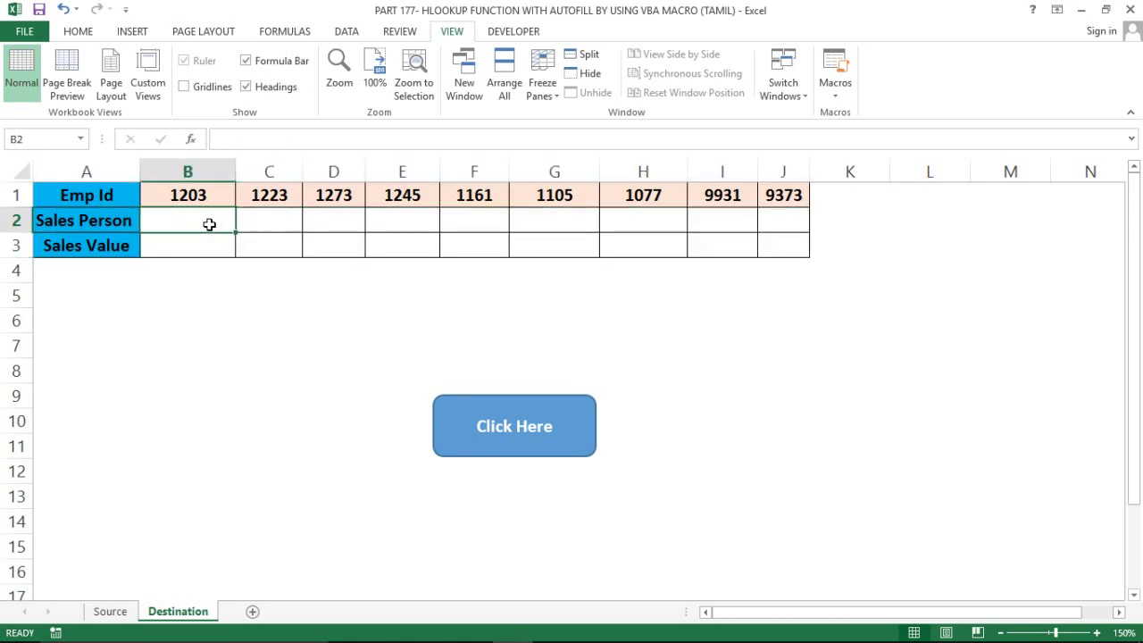
pyautogui.press('Left')
pyautogui.press('Right')
# - Select the row labels and the Emp Ids B1:J1, then save the workbook
pyautogui.click(245, 355)
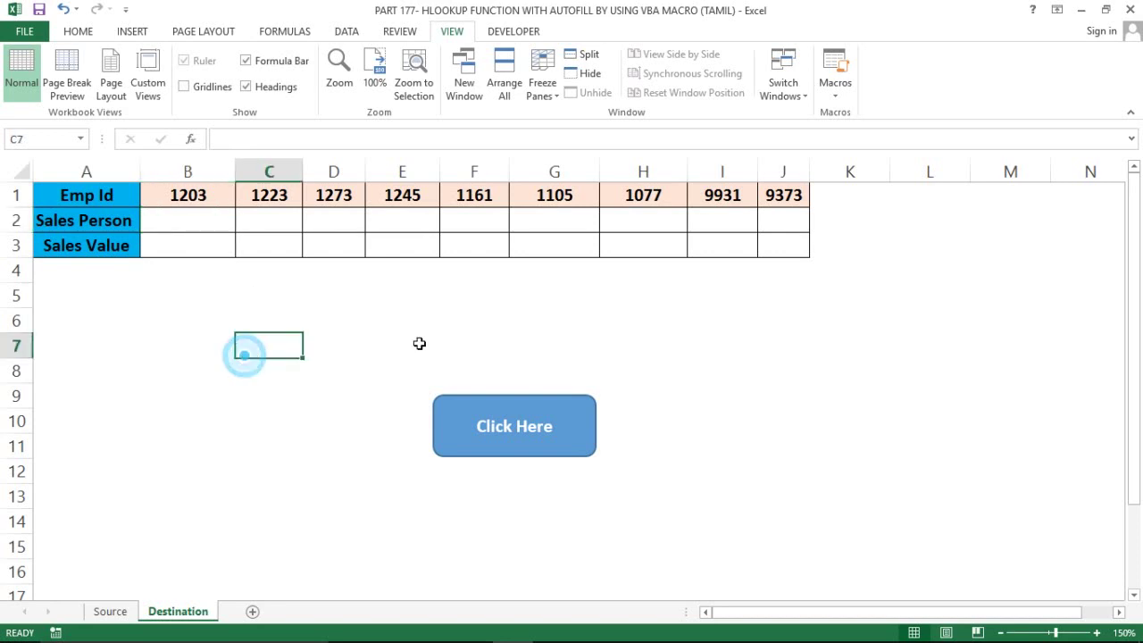
pyautogui.click(194, 210)
pyautogui.press('Up')
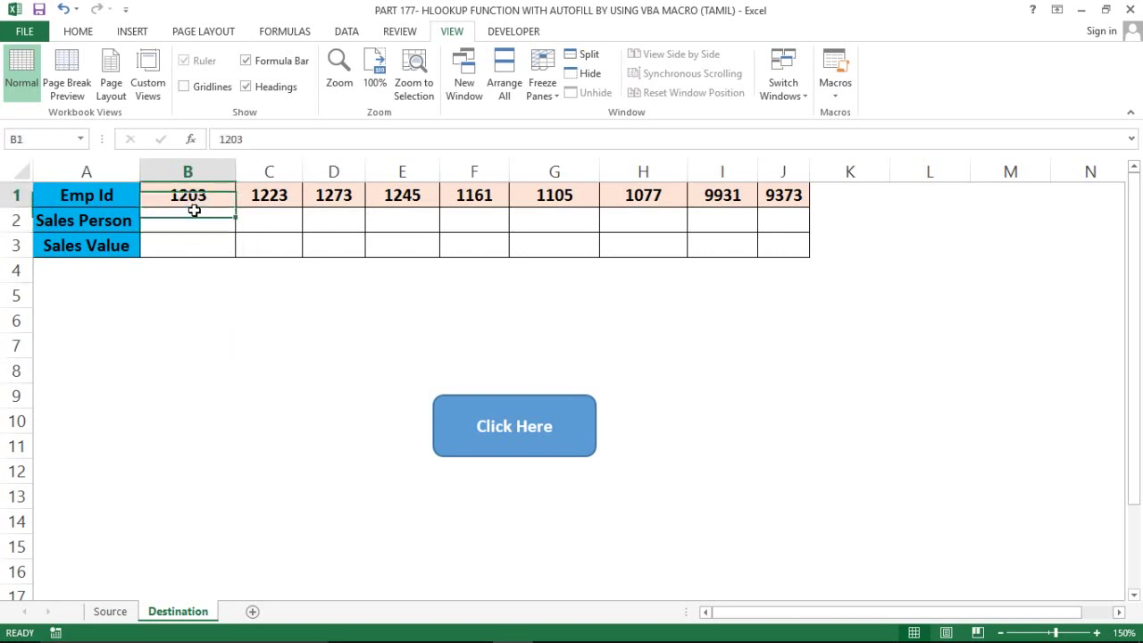
pyautogui.press('Left')
pyautogui.hotkey('shift', 'Down')
pyautogui.hotkey('shift', 'Down')
pyautogui.hotkey('shift', 'Right')
pyautogui.hotkey('shift', 'Right')
pyautogui.hotkey('shift', 'Right')
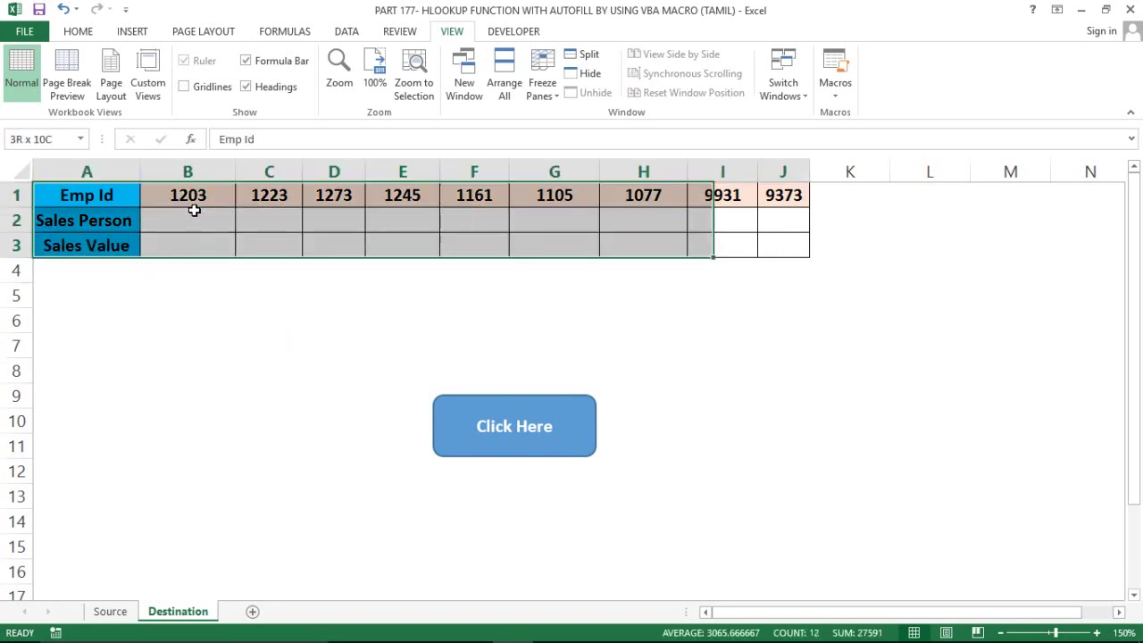
pyautogui.hotkey('shift', 'Right')
pyautogui.hotkey('shift', 'Right')
pyautogui.press('Left')
pyautogui.press('Right')
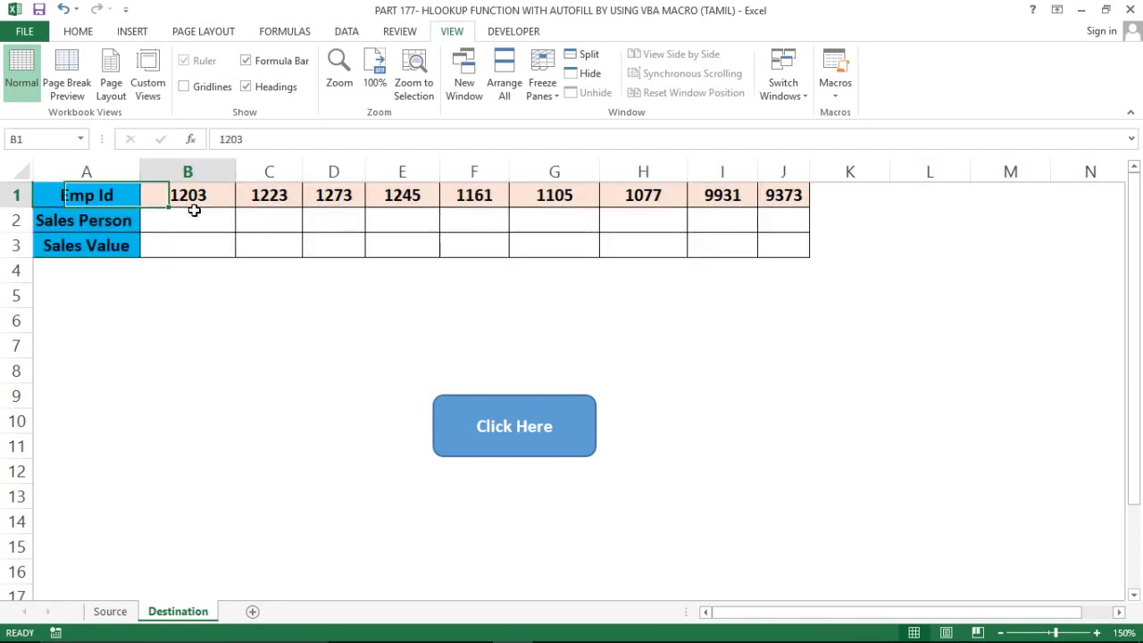
pyautogui.hotkey('shift', 'Right')
pyautogui.hotkey('shift', 'Right')
pyautogui.hotkey('shift', 'Right')
pyautogui.hotkey('shift', 'Right')
pyautogui.hotkey('shift', 'Right')
pyautogui.hotkey('shift', 'Right')
pyautogui.hotkey('shift', 'Right')
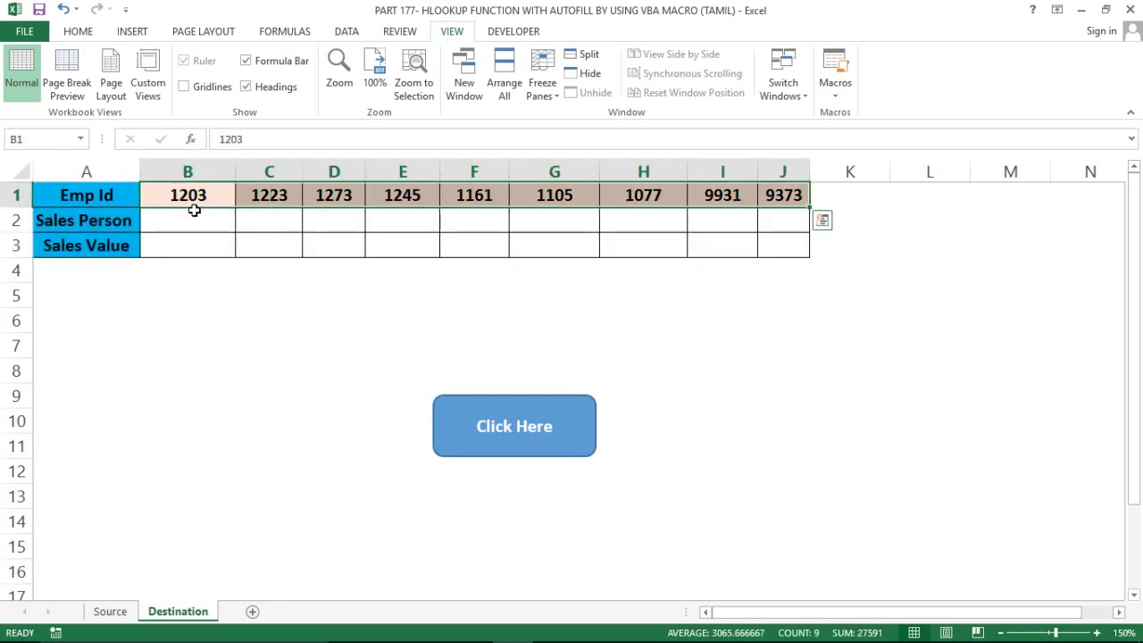
pyautogui.hotkey('ctrl', 's')
# - Review the row labels, then inspect the Source sheet's Emp Id, Sales Person and Sales Value rows
pyautogui.click(187, 229)
pyautogui.click(110, 220)
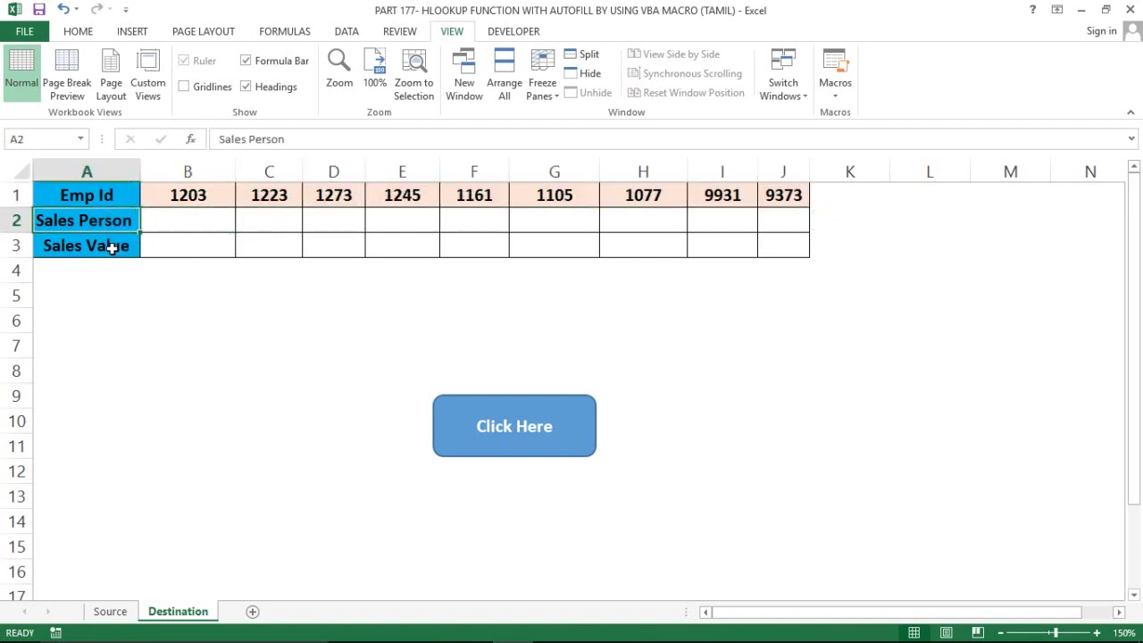
pyautogui.click(112, 247)
pyautogui.click(111, 611)
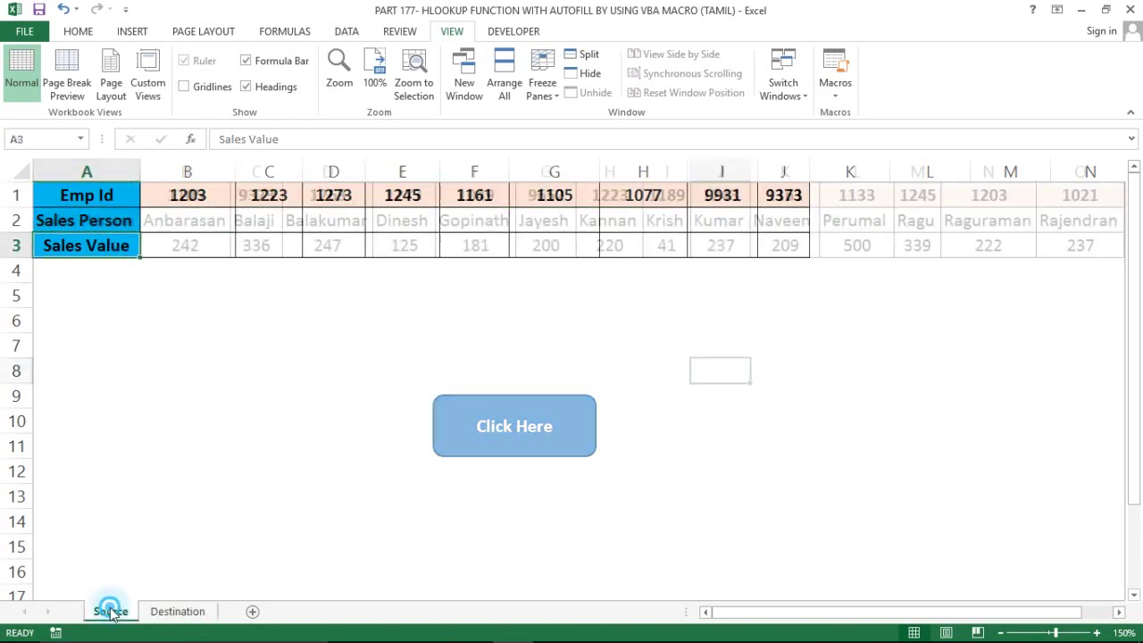
pyautogui.click(18, 195)
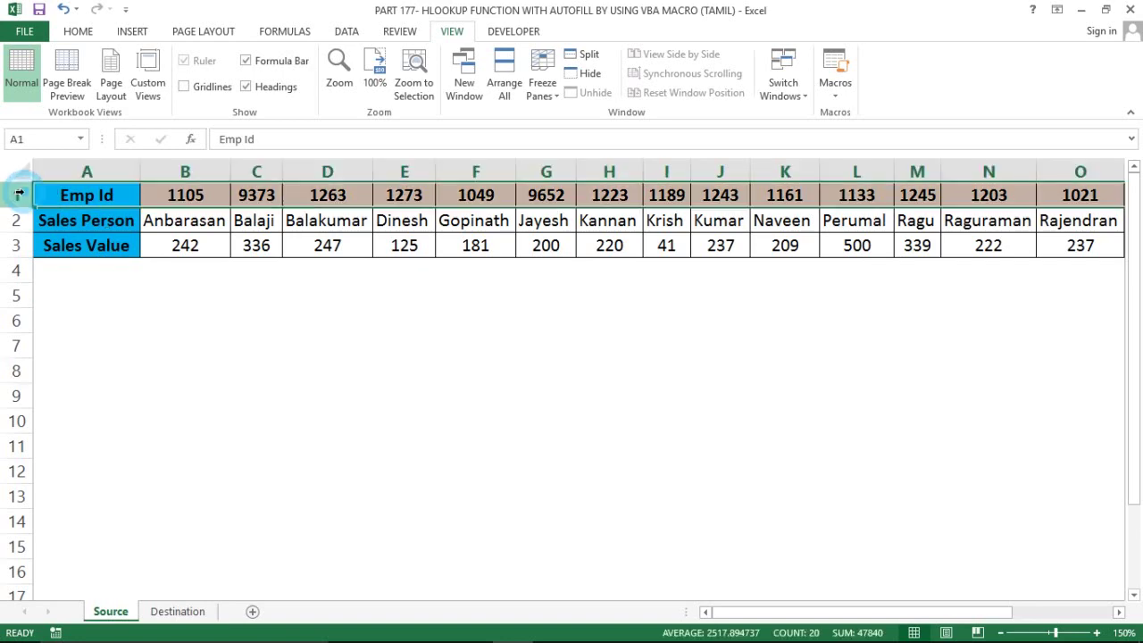
pyautogui.press('Right')
pyautogui.press('Right')
pyautogui.press('Right')
pyautogui.press('Right')
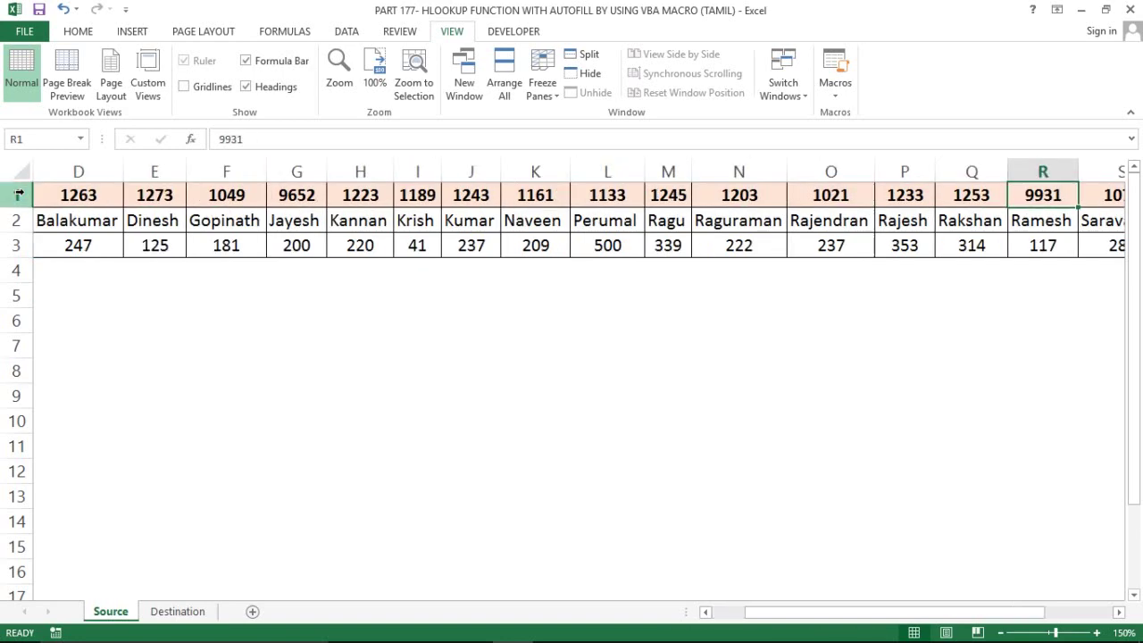
pyautogui.press('Right')
pyautogui.press('Right')
pyautogui.press('Right')
pyautogui.press('Left')
pyautogui.press('Left')
pyautogui.press('Home')
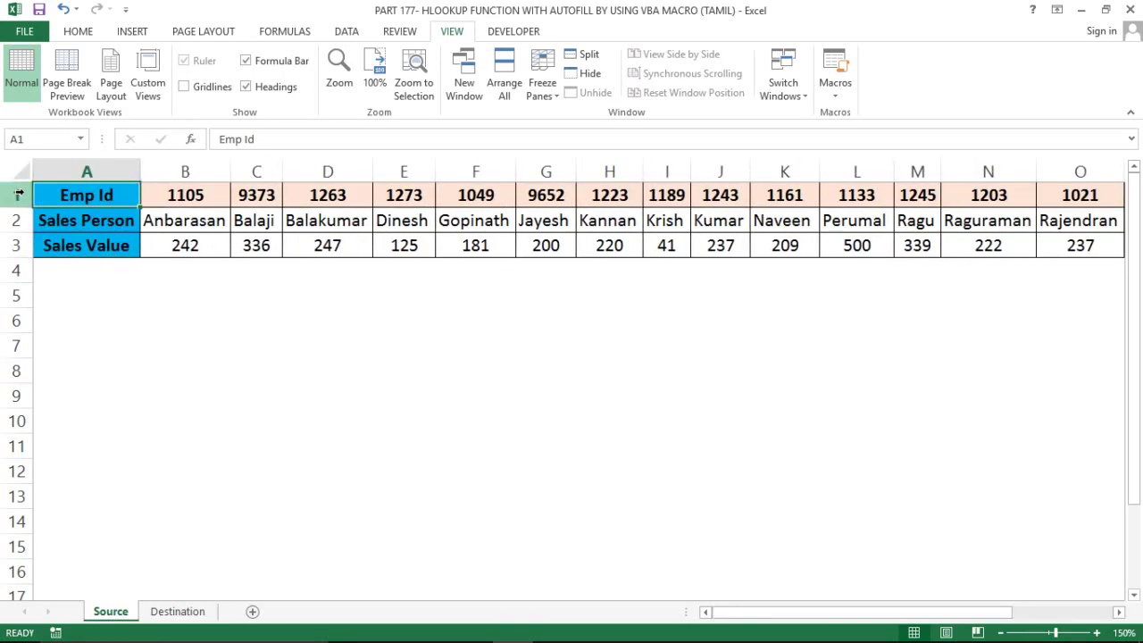
pyautogui.click(18, 194)
pyautogui.press('Down')
pyautogui.press('Down')
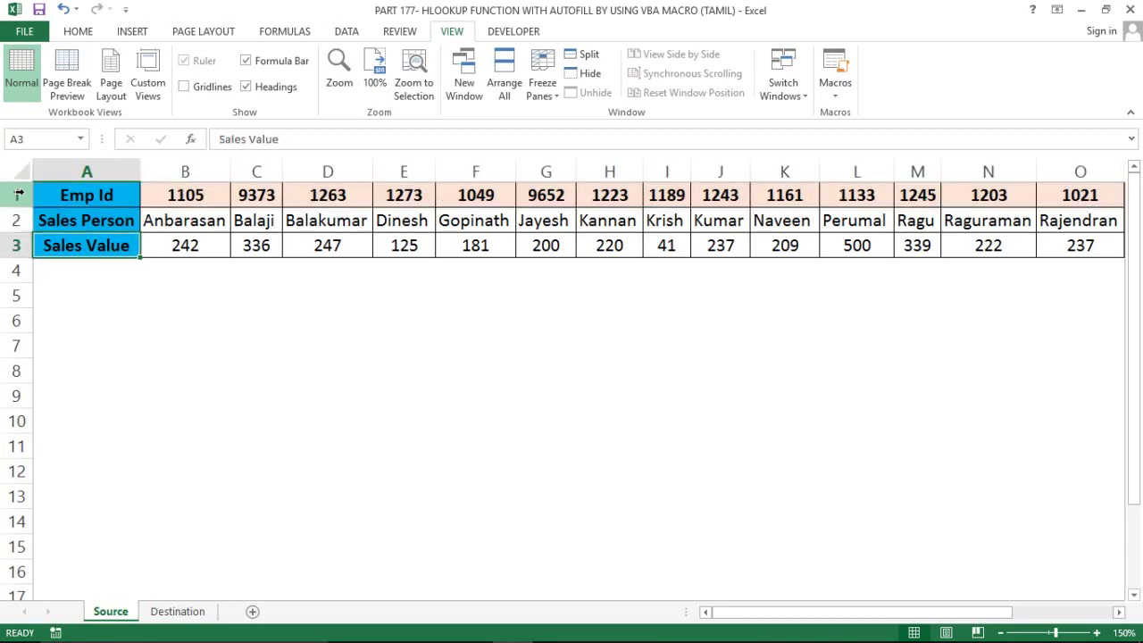
pyautogui.press('Up')
pyautogui.press('Down')
pyautogui.press('Up')
pyautogui.press('Up')
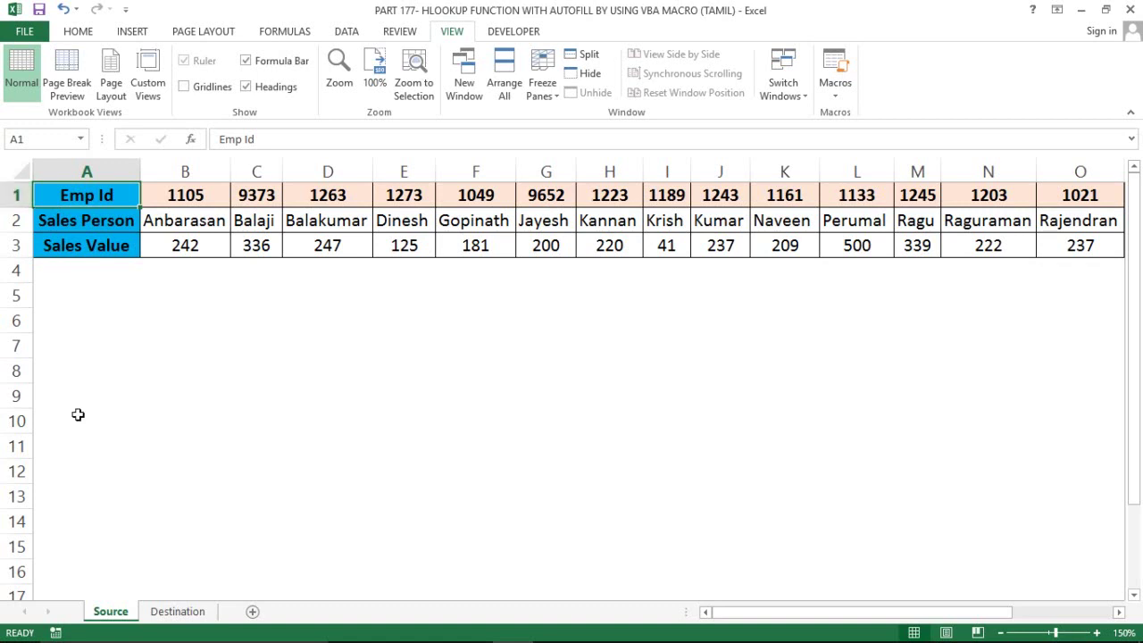
# - Back on Destination, run the lookup macro and check the looked-up name in B2
pyautogui.click(178, 611)
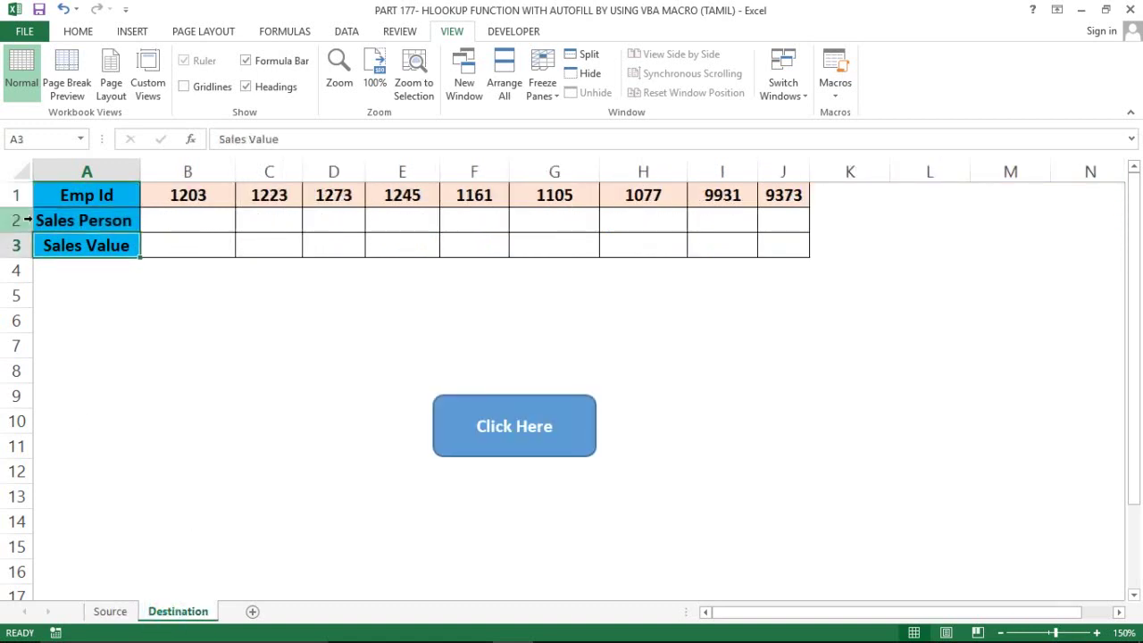
pyautogui.moveTo(73, 202); pyautogui.dragTo(155, 220)
pyautogui.click(155, 220)
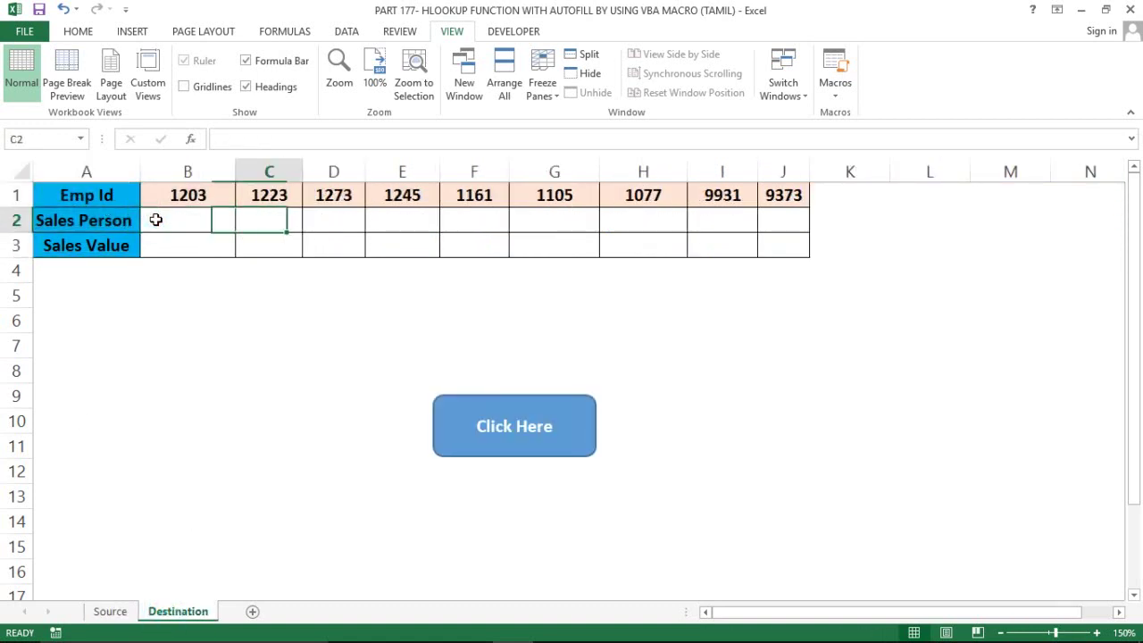
pyautogui.click(253, 505)
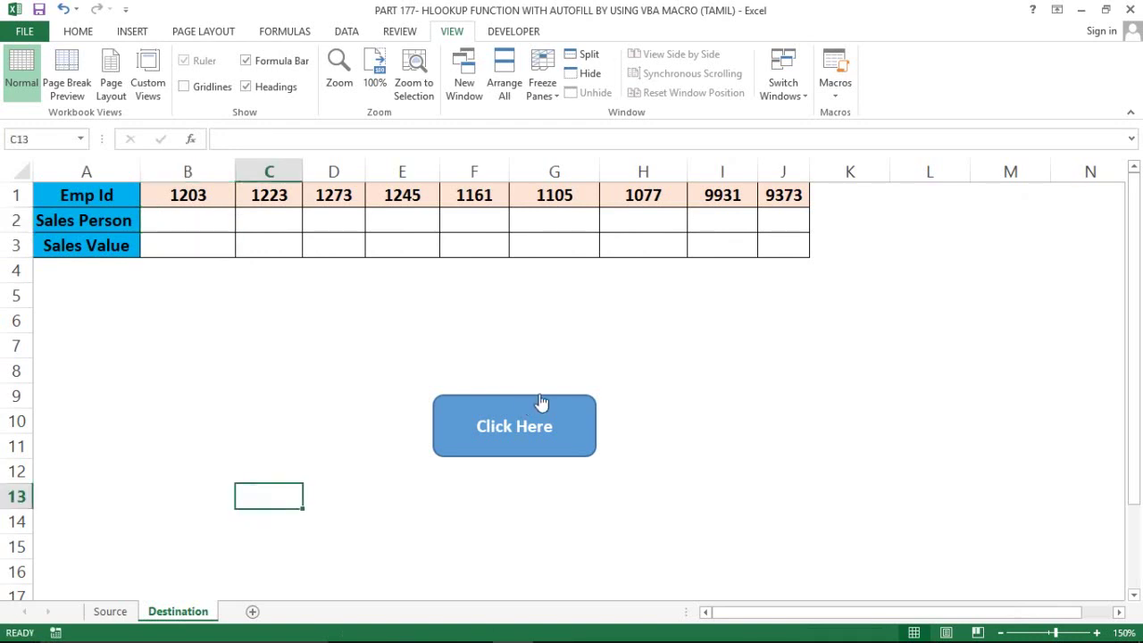
pyautogui.click(505, 443)
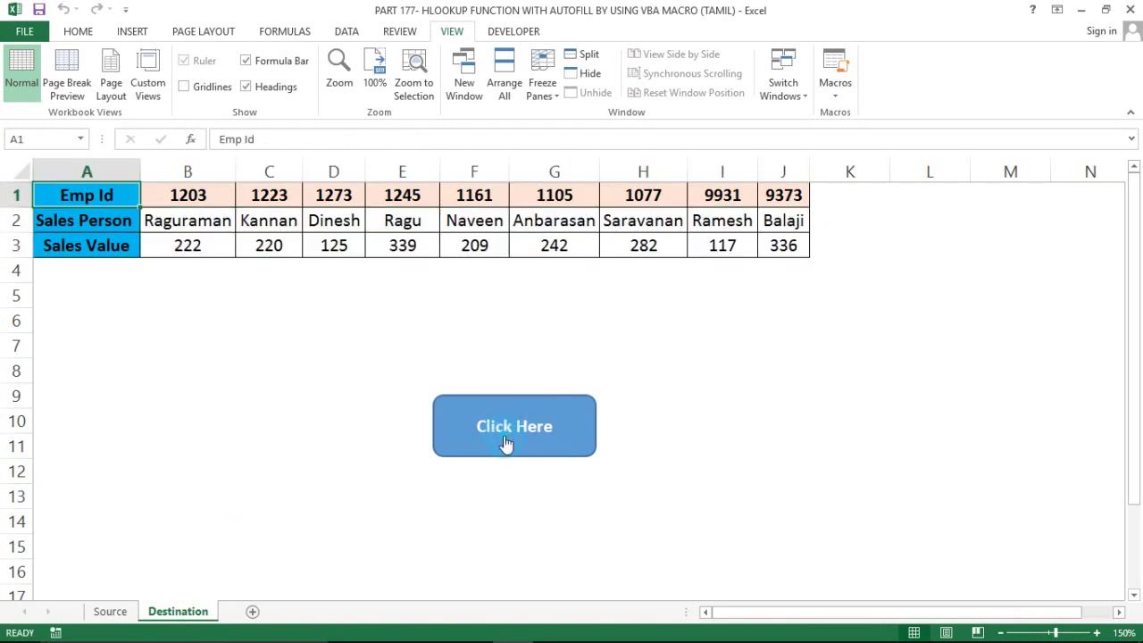
pyautogui.click(202, 234)
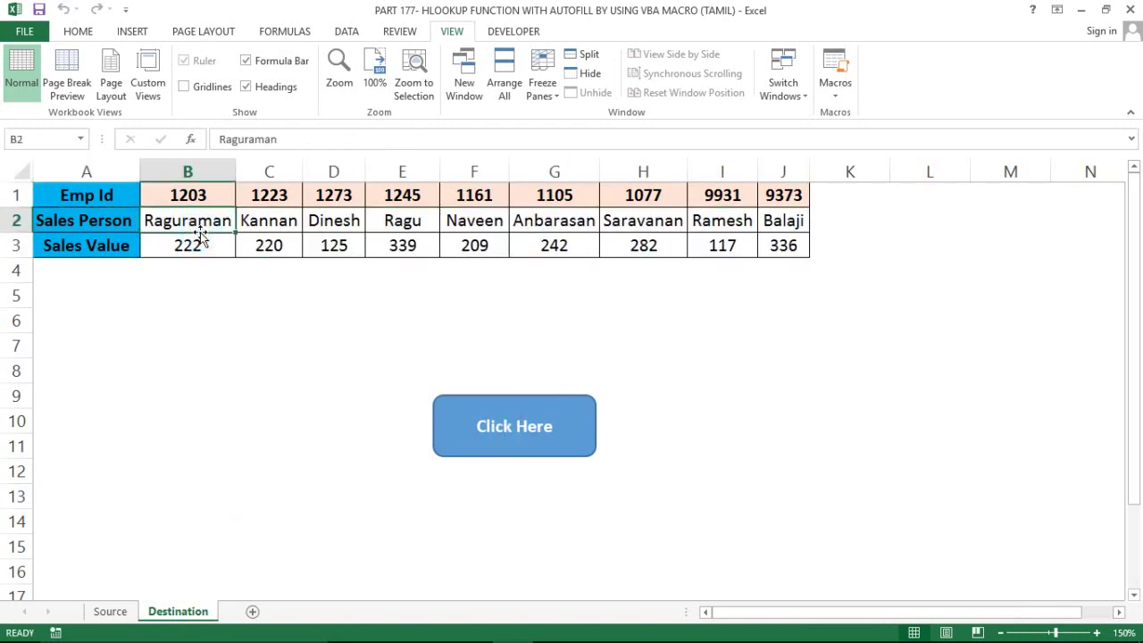
# - Select the filled results B2:J3 and clear them
pyautogui.press('Right')
pyautogui.press('Right')
pyautogui.press('Right')
pyautogui.press('Right')
pyautogui.press('Right')
pyautogui.press('Right')
pyautogui.press('Right')
pyautogui.press('Left')
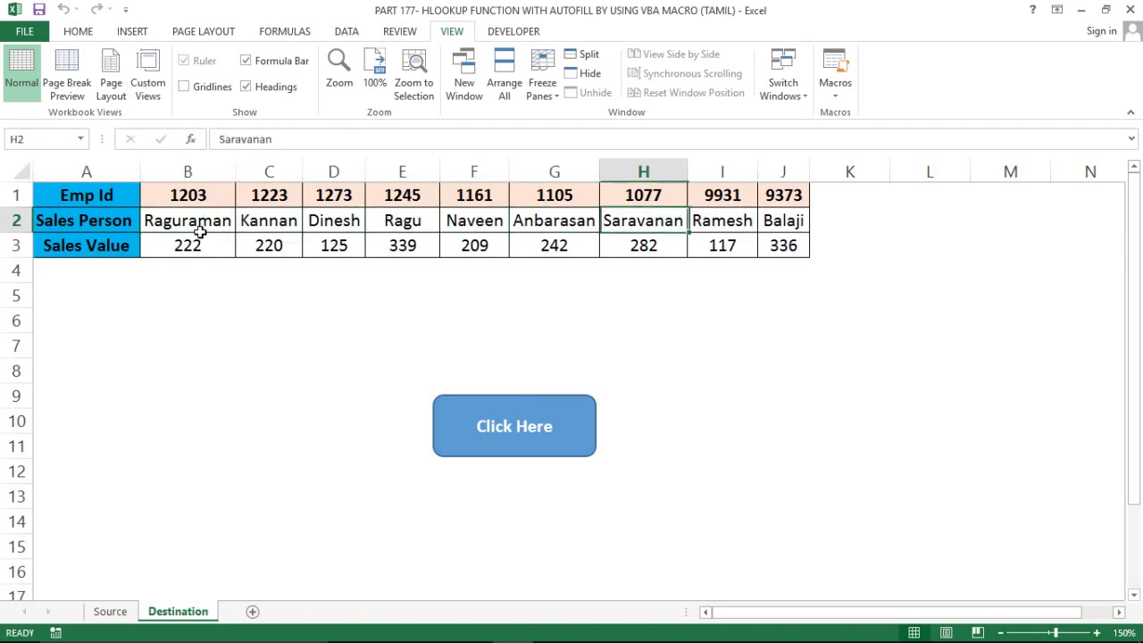
pyautogui.press('Left')
pyautogui.press('Left')
pyautogui.press('Left')
pyautogui.press('Left')
pyautogui.press('Left')
pyautogui.press('Right')
pyautogui.press('Right')
pyautogui.press('Left')
pyautogui.press('Left')
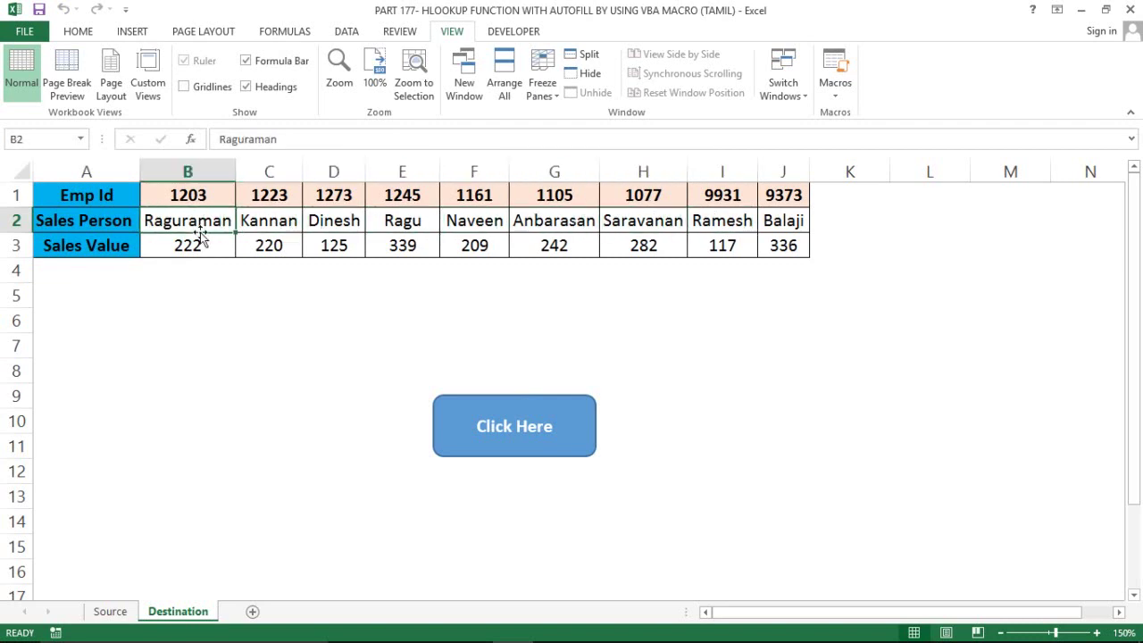
pyautogui.hotkey('shift', 'Down')
pyautogui.hotkey('shift', 'Right')
pyautogui.hotkey('shift', 'Right')
pyautogui.hotkey('shift', 'Right')
pyautogui.press('Delete')
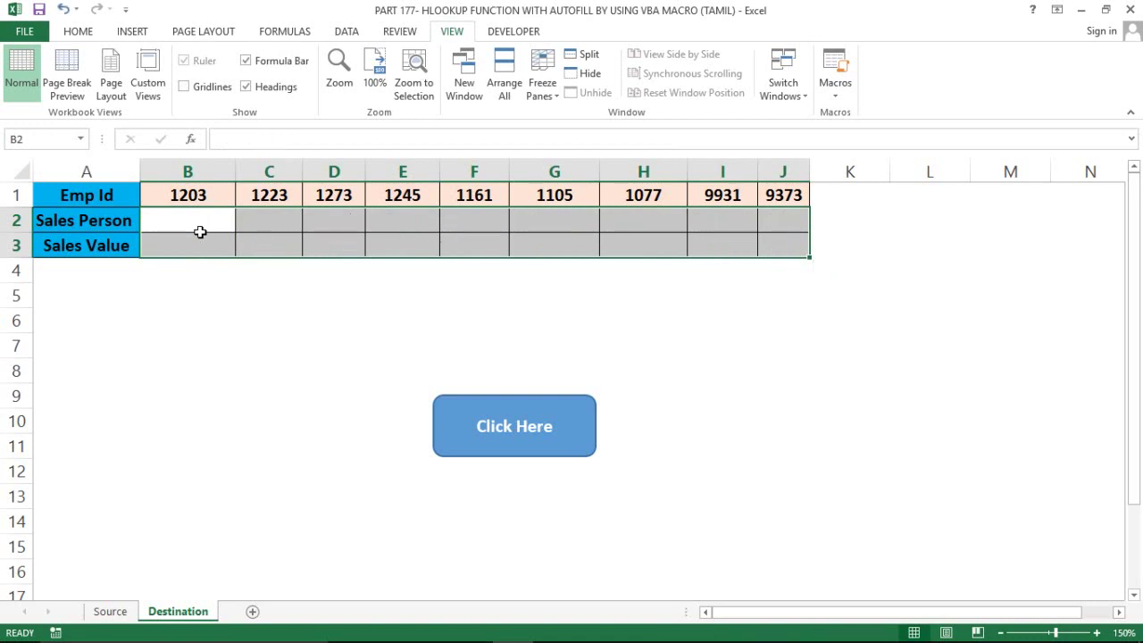
# - Select the blank Sales Person and Sales Value cells B2:B3 and copy them
pyautogui.click(195, 330)
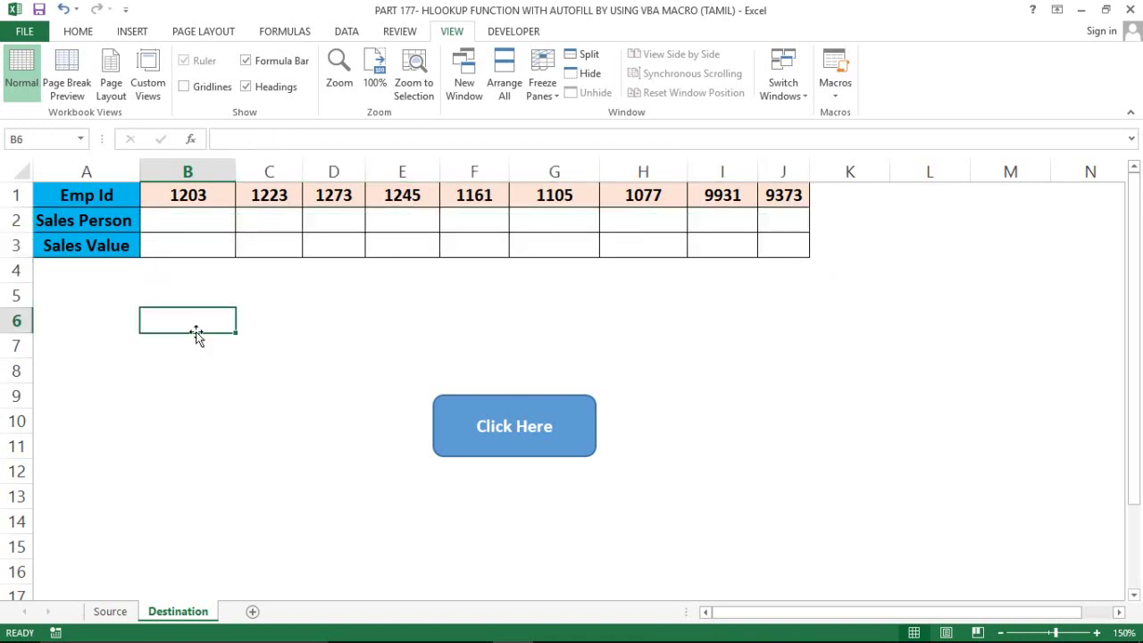
pyautogui.click(332, 297)
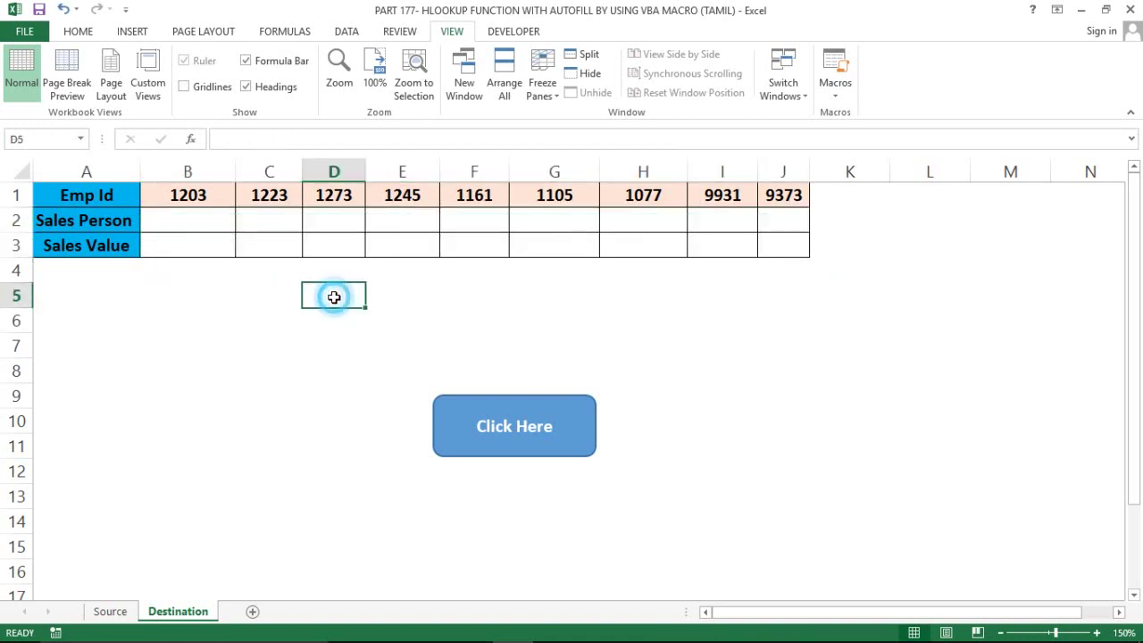
pyautogui.click(206, 221)
pyautogui.hotkey('shift', 'Down')
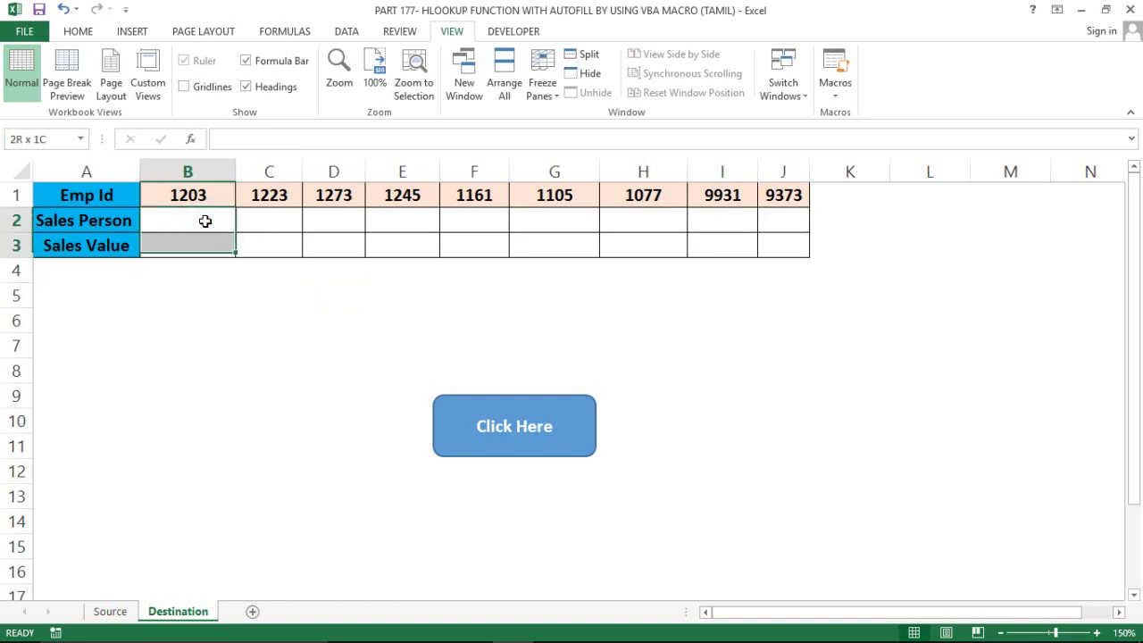
pyautogui.hotkey('shift', 'Down')
pyautogui.hotkey('shift', 'Up')
pyautogui.hotkey('ctrl', 'c')
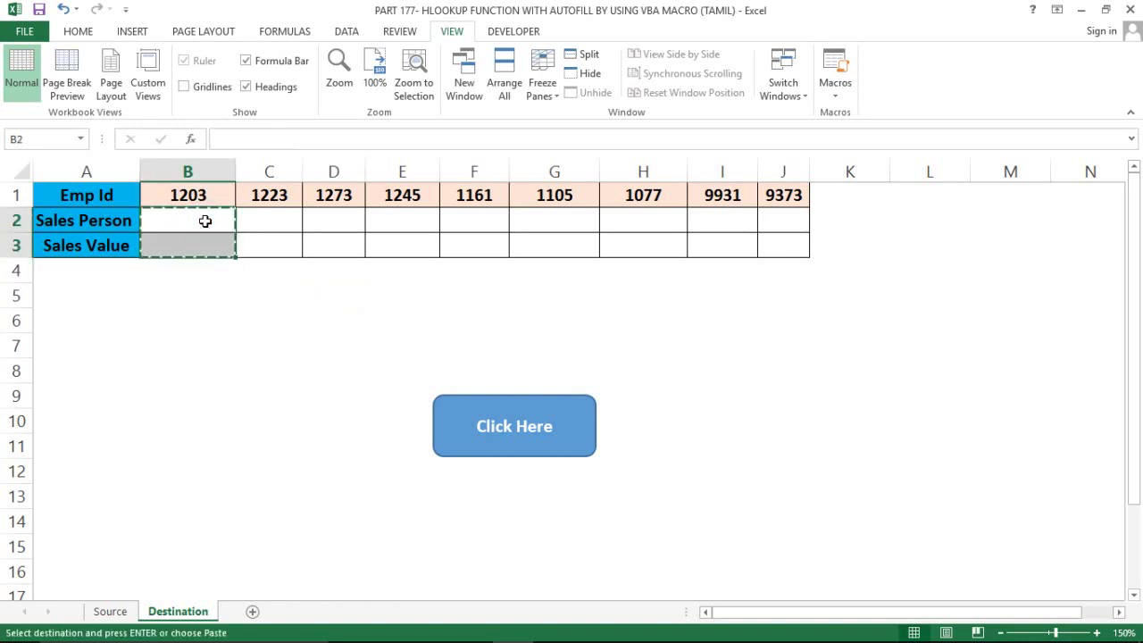
# - Paste the copied cells across C2:J3, end copy mode, and return to B2
pyautogui.press('Right')
pyautogui.hotkey('shift', 'Down')
pyautogui.hotkey('shift', 'Right')
pyautogui.hotkey('shift', 'Right')
pyautogui.hotkey('shift', 'Right')
pyautogui.hotkey('shift', 'Right')
pyautogui.hotkey('shift', 'Right')
pyautogui.hotkey('shift', 'Right')
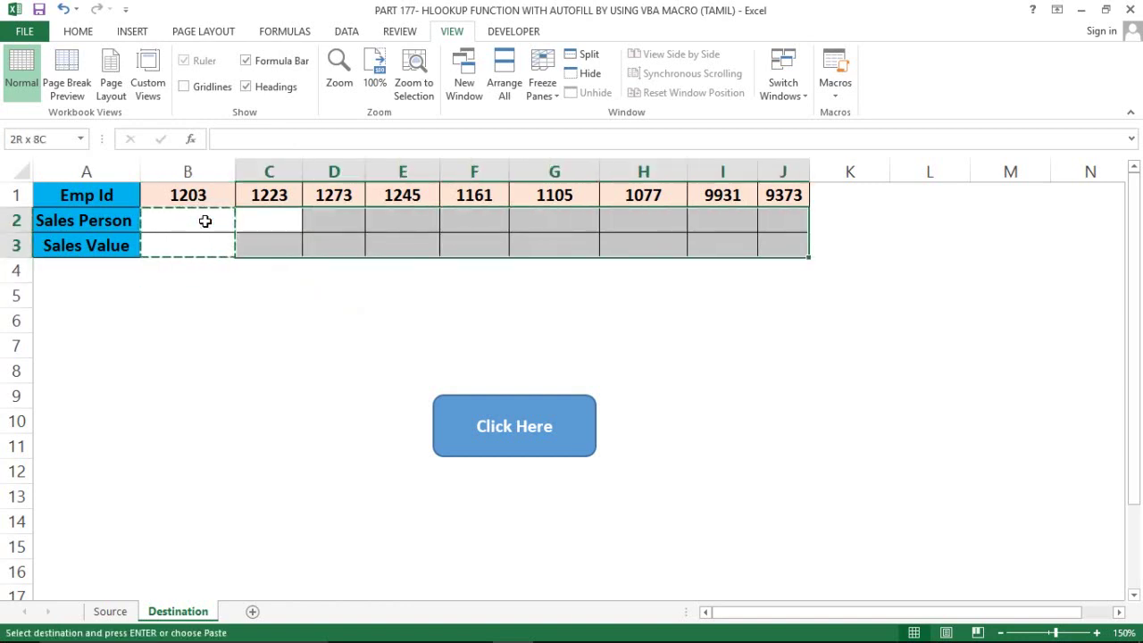
pyautogui.hotkey('ctrl', 'v')
pyautogui.press('Left')
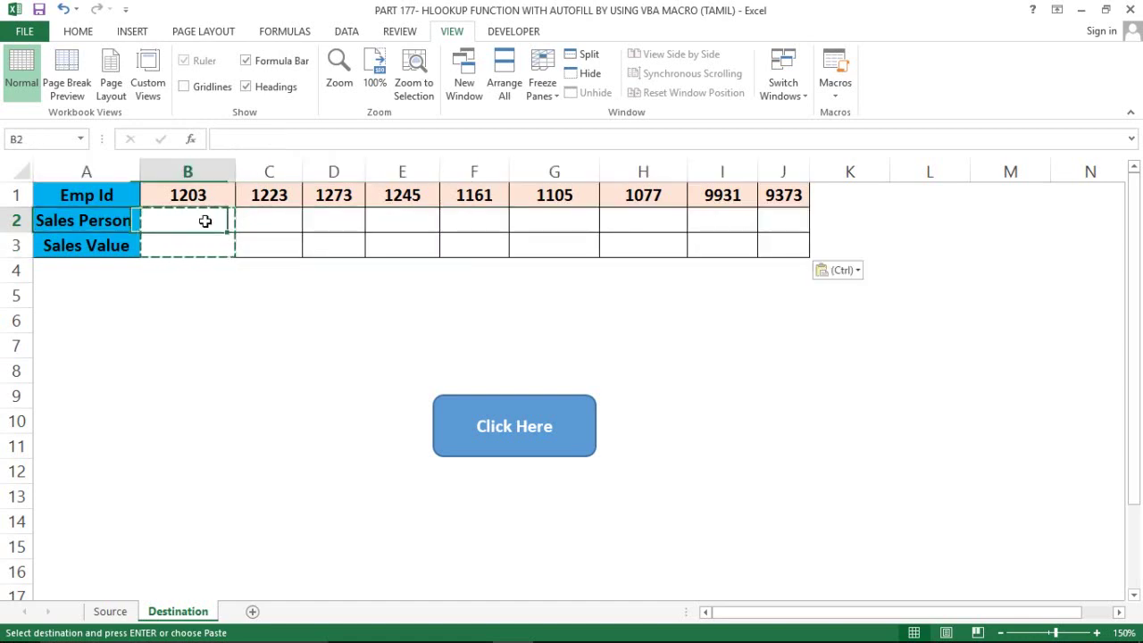
pyautogui.hotkey('shift', 'Down')
pyautogui.hotkey('shift', 'Right')
pyautogui.hotkey('shift', 'Right')
pyautogui.hotkey('shift', 'Right')
pyautogui.hotkey('shift', 'Right')
pyautogui.hotkey('shift', 'Right')
pyautogui.hotkey('shift', 'Right')
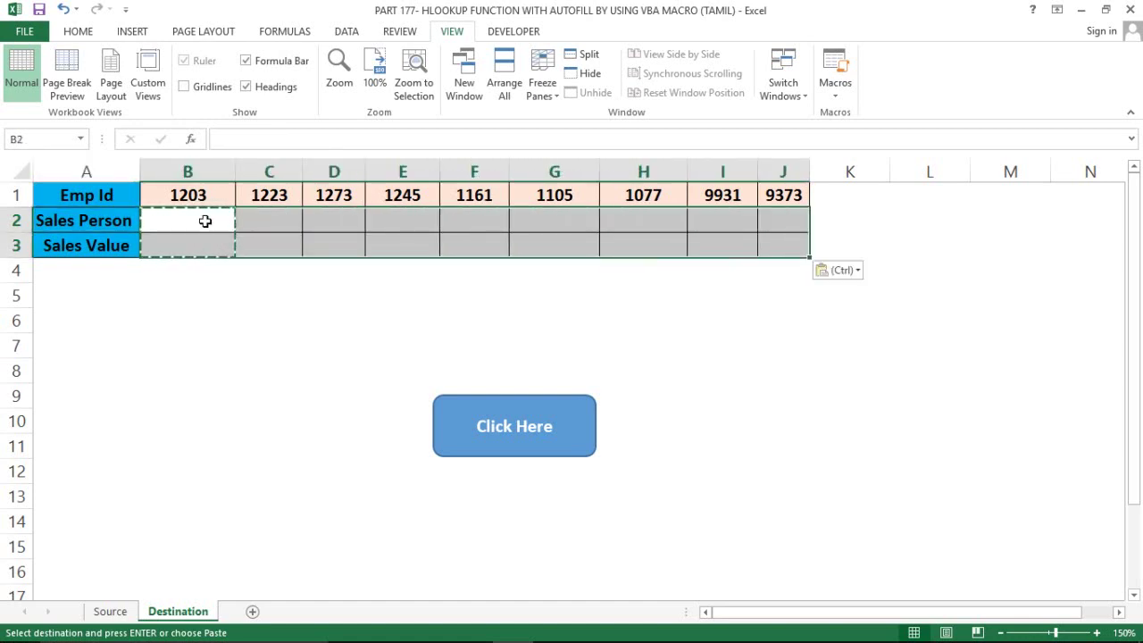
pyautogui.press('ctrl')
pyautogui.press('Escape')
pyautogui.press('Escape')
pyautogui.click(204, 266)
pyautogui.press('Up')
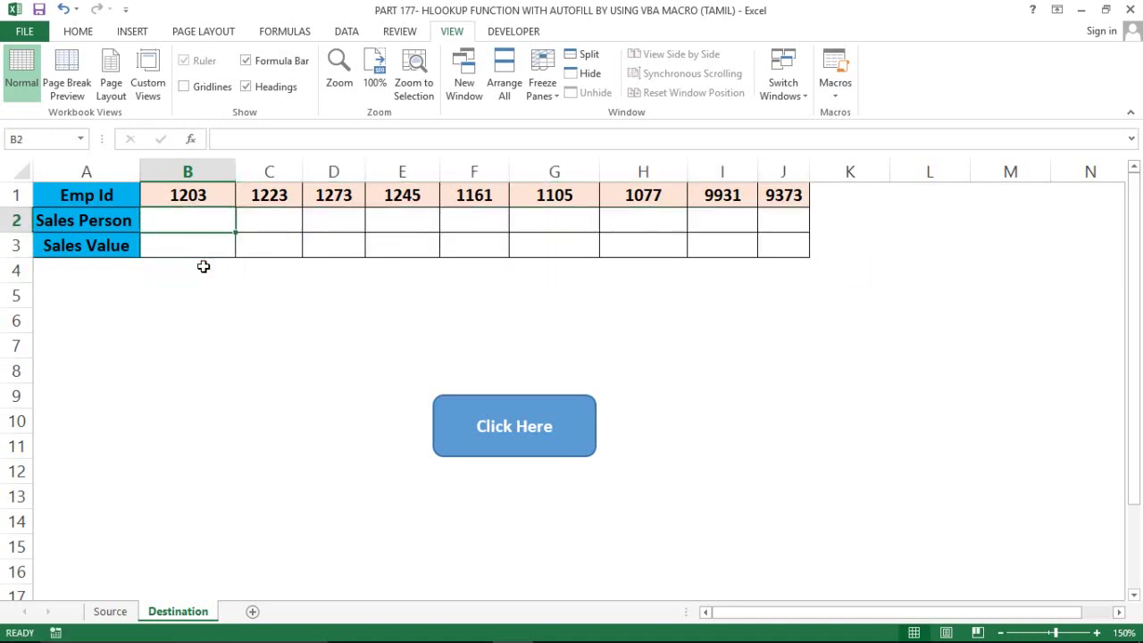
pyautogui.press('Up')
# - Check Calculation Options on the Formulas ribbon, leaving the calculation mode unchanged
pyautogui.click(282, 32)
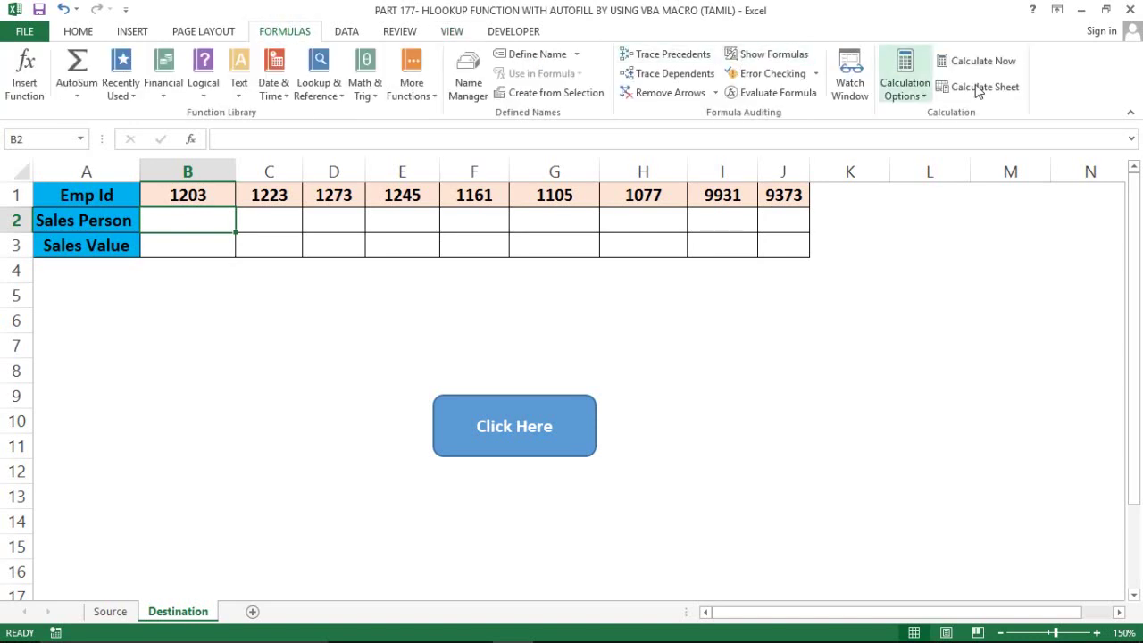
pyautogui.click(911, 83)
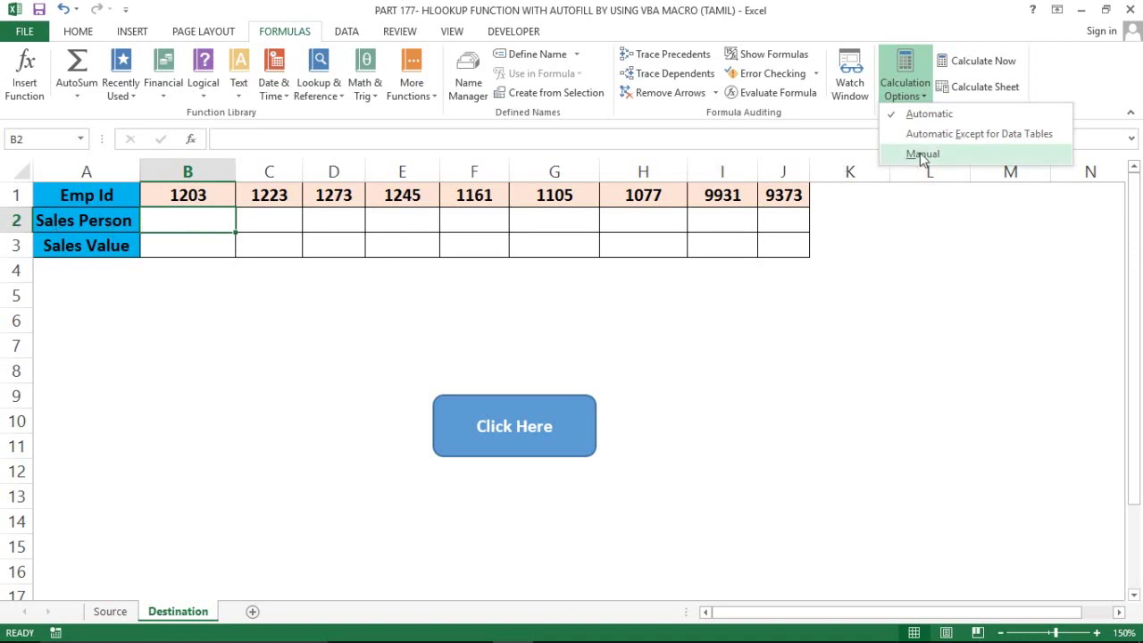
pyautogui.click(429, 279)
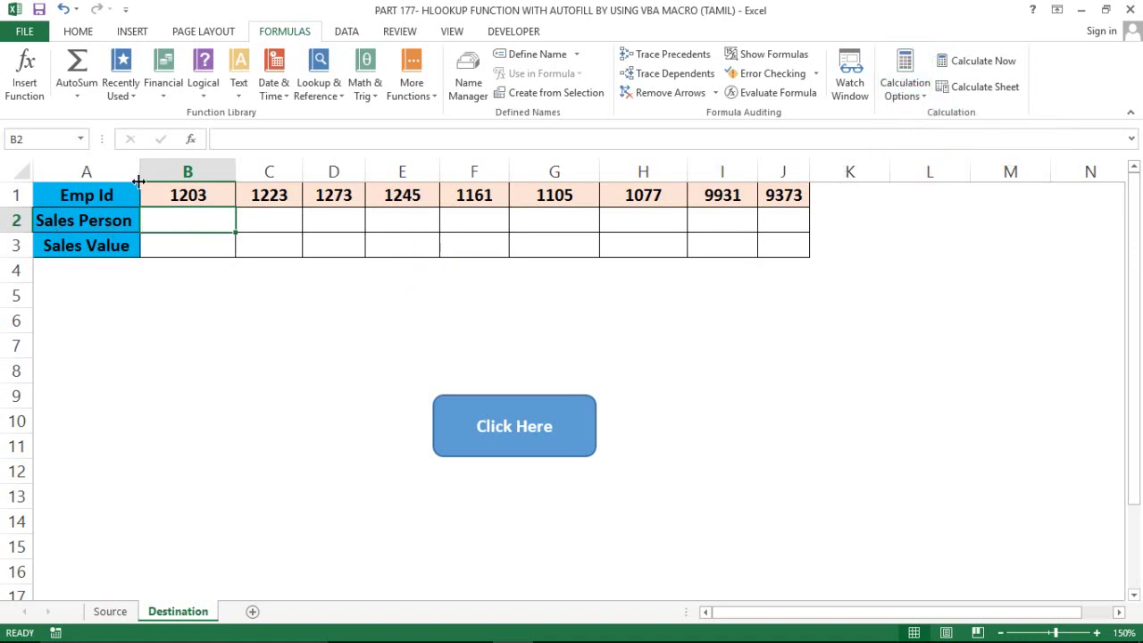
pyautogui.moveTo(276, 230); pyautogui.dragTo(719, 245)
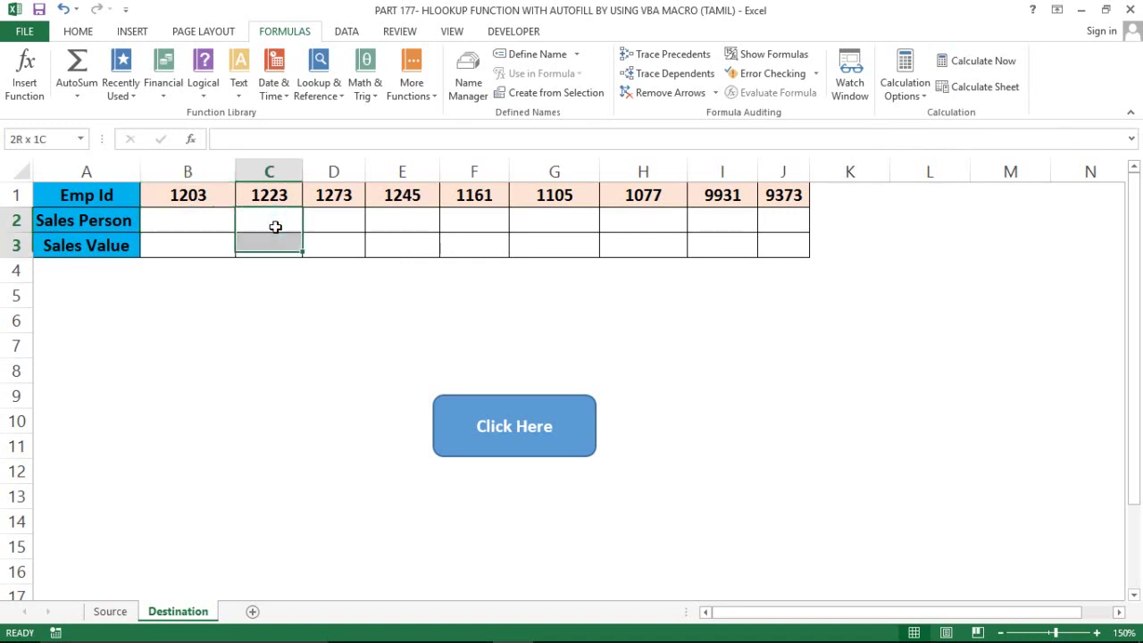
pyautogui.hotkey('shift', 'Right')
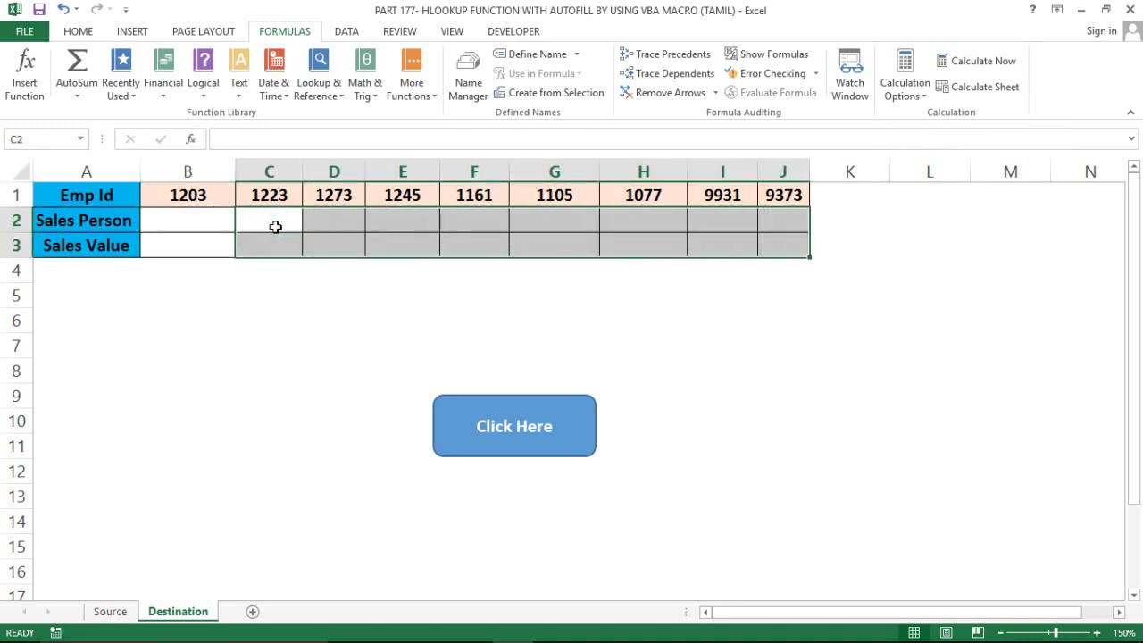
pyautogui.click(911, 87)
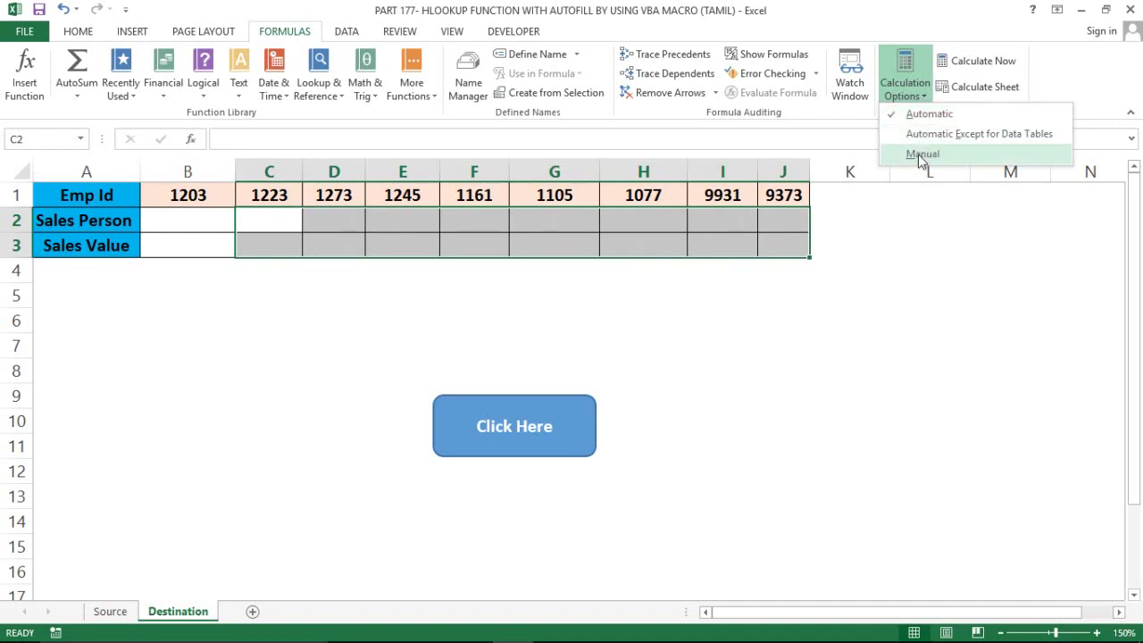
pyautogui.click(527, 289)
# - Select the empty result range B2:J3 on the Destination sheet
pyautogui.click(281, 228)
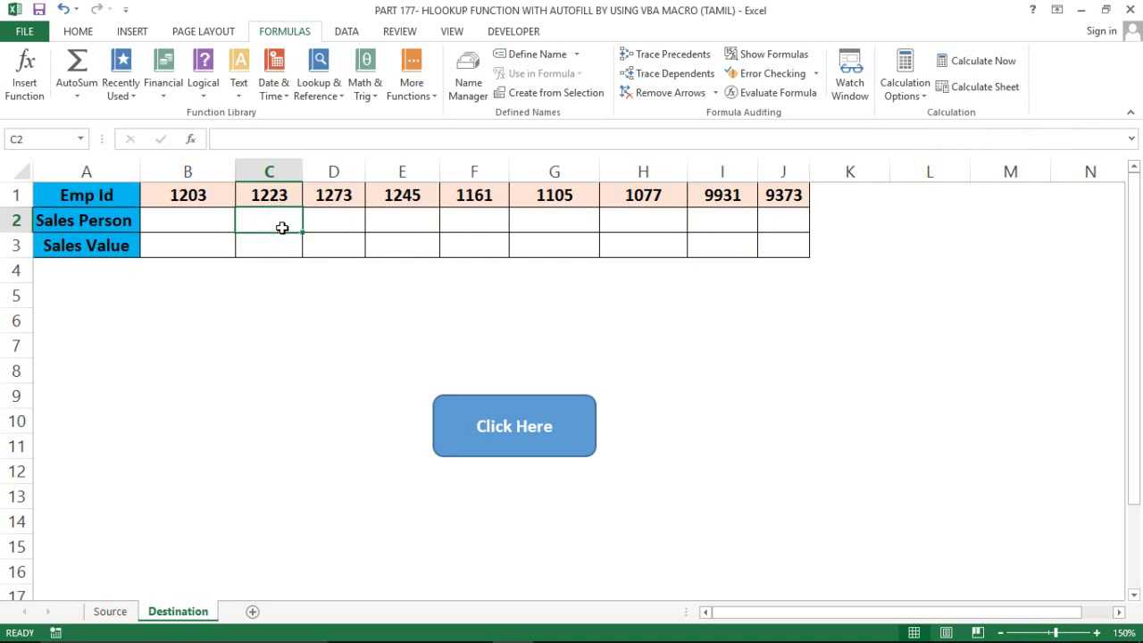
pyautogui.press('Up')
pyautogui.press('Left')
pyautogui.press('Down')
pyautogui.hotkey('shift', 'Right')
pyautogui.hotkey('shift', 'Down')
pyautogui.hotkey('shift', 'Right')
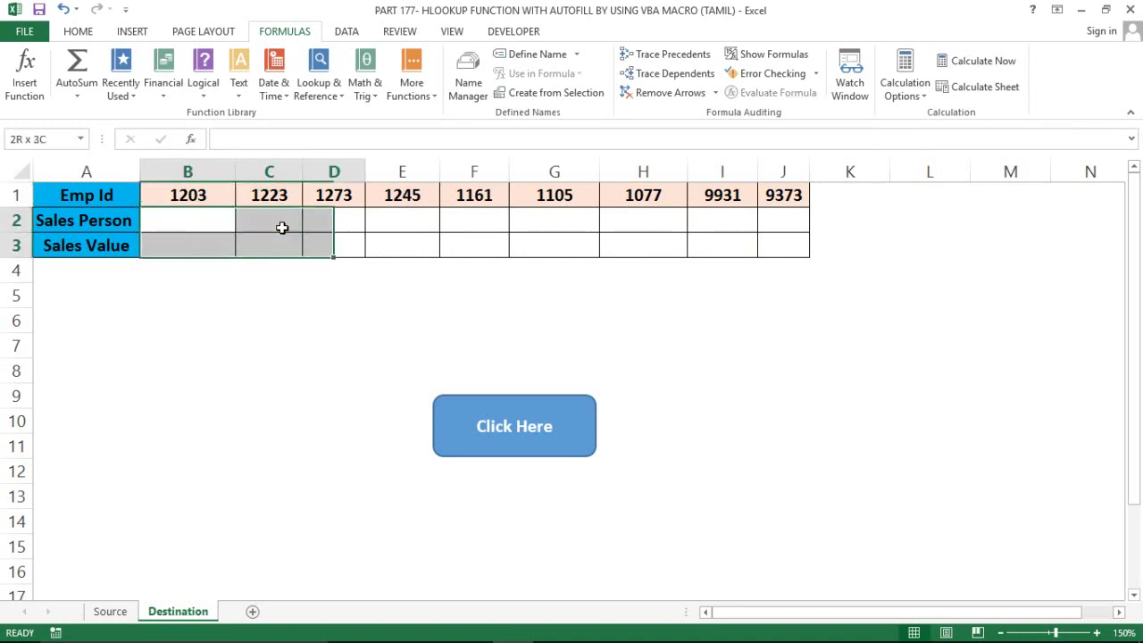
pyautogui.hotkey('shift', 'Right')
pyautogui.hotkey('shift', 'Right')
pyautogui.hotkey('shift', 'Right')
pyautogui.hotkey('shift', 'Right')
pyautogui.hotkey('shift', 'Right')
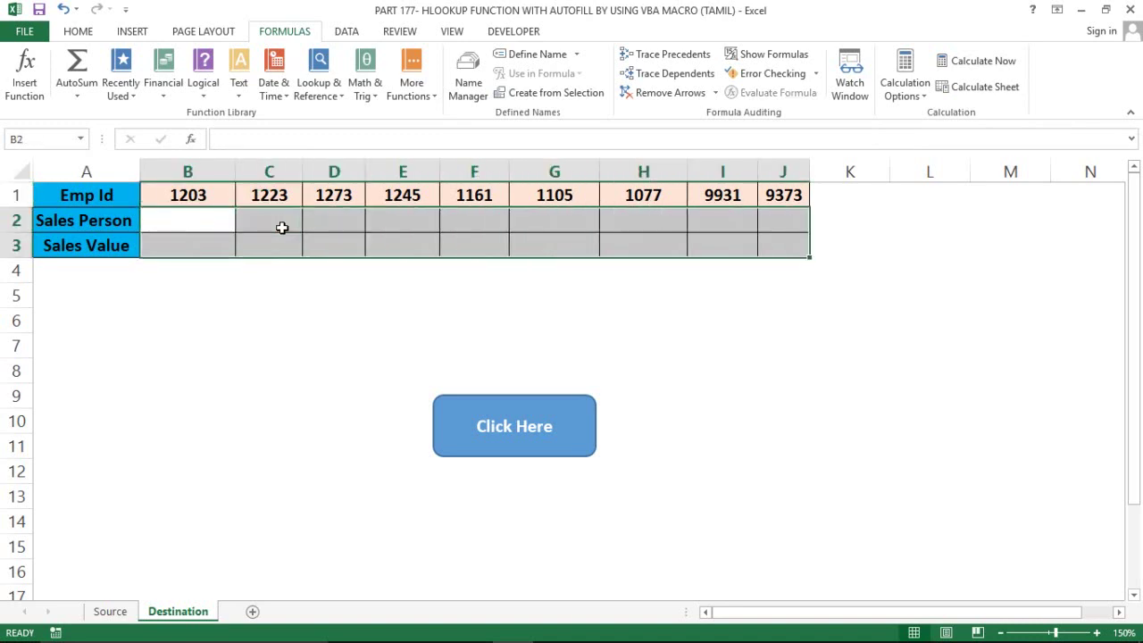
# - Minimize Excel and open the PART 147 HLOOKUP workbook from the desktop
pyautogui.click(219, 495)
pyautogui.click(248, 459)
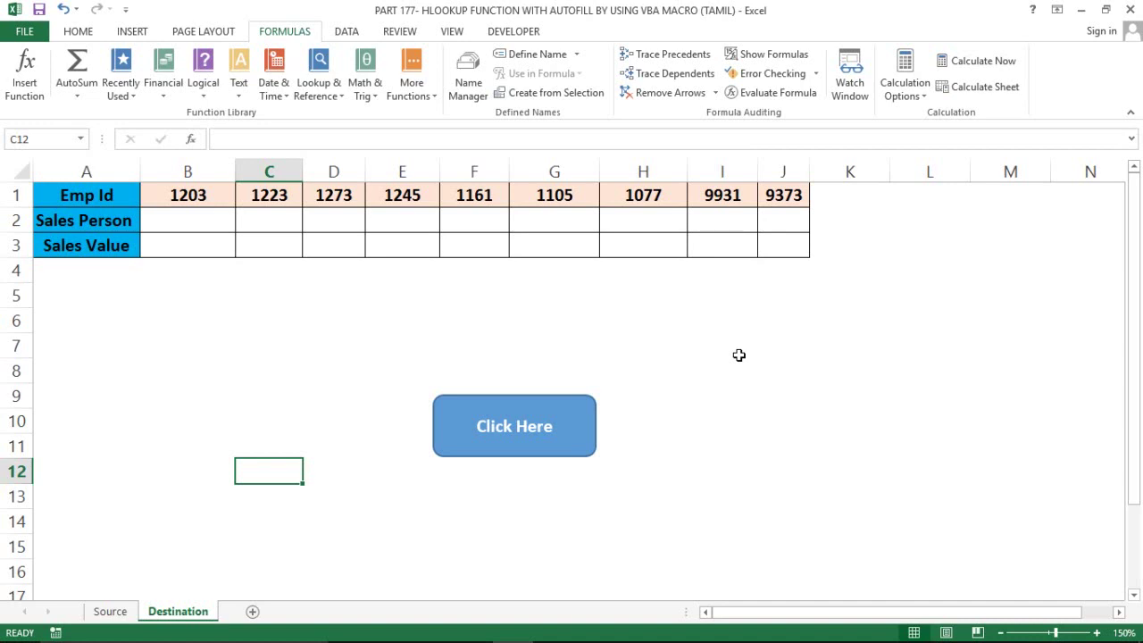
pyautogui.click(946, 319)
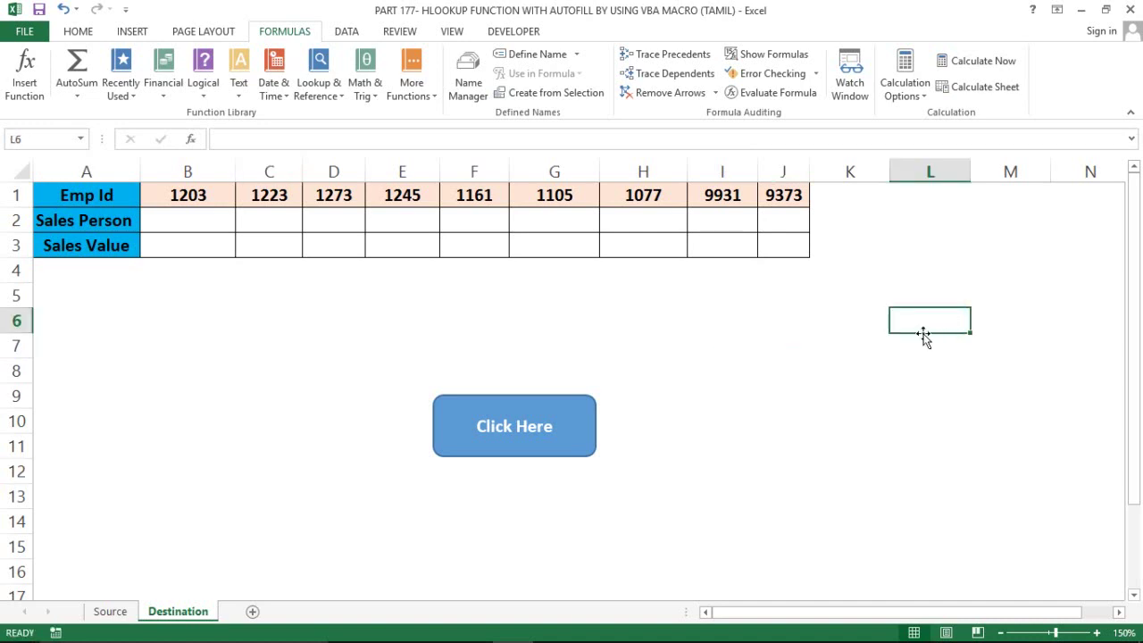
pyautogui.click(924, 334)
pyautogui.click(895, 337)
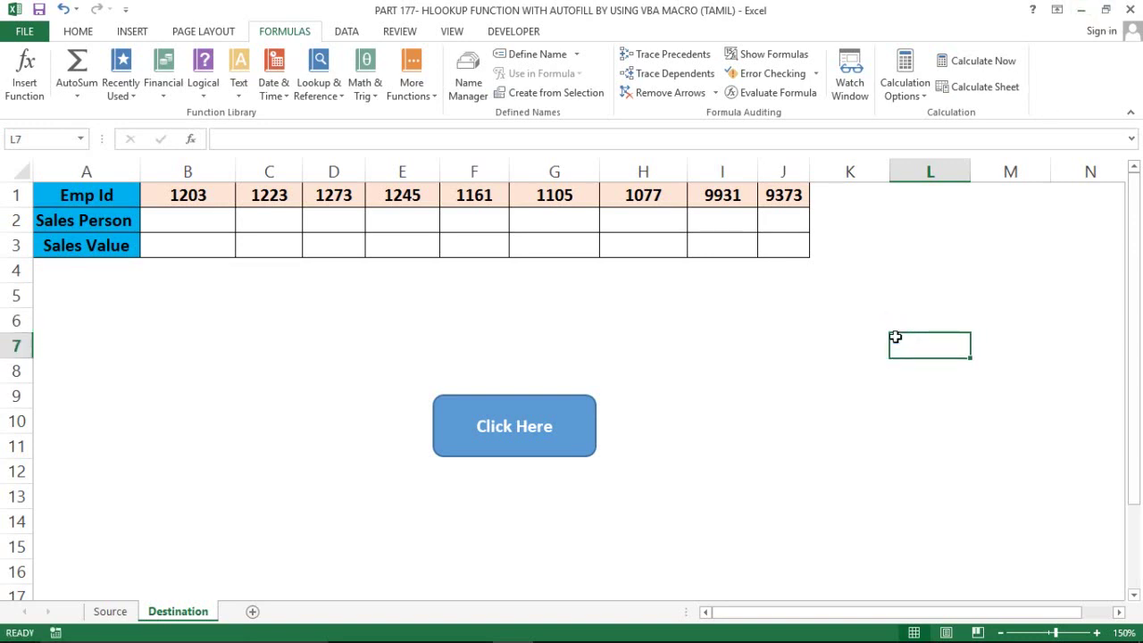
pyautogui.click(1080, 10)
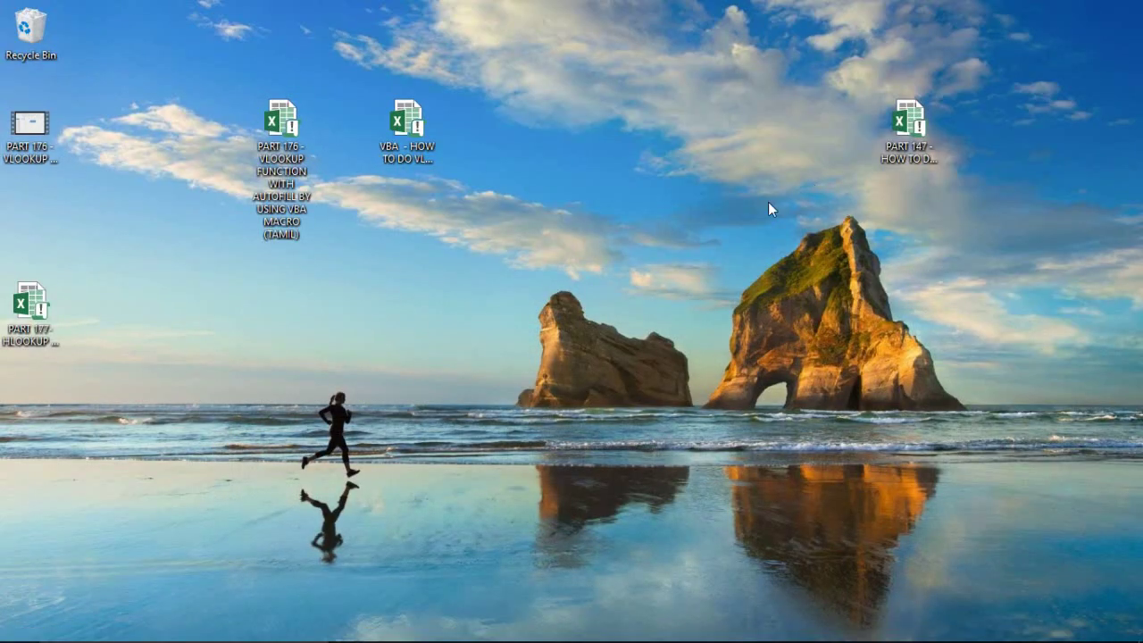
pyautogui.doubleClick(902, 103)
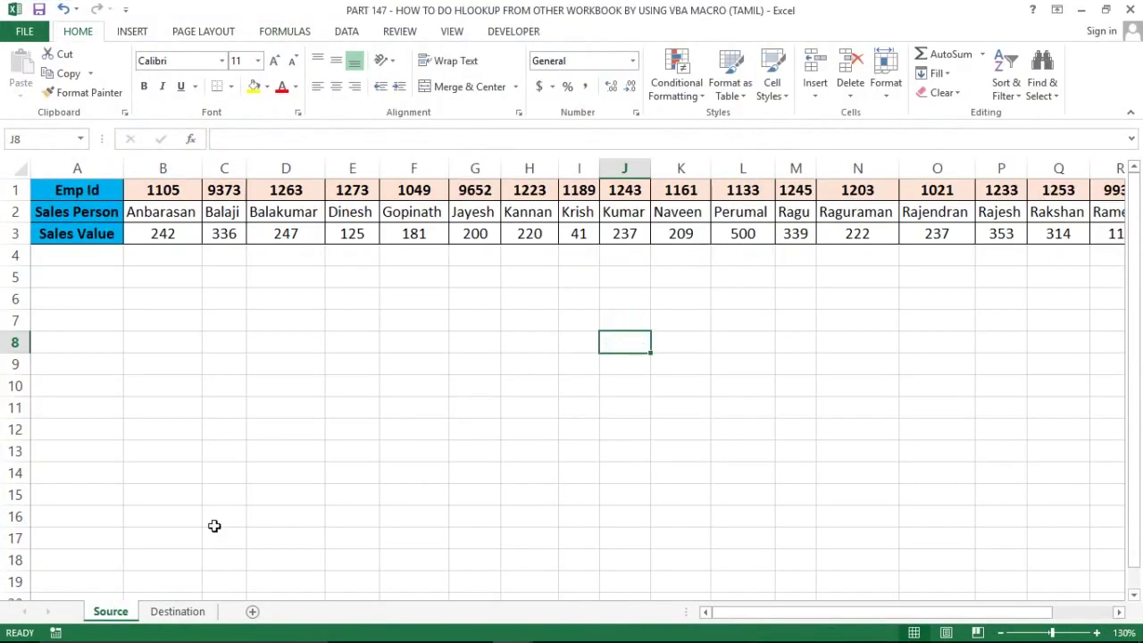
# - Select the whole Source table from Emp Id through Sales Value, then return to A3
pyautogui.click(176, 358)
pyautogui.click(64, 197)
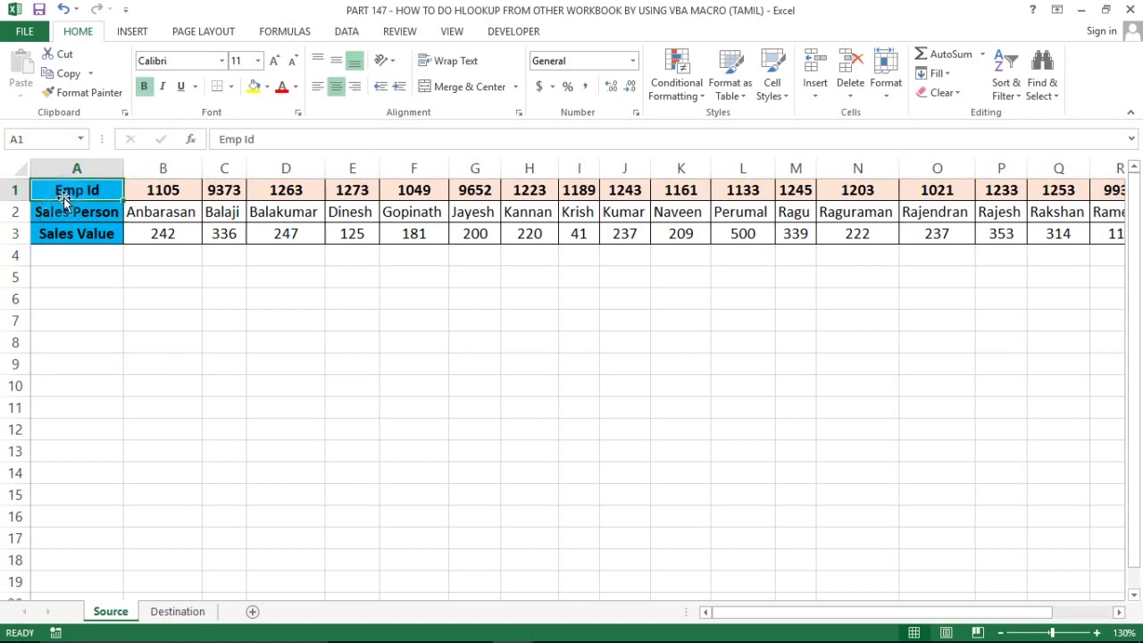
pyautogui.hotkey('shift', 'Down')
pyautogui.hotkey('shift', 'Down')
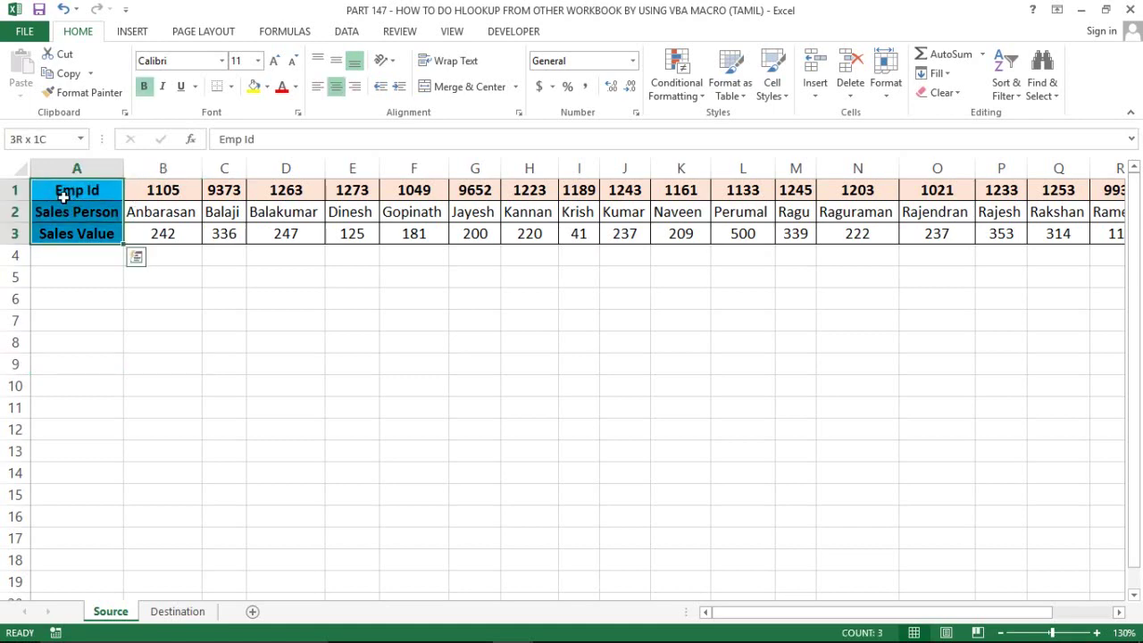
pyautogui.hotkey('ctrl', 'shift', 'Right')
pyautogui.click(204, 379)
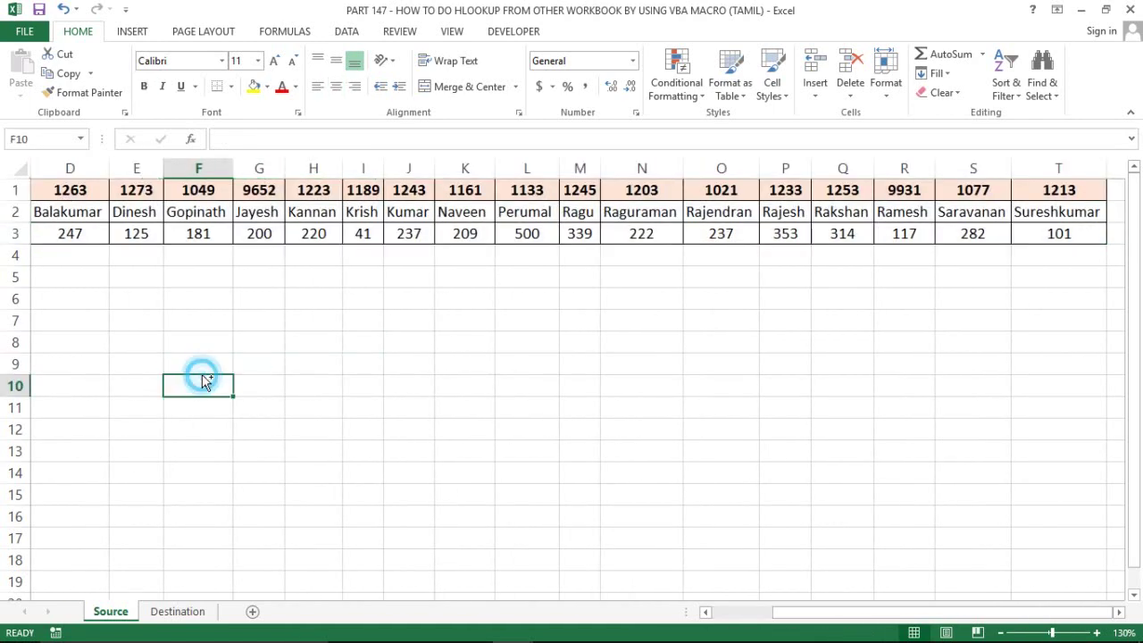
pyautogui.hotkey('ctrl', 'Up')
pyautogui.hotkey('ctrl', 'Left')
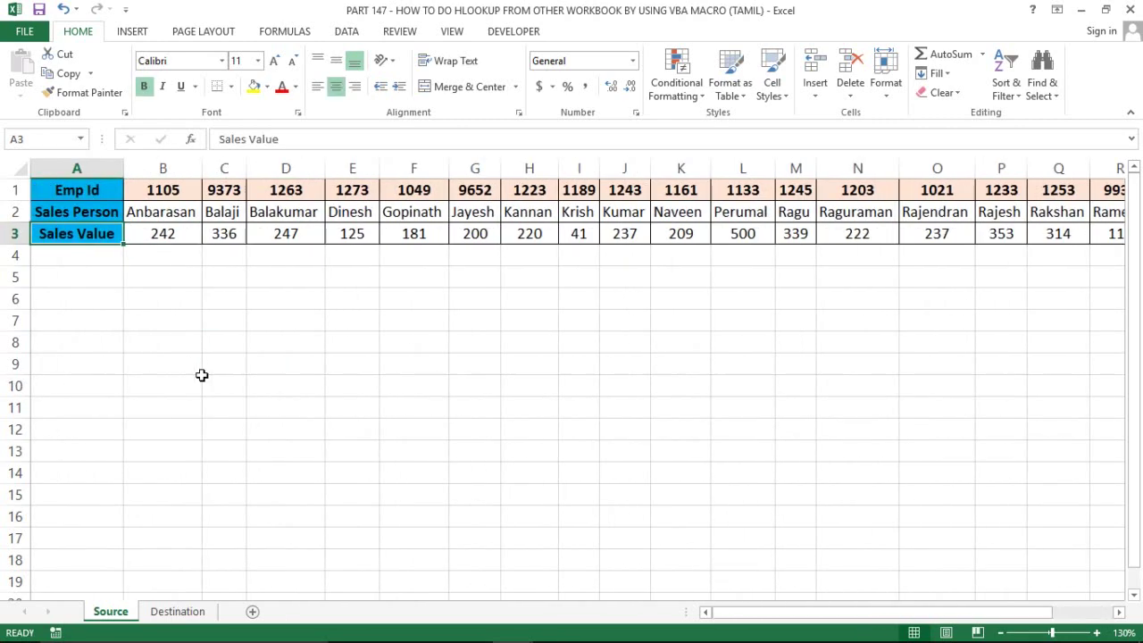
# - On the Destination sheet, clear B2:K3 and run the lookup macro
pyautogui.click(178, 612)
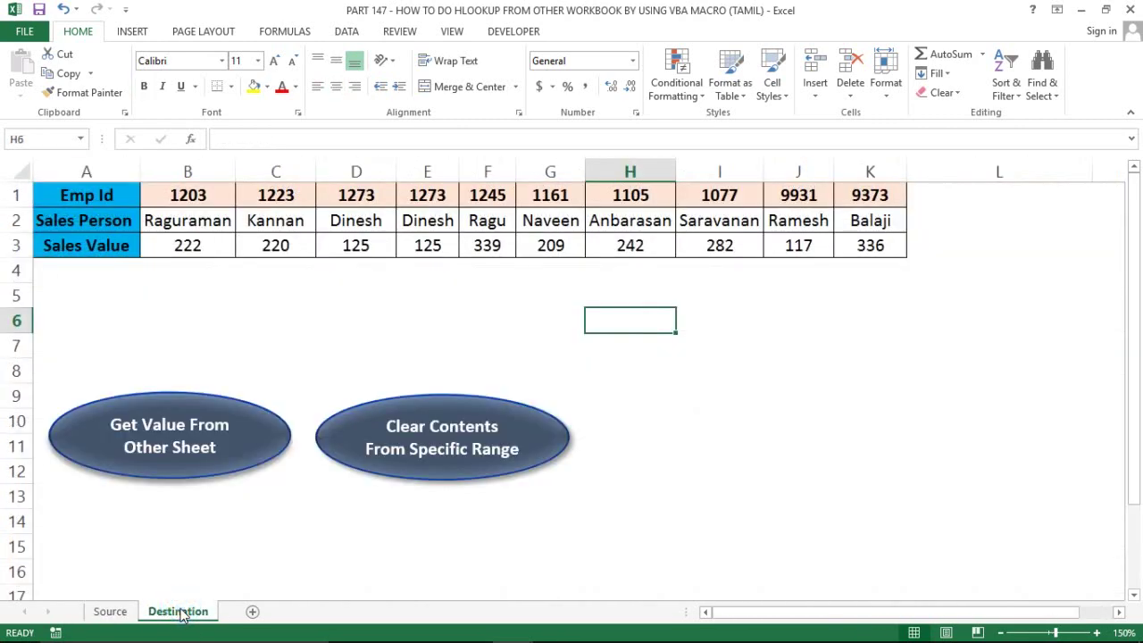
pyautogui.click(107, 613)
pyautogui.click(177, 612)
pyautogui.click(194, 217)
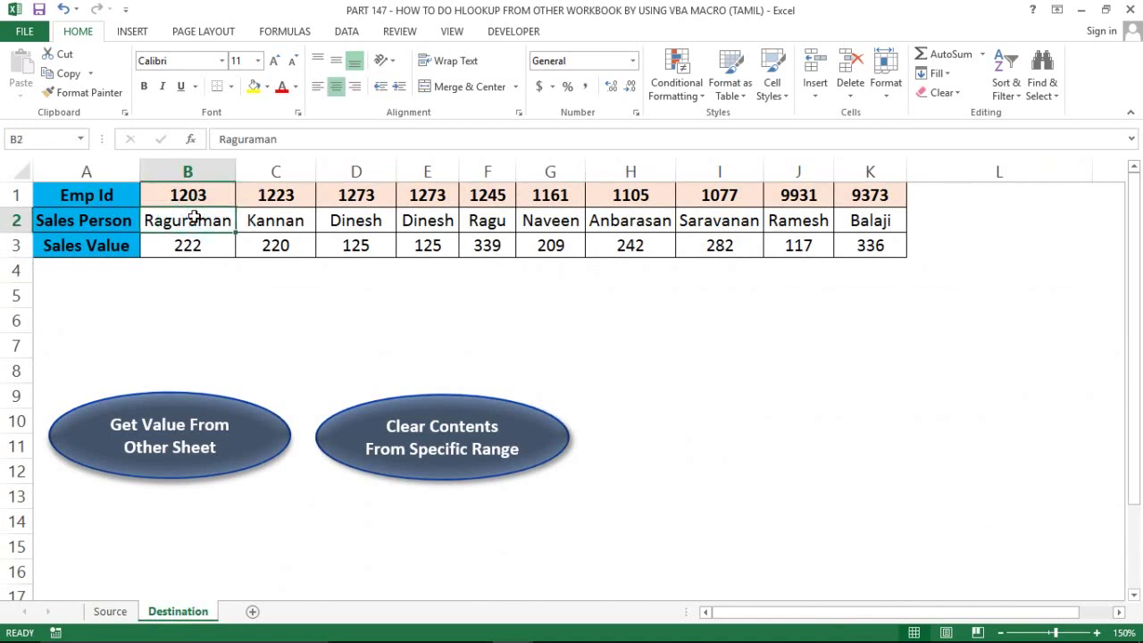
pyautogui.hotkey('shift', 'Down')
pyautogui.hotkey('ctrl', 'shift', 'Right')
pyautogui.press('Delete')
pyautogui.click(291, 299)
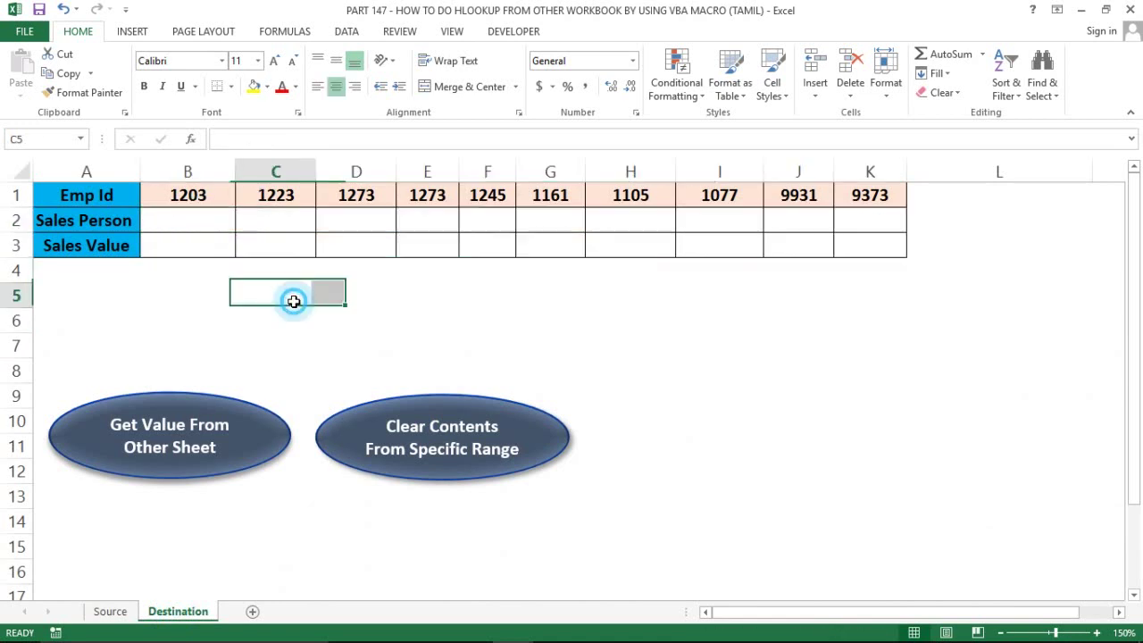
pyautogui.click(229, 436)
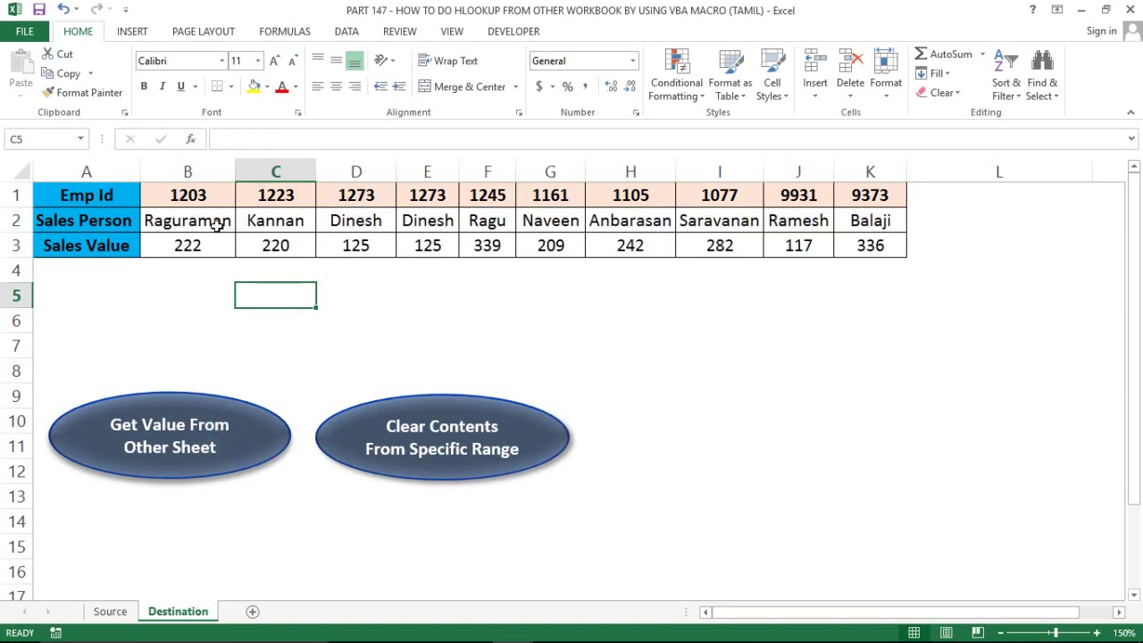
# - Compare against Source, rerun the macro, and select the filled block starting at Raguraman in B2
pyautogui.click(107, 612)
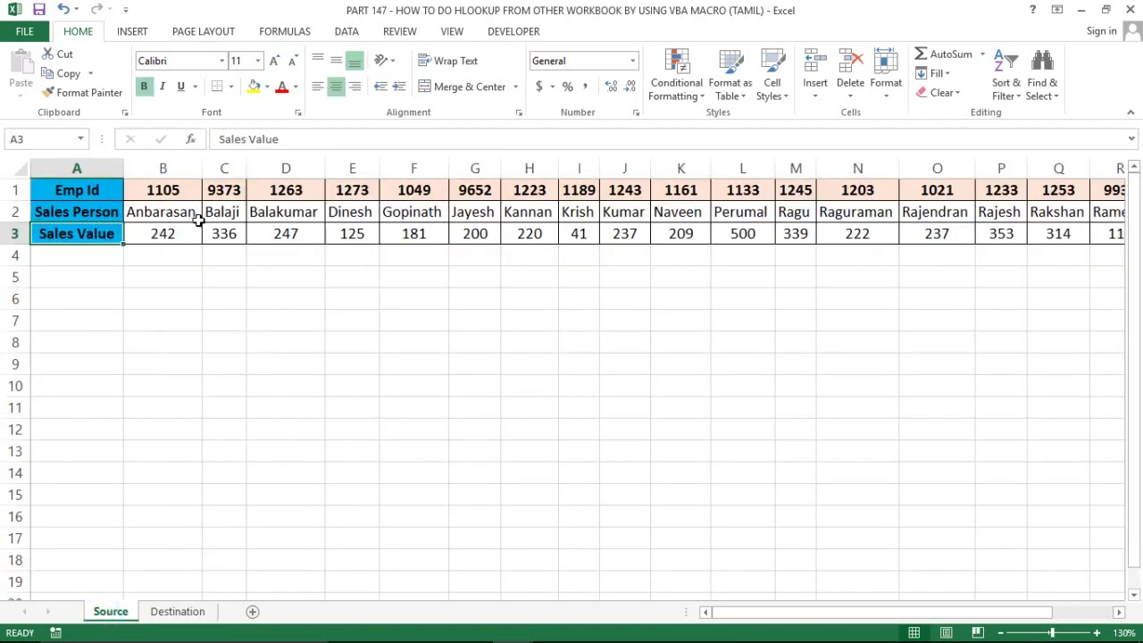
pyautogui.click(172, 611)
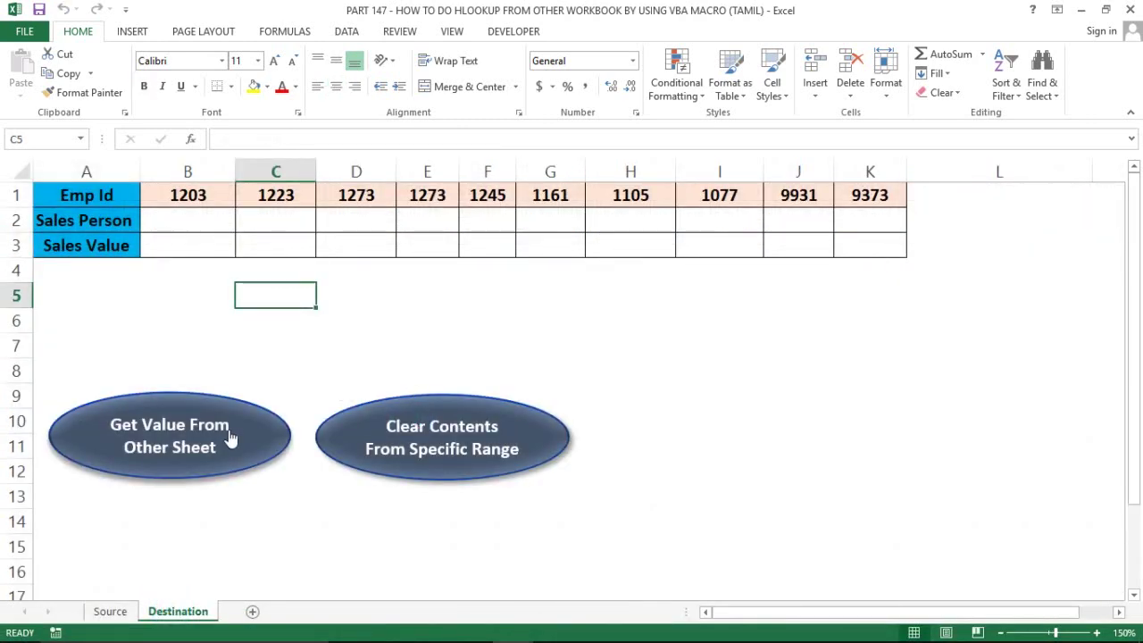
pyautogui.click(225, 434)
pyautogui.click(326, 333)
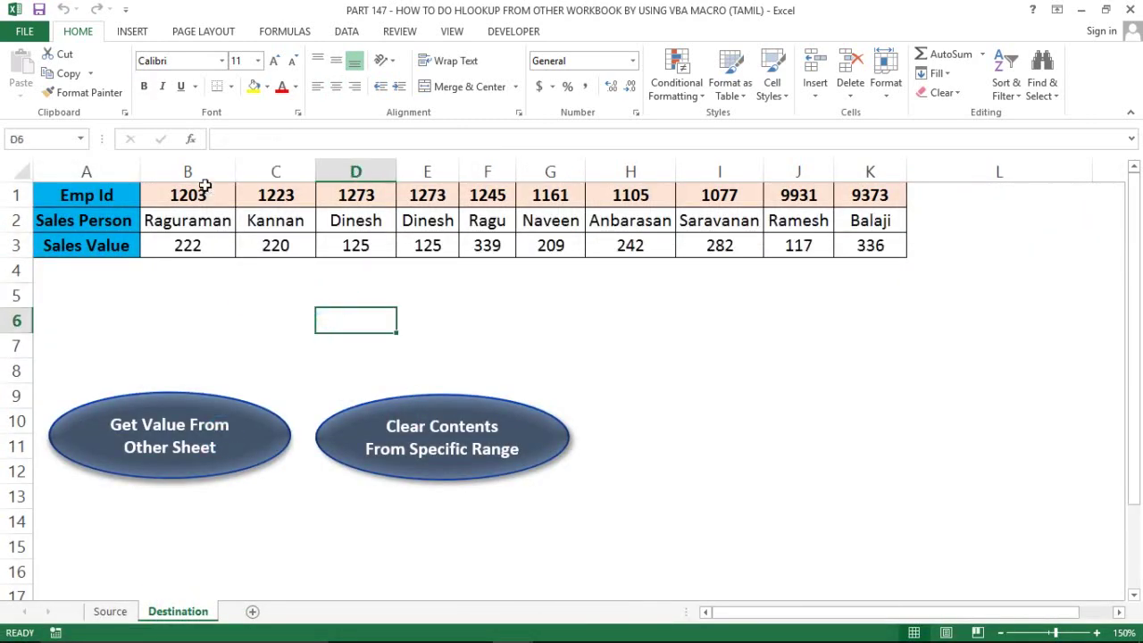
pyautogui.click(185, 224)
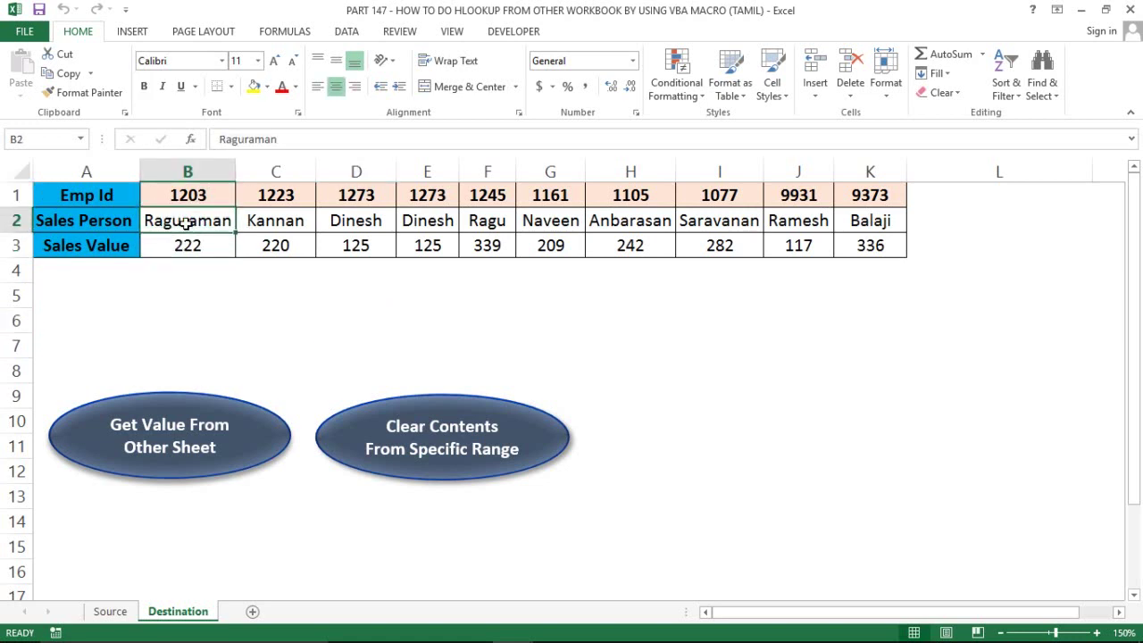
pyautogui.hotkey('ctrl', 'shift', 'Down')
pyautogui.hotkey('ctrl', 'shift', 'Right')
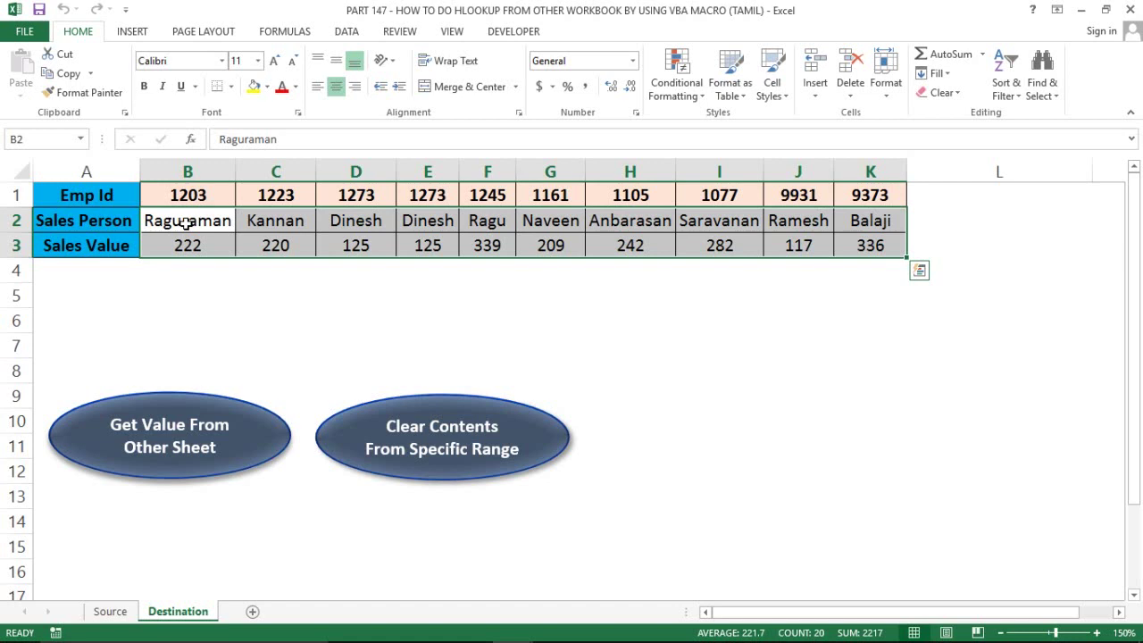
pyautogui.click(186, 267)
# - Step through the result cells, select the filled block B2:K3, then show the DEVELOPER tab
pyautogui.click(187, 221)
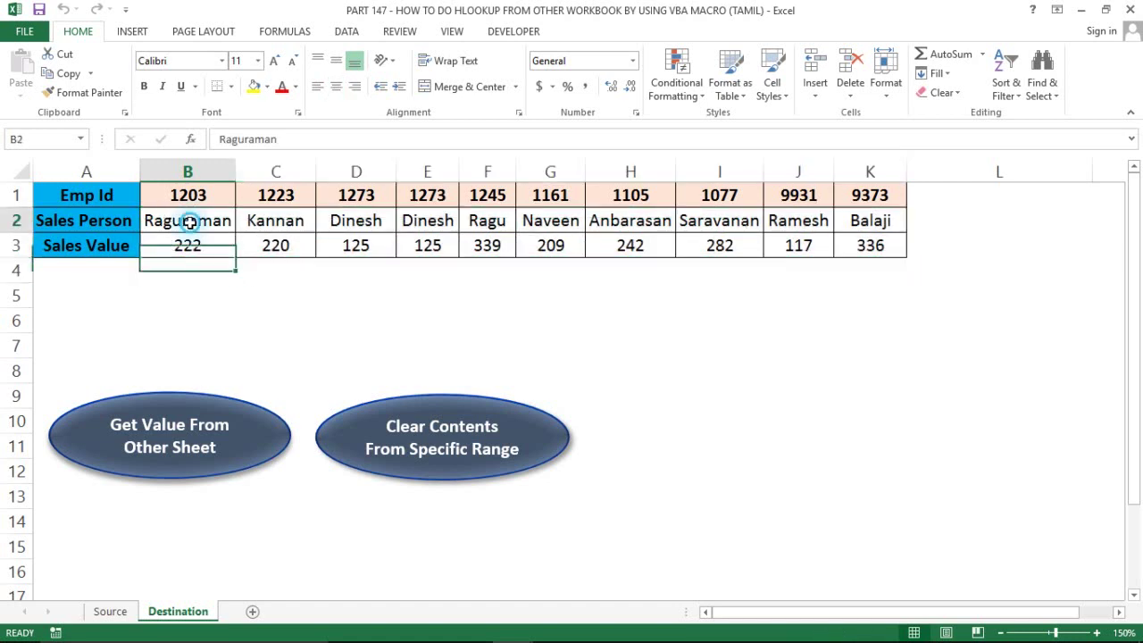
pyautogui.press('Down')
pyautogui.press('Up')
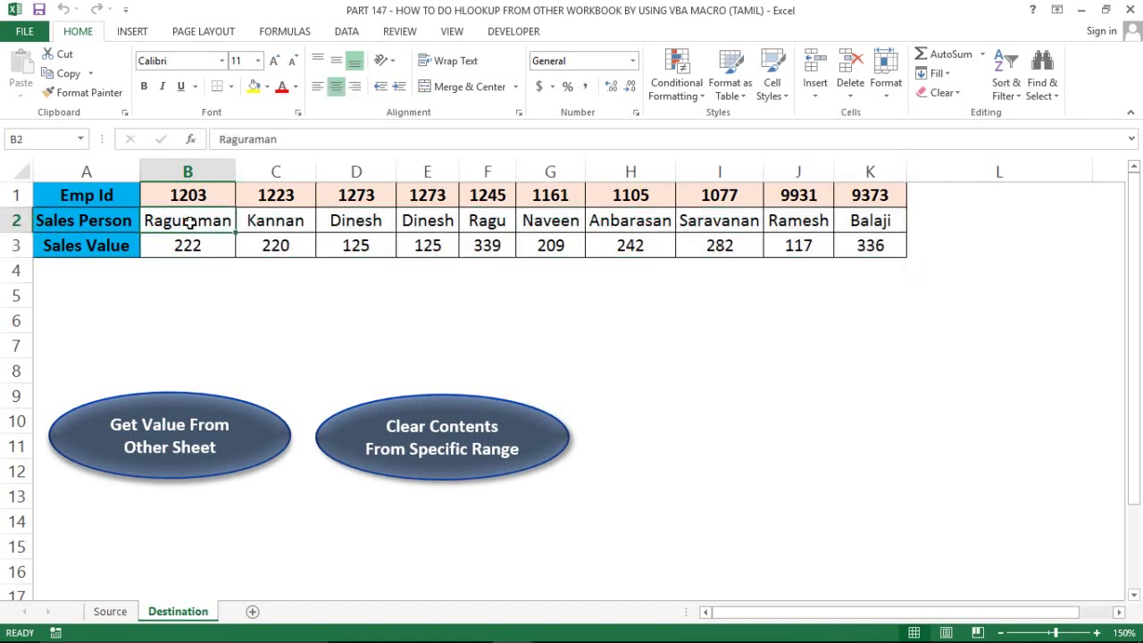
pyautogui.press('Up')
pyautogui.press('Down')
pyautogui.hotkey('shift', 'Down')
pyautogui.hotkey('ctrl', 'shift', 'Right')
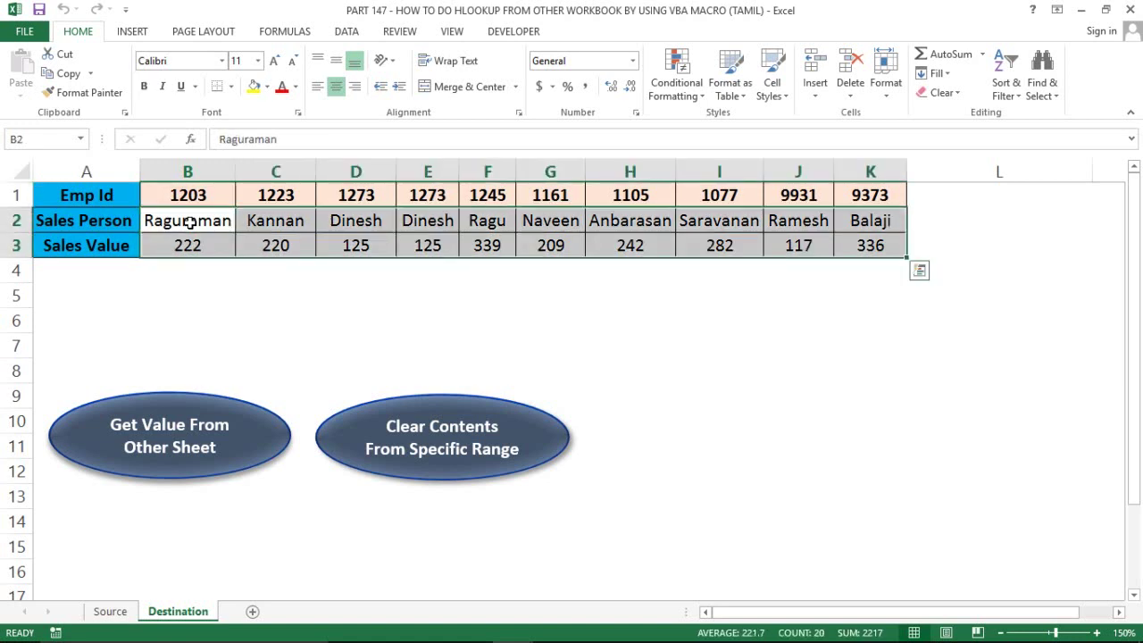
pyautogui.click(255, 301)
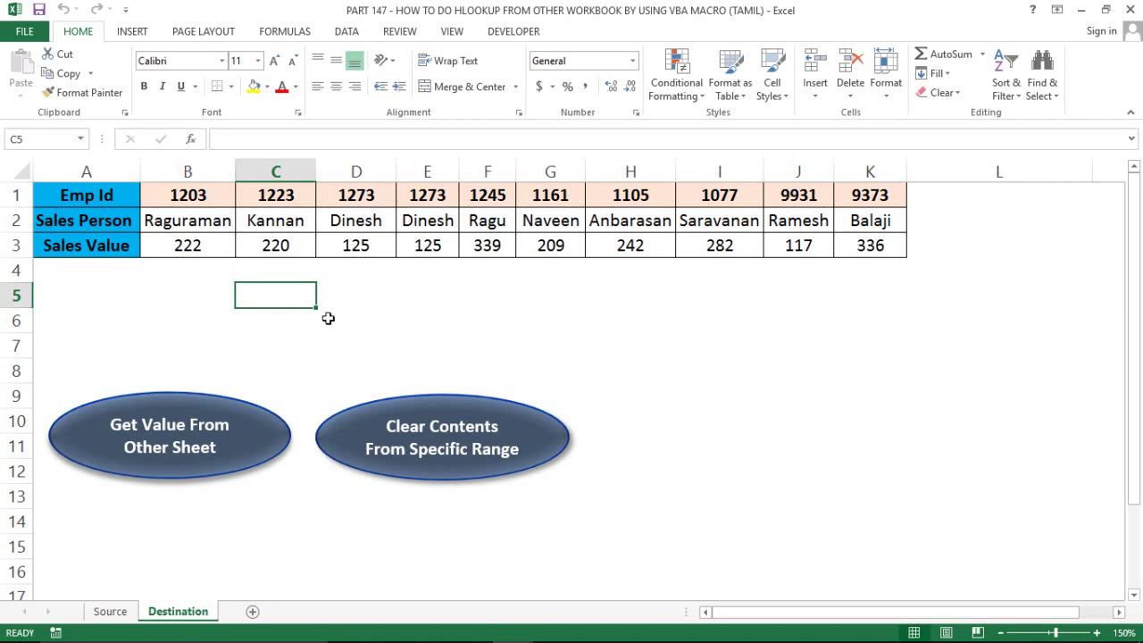
pyautogui.click(450, 267)
pyautogui.click(471, 284)
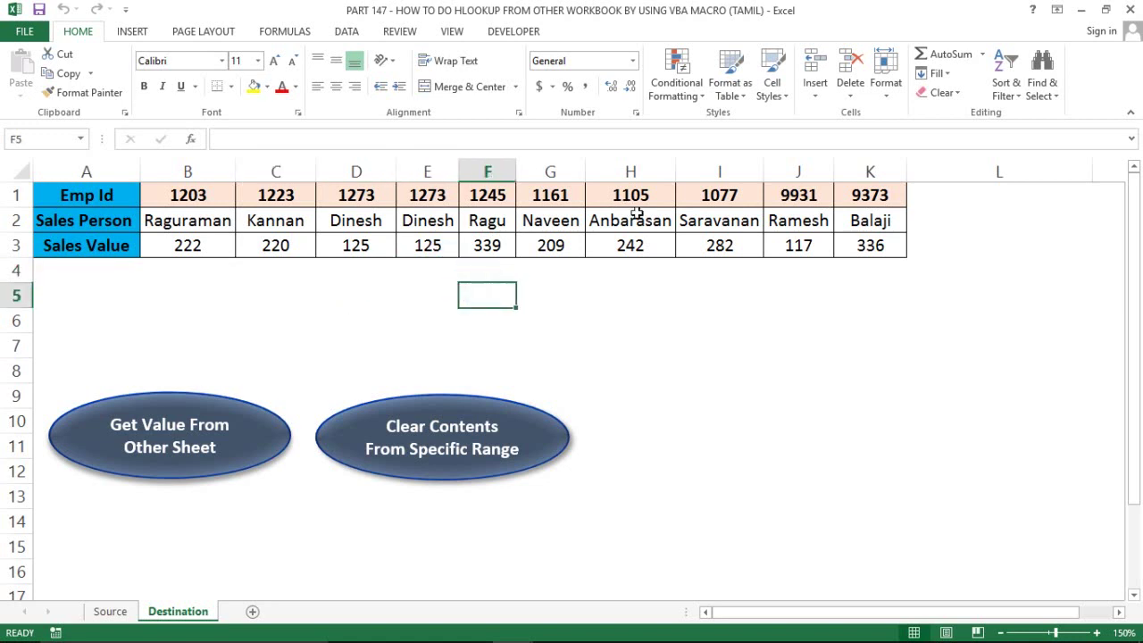
pyautogui.click(507, 34)
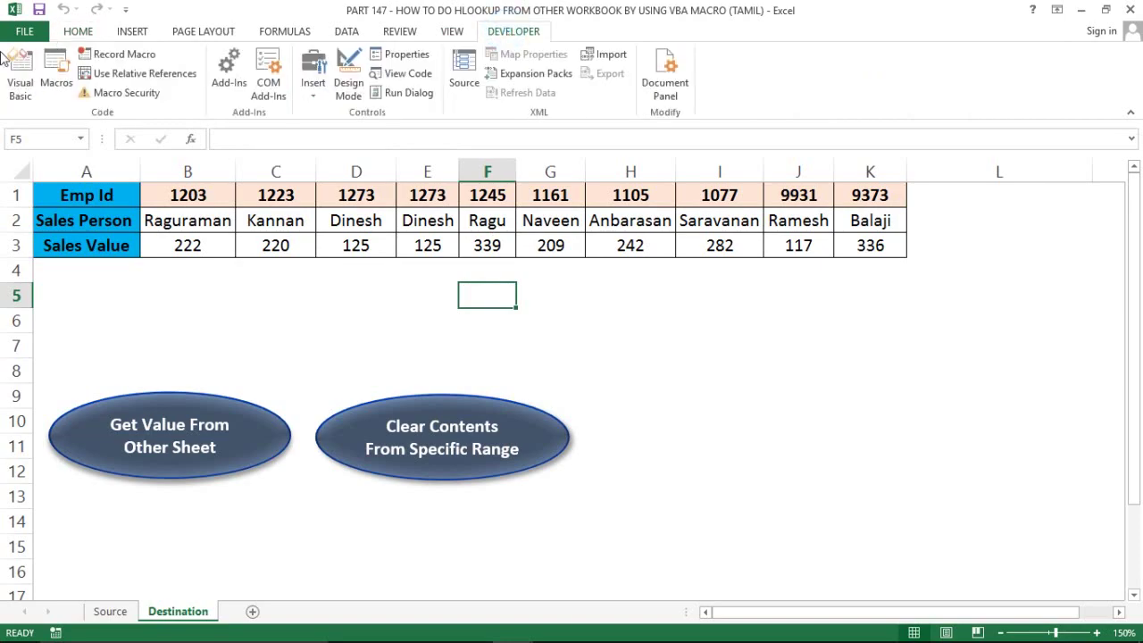
# - Launch the Visual Basic editor and open Module1 from the widened project tree
pyautogui.click(17, 79)
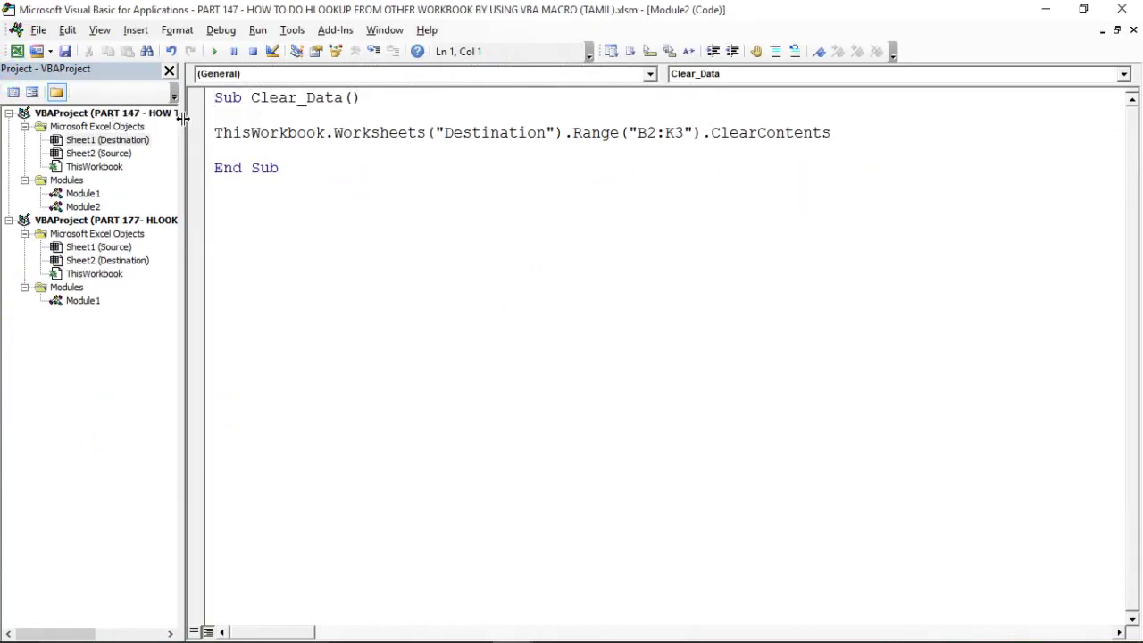
pyautogui.moveTo(183, 118); pyautogui.dragTo(356, 107)
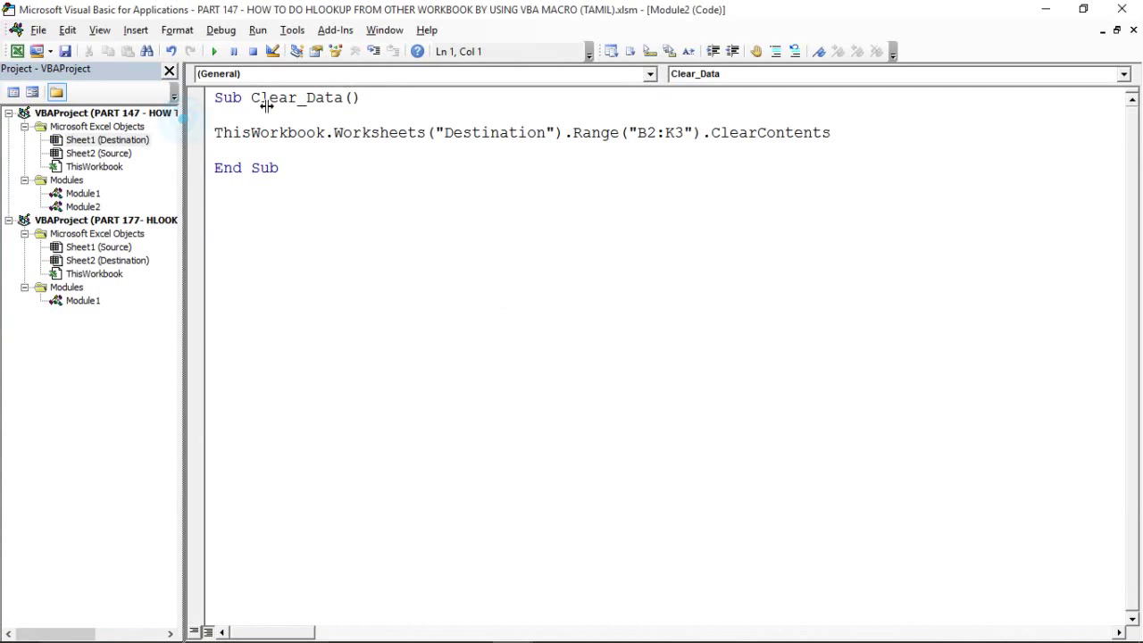
pyautogui.click(84, 194)
pyautogui.doubleClick(88, 197)
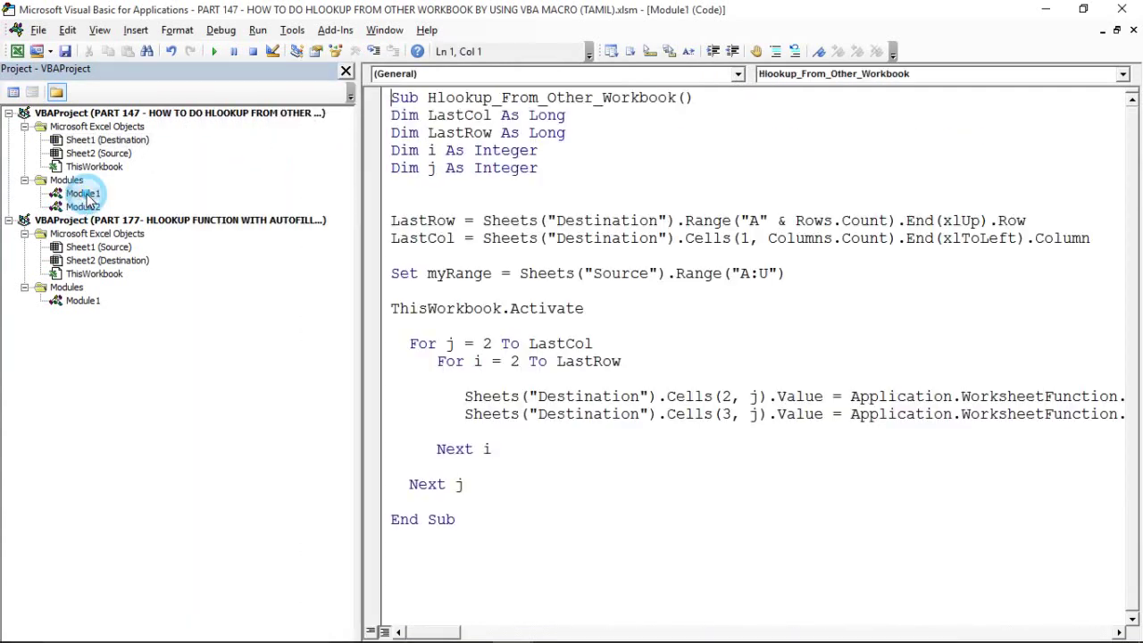
# - Narrow the project tree in stages so the macro's long code lines fit
pyautogui.click(515, 181)
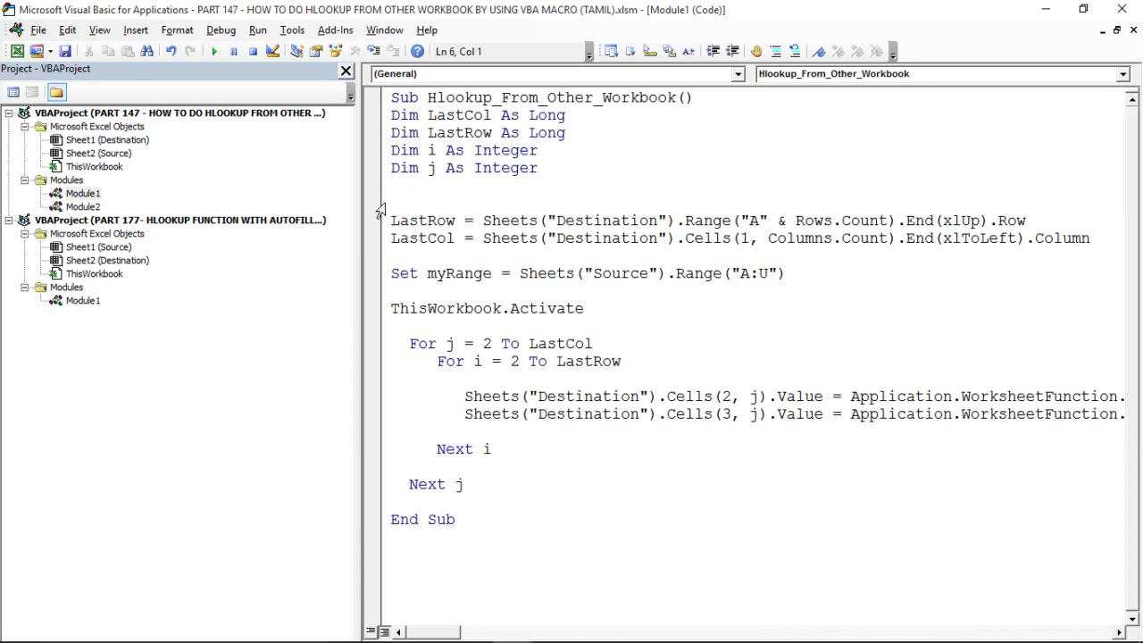
pyautogui.moveTo(357, 205); pyautogui.dragTo(164, 191)
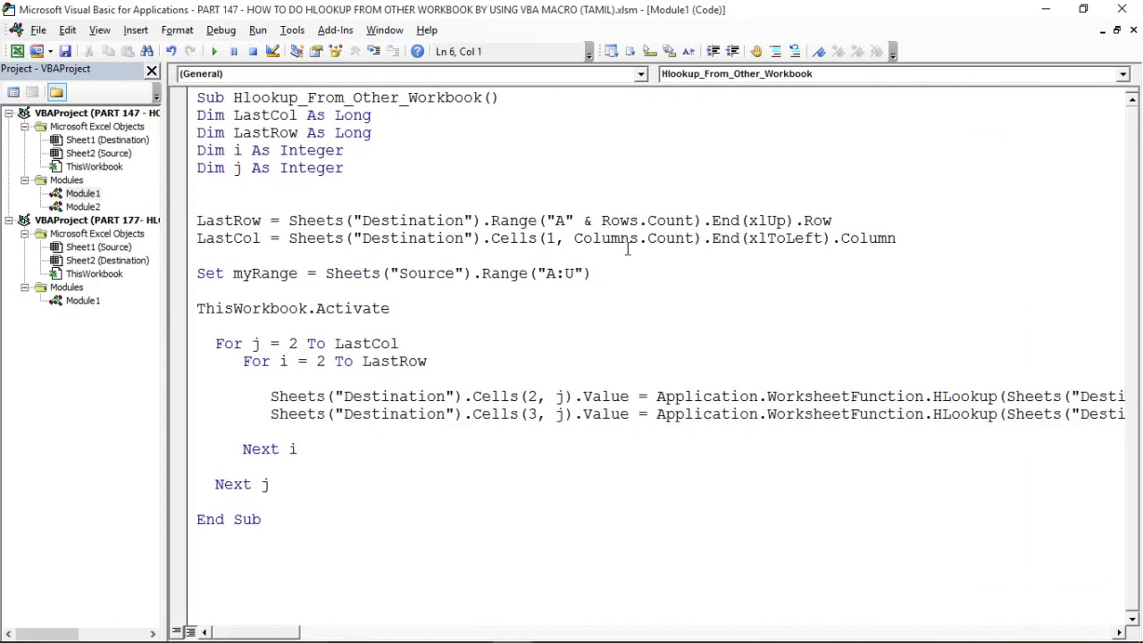
pyautogui.click(628, 249)
pyautogui.click(165, 364)
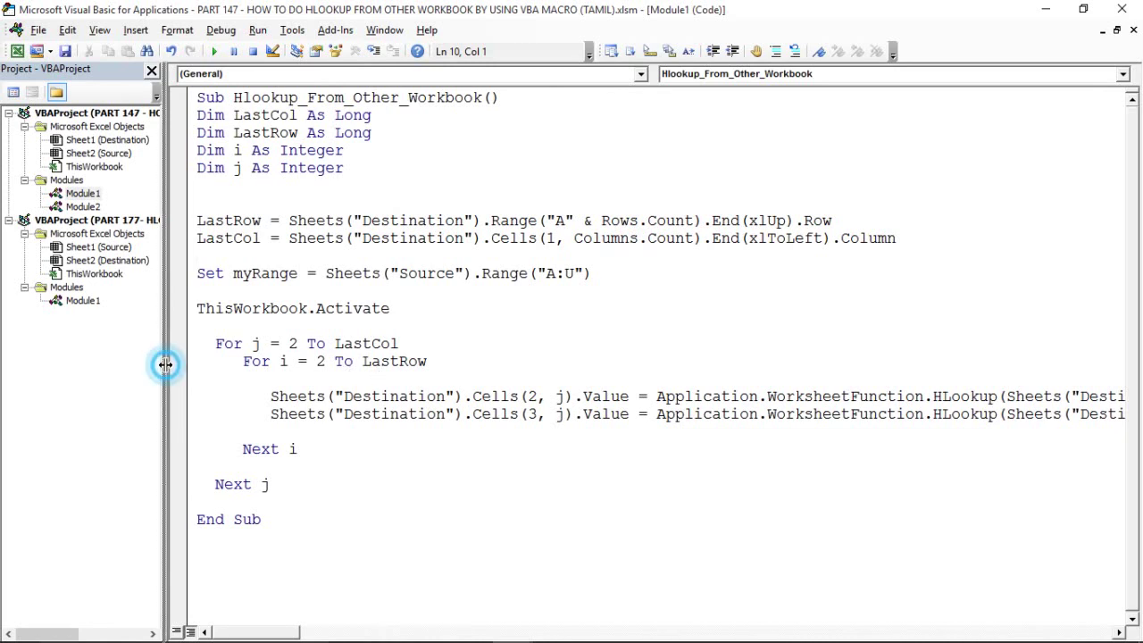
pyautogui.moveTo(165, 365); pyautogui.dragTo(107, 368)
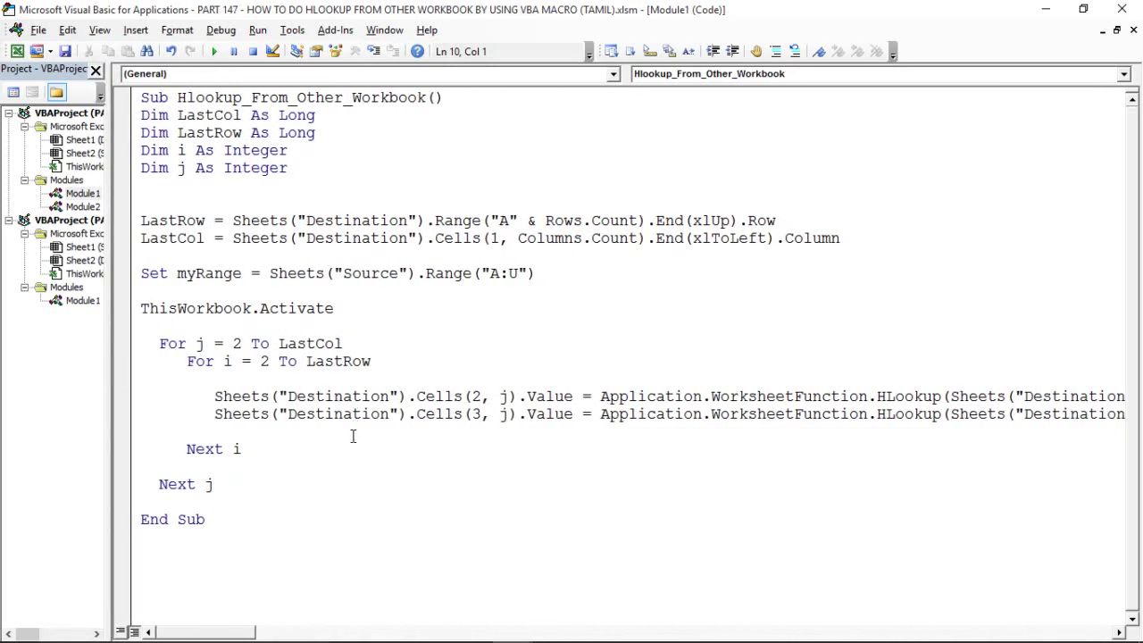
pyautogui.click(416, 284)
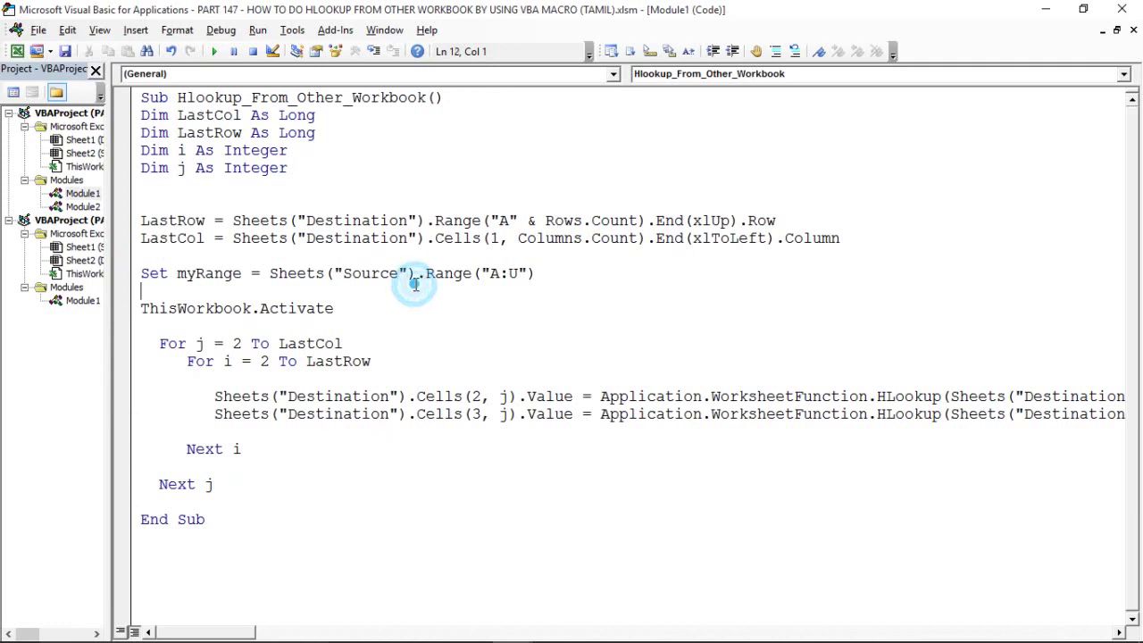
pyautogui.click(220, 198)
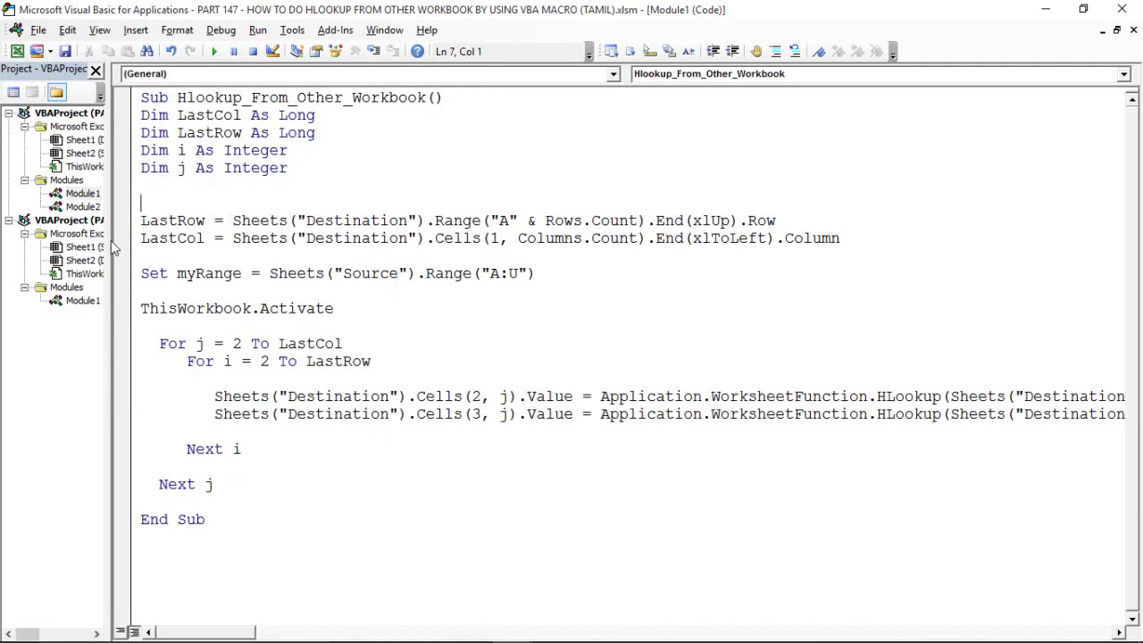
pyautogui.moveTo(107, 242); pyautogui.dragTo(45, 240)
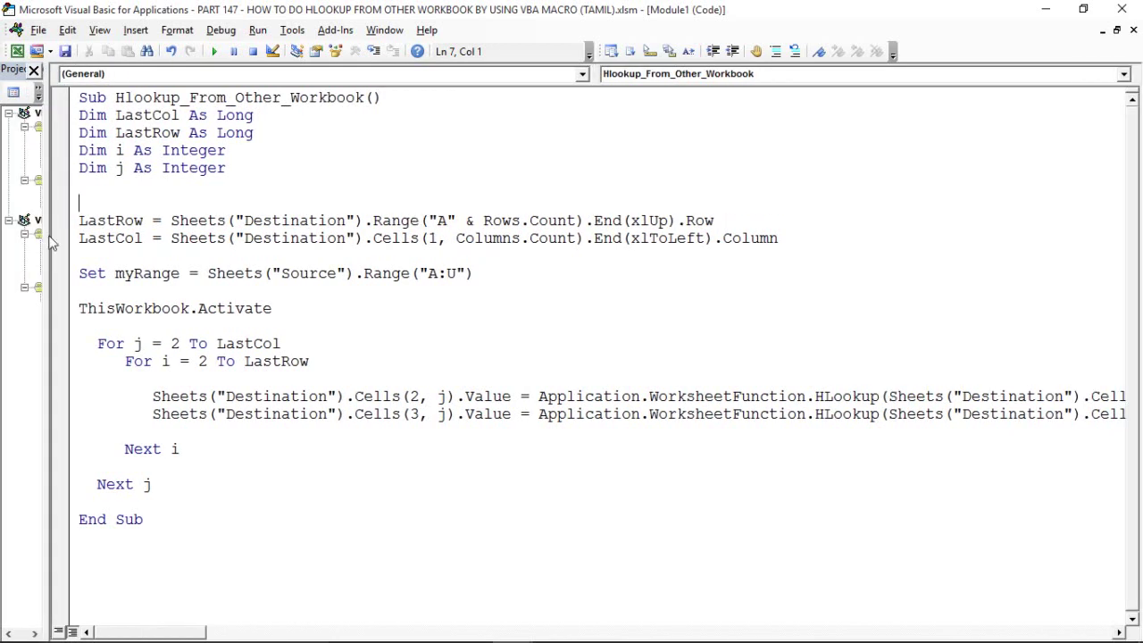
# - Change the macro name's ending from 'Workbook' to 'Sheet', making it Hlookup_From_Other_Sheet
pyautogui.click(279, 273)
pyautogui.doubleClick(127, 98)
pyautogui.click(282, 111)
pyautogui.click(369, 97)
pyautogui.press('BackSpace')
pyautogui.press('BackSpace')
pyautogui.press('BackSpace')
pyautogui.press('BackSpace')
pyautogui.press('BackSpace')
pyautogui.press('BackSpace')
pyautogui.press('BackSpace')
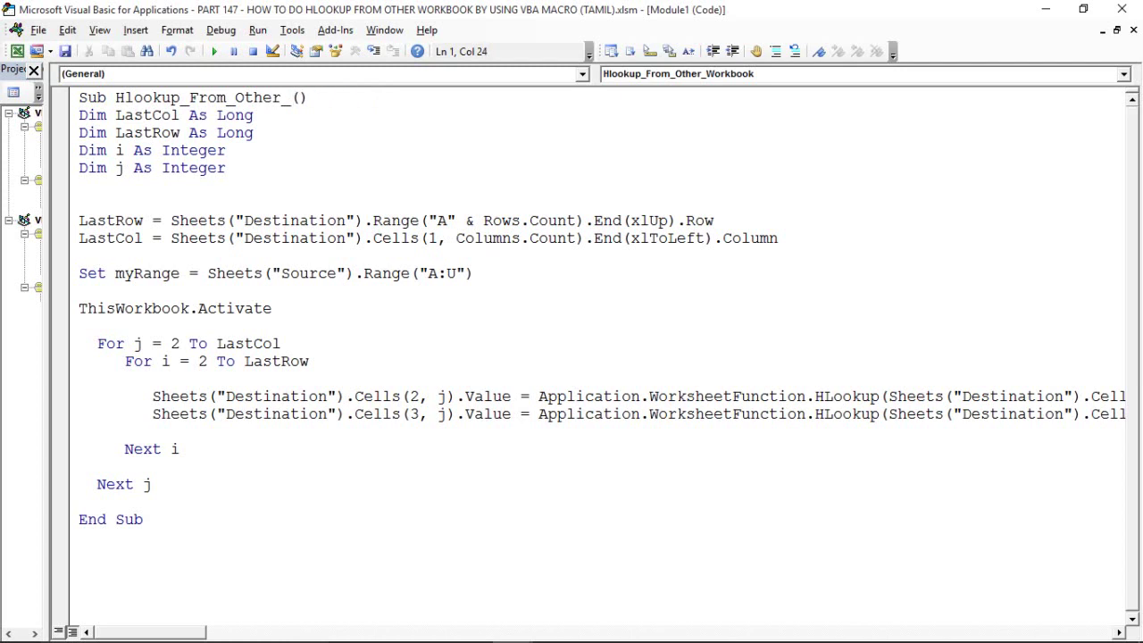
pyautogui.write('Sh')
pyautogui.write('ee')
pyautogui.write('ts')
pyautogui.press('BackSpace')
pyautogui.click(417, 208)
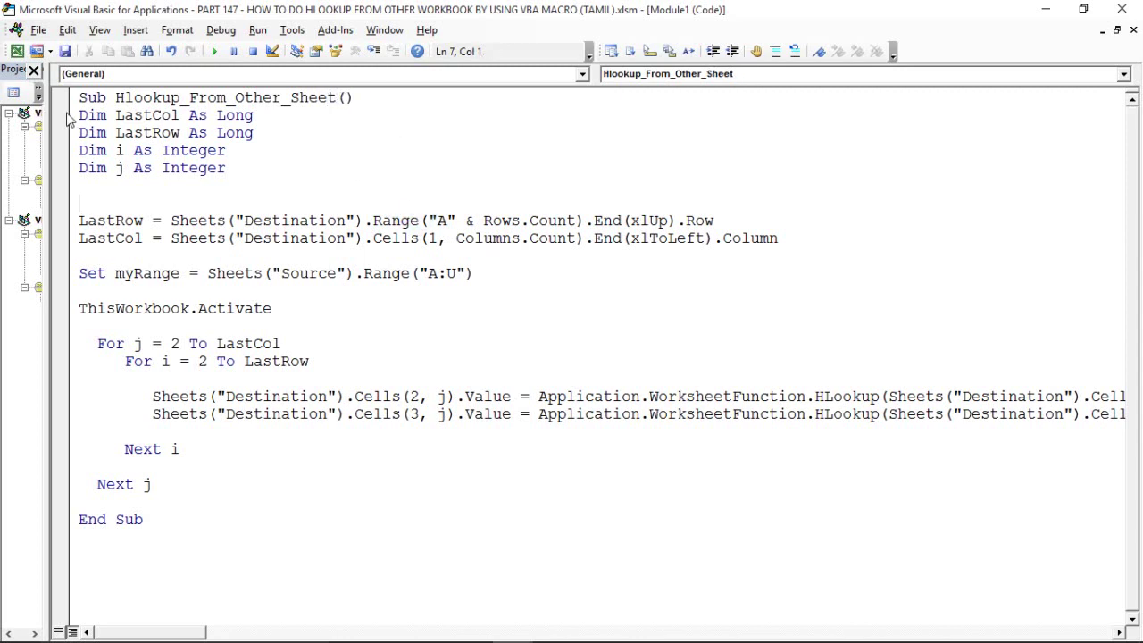
# - Highlight the variable declarations, pointing out the j declaration line
pyautogui.moveTo(79, 115)
pyautogui.mouseDown()
pyautogui.moveTo(81, 164)
pyautogui.moveTo(212, 168)
pyautogui.mouseUp()
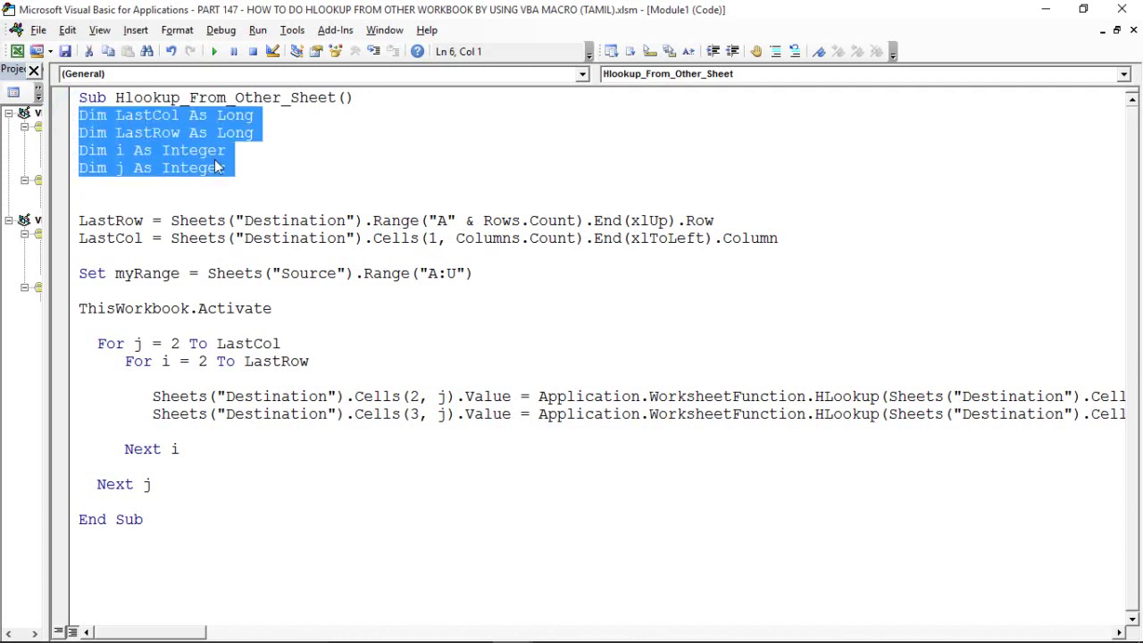
pyautogui.click(162, 150)
pyautogui.click(123, 168)
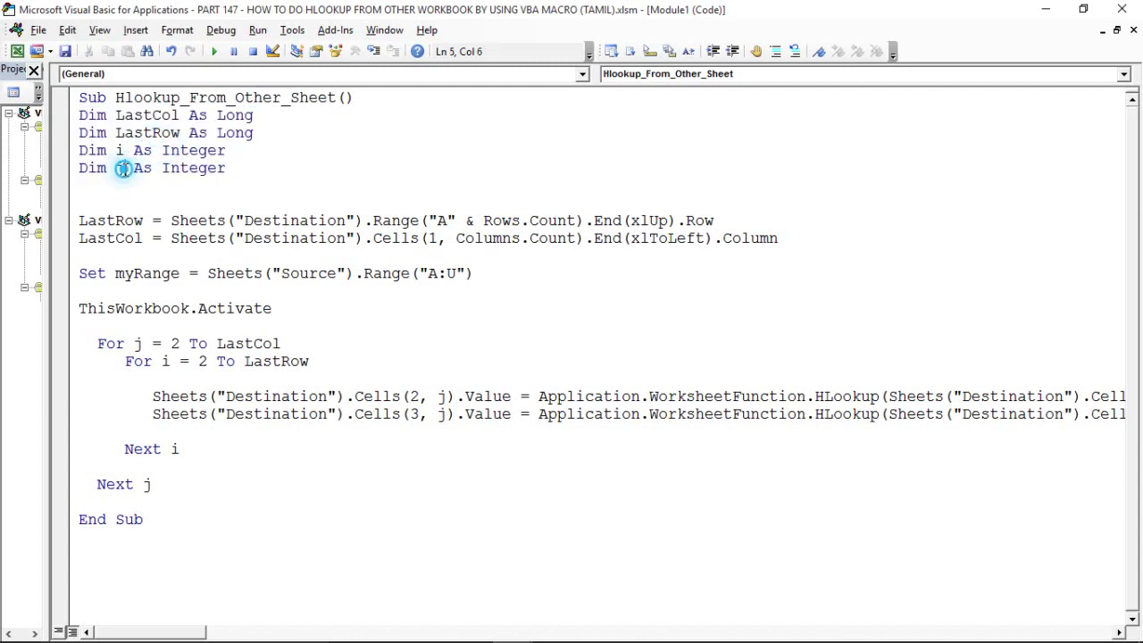
pyautogui.click(173, 168)
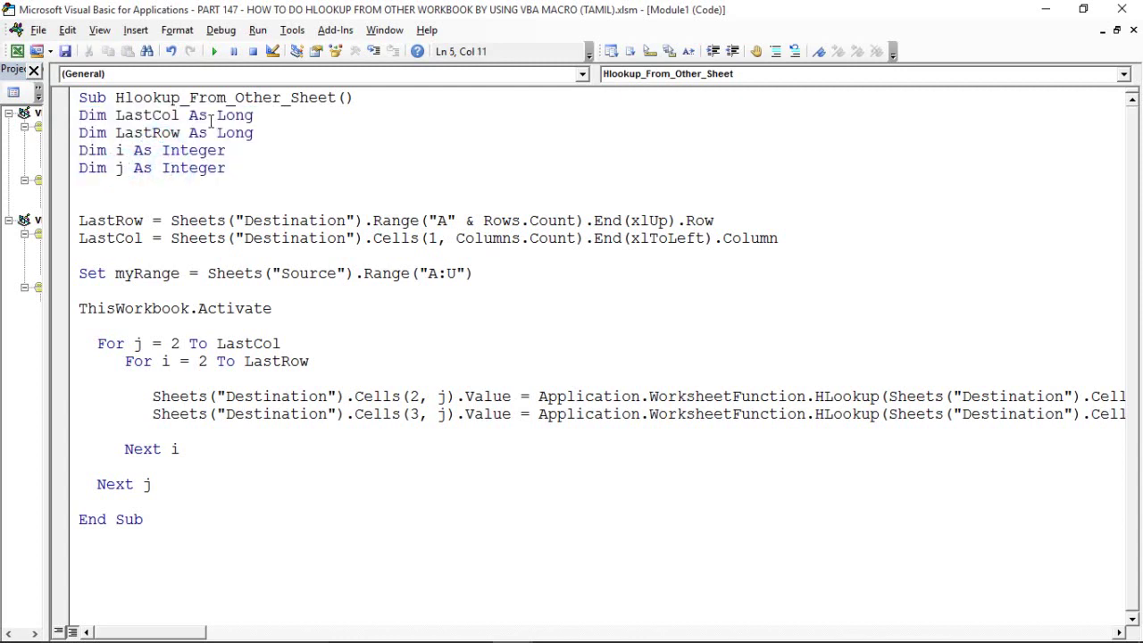
pyautogui.moveTo(212, 116); pyautogui.dragTo(262, 142)
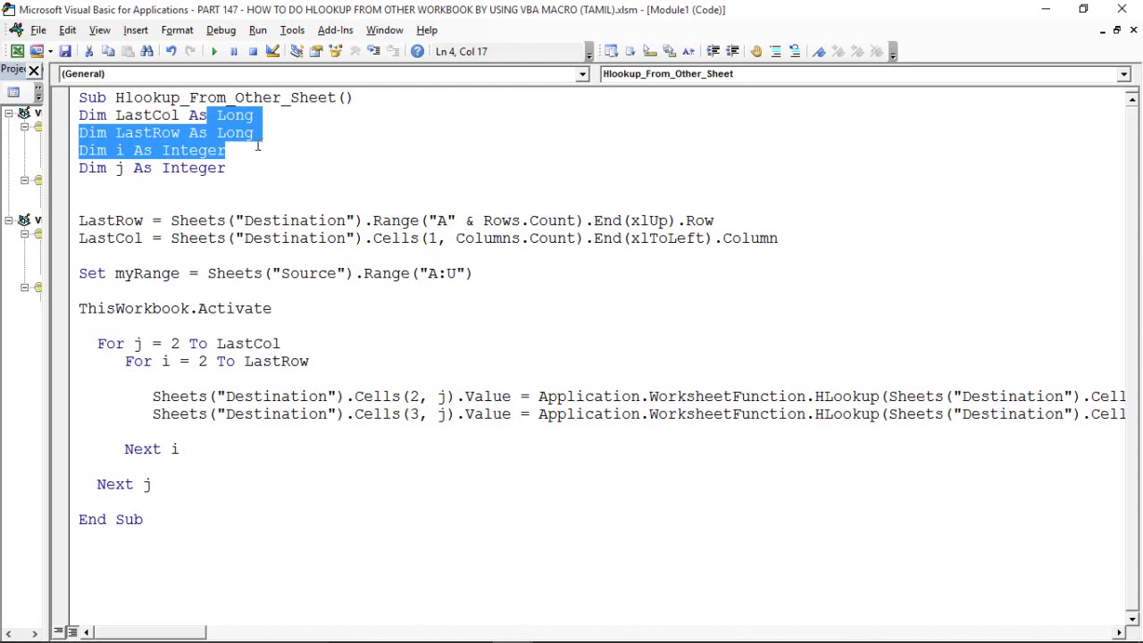
pyautogui.click(161, 147)
pyautogui.click(114, 150)
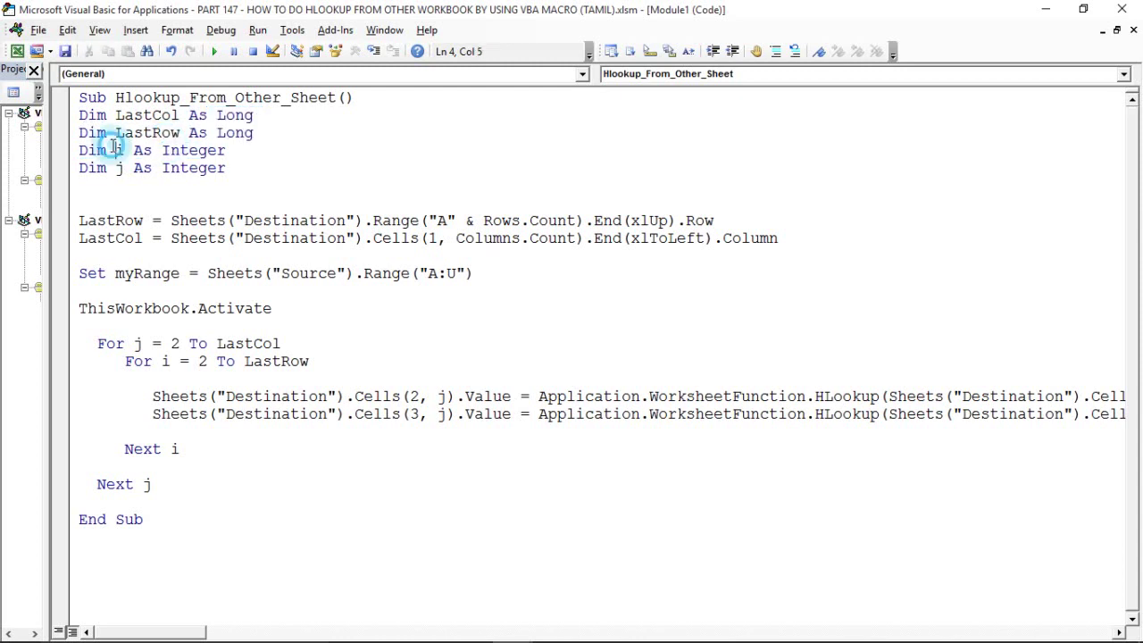
pyautogui.moveTo(114, 150); pyautogui.dragTo(221, 183)
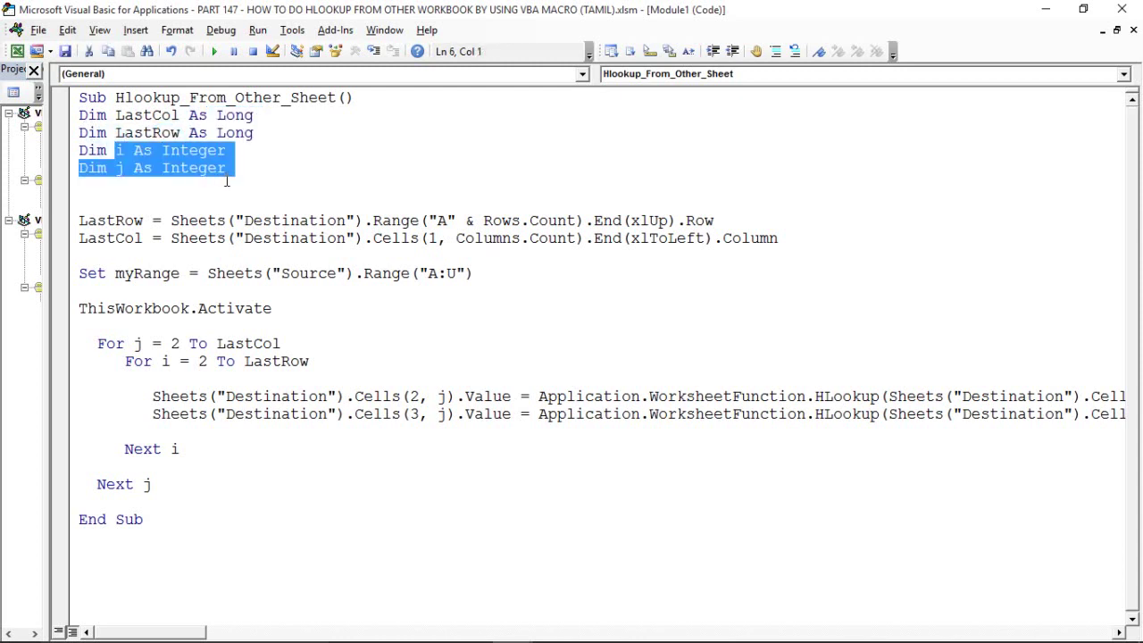
pyautogui.click(123, 221)
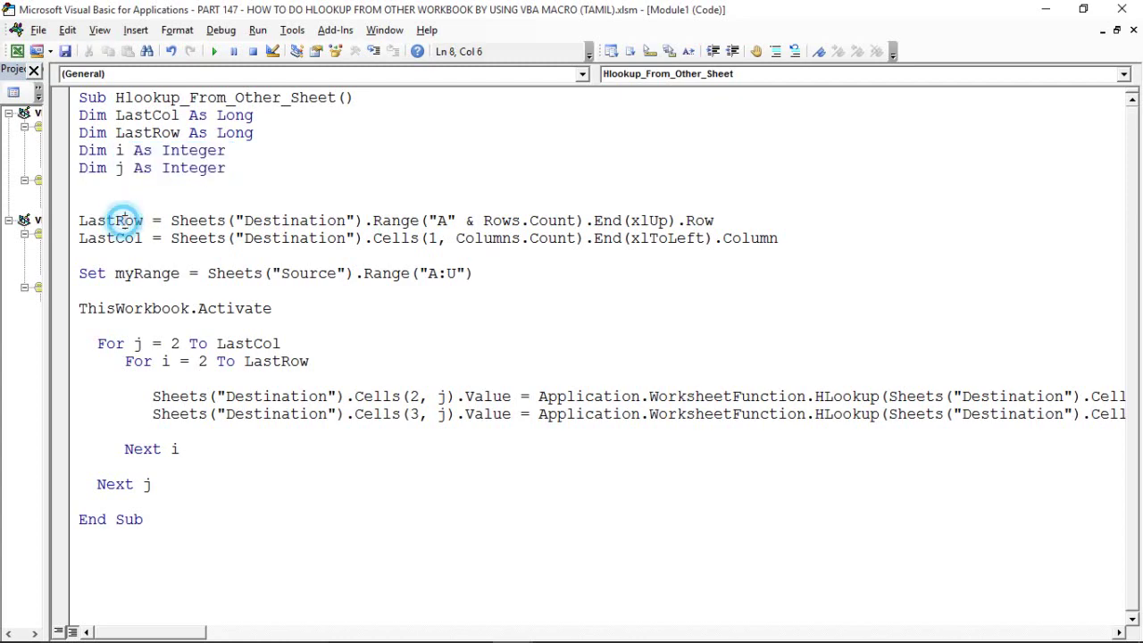
pyautogui.doubleClick(124, 223)
pyautogui.hotkey('alt', 'Tab')
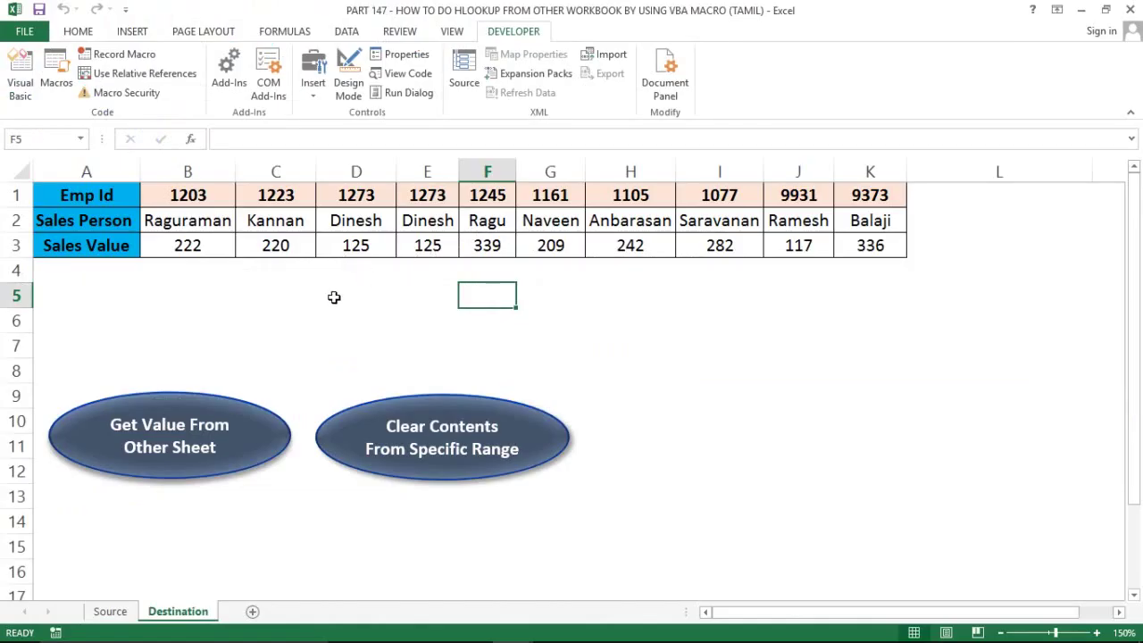
pyautogui.click(334, 298)
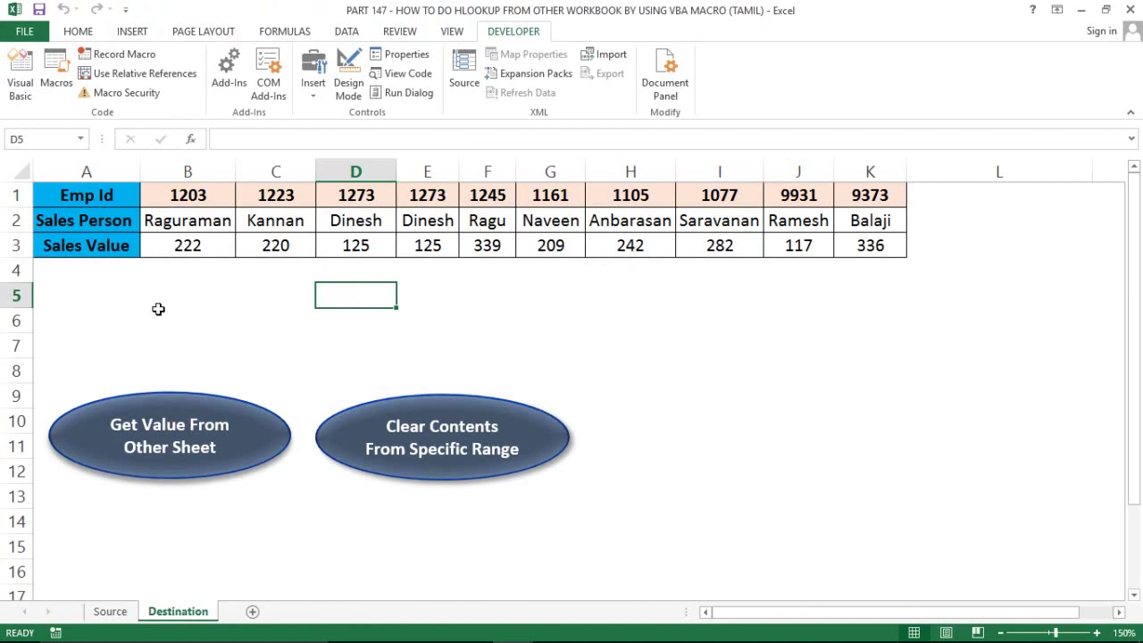
pyautogui.click(16, 248)
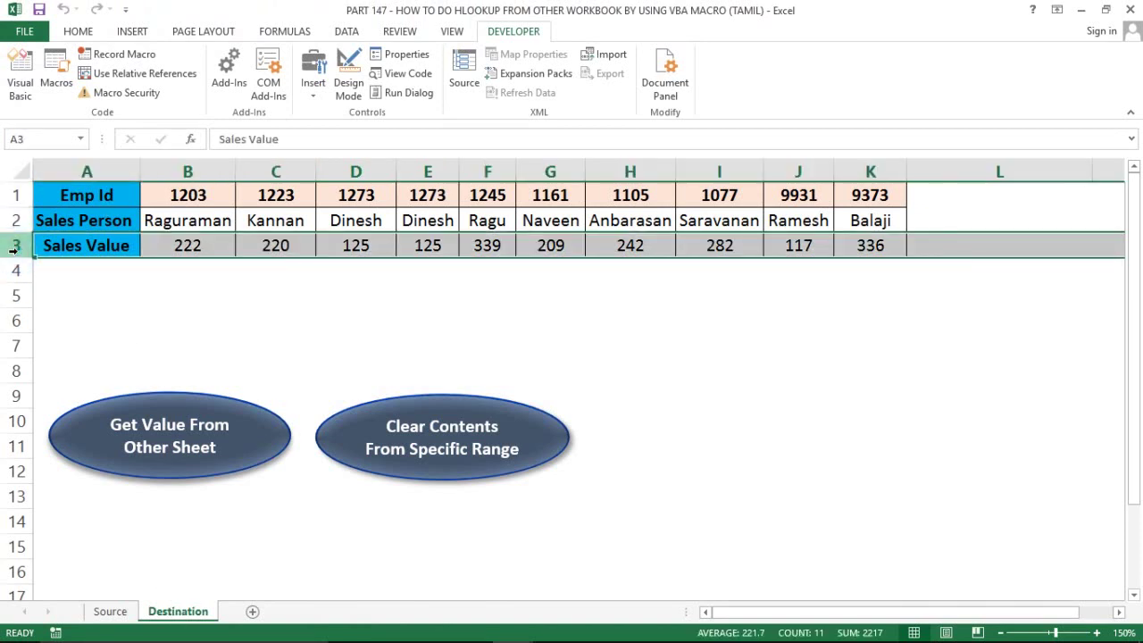
pyautogui.hotkey('alt', 'Tab')
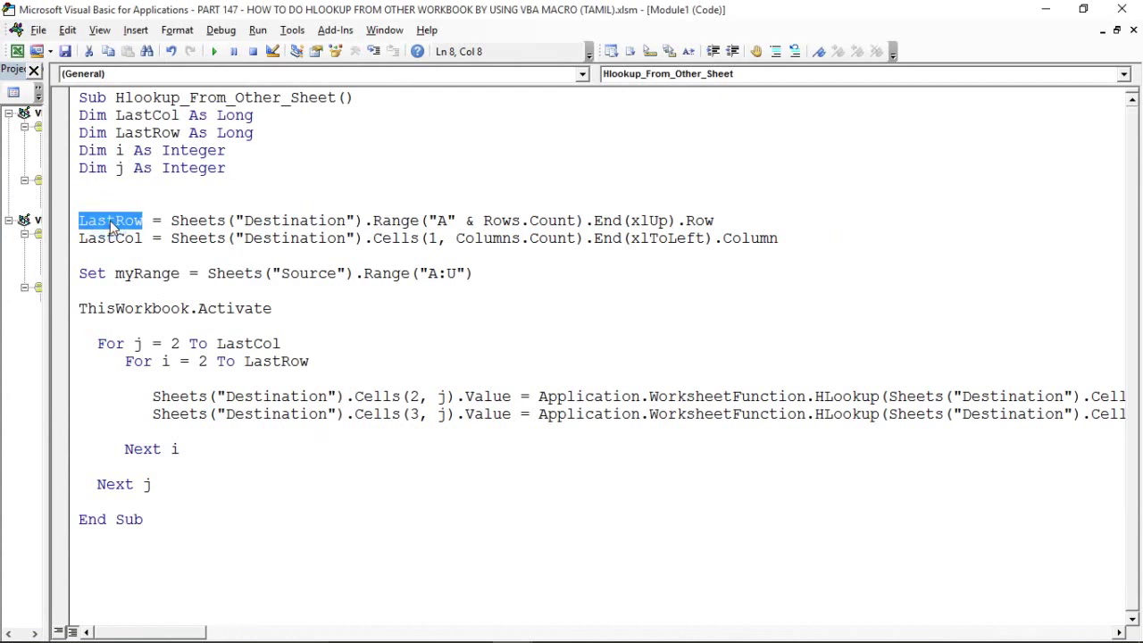
pyautogui.moveTo(437, 221); pyautogui.dragTo(558, 223)
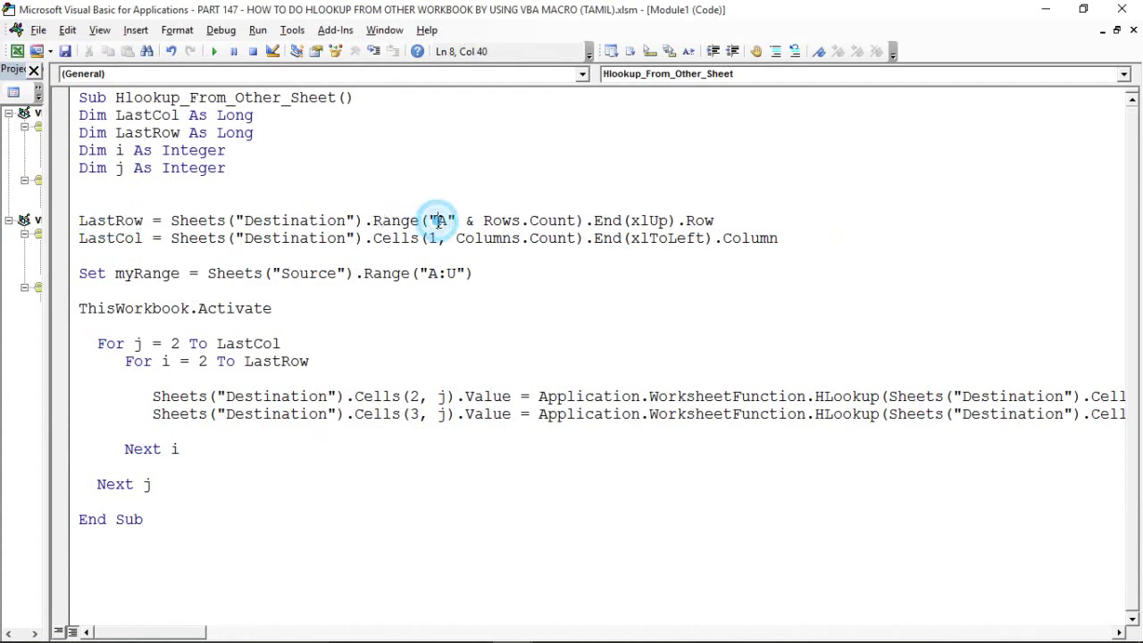
pyautogui.click(585, 223)
pyautogui.click(108, 248)
pyautogui.click(125, 238)
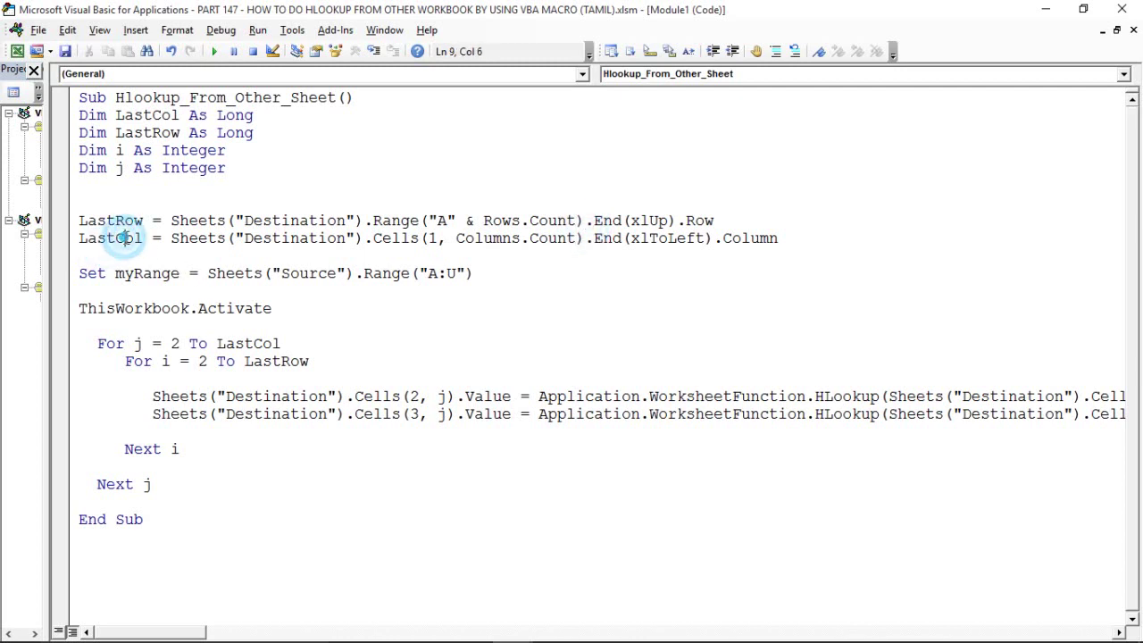
pyautogui.click(436, 255)
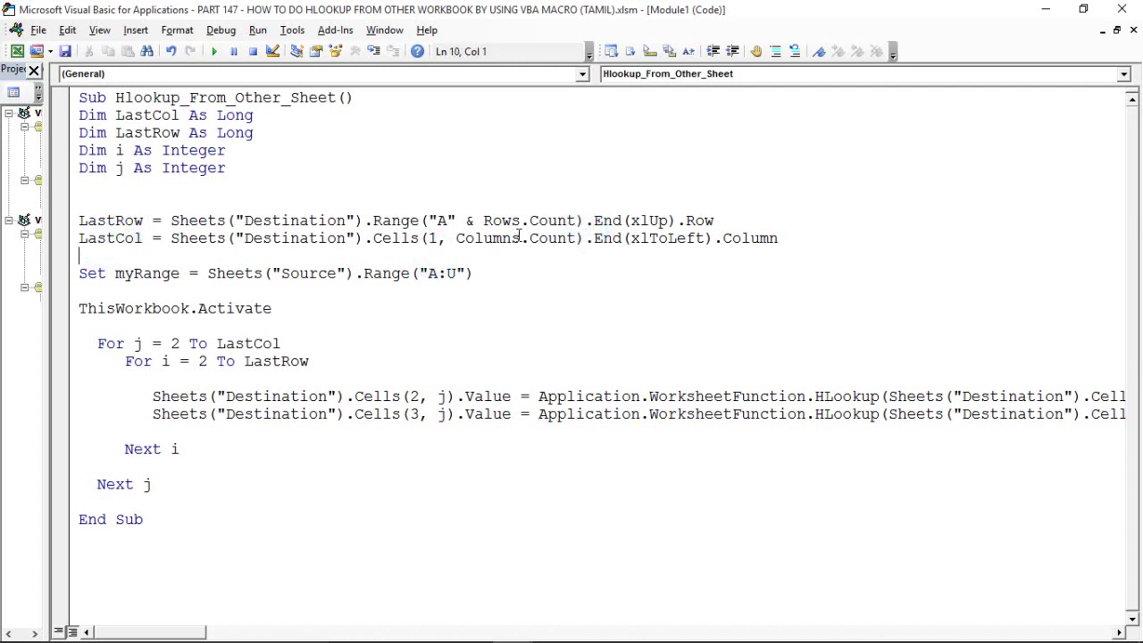
pyautogui.click(513, 241)
pyautogui.hotkey('alt', 'Tab')
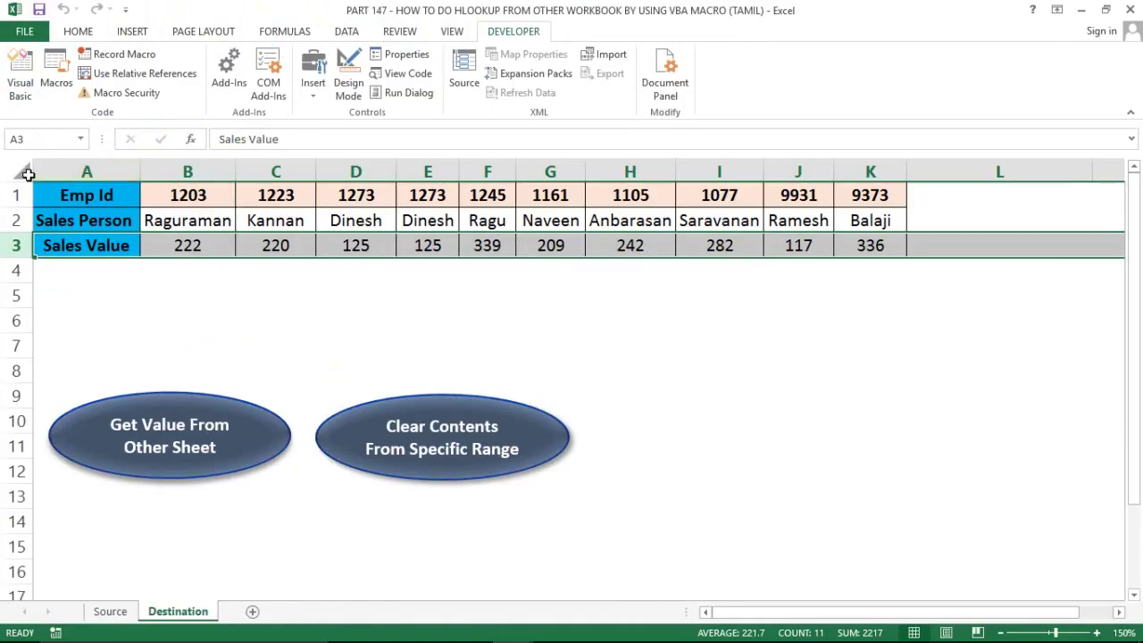
pyautogui.click(14, 193)
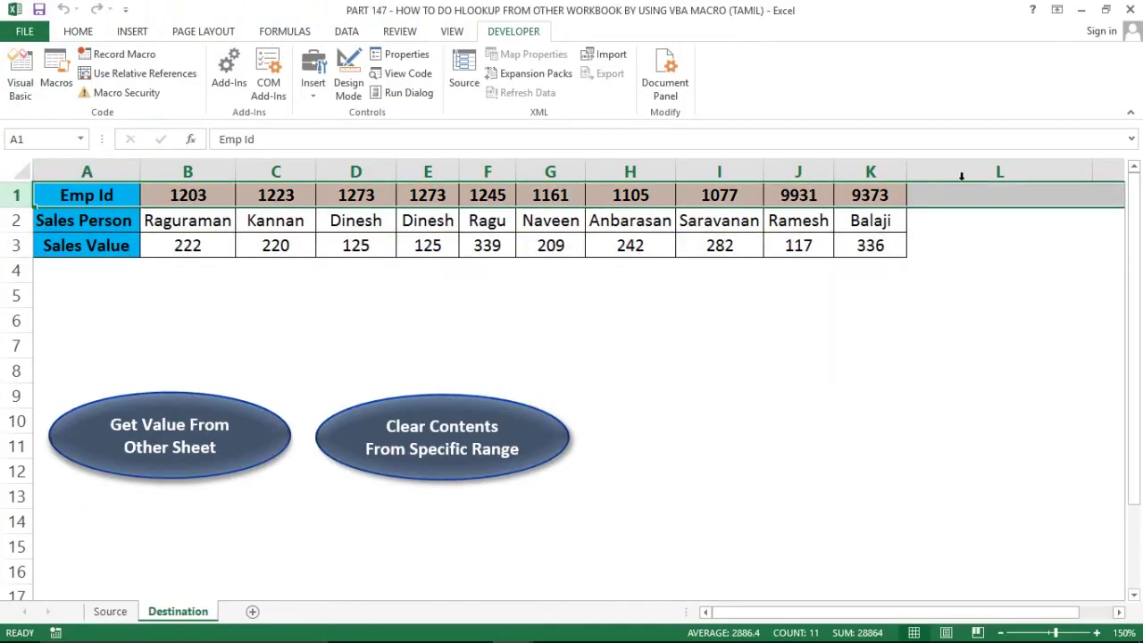
pyautogui.click(870, 174)
pyautogui.click(881, 170)
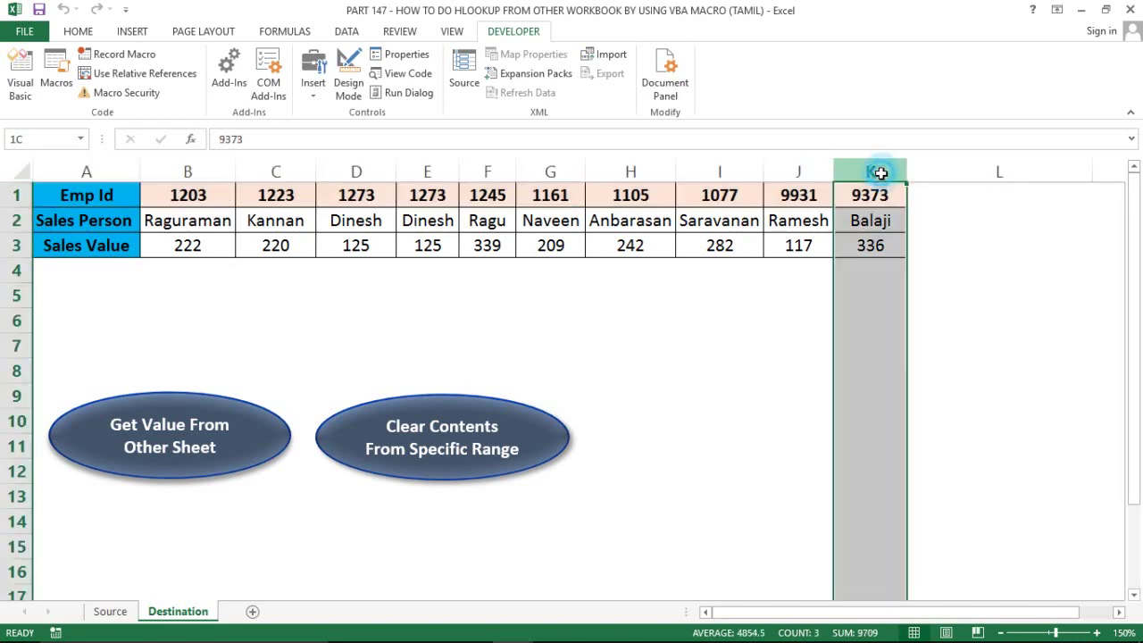
pyautogui.click(873, 185)
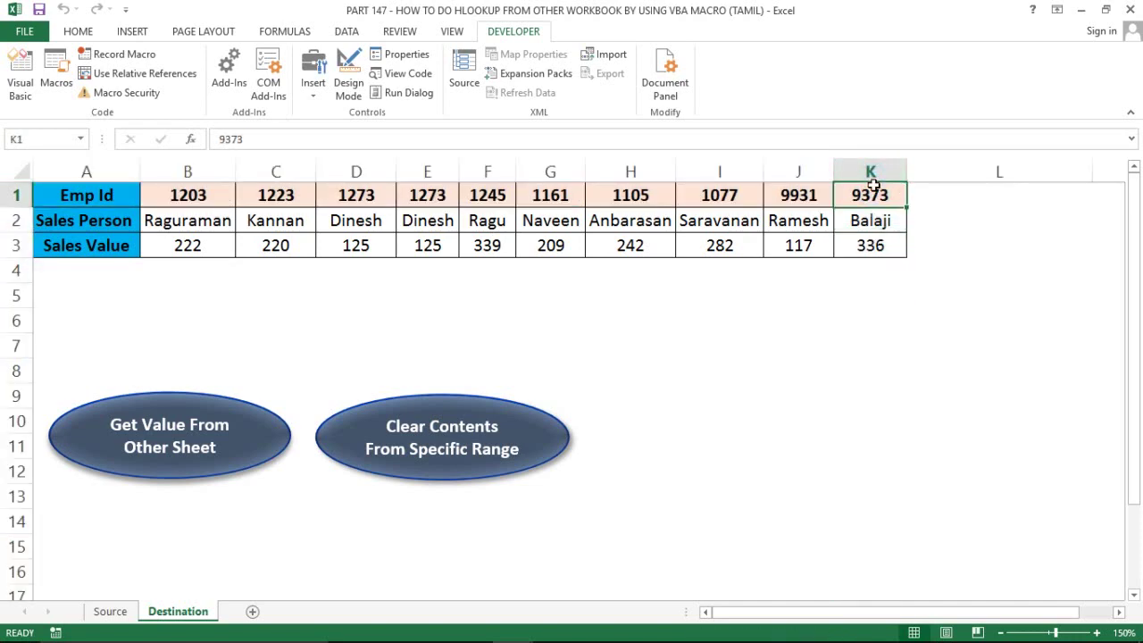
pyautogui.hotkey('alt', 'Tab')
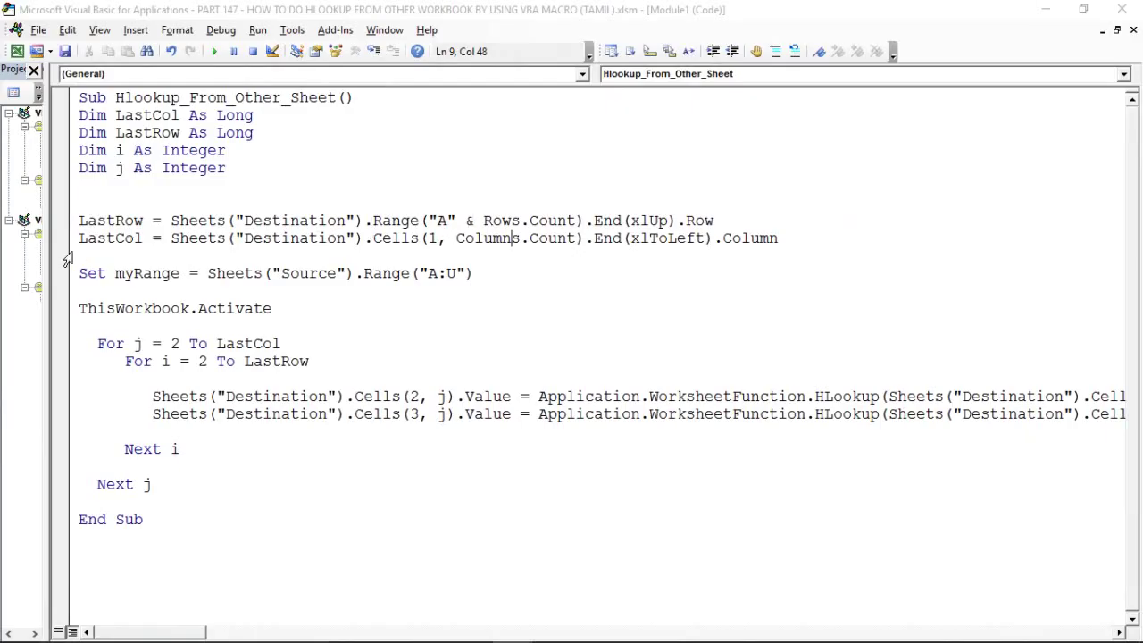
pyautogui.click(167, 282)
pyautogui.moveTo(421, 274); pyautogui.dragTo(503, 273)
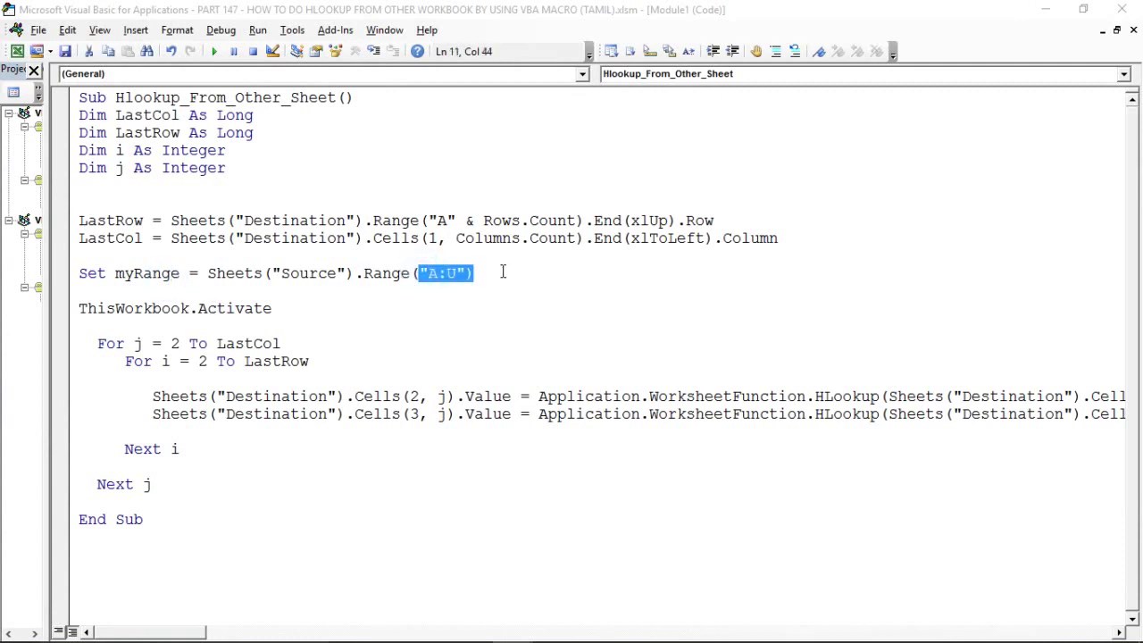
pyautogui.hotkey('alt', 'F11')
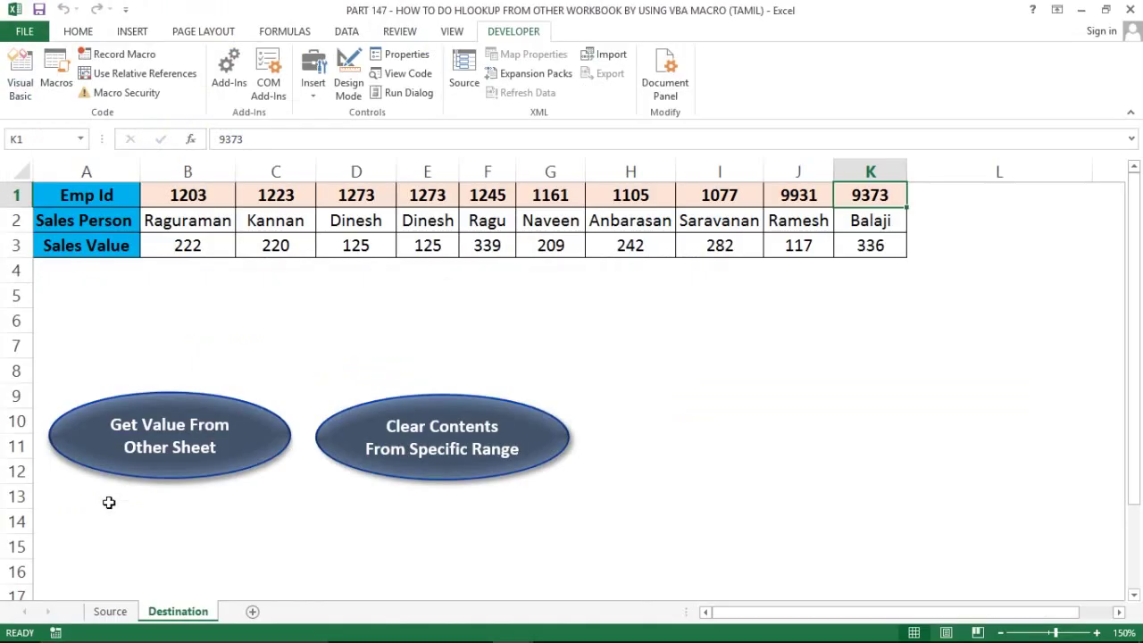
pyautogui.click(109, 610)
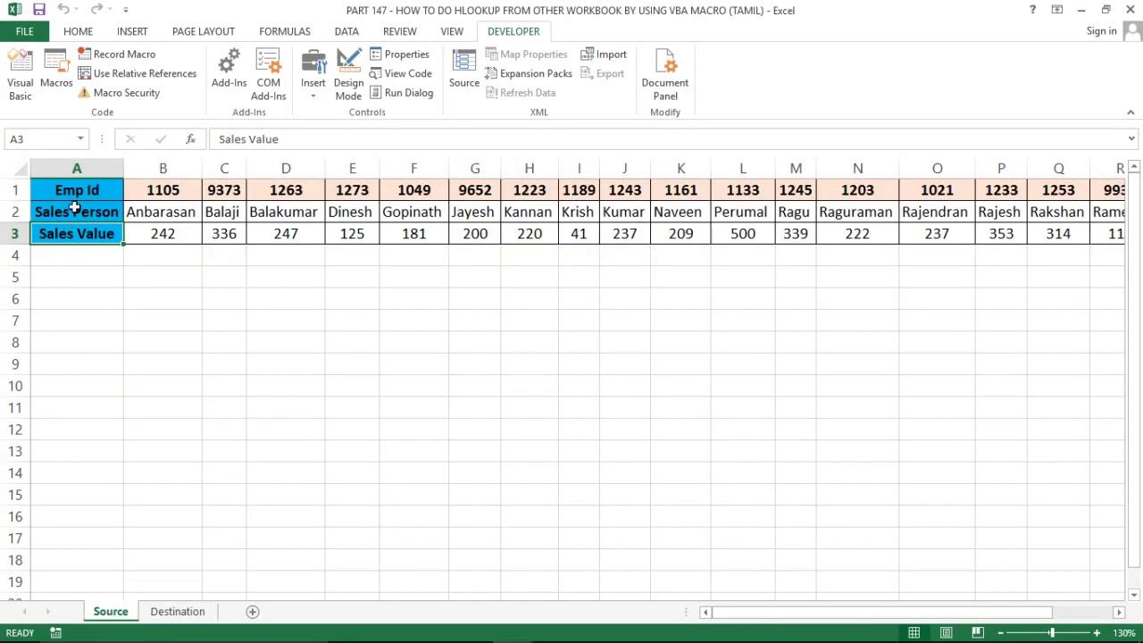
pyautogui.click(97, 188)
pyautogui.hotkey('ctrl', 'Right')
pyautogui.press('Right')
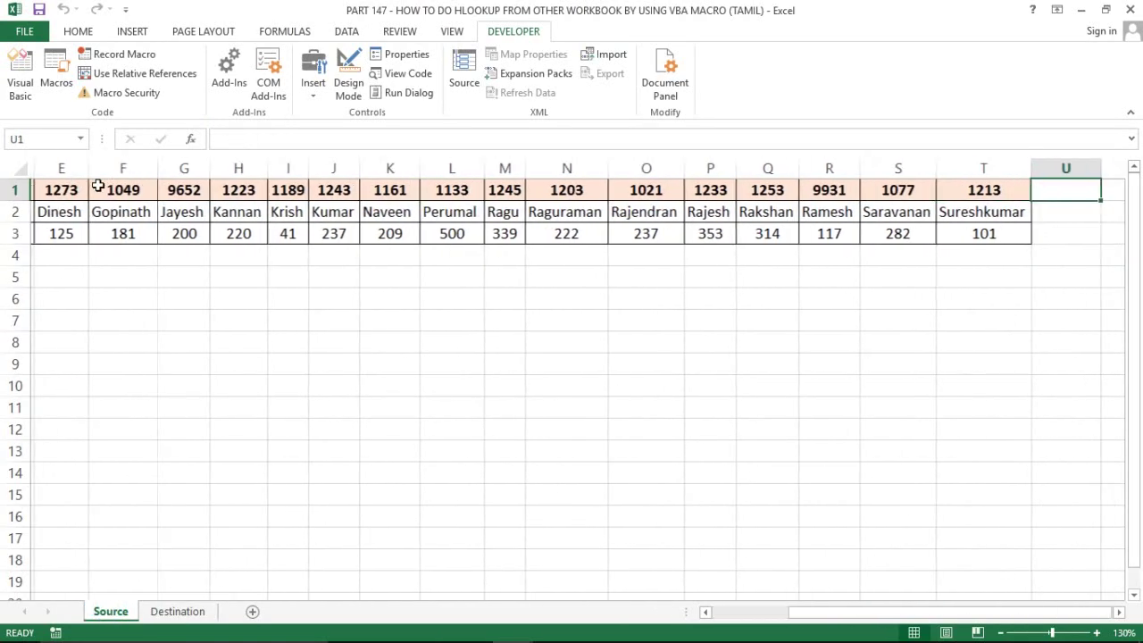
pyautogui.press('Left')
pyautogui.press('Right')
pyautogui.press('Right')
pyautogui.press('Left')
pyautogui.press('Left')
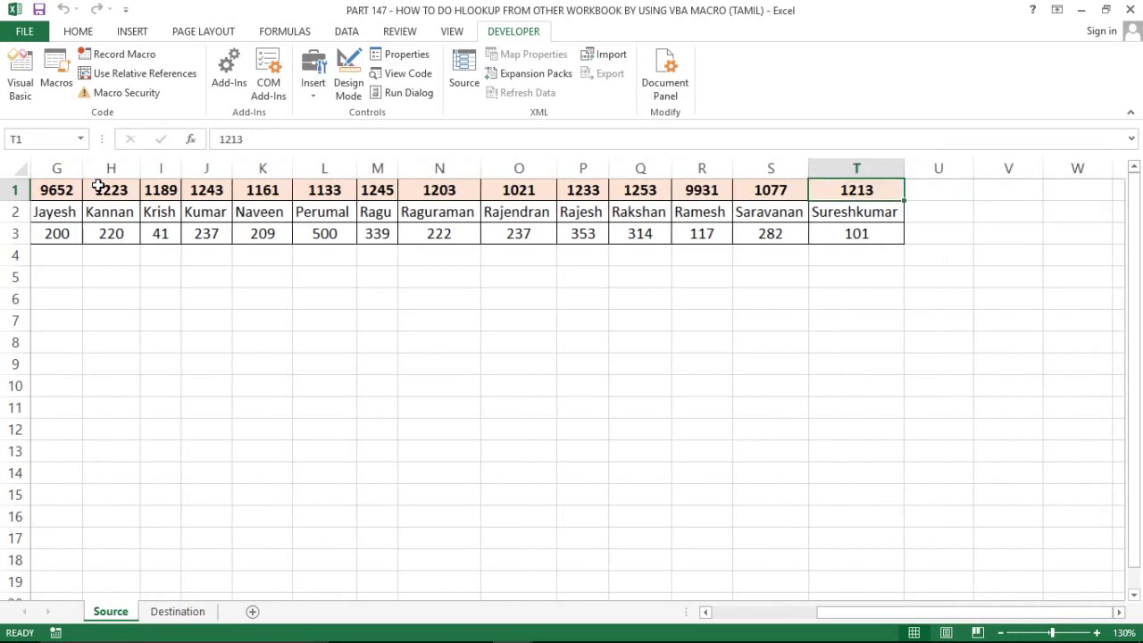
pyautogui.hotkey('ctrl', 'space')
pyautogui.press('Right')
pyautogui.hotkey('ctrl', 'space')
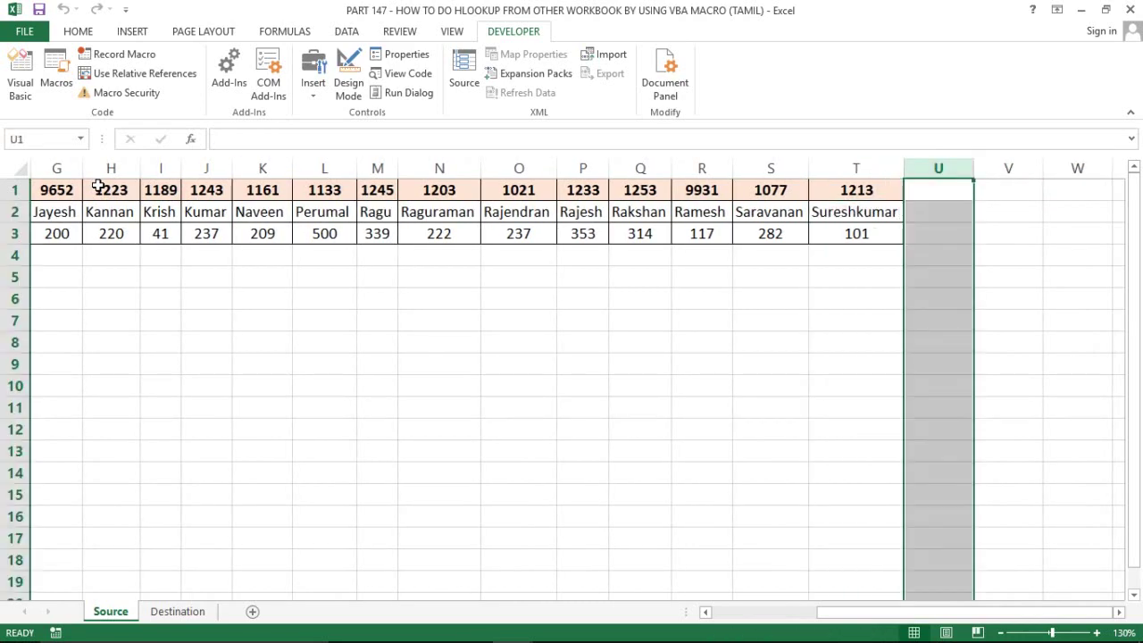
pyautogui.hotkey('ctrl', 'Home')
pyautogui.hotkey('alt', 'F11')
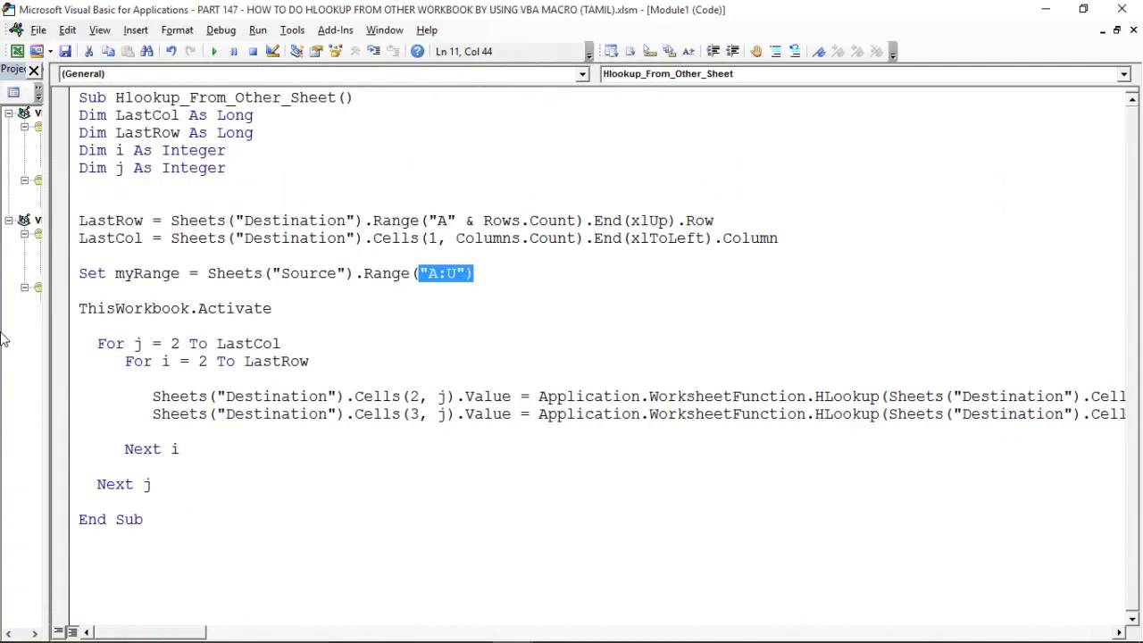
# - Comment out the ThisWorkbook.Activate line with an apostrophe
pyautogui.click(327, 286)
pyautogui.click(133, 322)
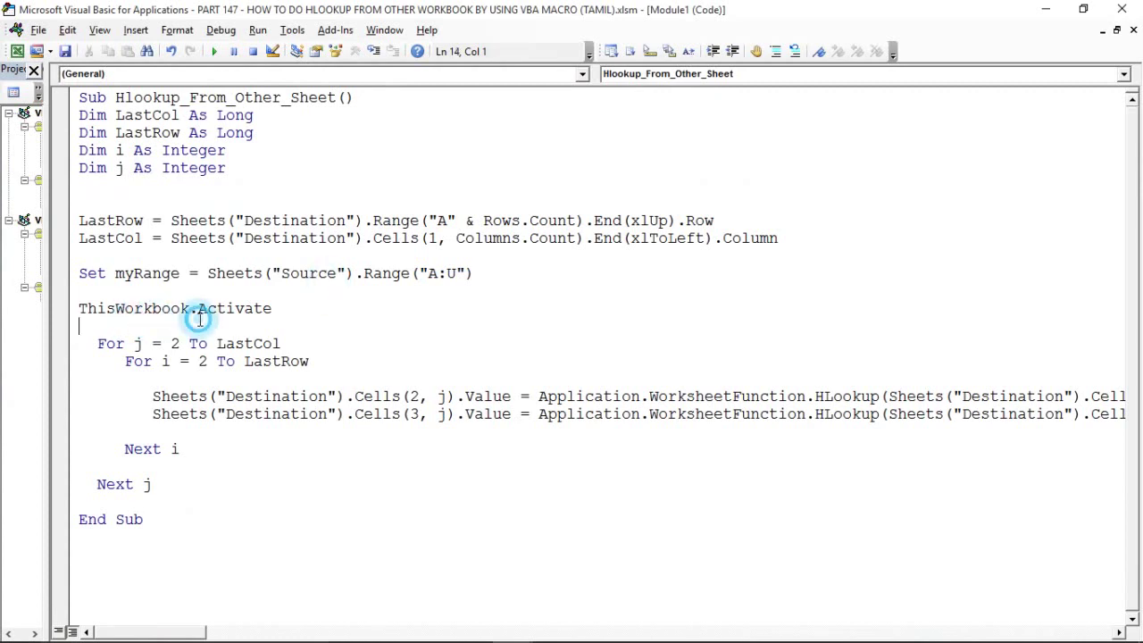
pyautogui.click(79, 308)
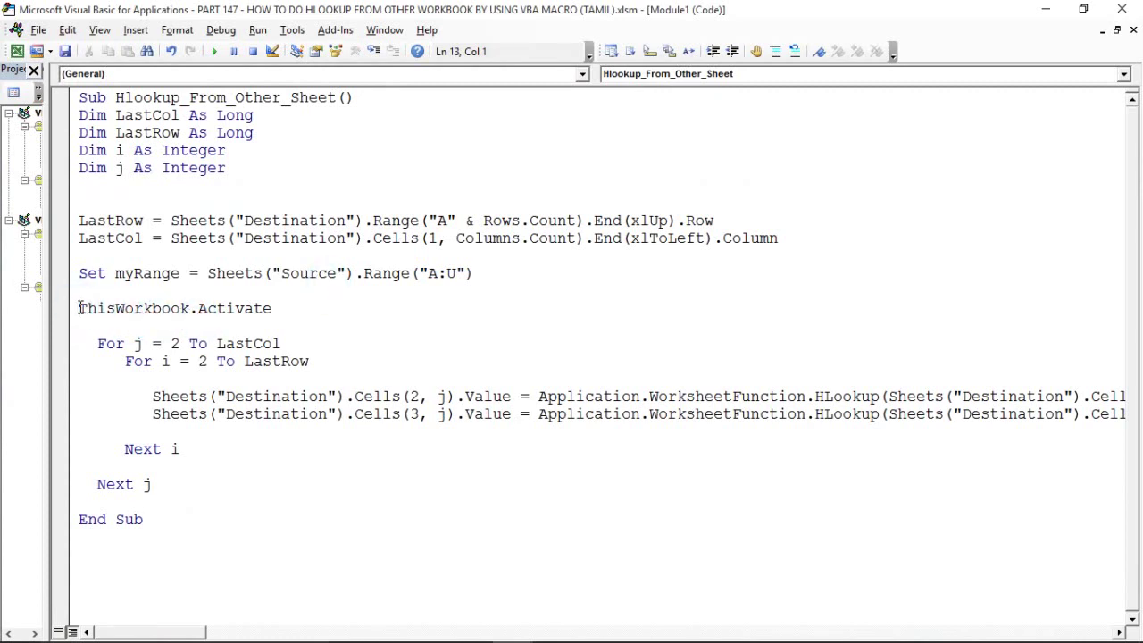
pyautogui.write("'")
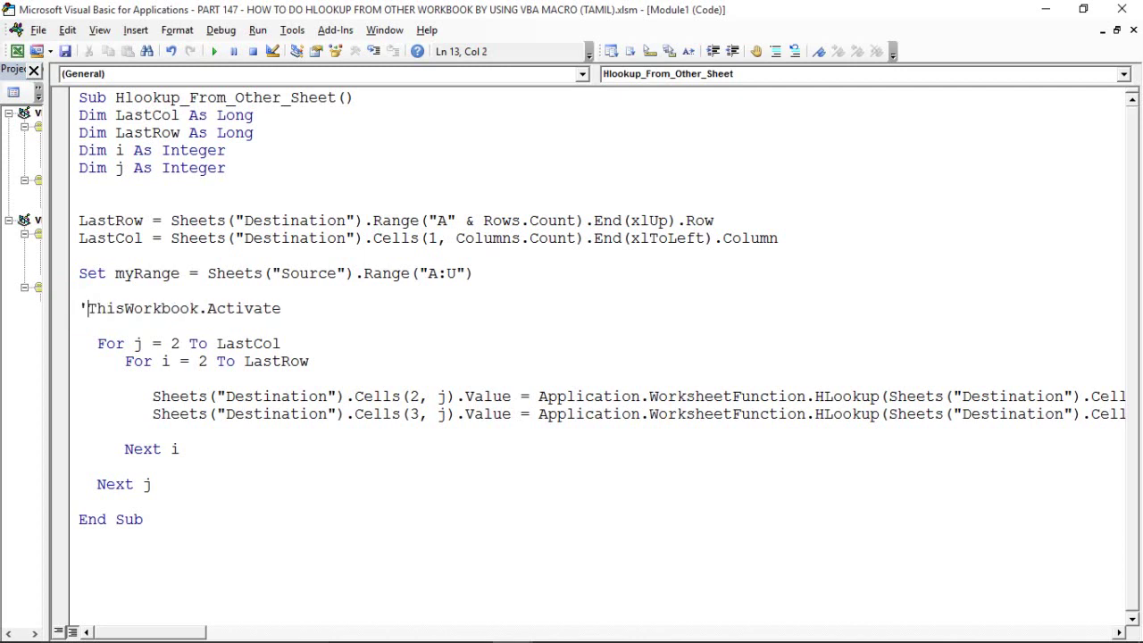
pyautogui.click(152, 378)
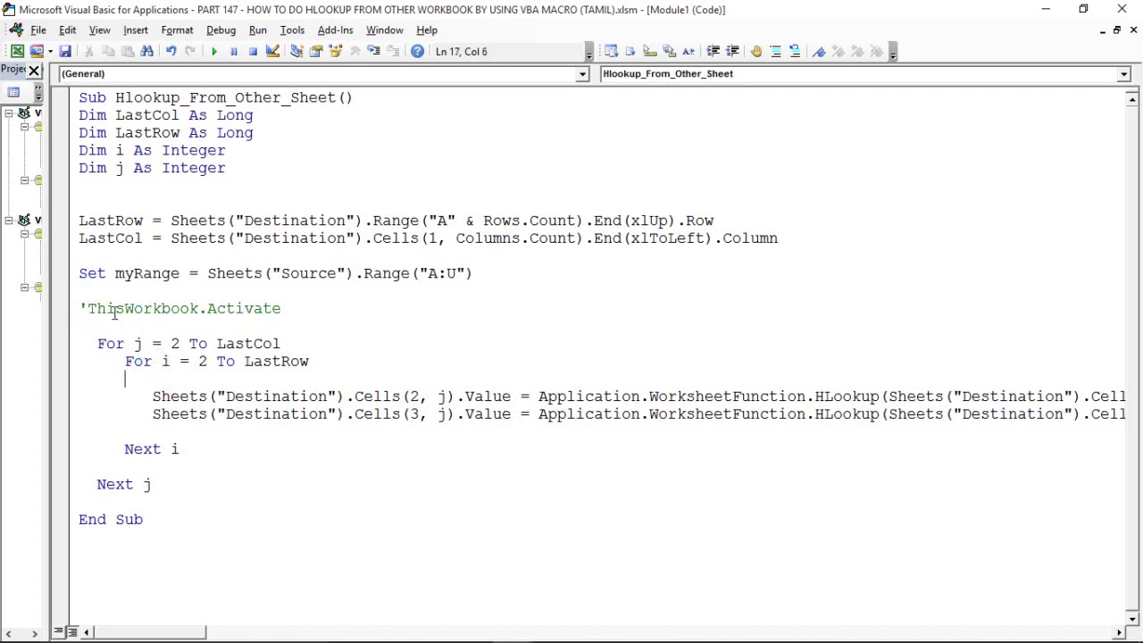
# - Delete the commented ThisWorkbook.Activate line and the leftover empty lines above the loops
pyautogui.click(77, 307)
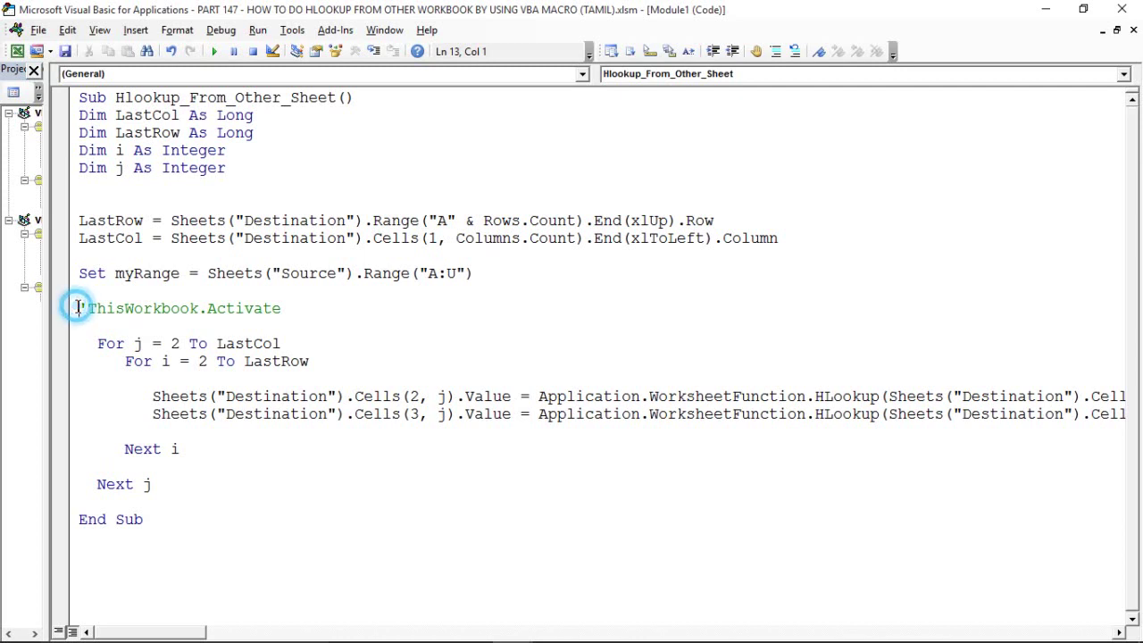
pyautogui.moveTo(77, 307); pyautogui.dragTo(333, 307)
pyautogui.press('Delete')
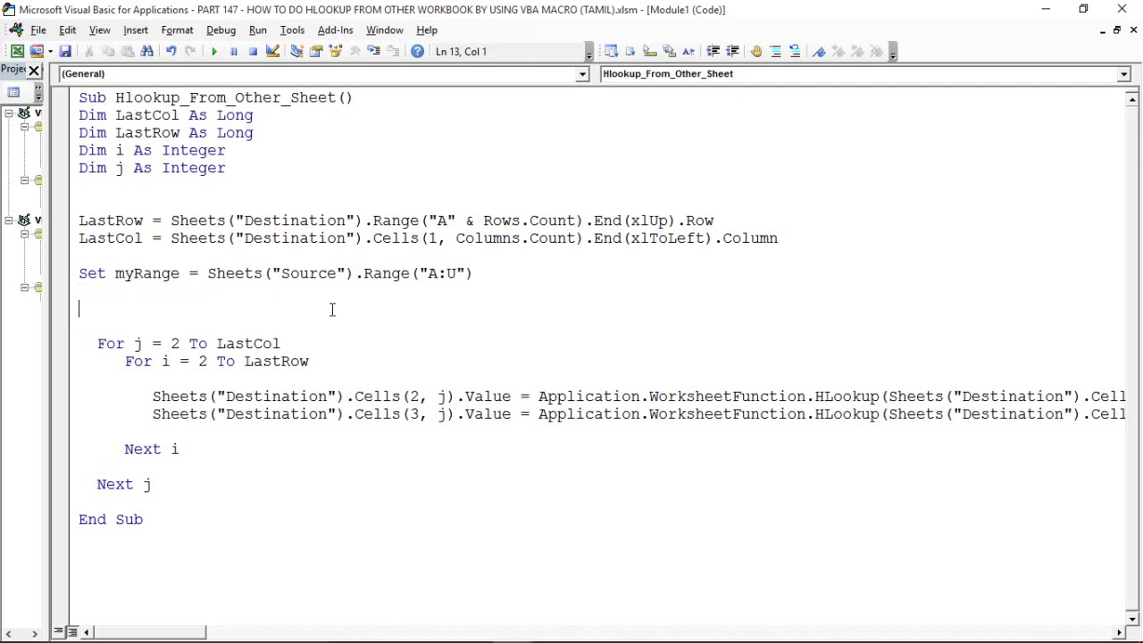
pyautogui.press('BackSpace')
pyautogui.press('BackSpace')
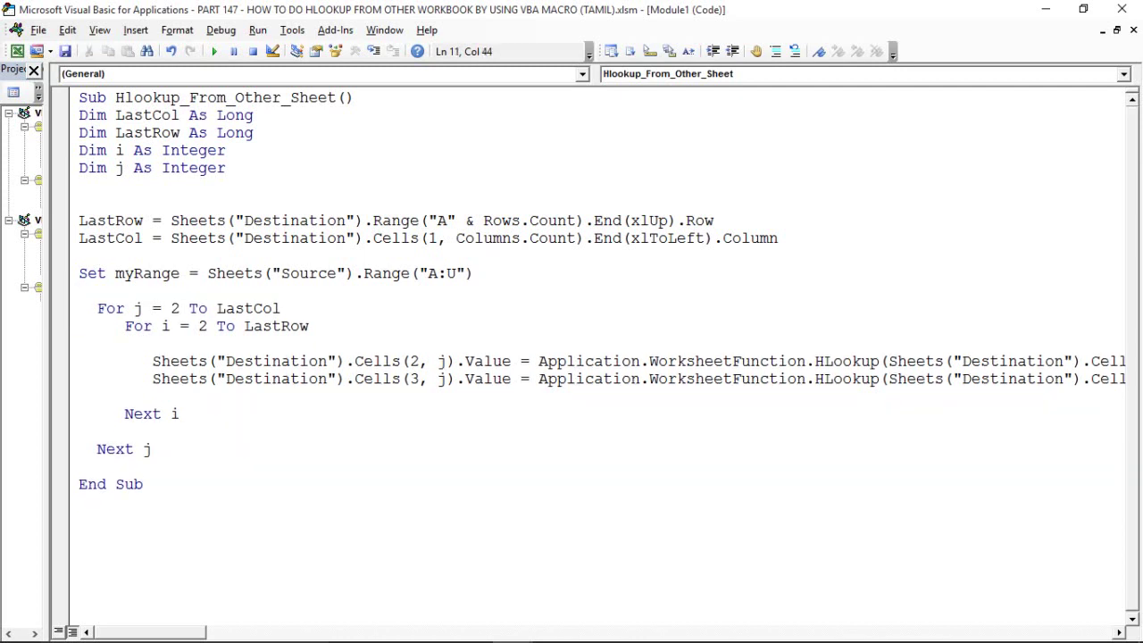
pyautogui.click(312, 349)
pyautogui.click(263, 361)
pyautogui.click(221, 348)
pyautogui.hotkey('alt', 'Tab')
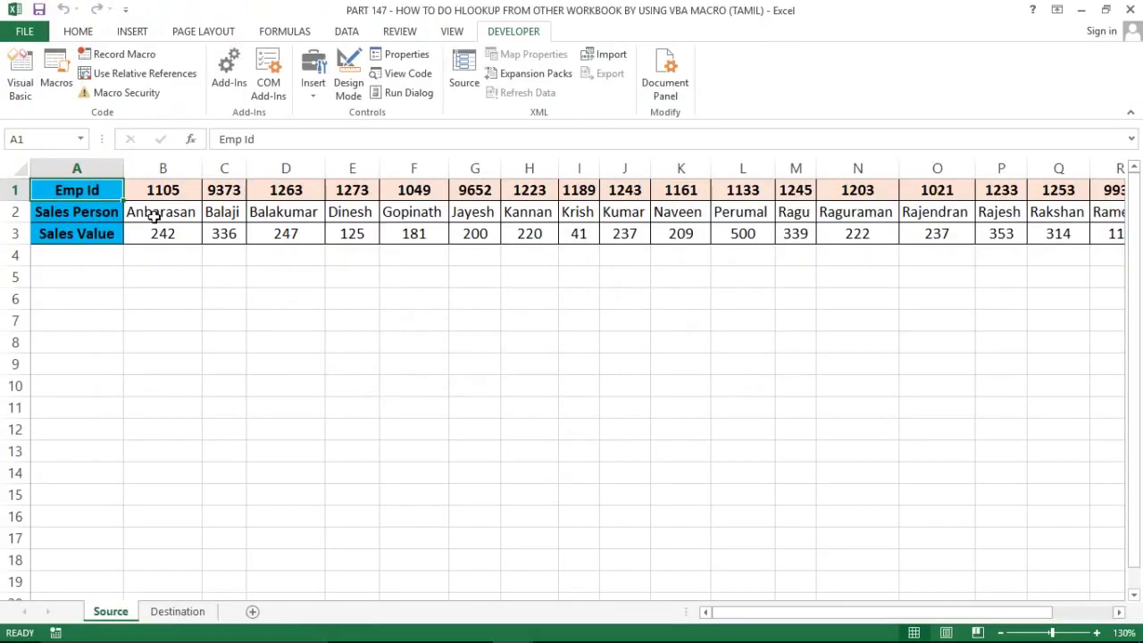
pyautogui.click(159, 214)
pyautogui.click(163, 188)
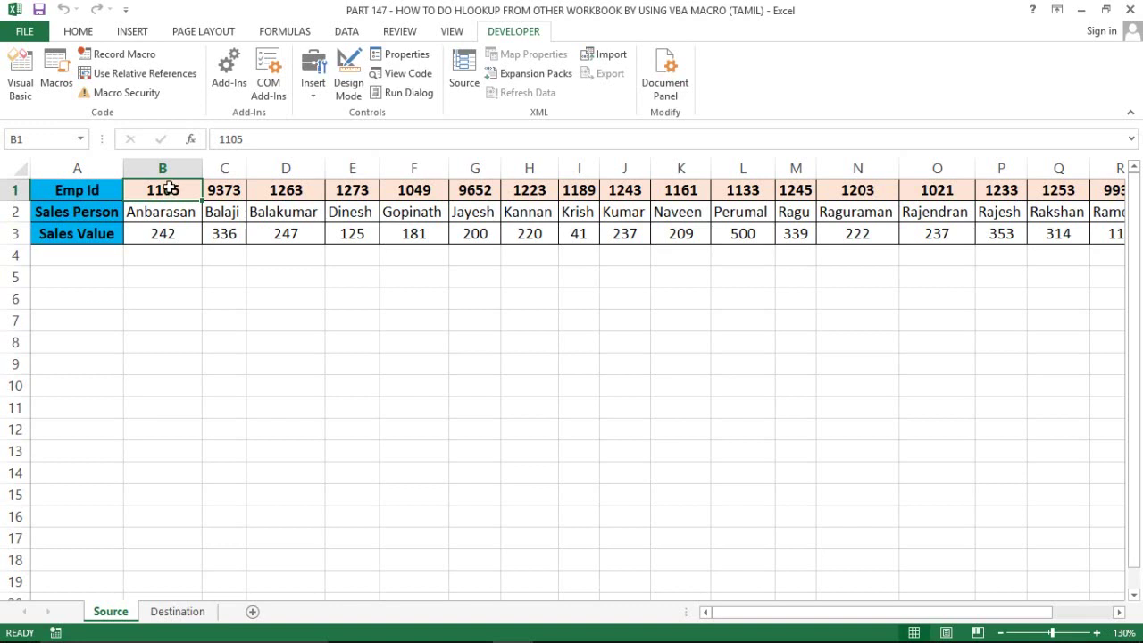
pyautogui.press('Right')
pyautogui.press('Left')
pyautogui.hotkey('alt', 'F11')
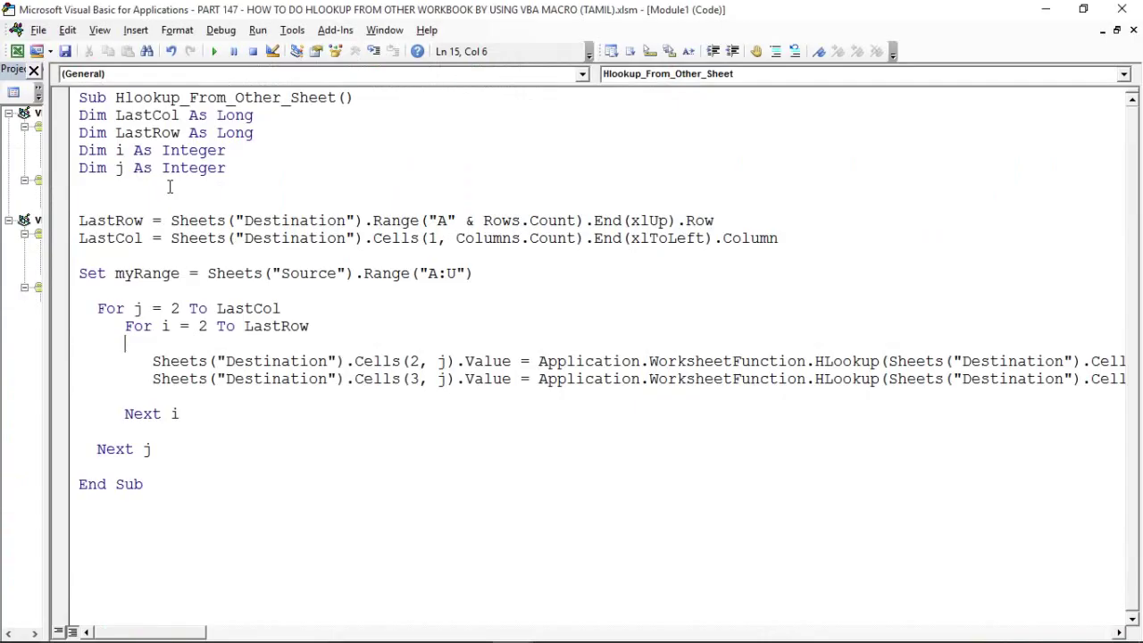
pyautogui.doubleClick(266, 308)
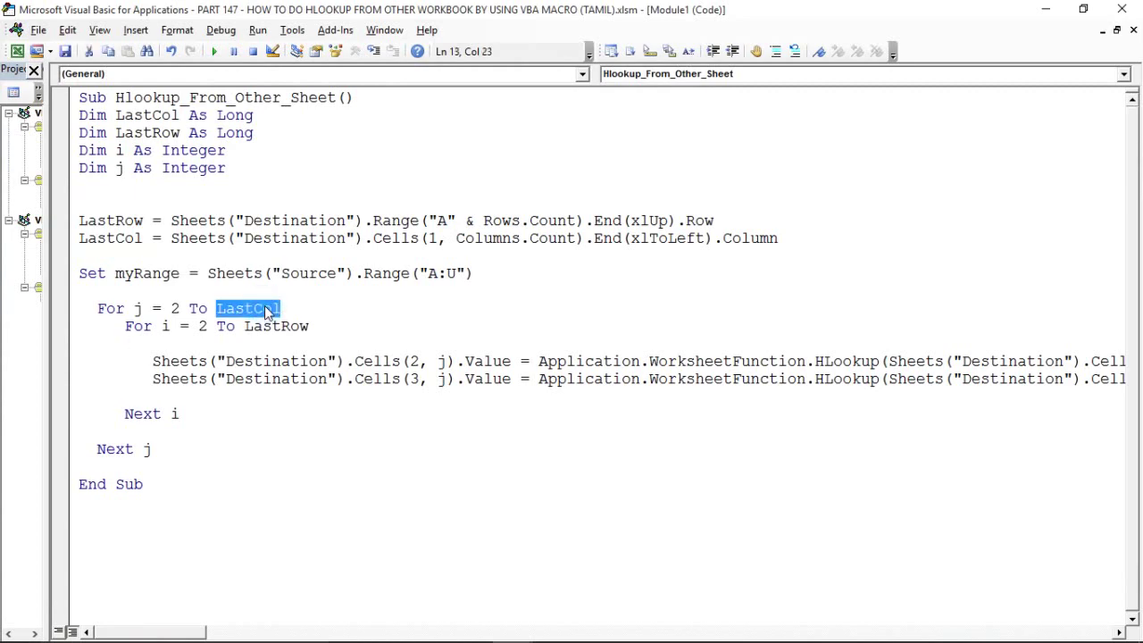
pyautogui.hotkey('alt', 'F11')
pyautogui.hotkey('alt', 'F11')
pyautogui.doubleClick(134, 237)
pyautogui.hotkey('alt', 'F11')
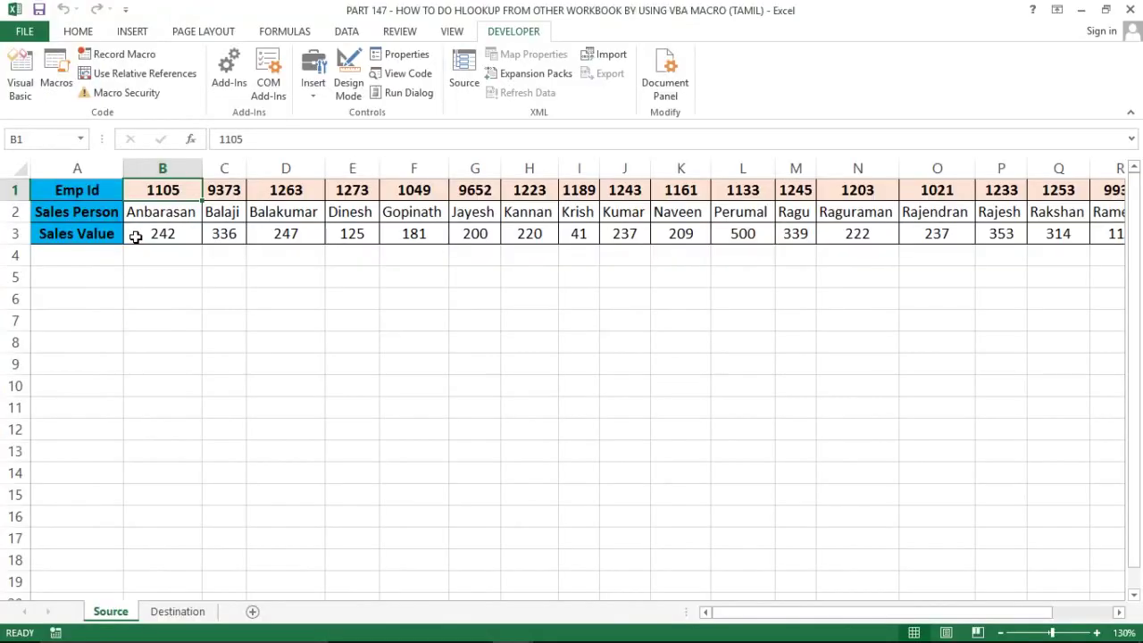
pyautogui.hotkey('ctrl', 'shift', 'Right')
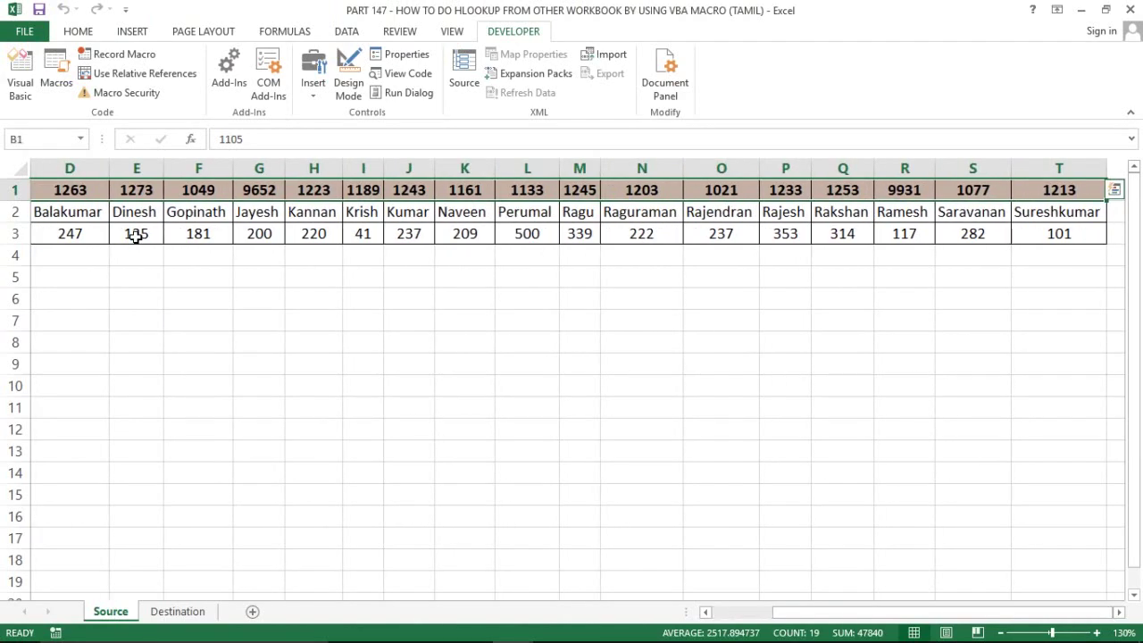
pyautogui.hotkey('ctrl', 'Home')
pyautogui.press('Right')
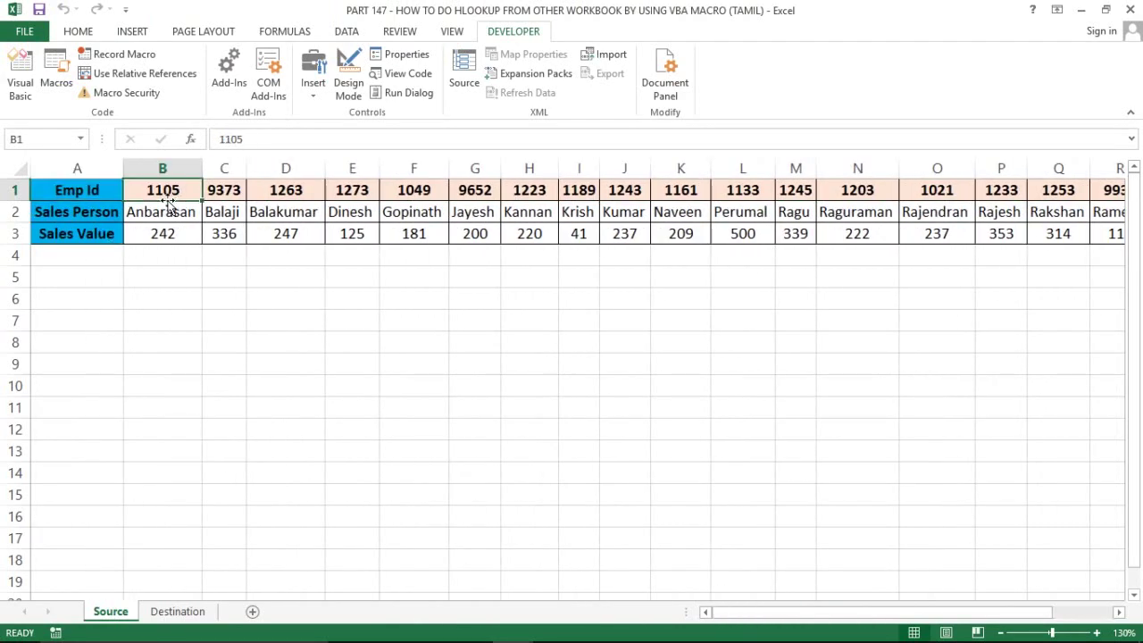
pyautogui.hotkey('alt', 'F11')
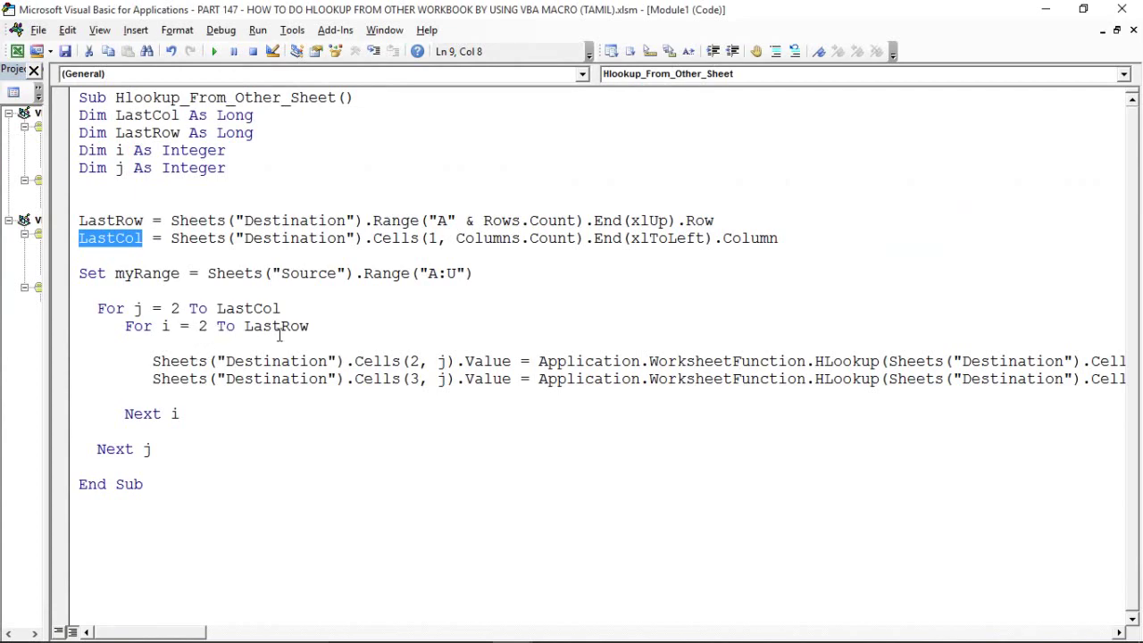
pyautogui.hotkey('alt', 'F11')
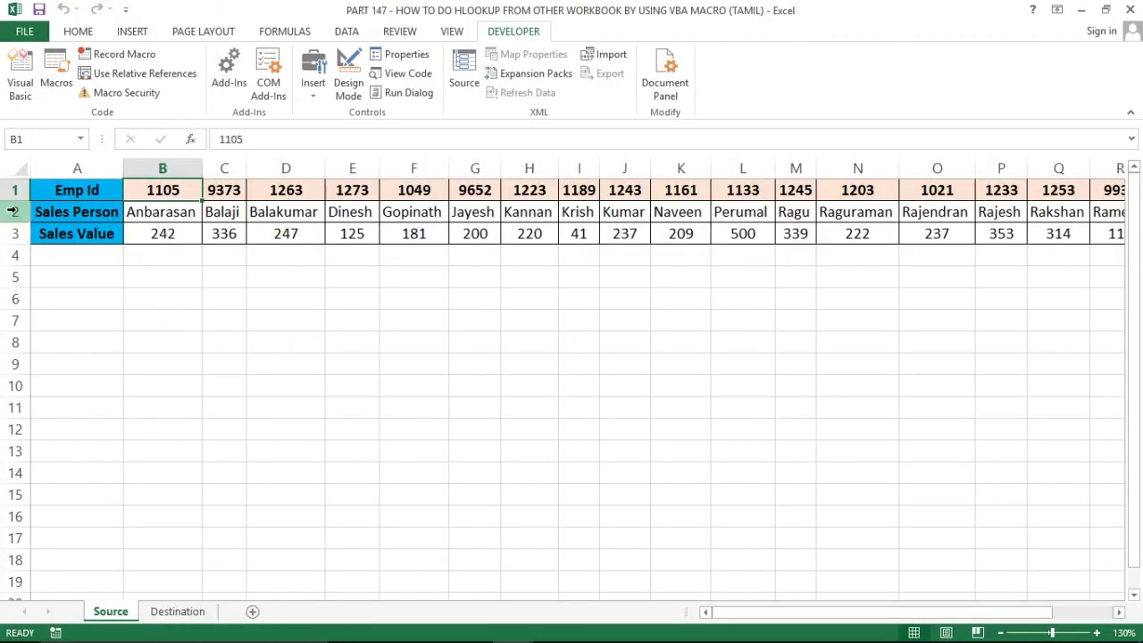
pyautogui.click(12, 211)
pyautogui.moveTo(11, 238); pyautogui.dragTo(11, 238)
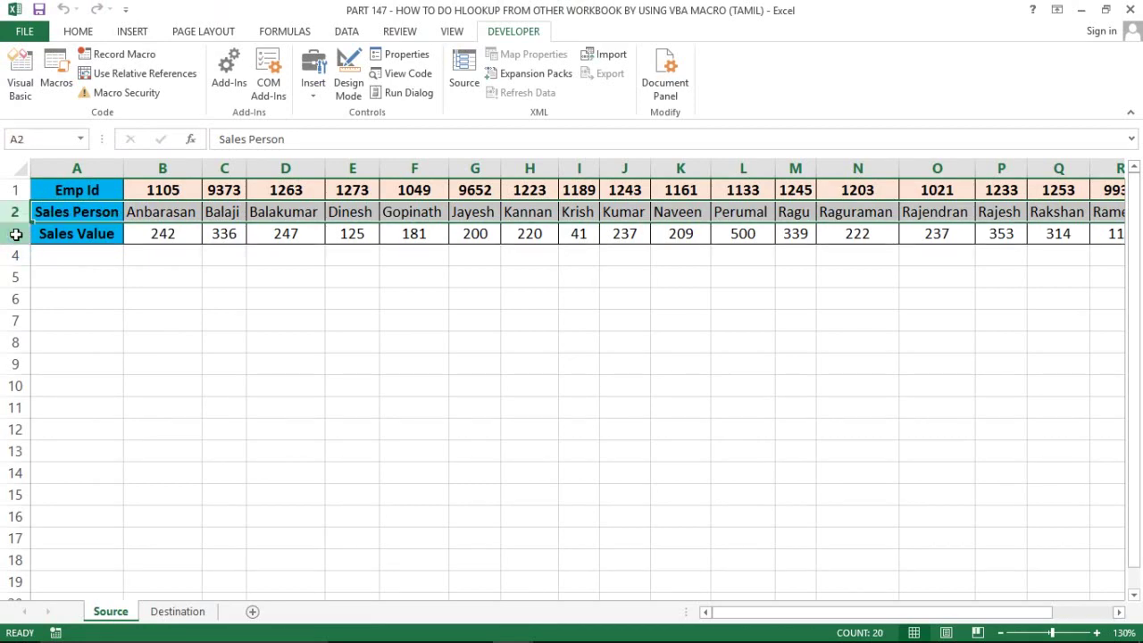
pyautogui.click(14, 234)
pyautogui.hotkey('alt', 'F11')
pyautogui.click(347, 327)
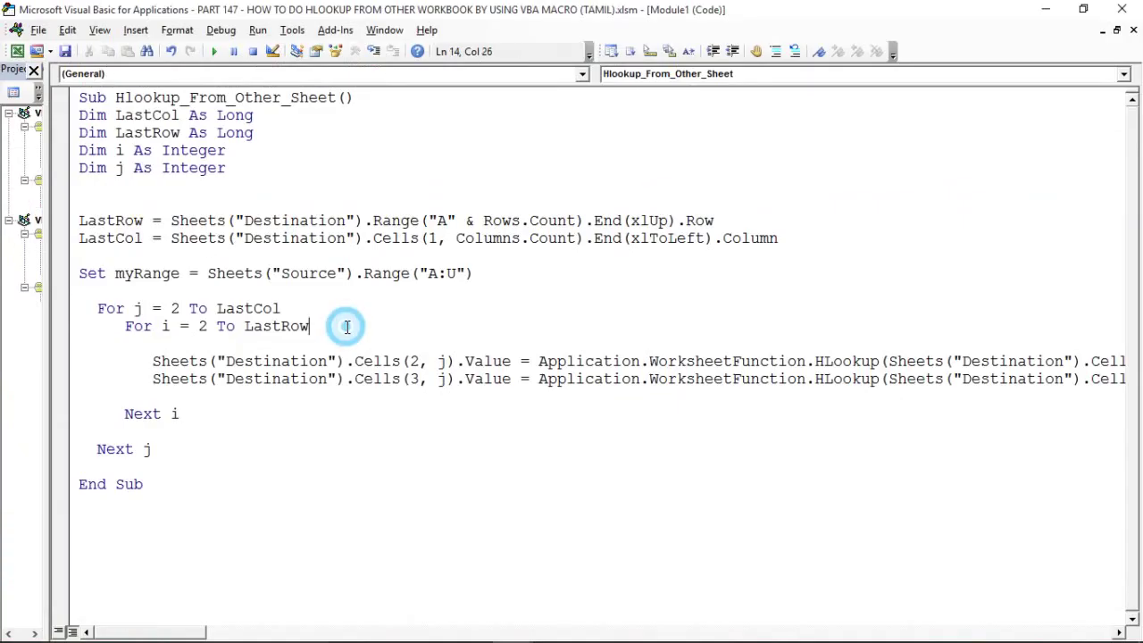
pyautogui.click(234, 397)
pyautogui.moveTo(153, 361); pyautogui.dragTo(192, 362)
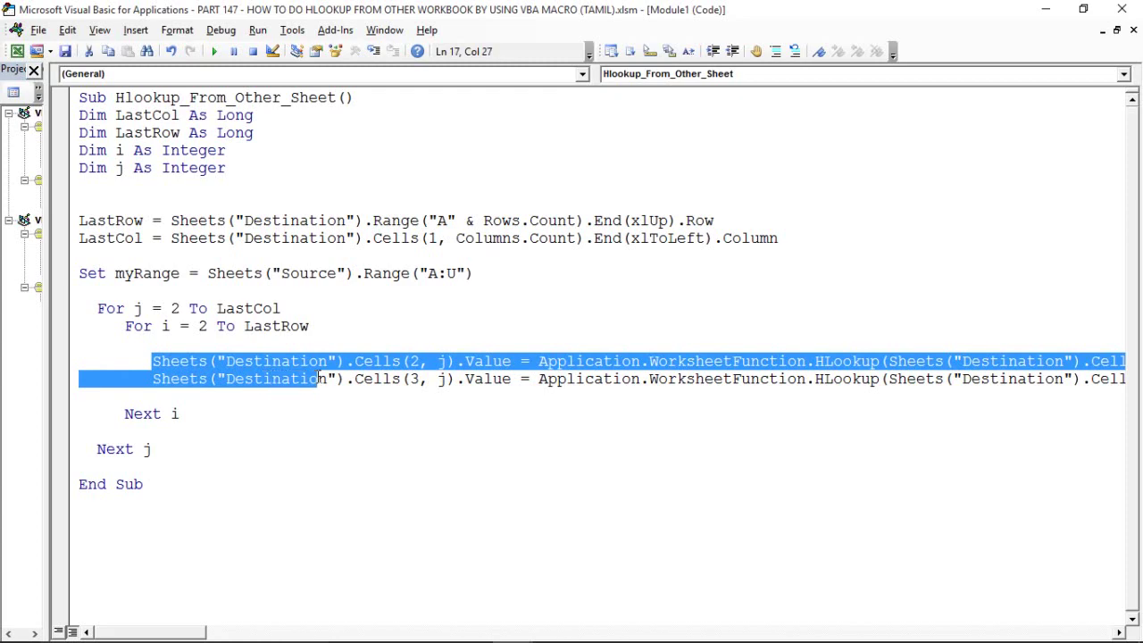
pyautogui.moveTo(268, 379); pyautogui.dragTo(394, 361)
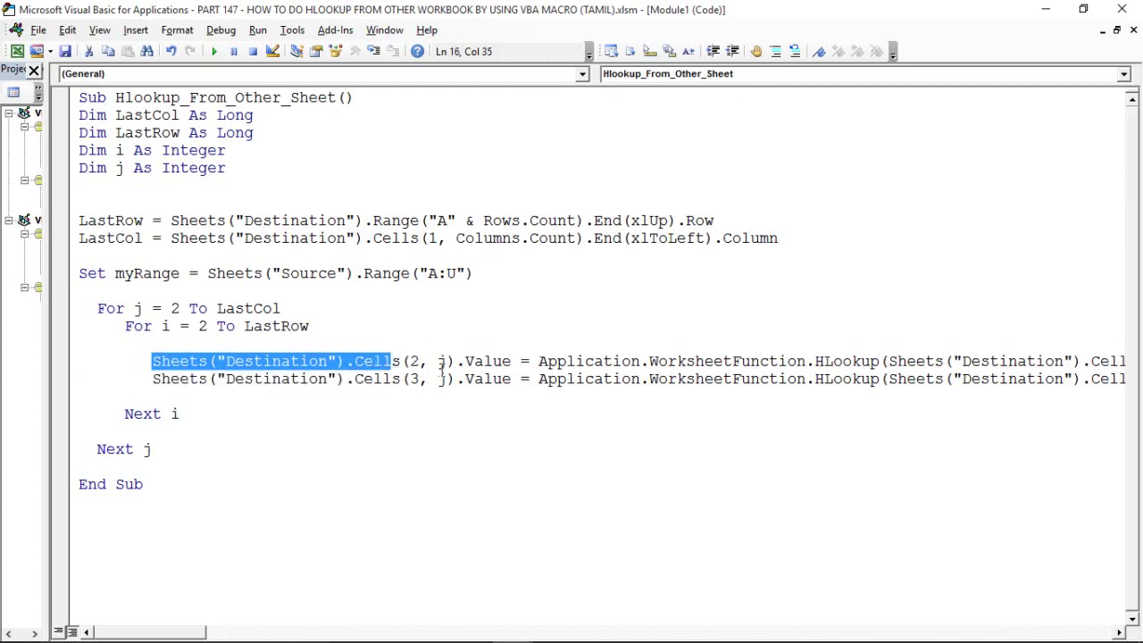
pyautogui.click(446, 372)
pyautogui.hotkey('alt', 'F11')
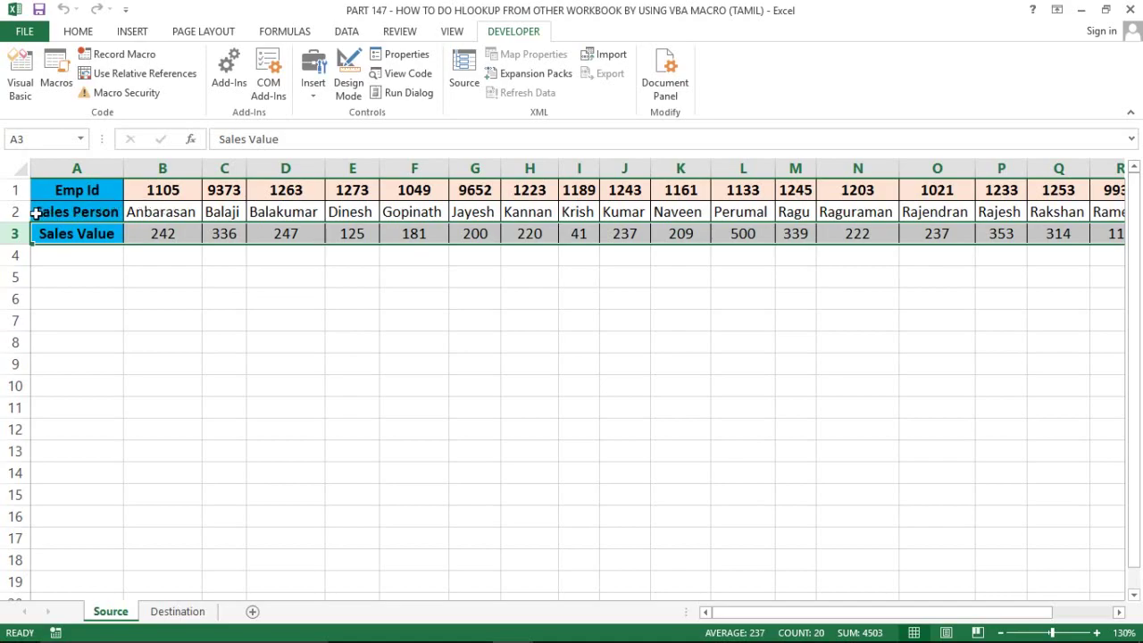
pyautogui.hotkey('alt', 'F11')
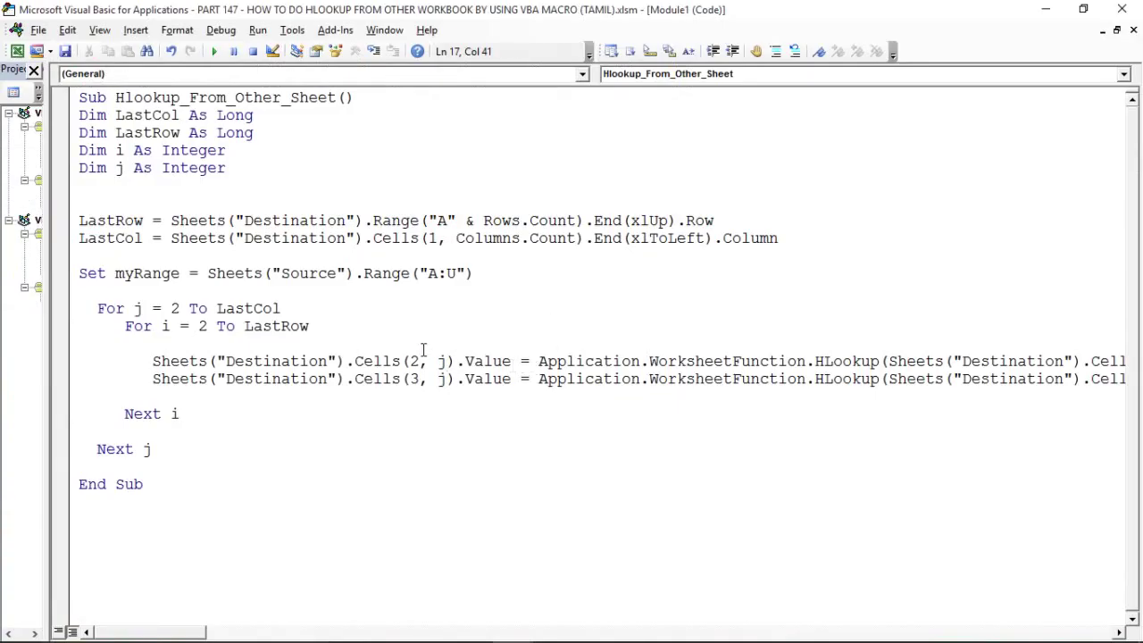
pyautogui.hotkey('alt', 'F11')
pyautogui.click(161, 213)
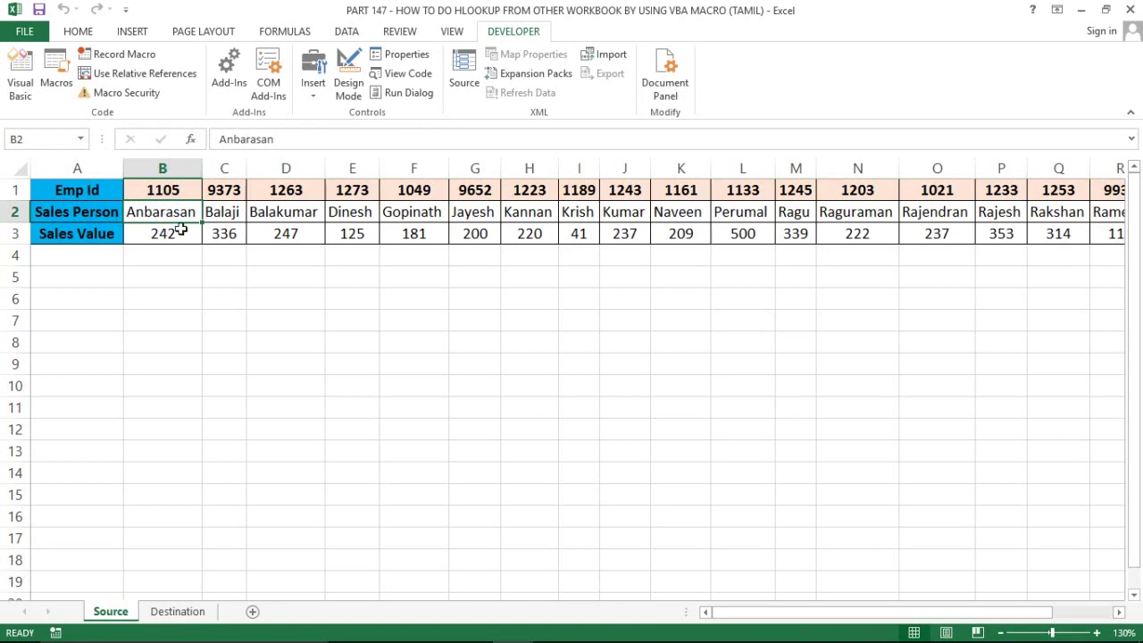
pyautogui.hotkey('alt', 'F11')
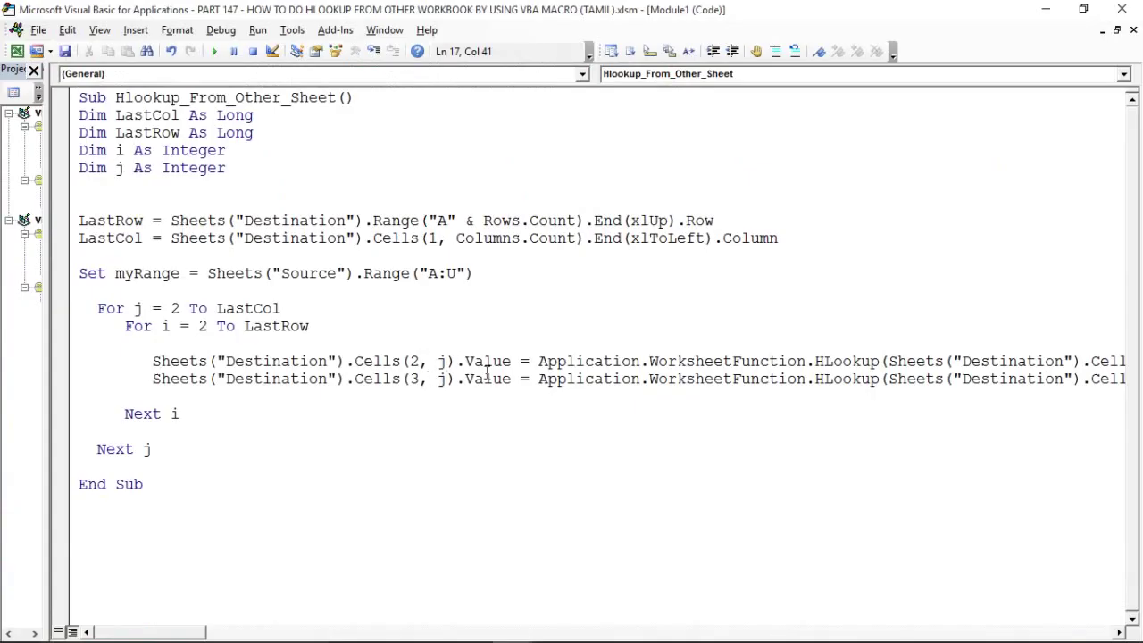
pyautogui.hotkey('alt', 'F11')
pyautogui.hotkey('alt', 'F11')
pyautogui.moveTo(153, 379); pyautogui.dragTo(364, 391)
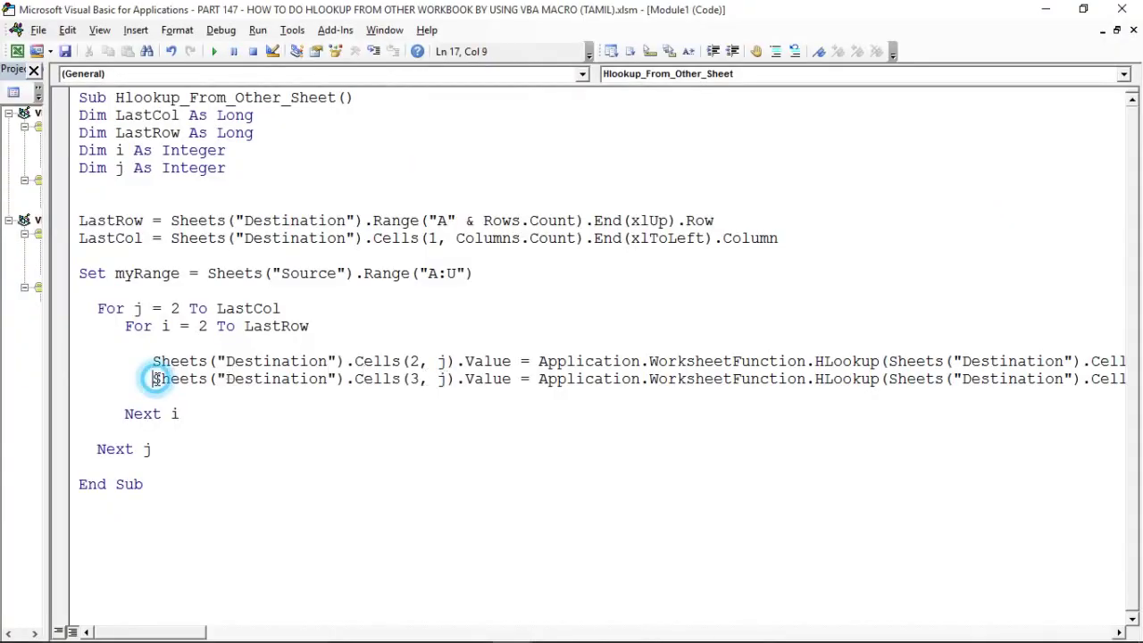
pyautogui.hotkey('alt', 'F11')
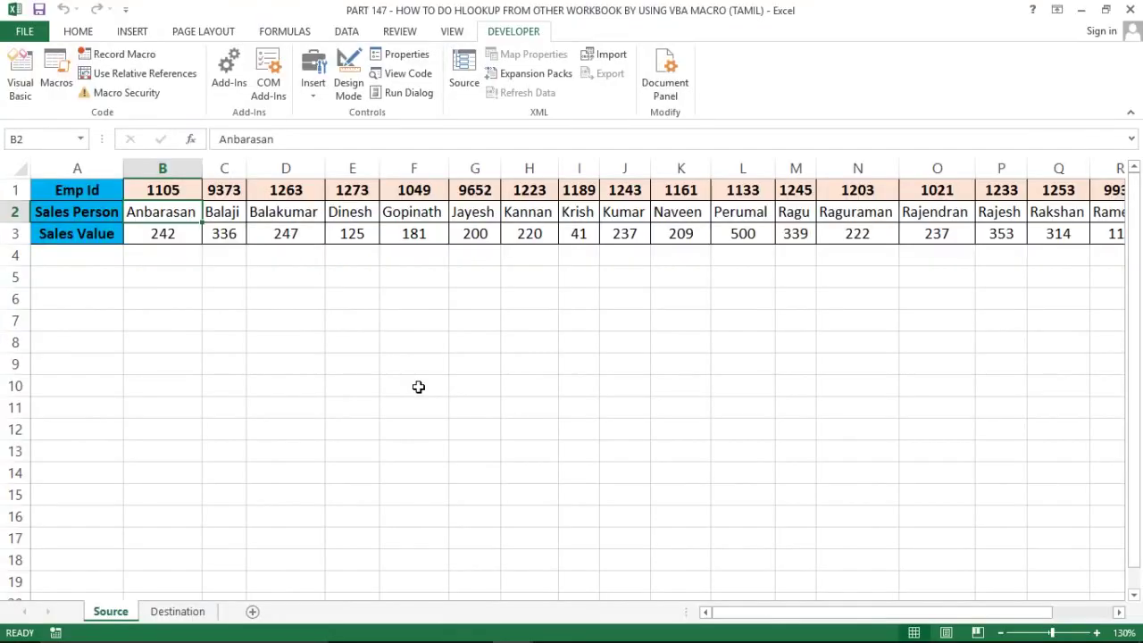
pyautogui.moveTo(191, 223); pyautogui.dragTo(353, 212)
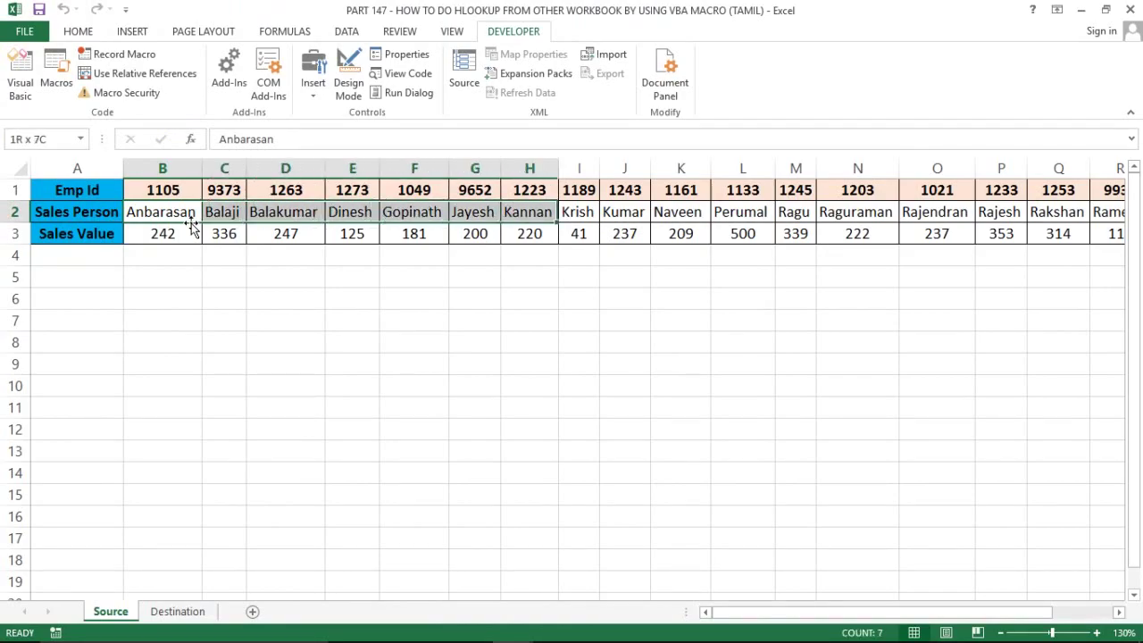
pyautogui.moveTo(191, 223); pyautogui.dragTo(579, 214)
pyautogui.hotkey('alt', 'F11')
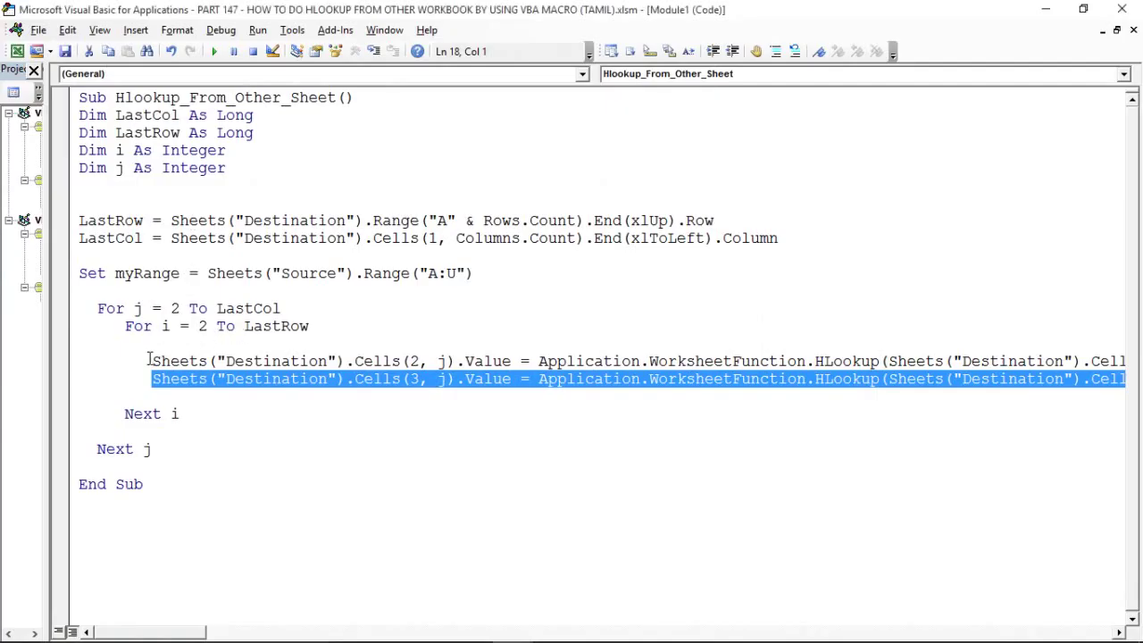
pyautogui.click(148, 360)
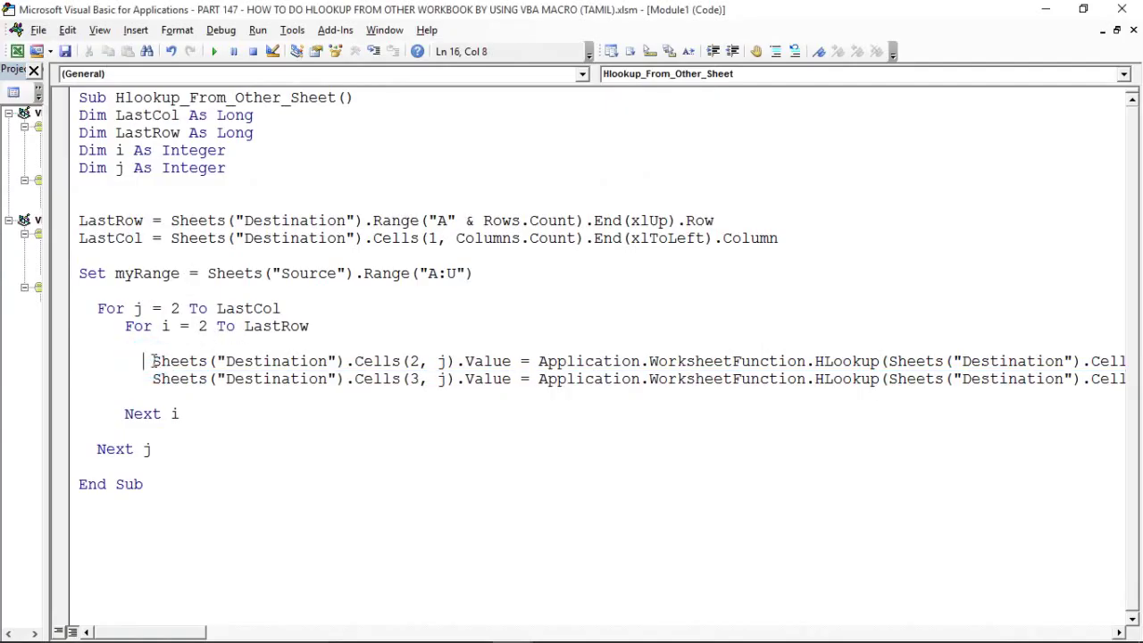
pyautogui.moveTo(153, 361); pyautogui.dragTo(696, 361)
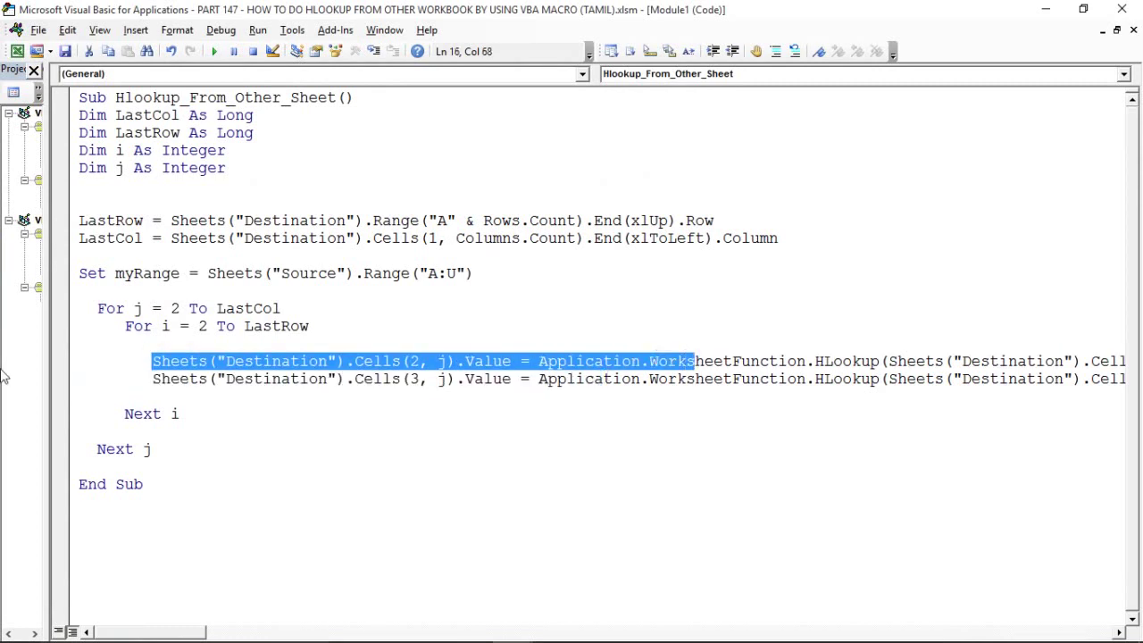
pyautogui.moveTo(153, 379); pyautogui.dragTo(479, 396)
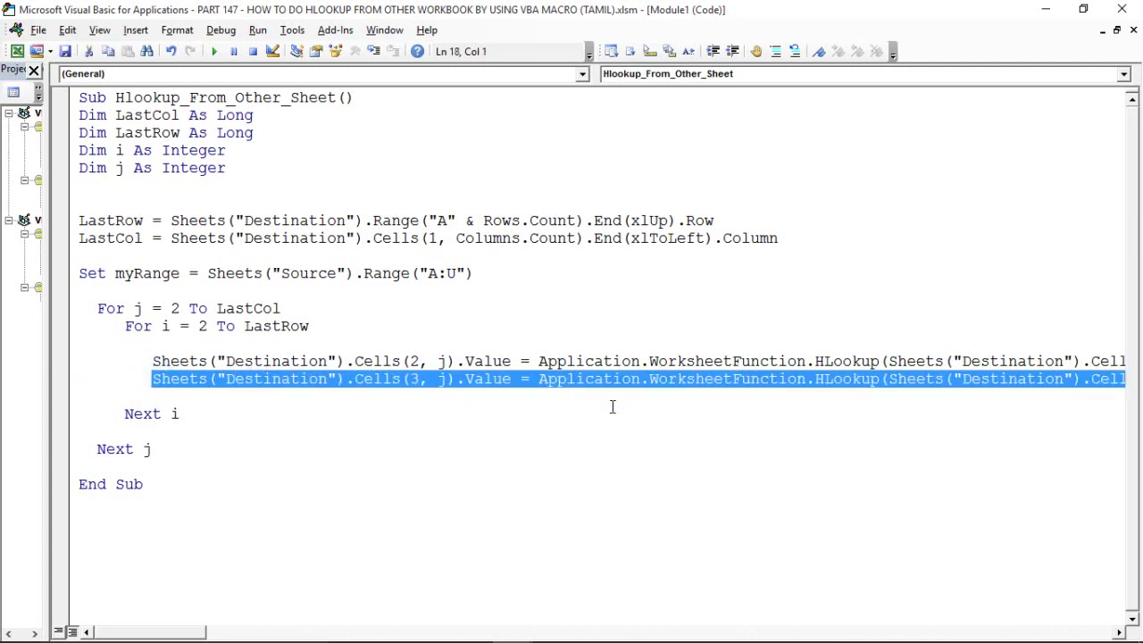
pyautogui.click(436, 381)
pyautogui.moveTo(512, 361); pyautogui.dragTo(382, 357)
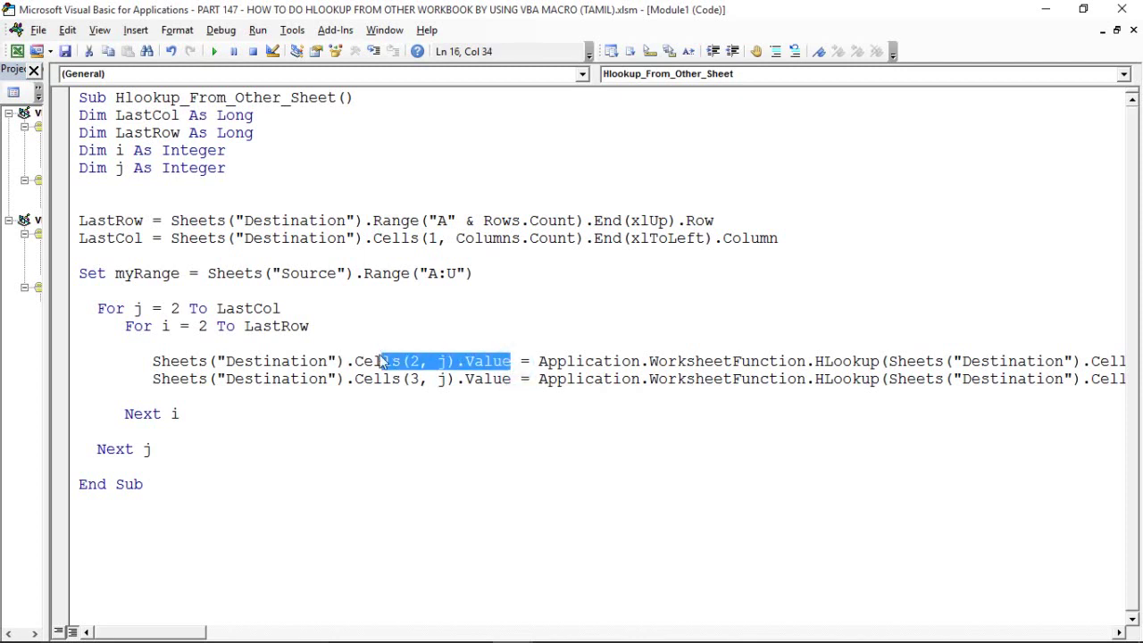
pyautogui.click(446, 361)
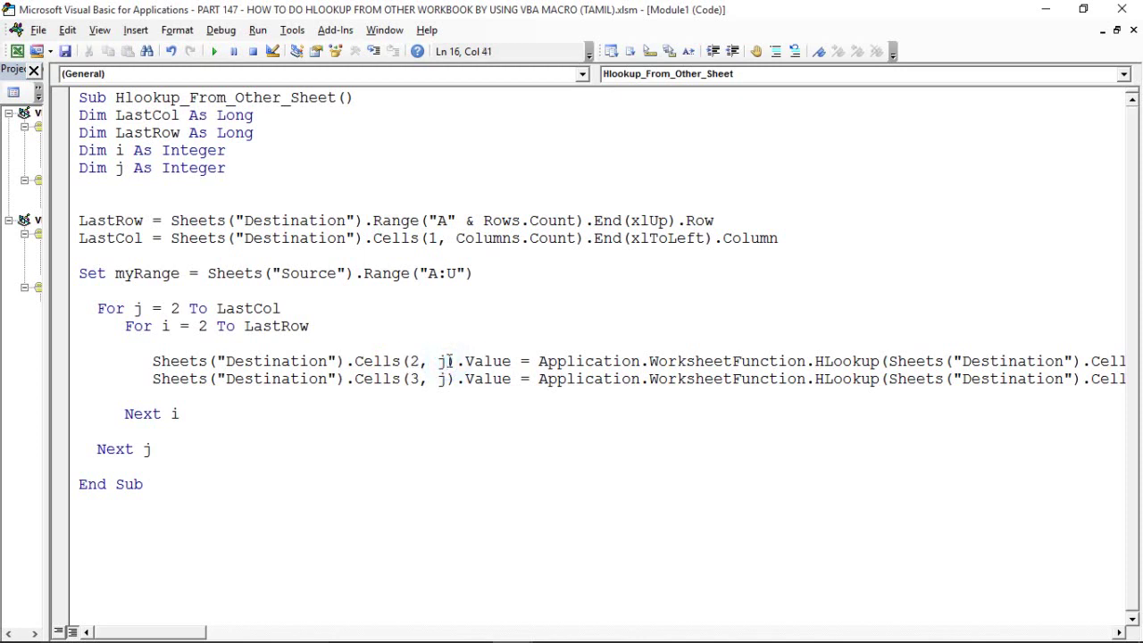
pyautogui.doubleClick(444, 360)
pyautogui.click(414, 379)
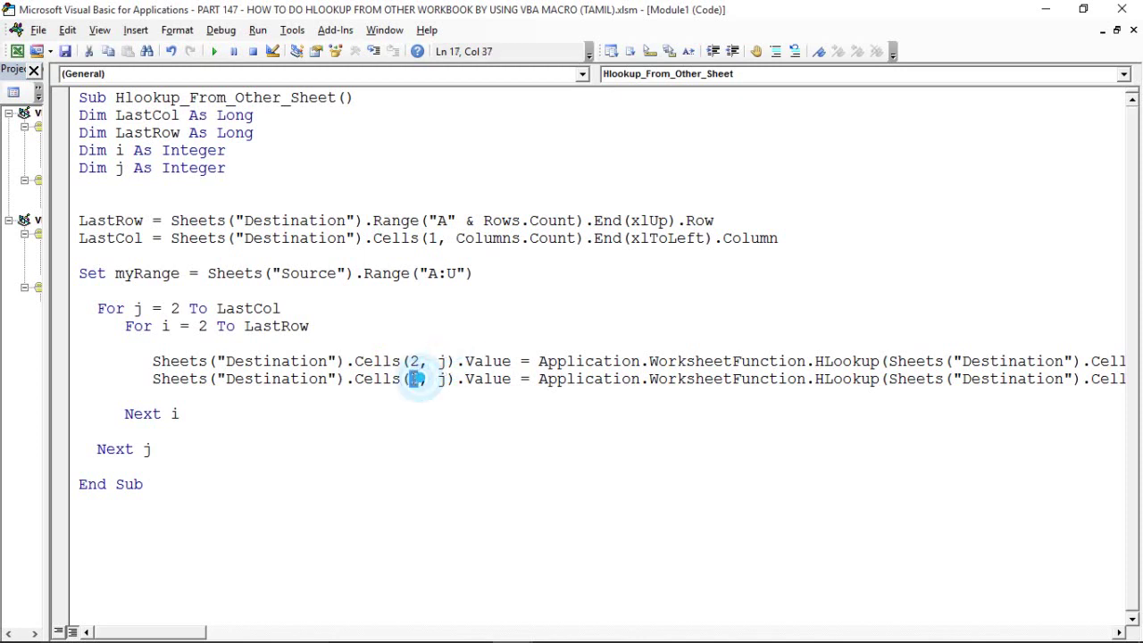
pyautogui.click(447, 380)
pyautogui.doubleClick(444, 381)
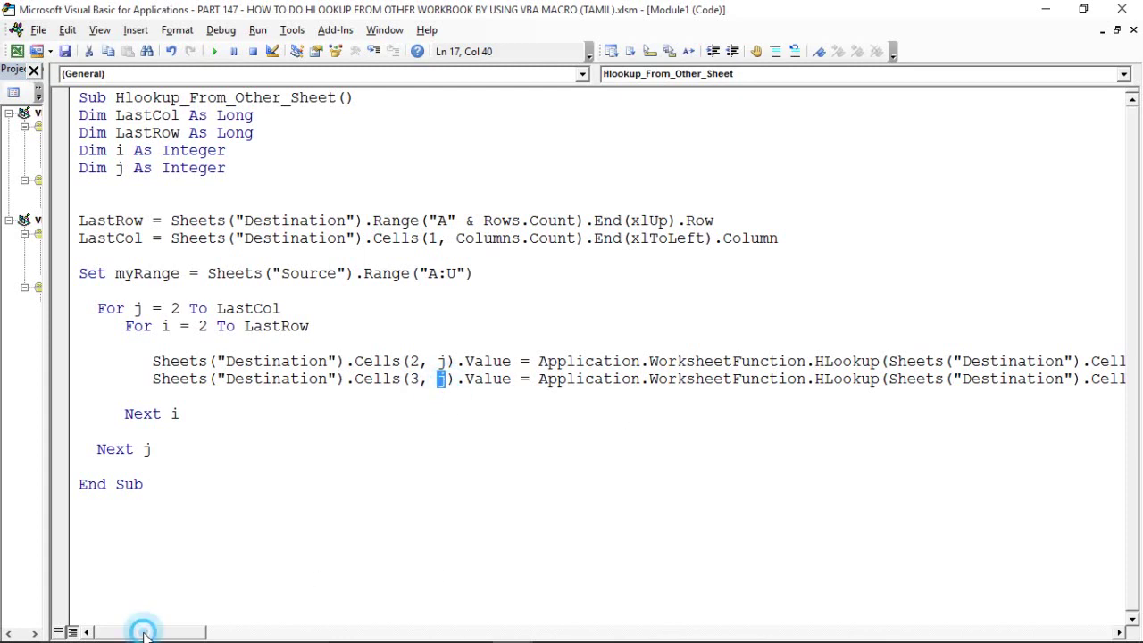
pyautogui.moveTo(143, 633); pyautogui.dragTo(191, 635)
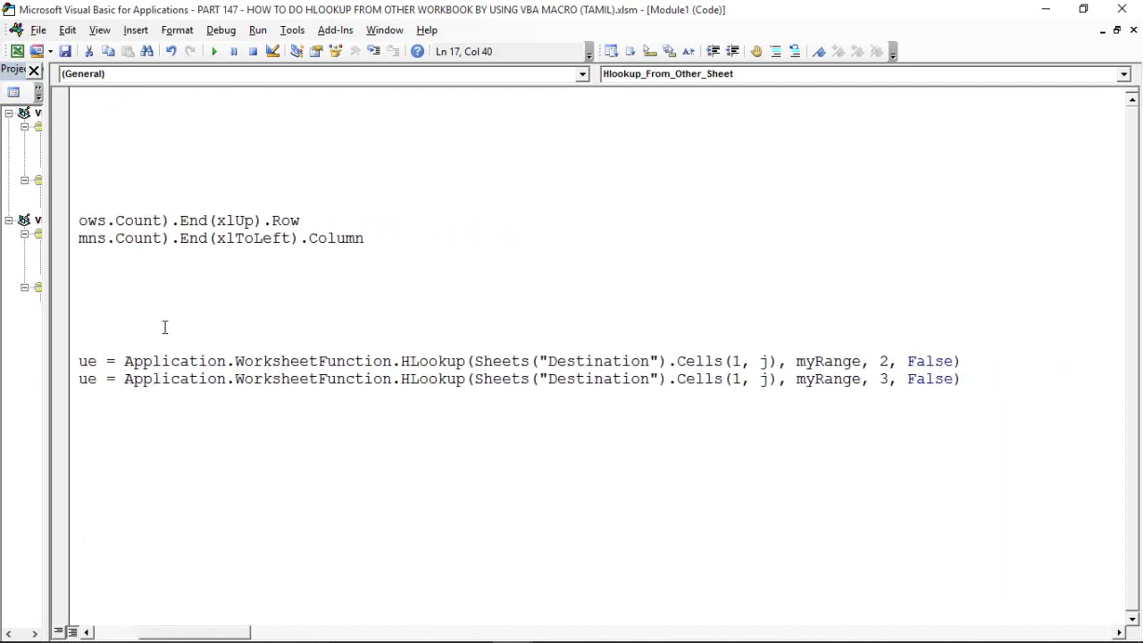
pyautogui.moveTo(124, 360); pyautogui.dragTo(469, 364)
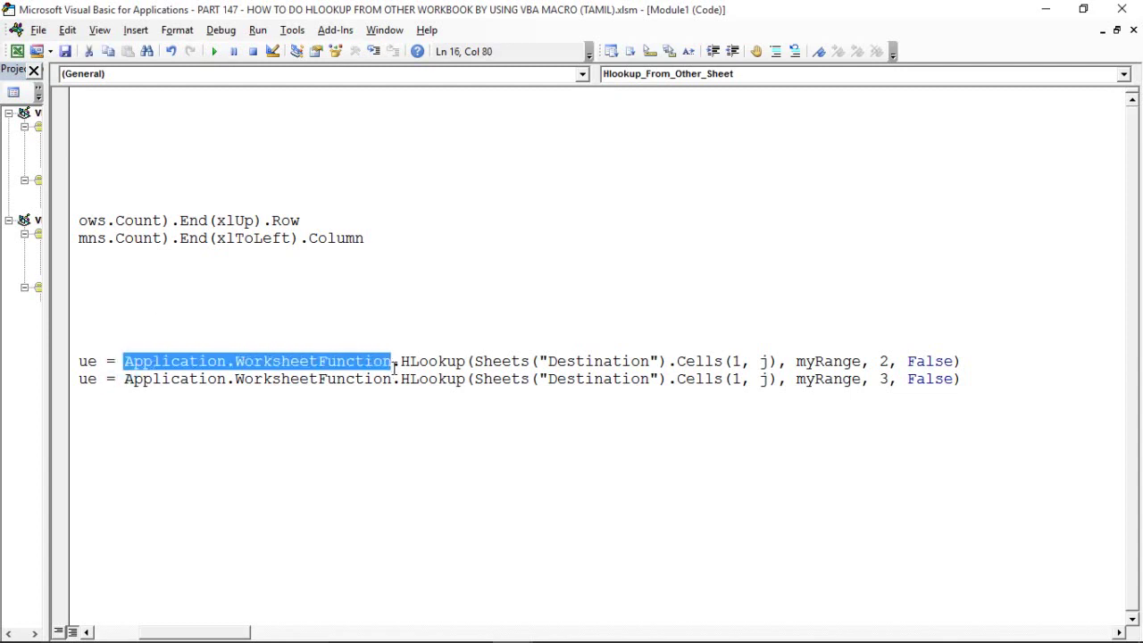
pyautogui.doubleClick(469, 363)
pyautogui.click(403, 360)
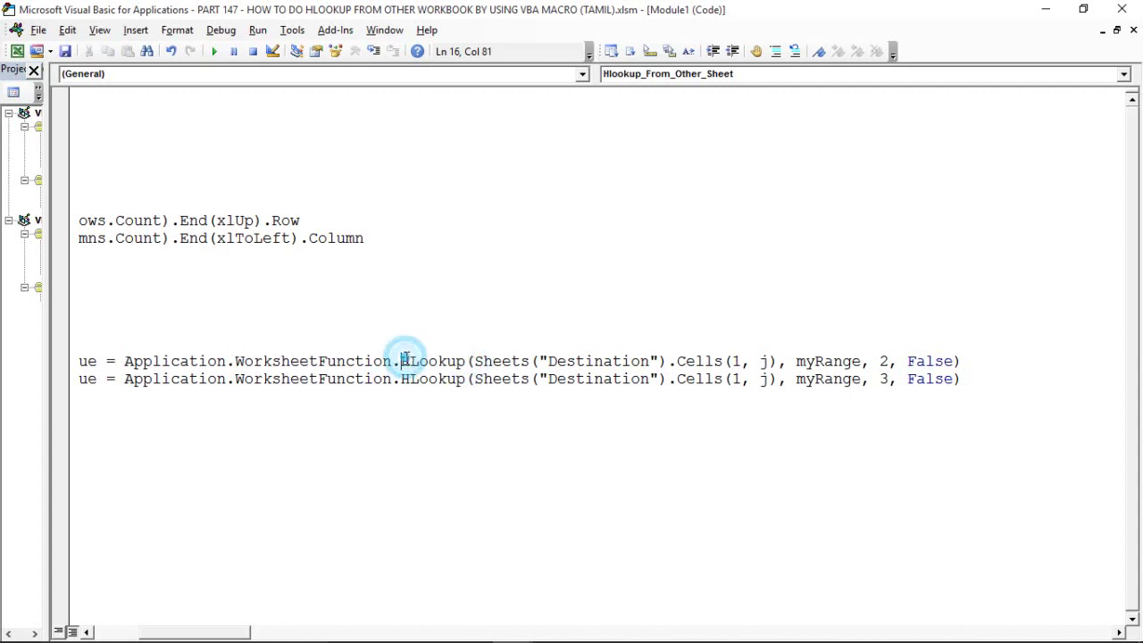
pyautogui.click(406, 359)
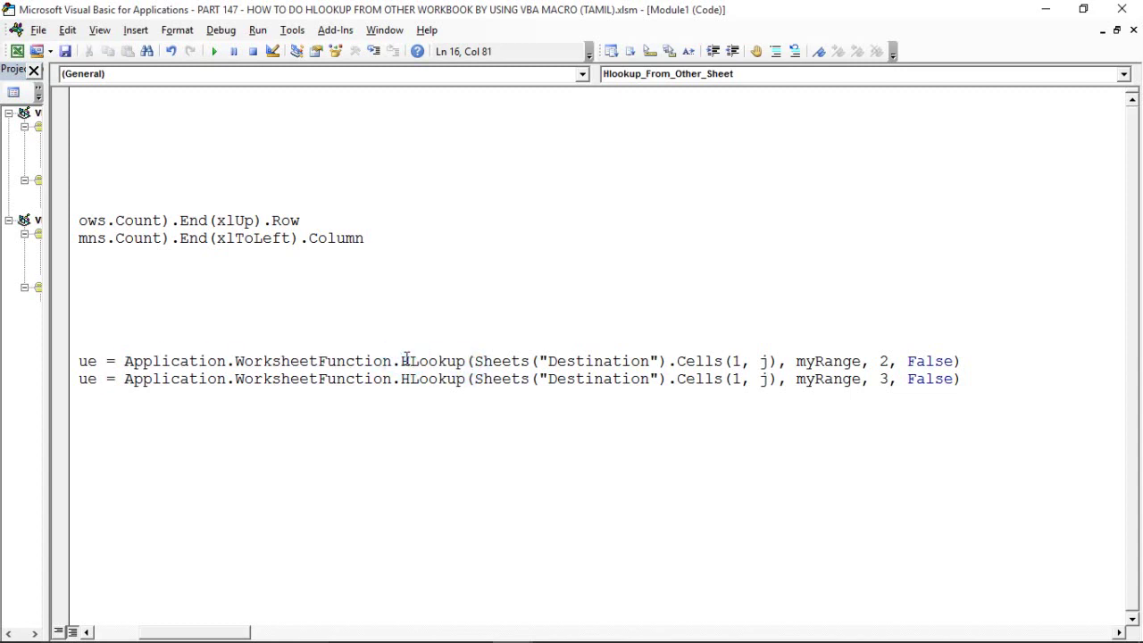
pyautogui.doubleClick(406, 361)
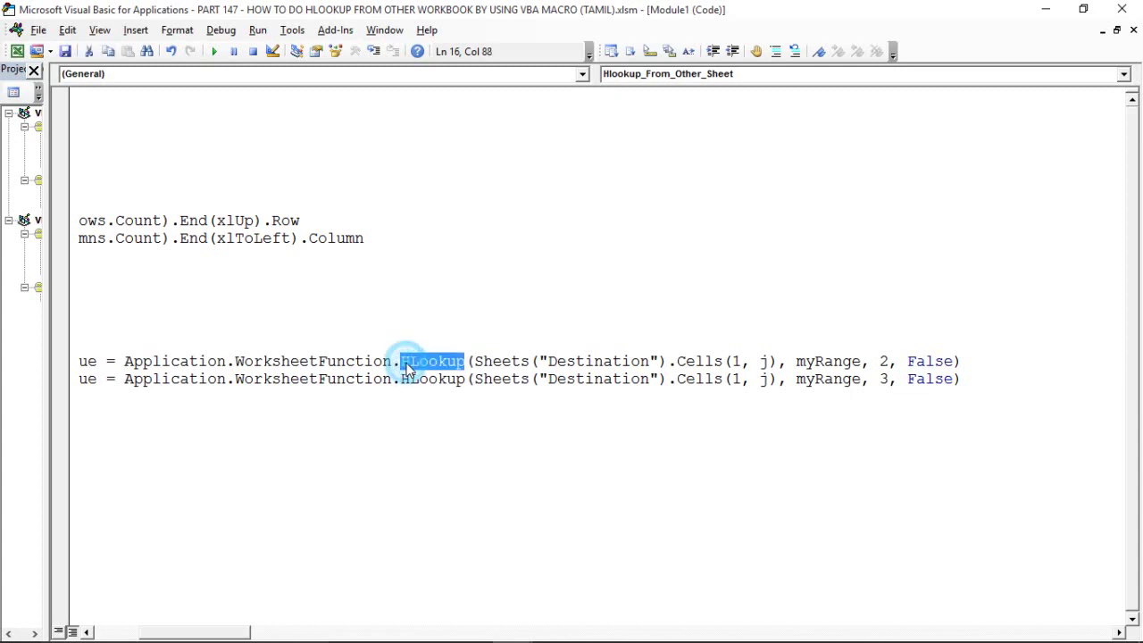
pyautogui.moveTo(474, 361)
pyautogui.mouseDown()
pyautogui.moveTo(704, 349)
pyautogui.moveTo(715, 361)
pyautogui.mouseUp()
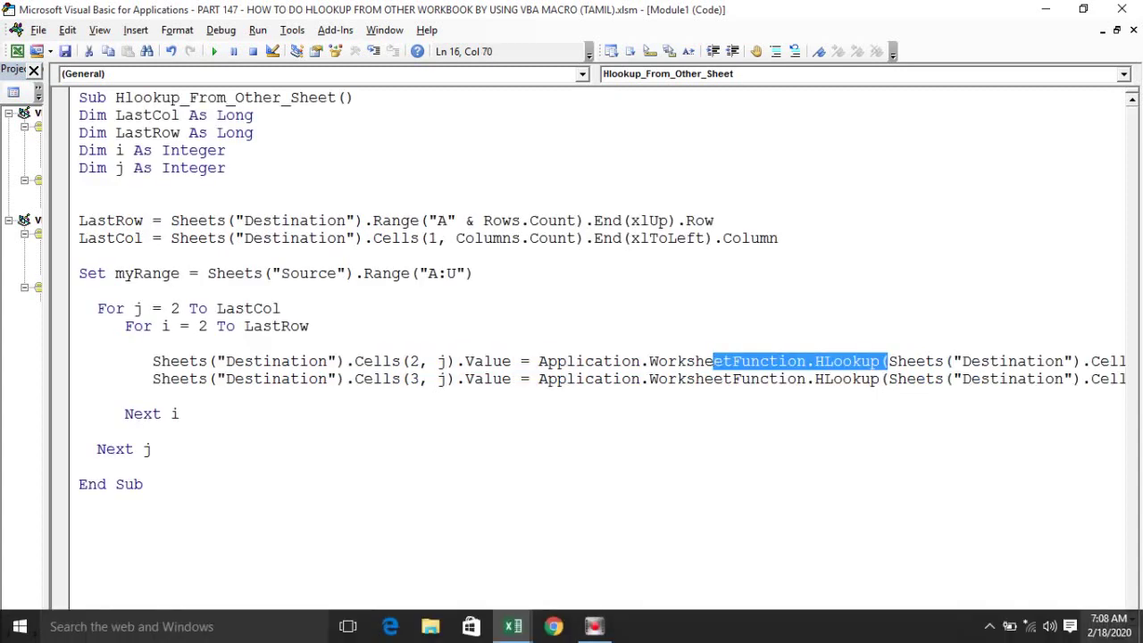
pyautogui.click(1048, 564)
# - Compare the row-1 lookup value argument with Emp Id 1105 on the Source sheet
pyautogui.click(1119, 632)
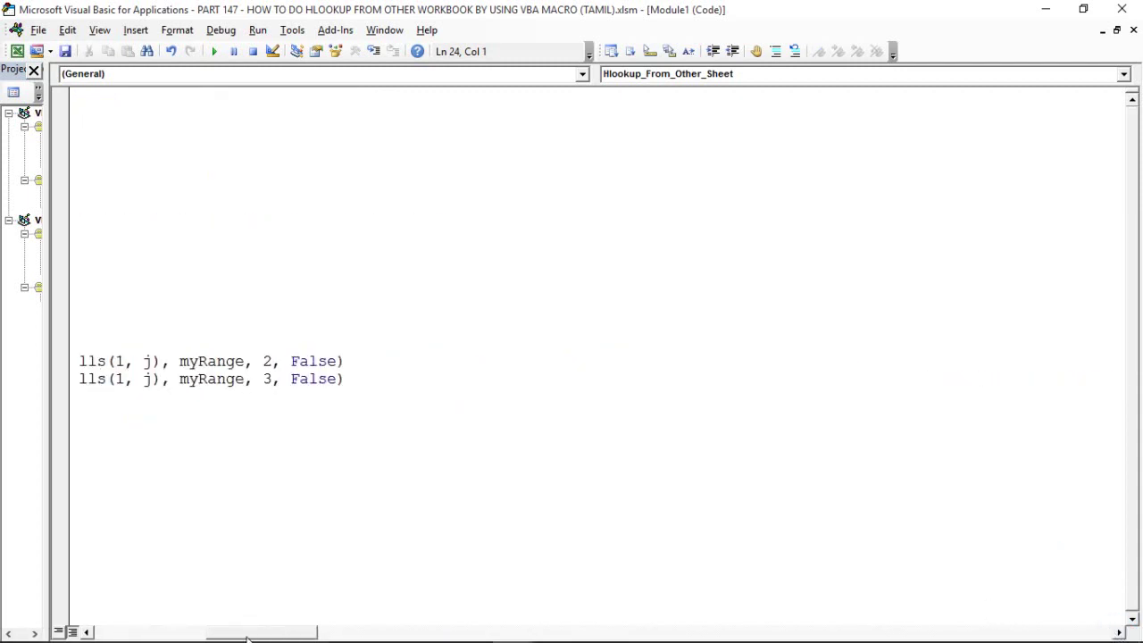
pyautogui.moveTo(244, 637); pyautogui.dragTo(197, 636)
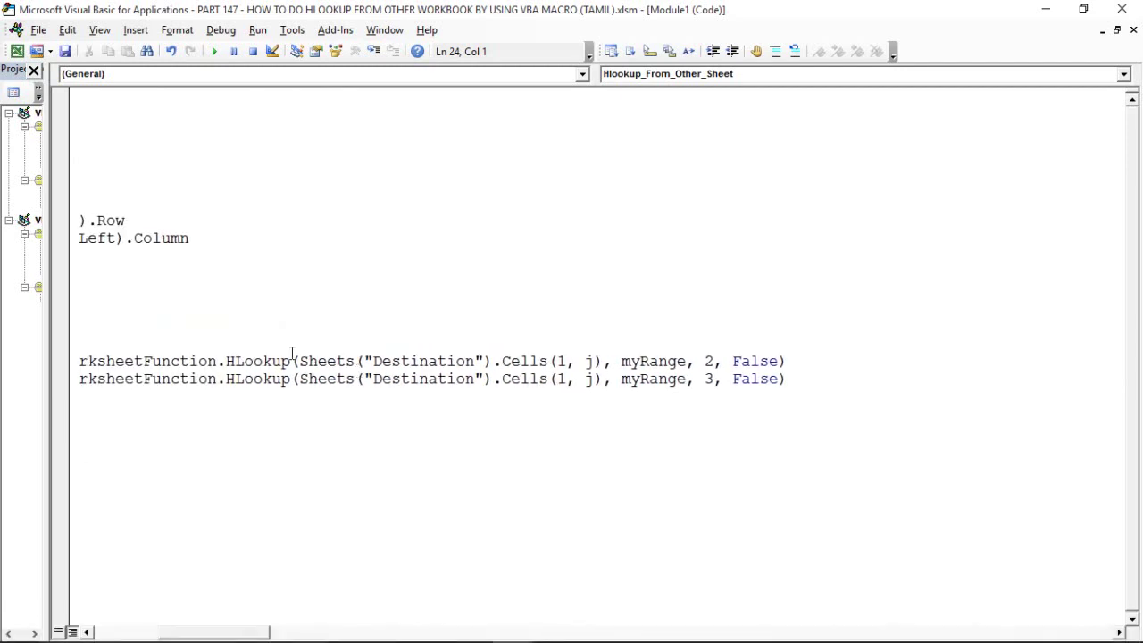
pyautogui.moveTo(300, 362); pyautogui.dragTo(607, 361)
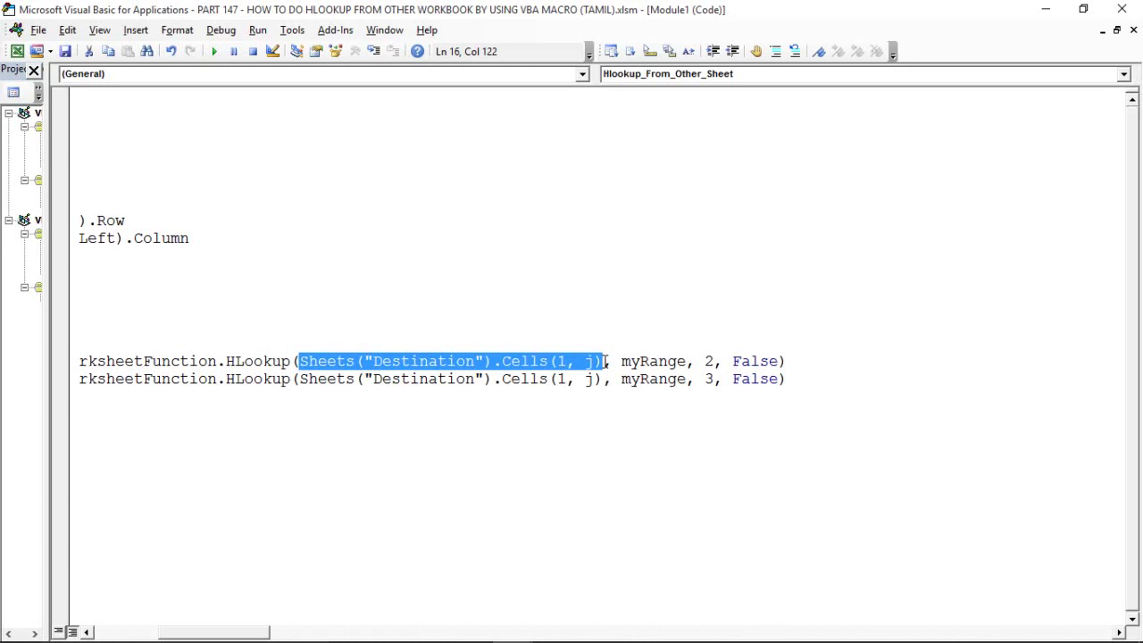
pyautogui.hotkey('alt', 'F11')
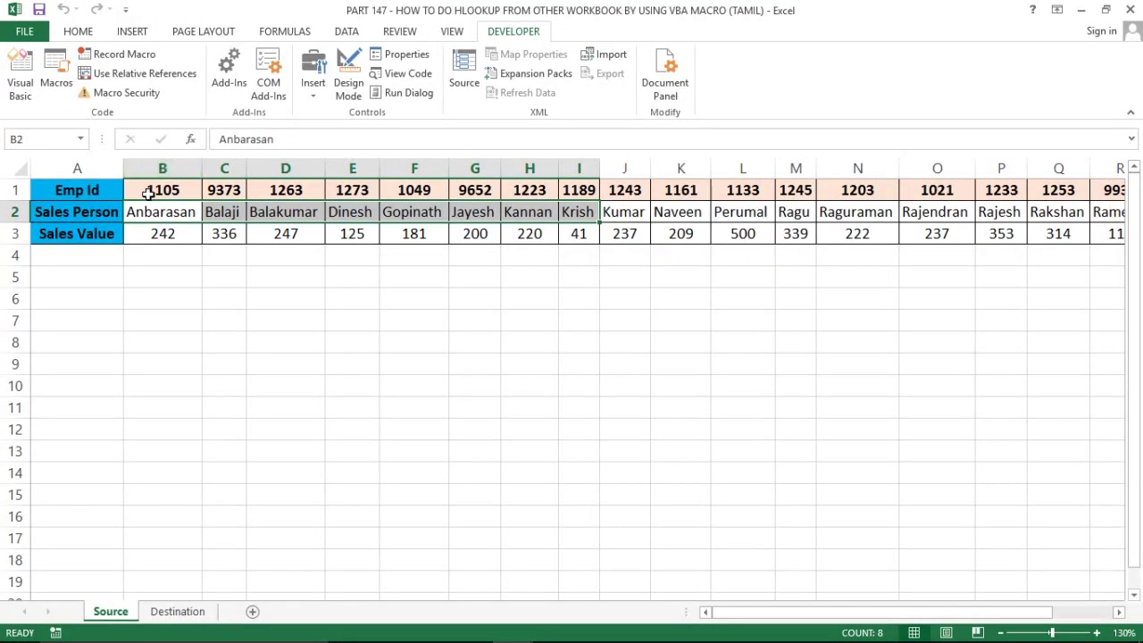
pyautogui.click(148, 194)
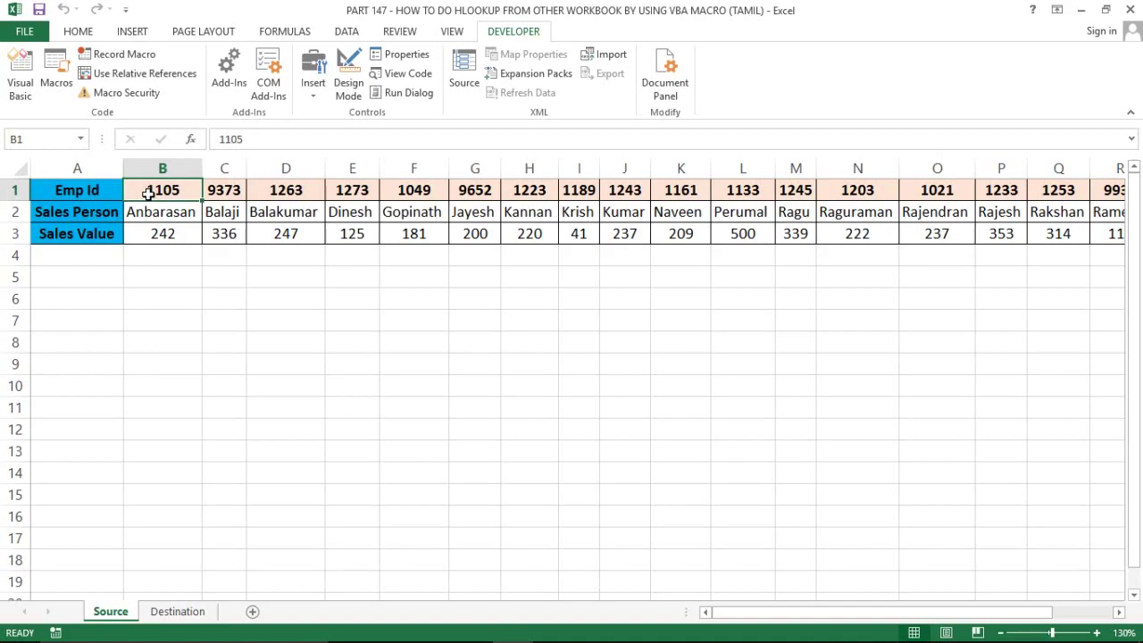
pyautogui.hotkey('alt', 'F11')
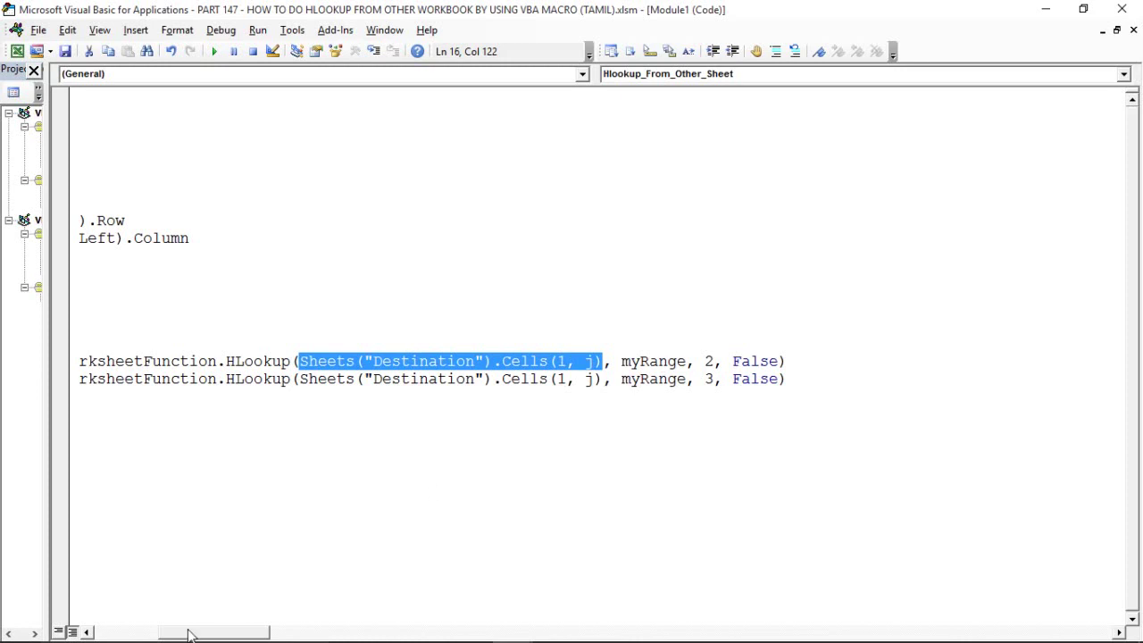
# - Check the row index 3 and False exact-match arguments in the Sales Value HLookup line
pyautogui.moveTo(189, 635); pyautogui.dragTo(125, 636)
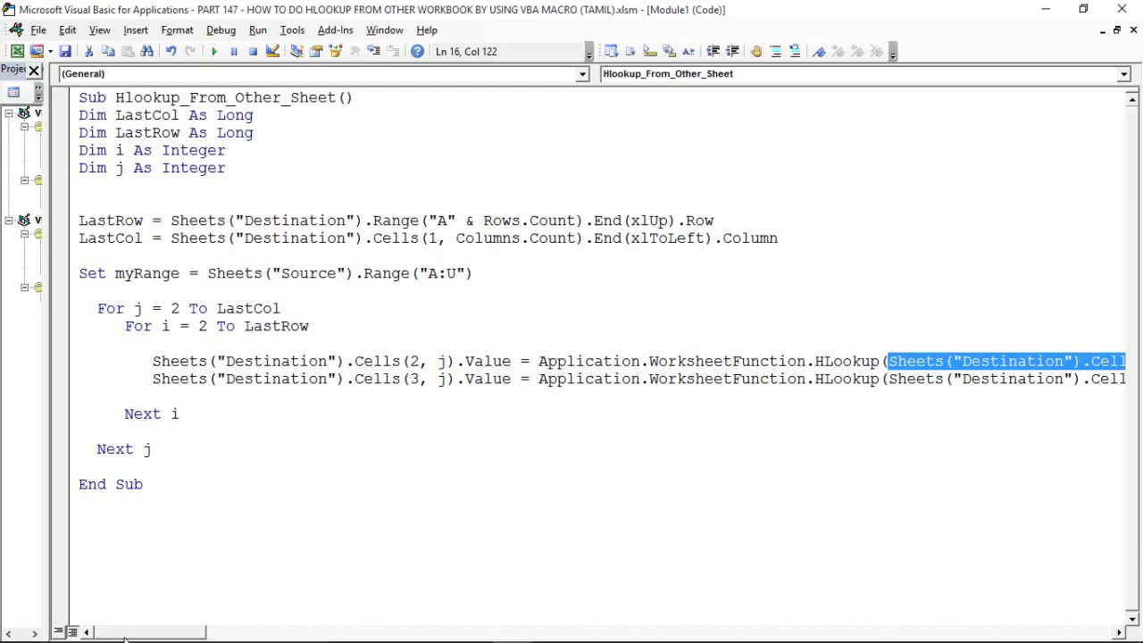
pyautogui.moveTo(125, 635); pyautogui.dragTo(188, 635)
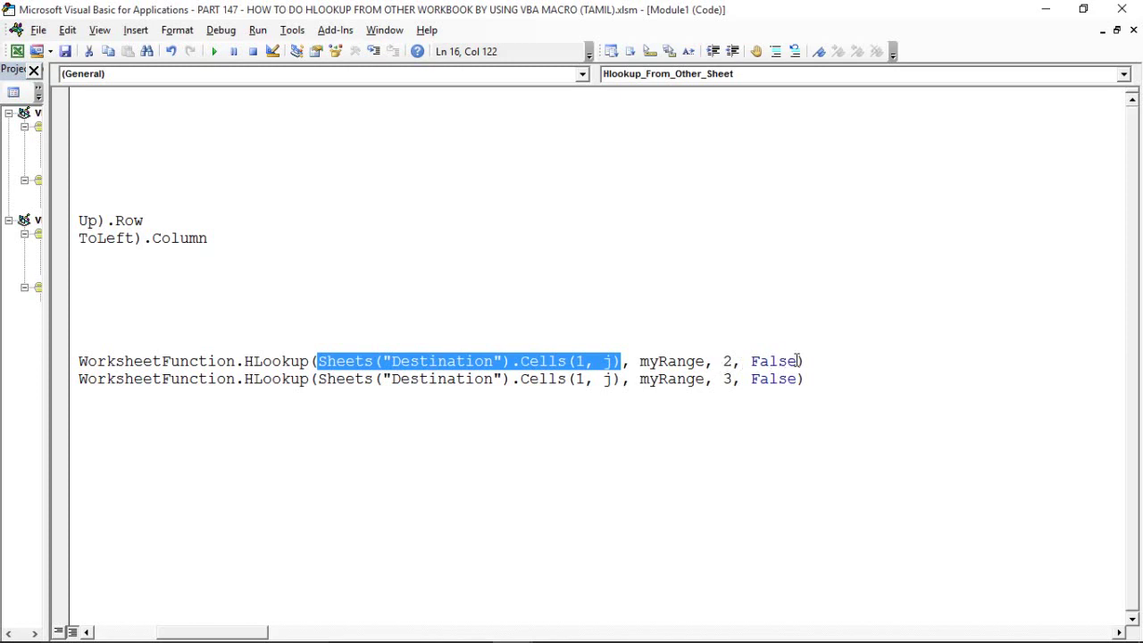
pyautogui.moveTo(797, 360); pyautogui.dragTo(753, 363)
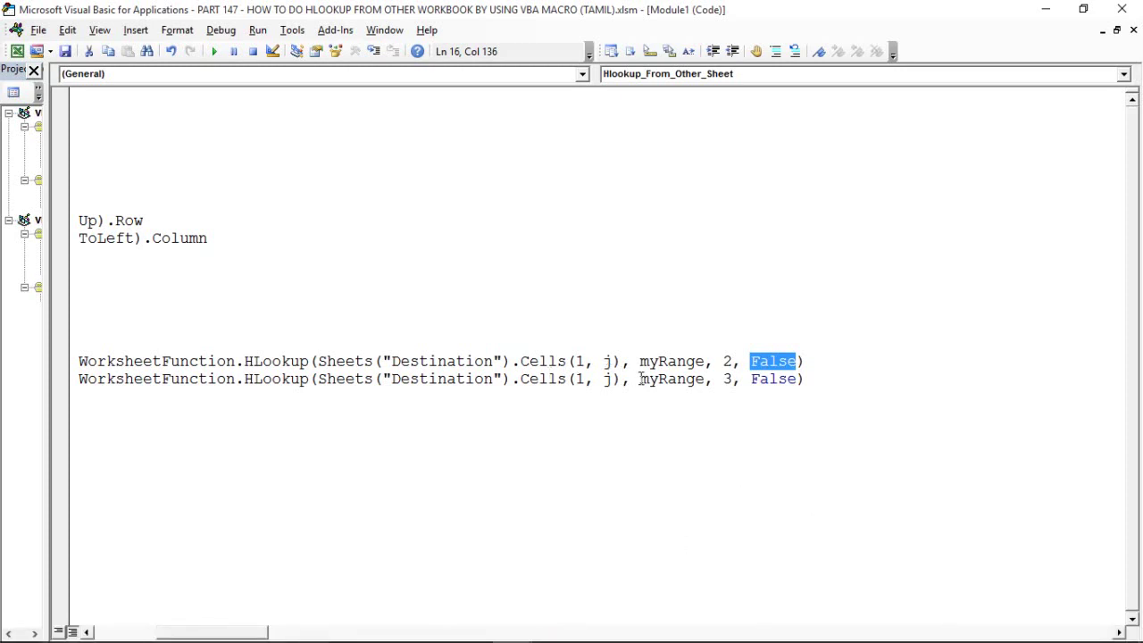
pyautogui.click(679, 382)
pyautogui.click(723, 379)
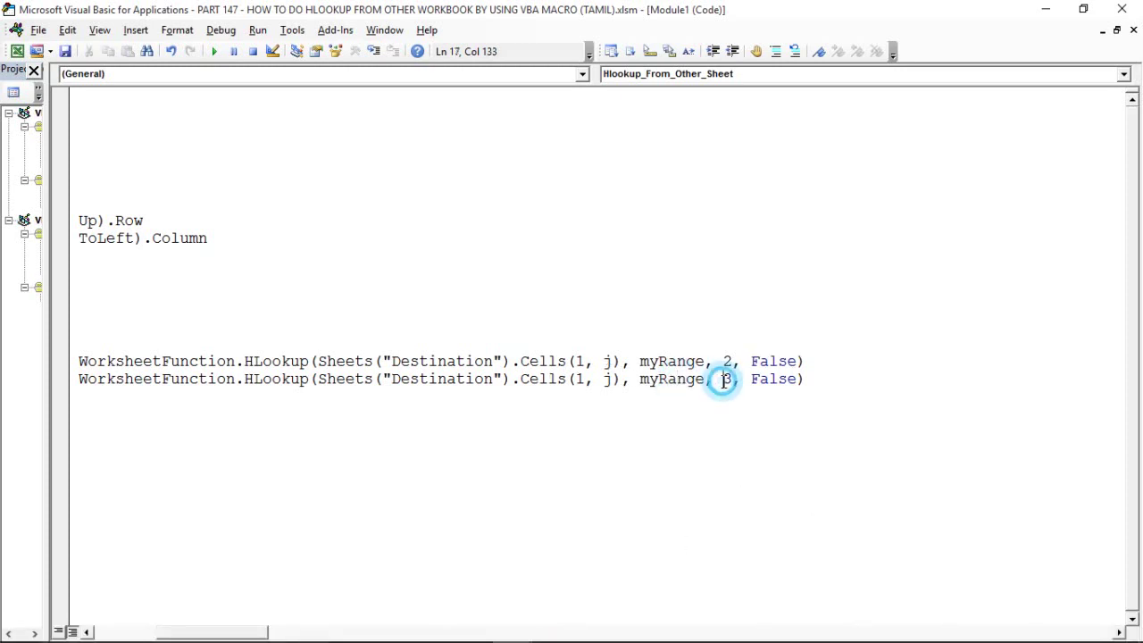
pyautogui.click(761, 379)
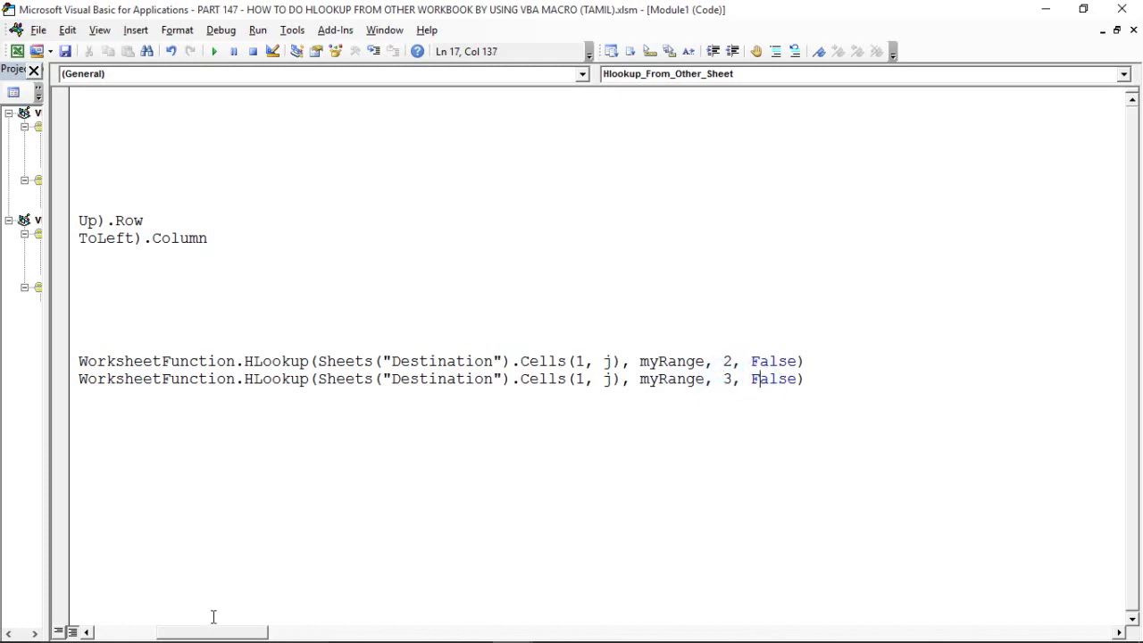
pyautogui.moveTo(214, 637); pyautogui.dragTo(147, 638)
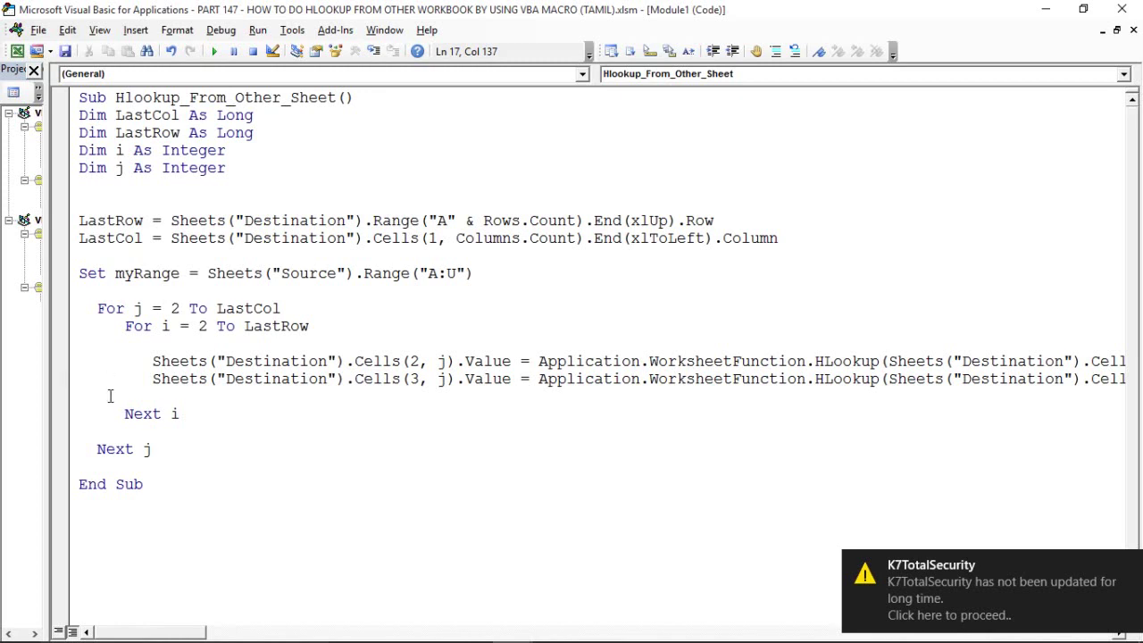
# - Dismiss the security notification and shrink the code window to reveal the workbook
pyautogui.click(162, 413)
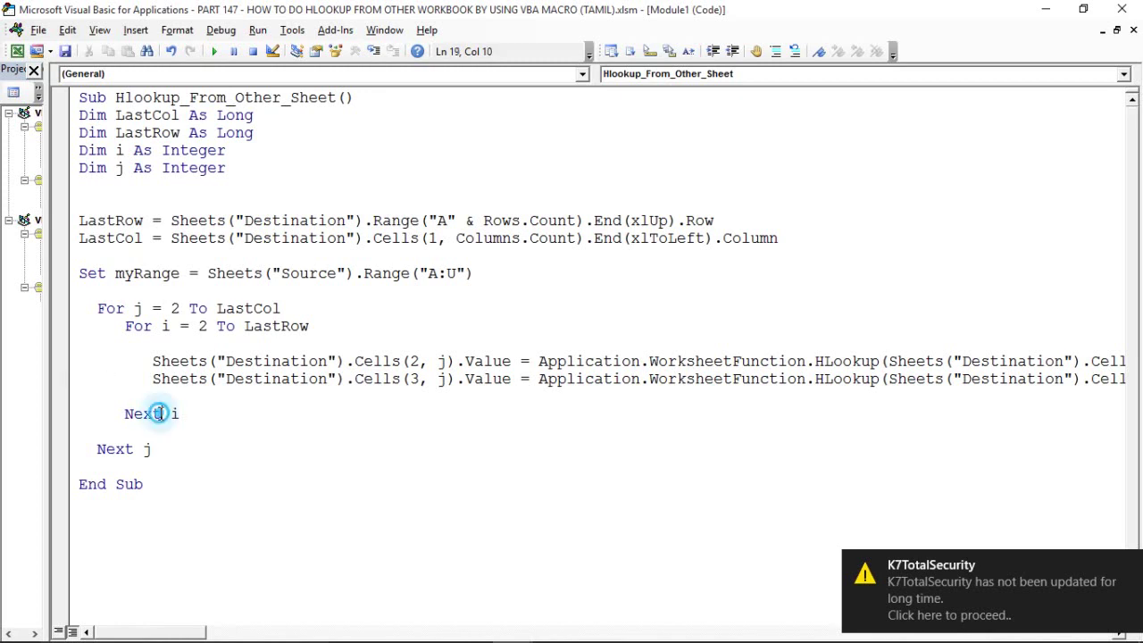
pyautogui.click(223, 327)
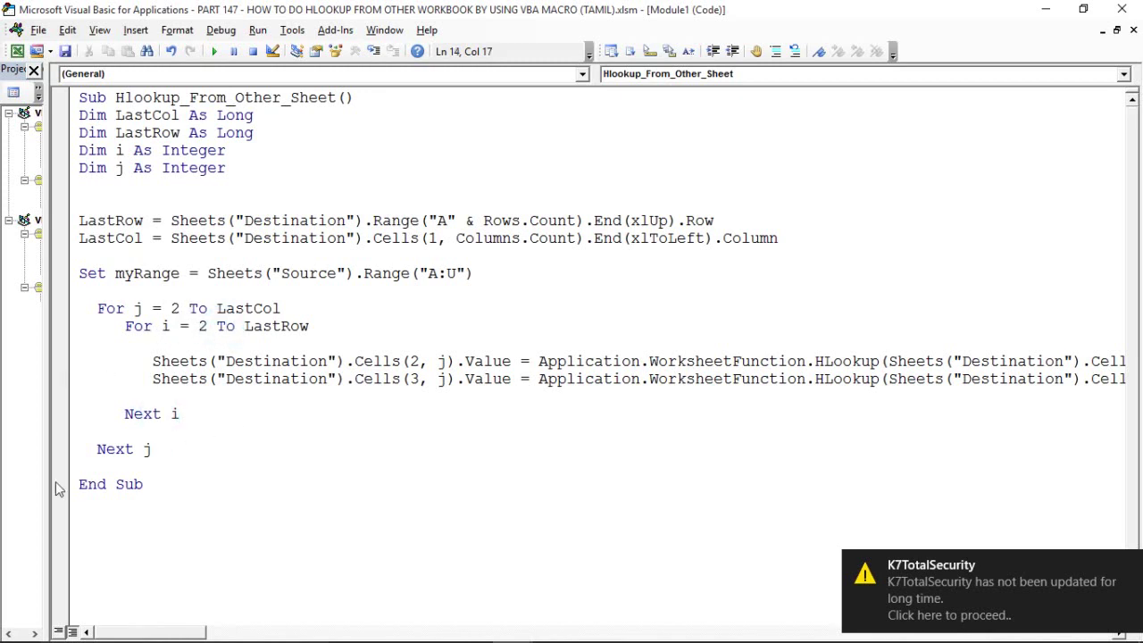
pyautogui.click(131, 449)
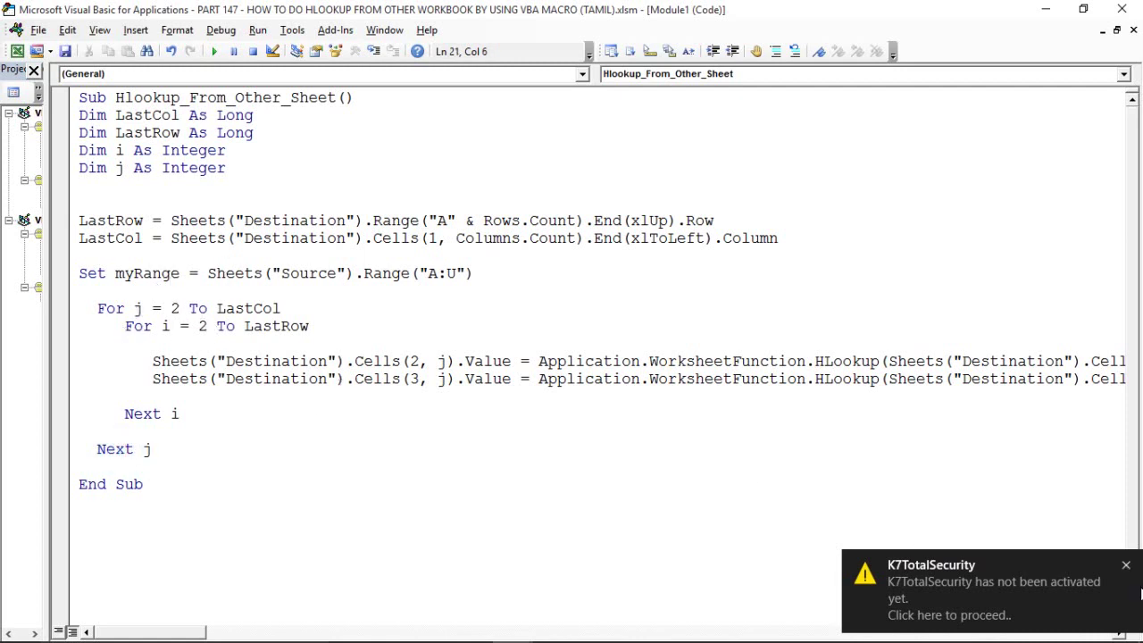
pyautogui.click(1127, 564)
pyautogui.click(617, 441)
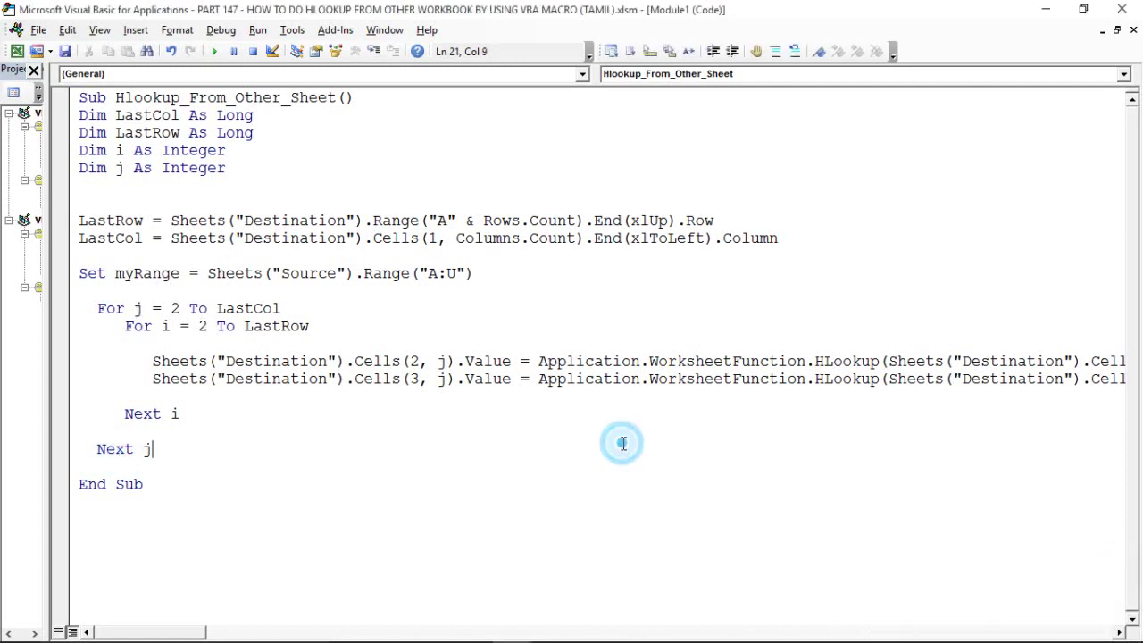
pyautogui.click(105, 463)
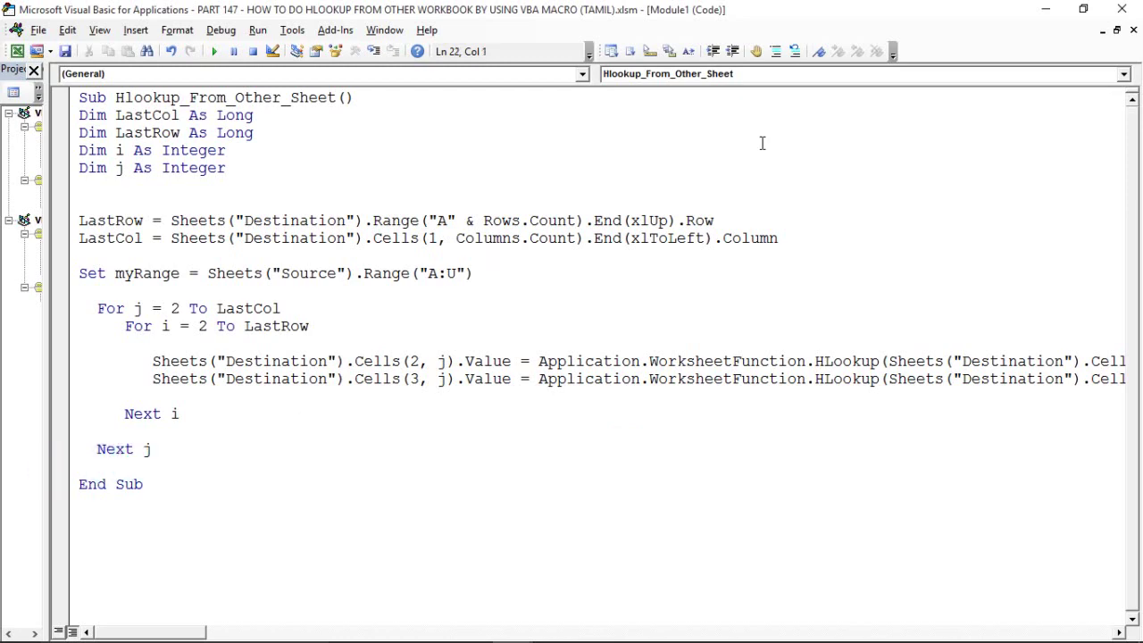
pyautogui.doubleClick(875, 9)
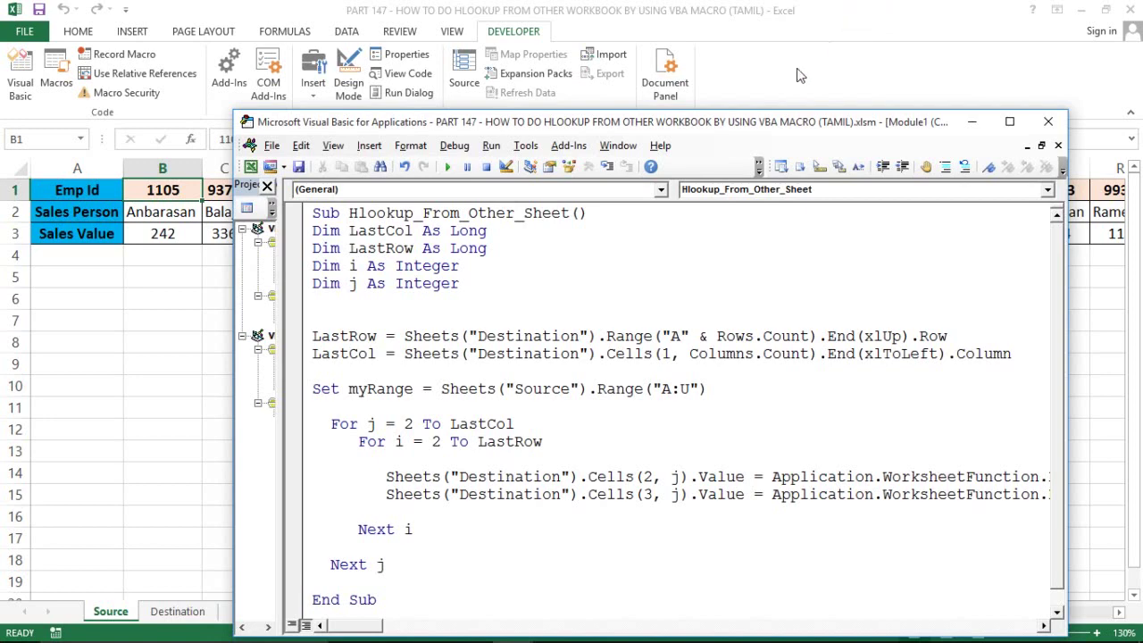
pyautogui.moveTo(787, 125)
pyautogui.mouseDown()
pyautogui.moveTo(815, 154)
pyautogui.moveTo(852, 237)
pyautogui.moveTo(875, 216)
pyautogui.mouseUp()
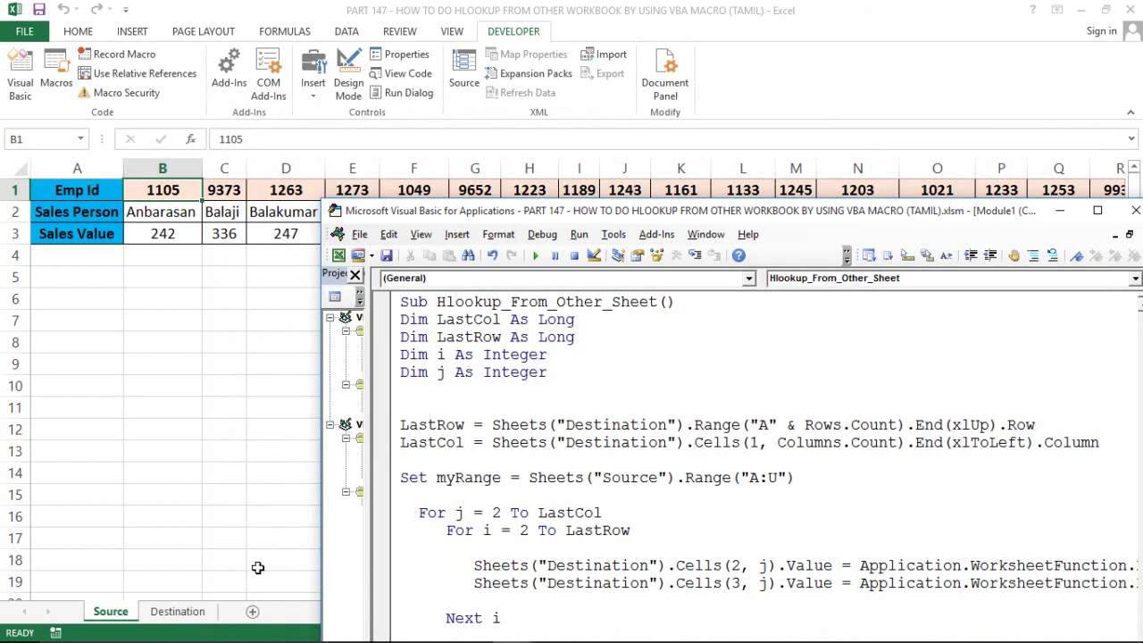
# - Delete the blank lines after the declarations, before Set myRange, For j and End Sub
pyautogui.click(408, 396)
pyautogui.press('Delete')
pyautogui.click(407, 444)
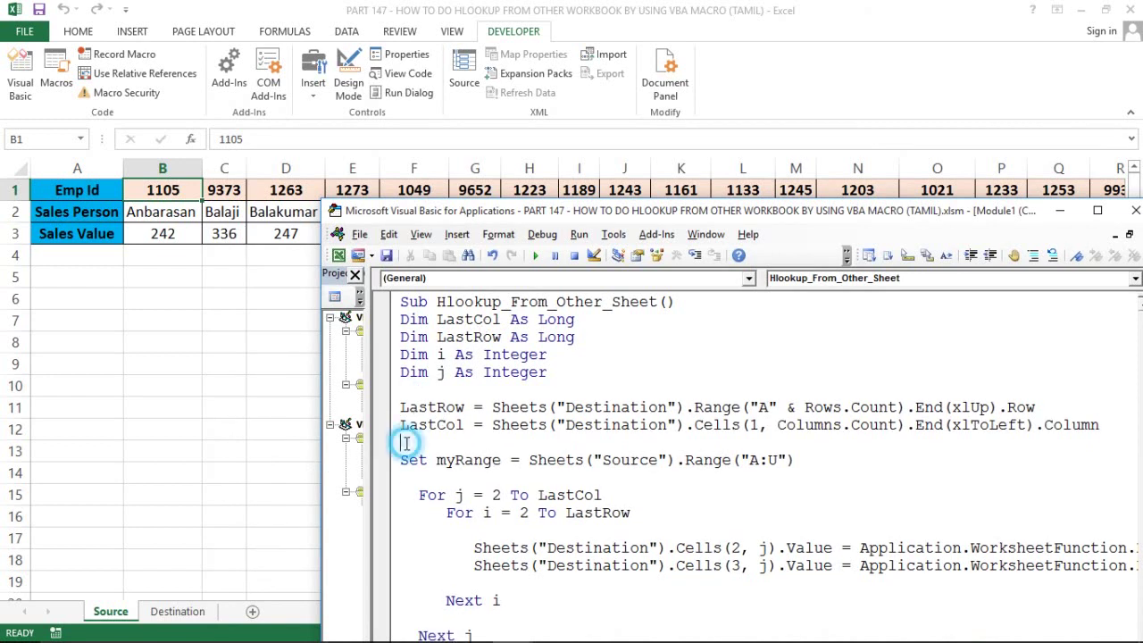
pyautogui.press('BackSpace')
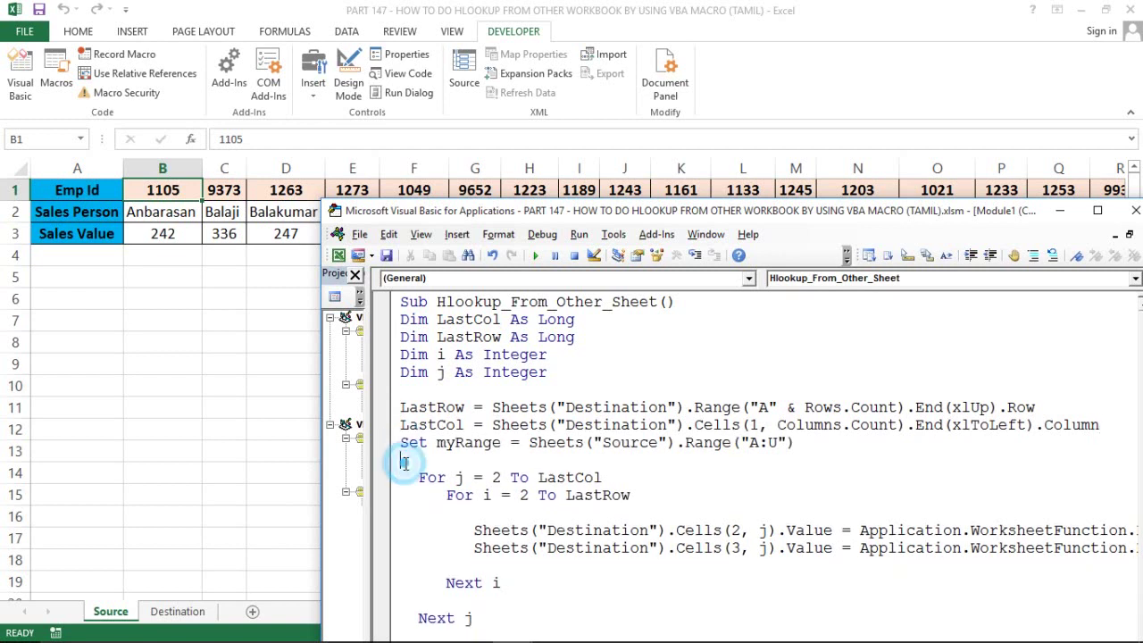
pyautogui.click(404, 460)
pyautogui.press('BackSpace')
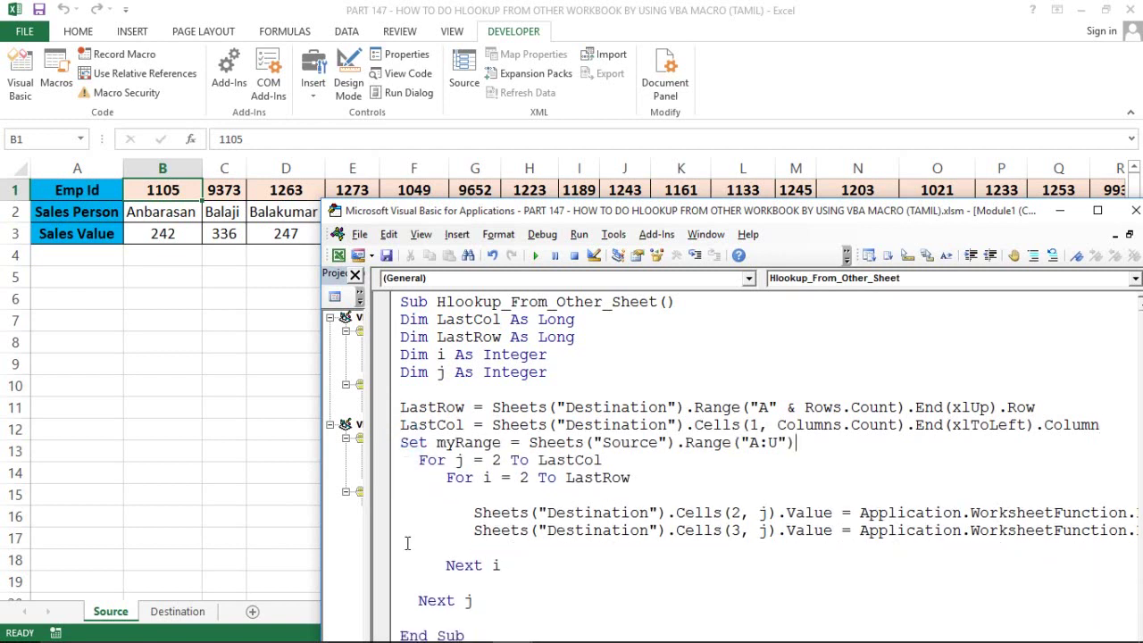
pyautogui.click(401, 635)
pyautogui.press('BackSpace')
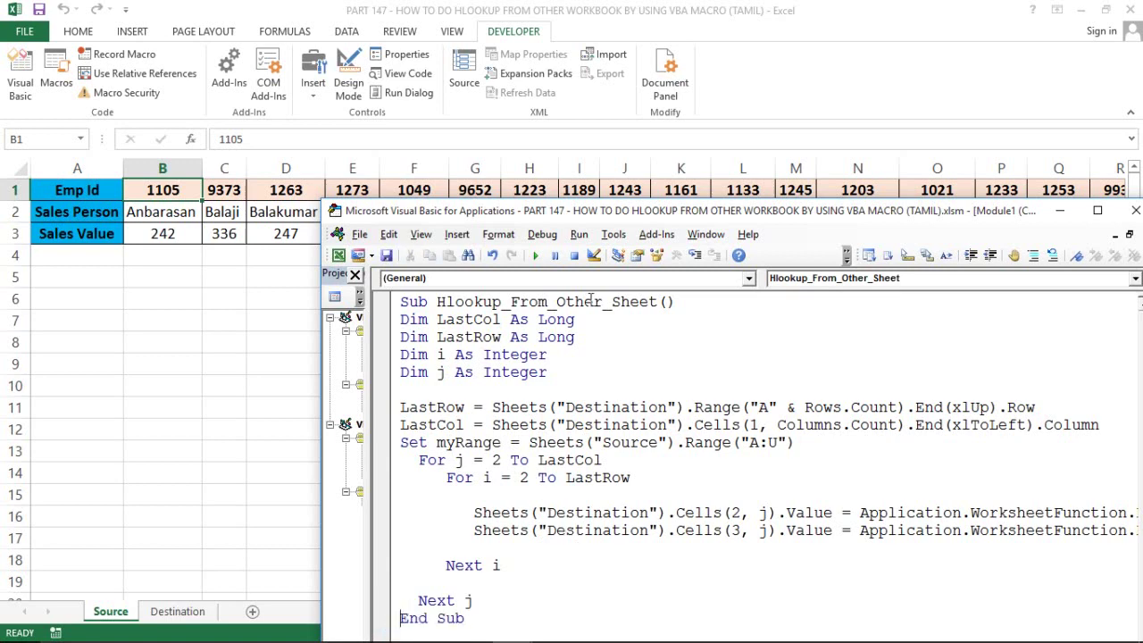
pyautogui.moveTo(127, 378); pyautogui.dragTo(179, 598)
# - Clear B2:K3 on the Destination sheet and reopen the macro code below the table
pyautogui.click(178, 609)
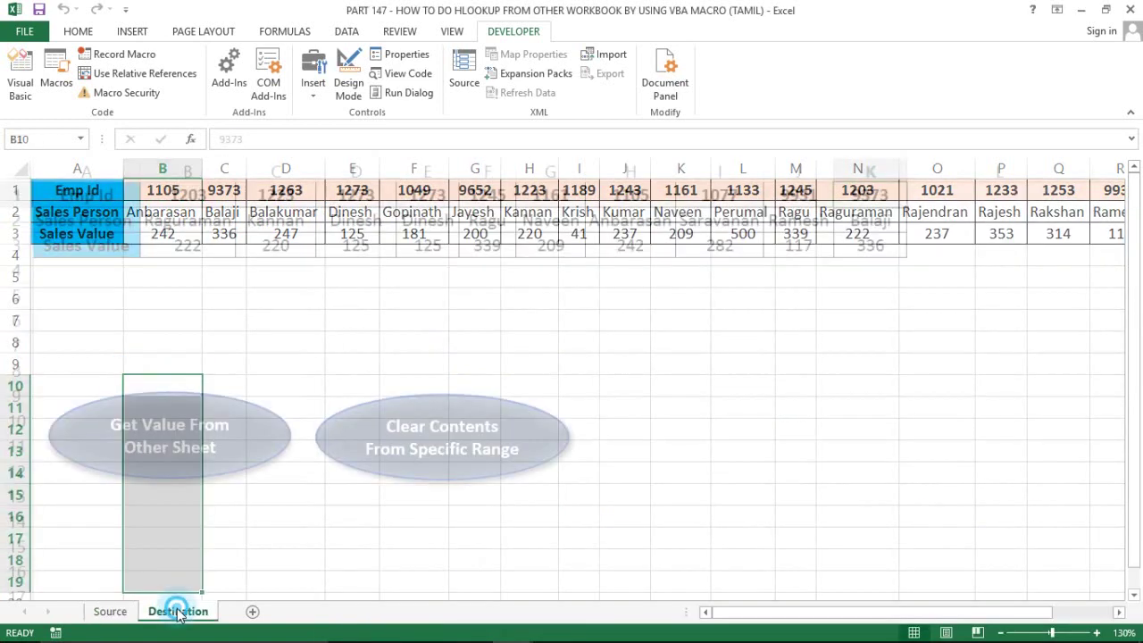
pyautogui.click(220, 223)
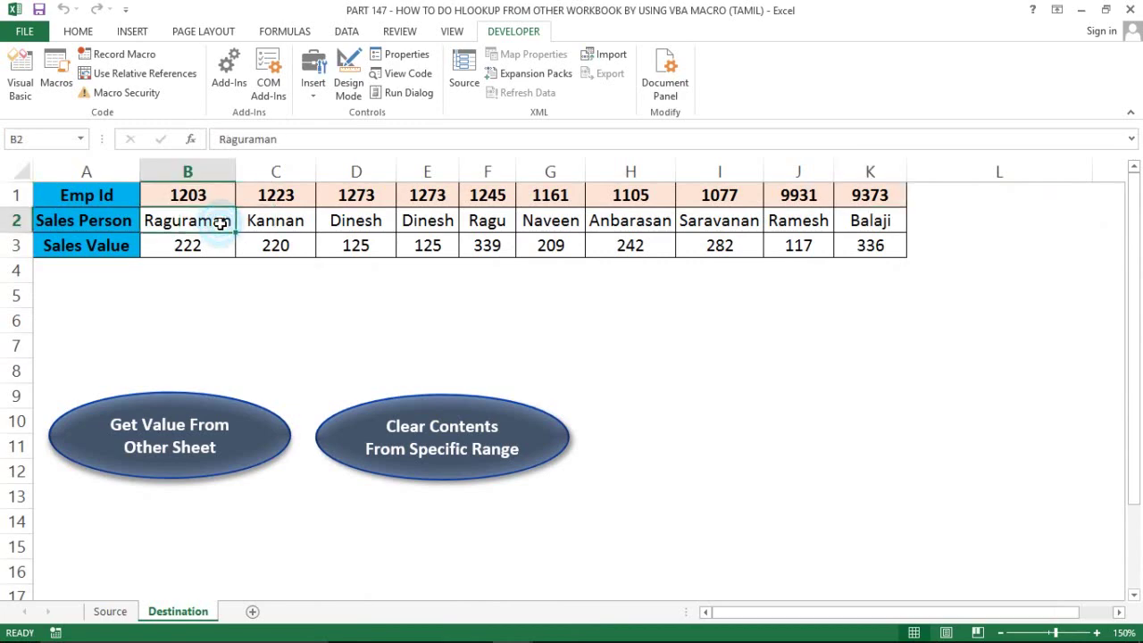
pyautogui.hotkey('ctrl', 'shift', 'End')
pyautogui.press('Delete')
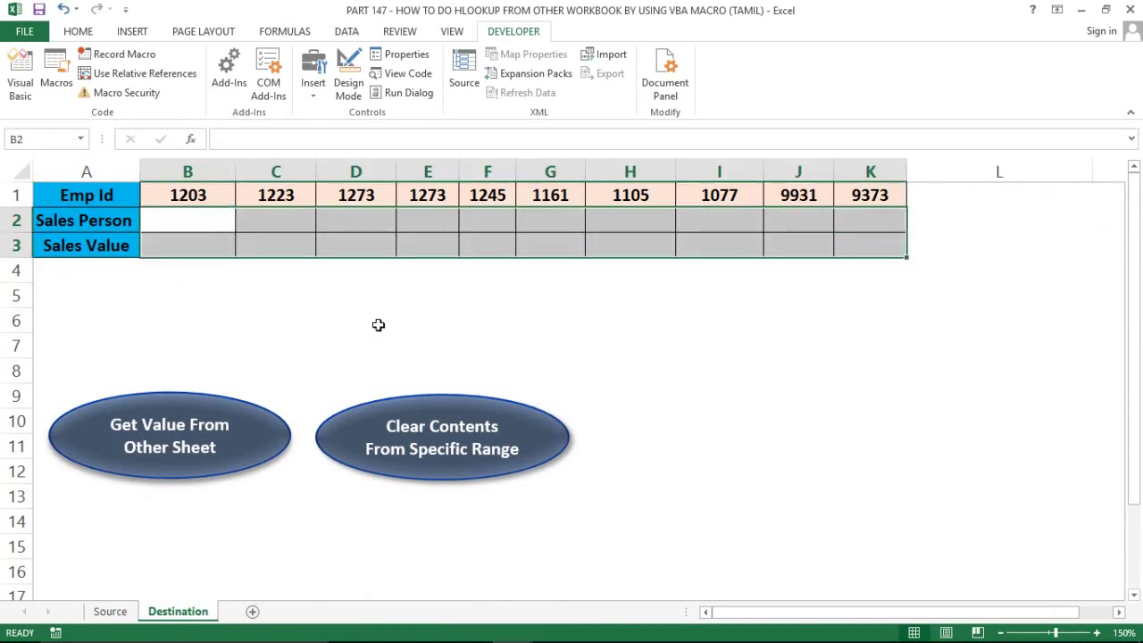
pyautogui.click(378, 324)
pyautogui.click(734, 278)
pyautogui.hotkey('alt', 'F11')
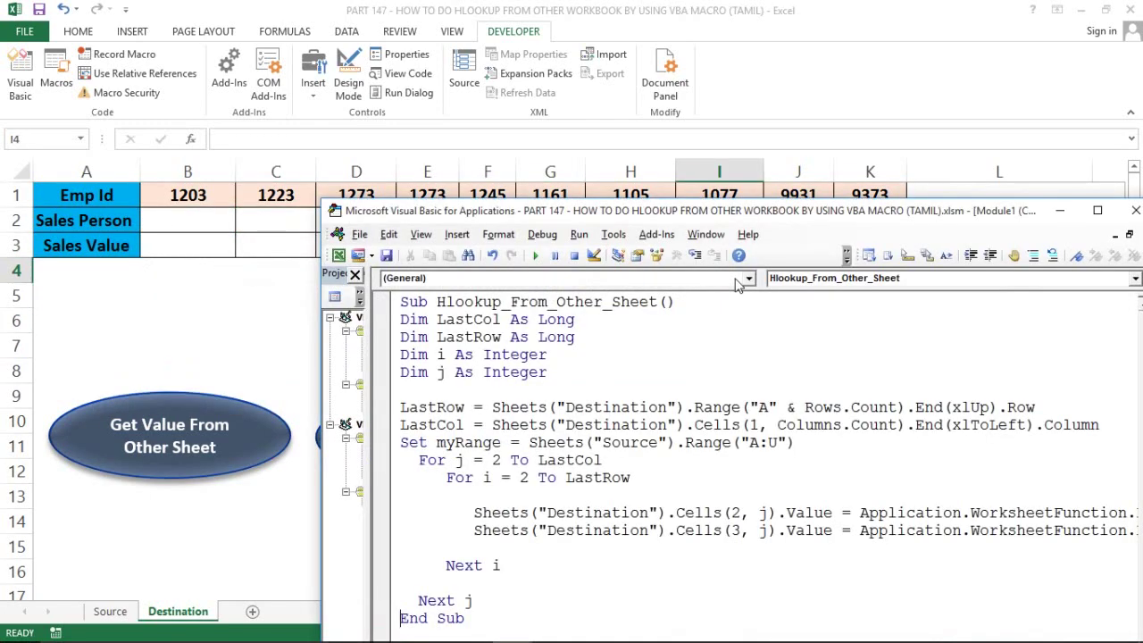
pyautogui.moveTo(804, 219); pyautogui.dragTo(791, 259)
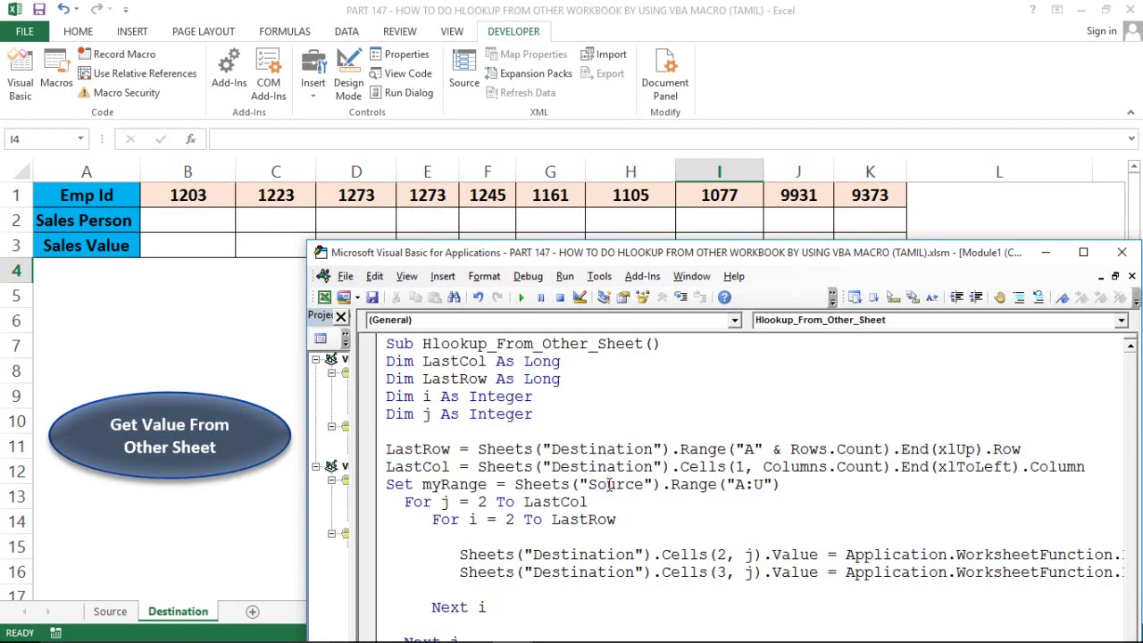
# - Step through the macro with F8, filling Sales Person and Sales Value column by column through J
pyautogui.press('F8')
pyautogui.press('F8')
pyautogui.press('F8')
pyautogui.press('F8')
pyautogui.press('F8')
pyautogui.press('F8')
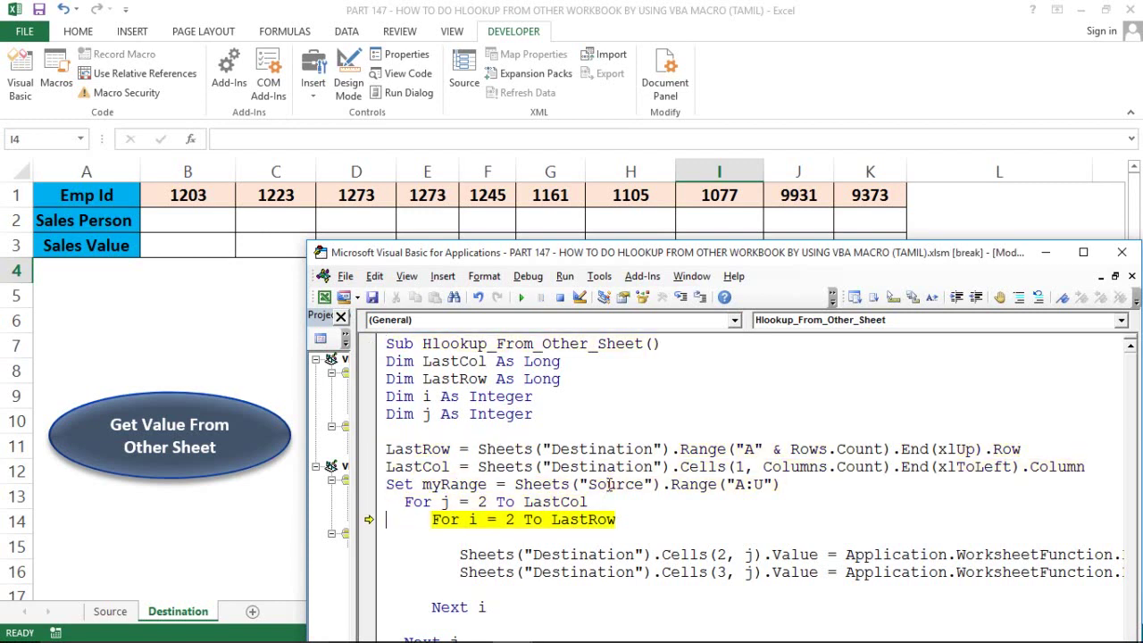
pyautogui.press('F8')
pyautogui.press('F8')
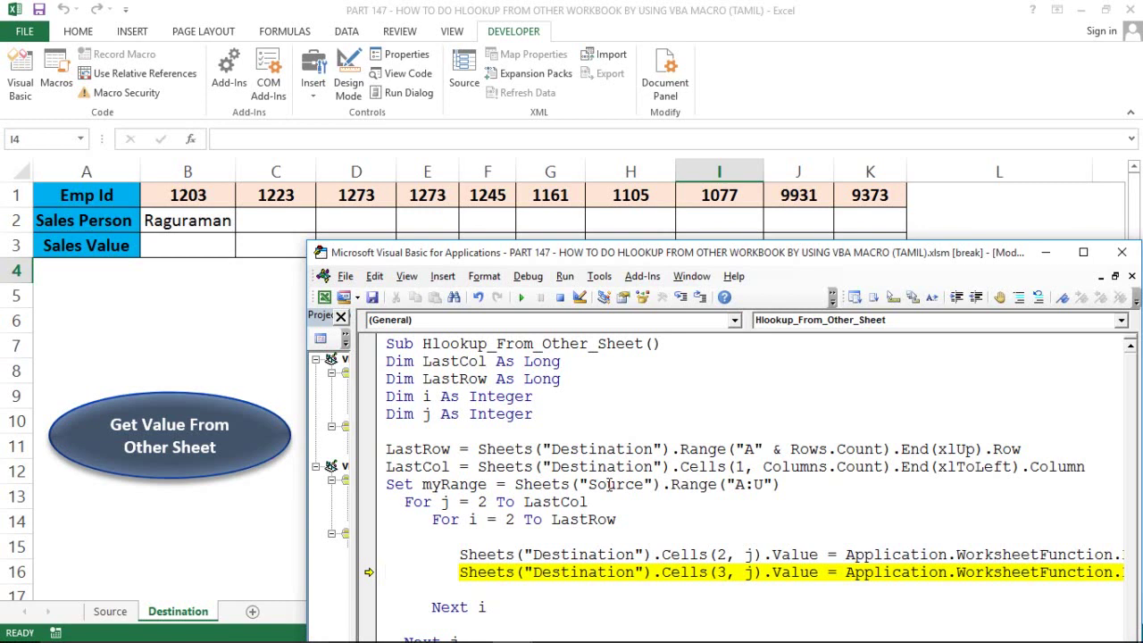
pyautogui.press('F8')
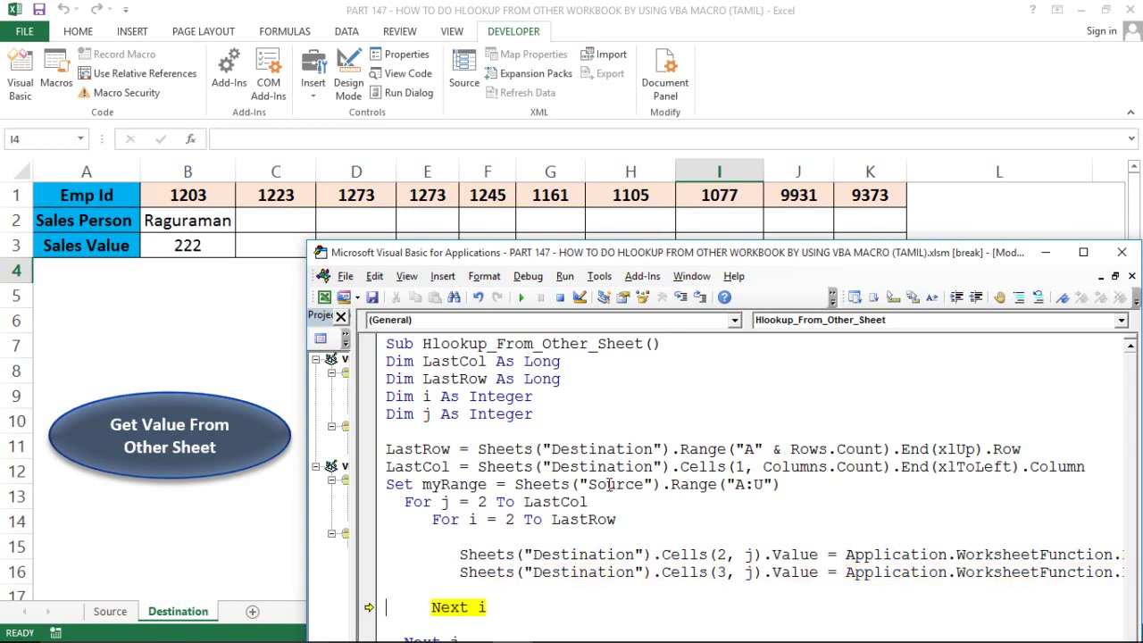
pyautogui.press('F8')
pyautogui.press('F8')
pyautogui.press('F8')
pyautogui.press('F8')
pyautogui.press('F8')
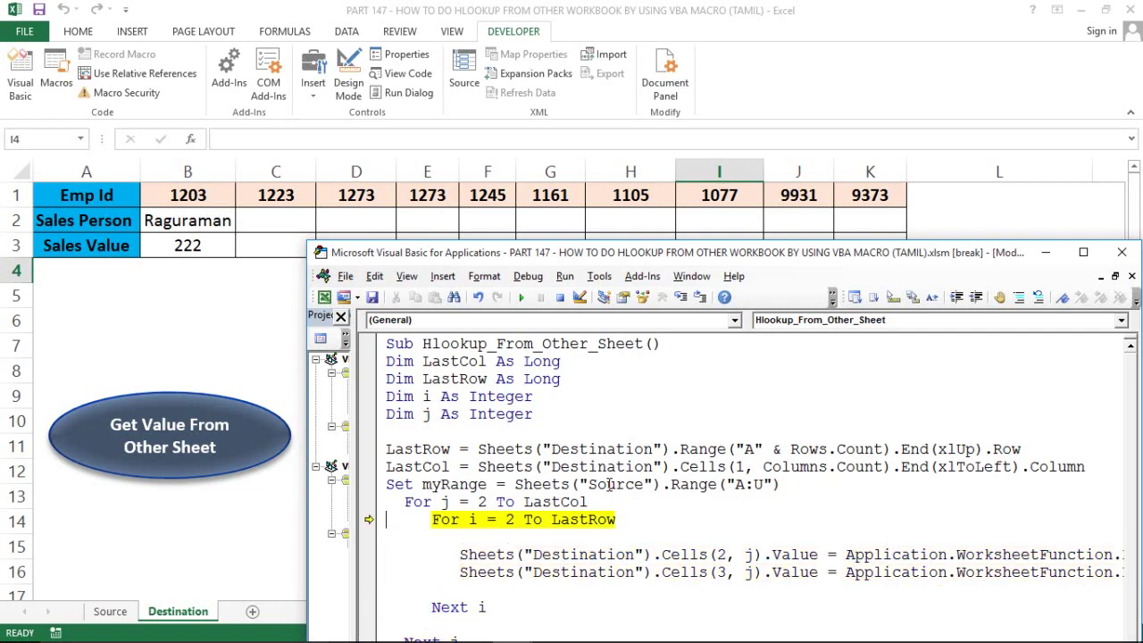
pyautogui.press('F8')
pyautogui.press('F8')
pyautogui.press('F8')
pyautogui.press('F8')
pyautogui.press('F8')
pyautogui.press('F8')
pyautogui.press('F8')
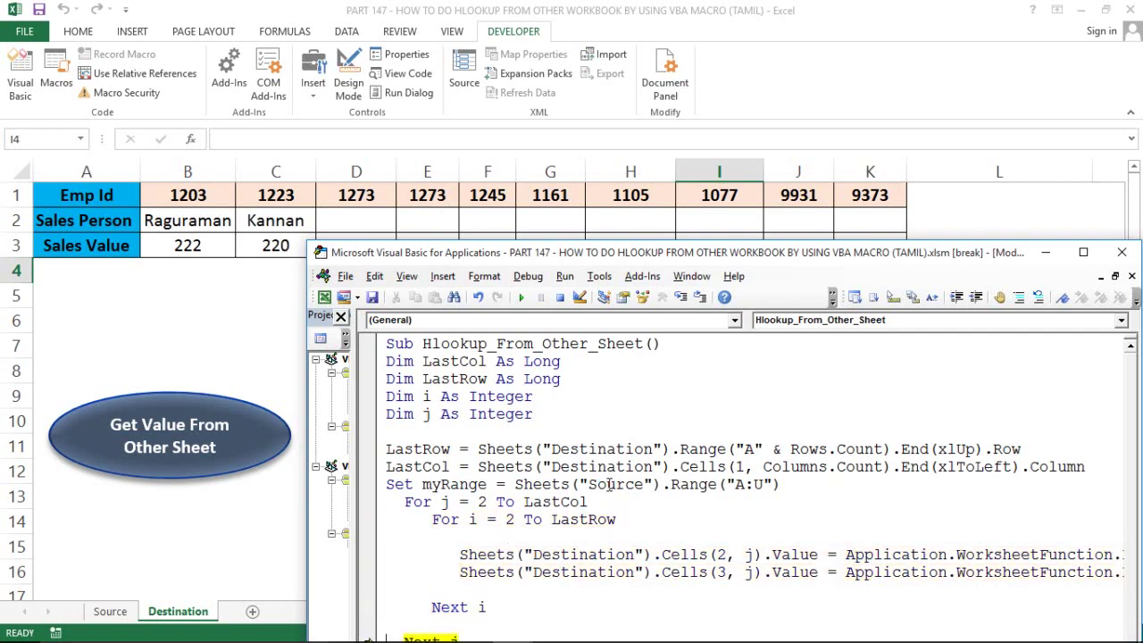
pyautogui.press('F8')
pyautogui.press('F8')
pyautogui.press('F8')
pyautogui.press('F8')
pyautogui.press('F8')
pyautogui.press('F8')
pyautogui.press('F8')
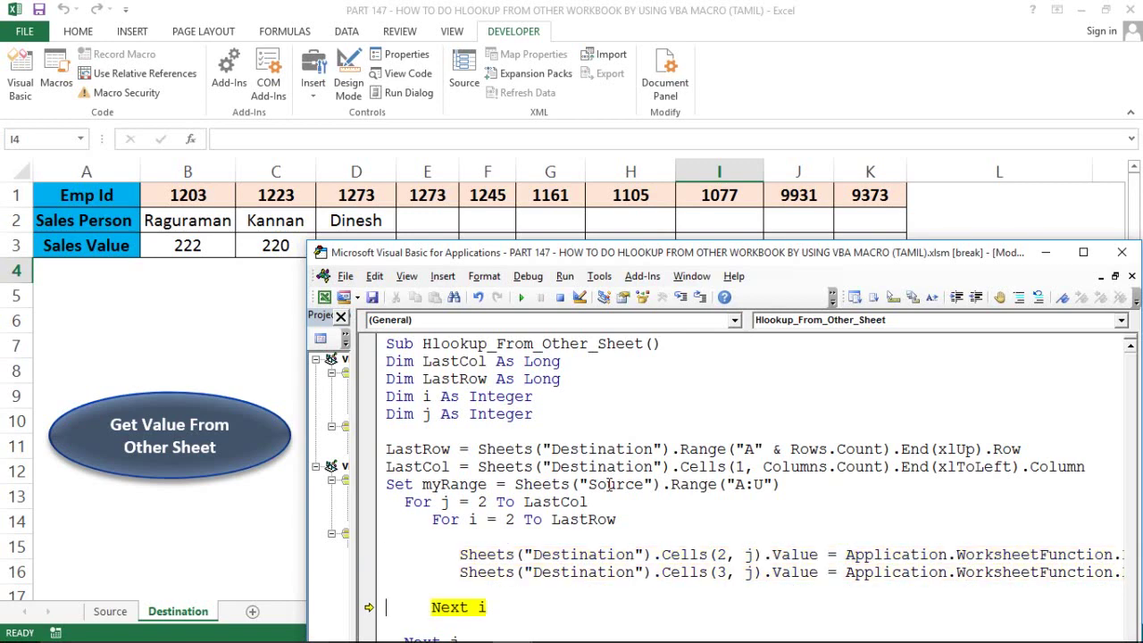
pyautogui.press('F8')
pyautogui.press('F8')
pyautogui.press('F8')
pyautogui.press('F8')
pyautogui.press('F8')
pyautogui.press('F8')
pyautogui.press('F8')
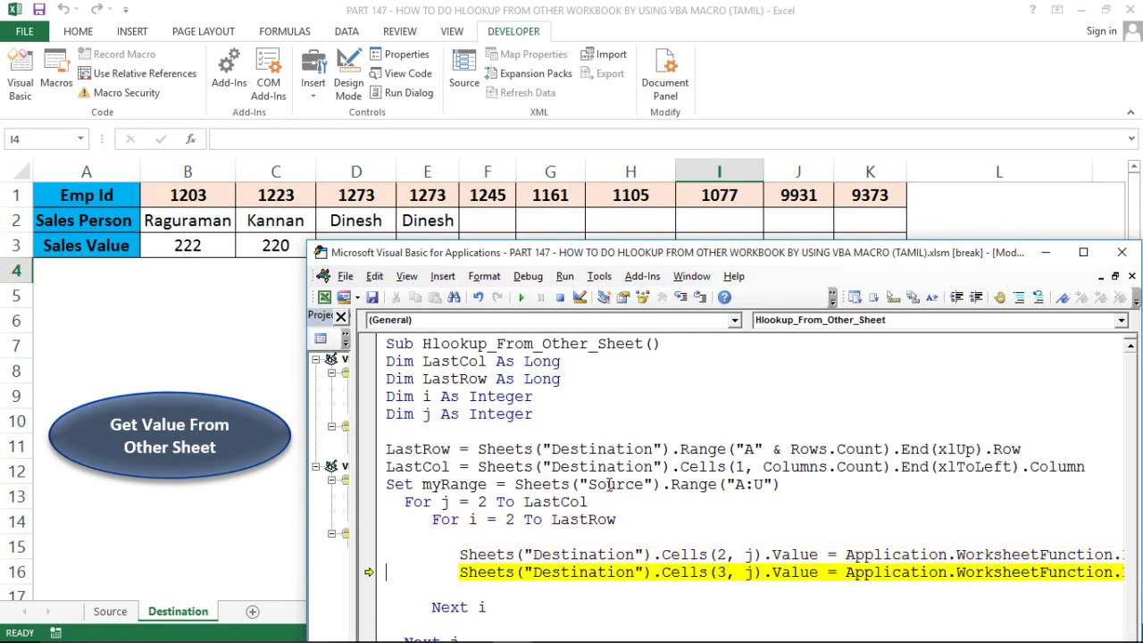
pyautogui.press('F8')
pyautogui.press('F8')
pyautogui.press('F8')
pyautogui.press('F8')
pyautogui.press('F8')
pyautogui.press('F8')
pyautogui.press('F8')
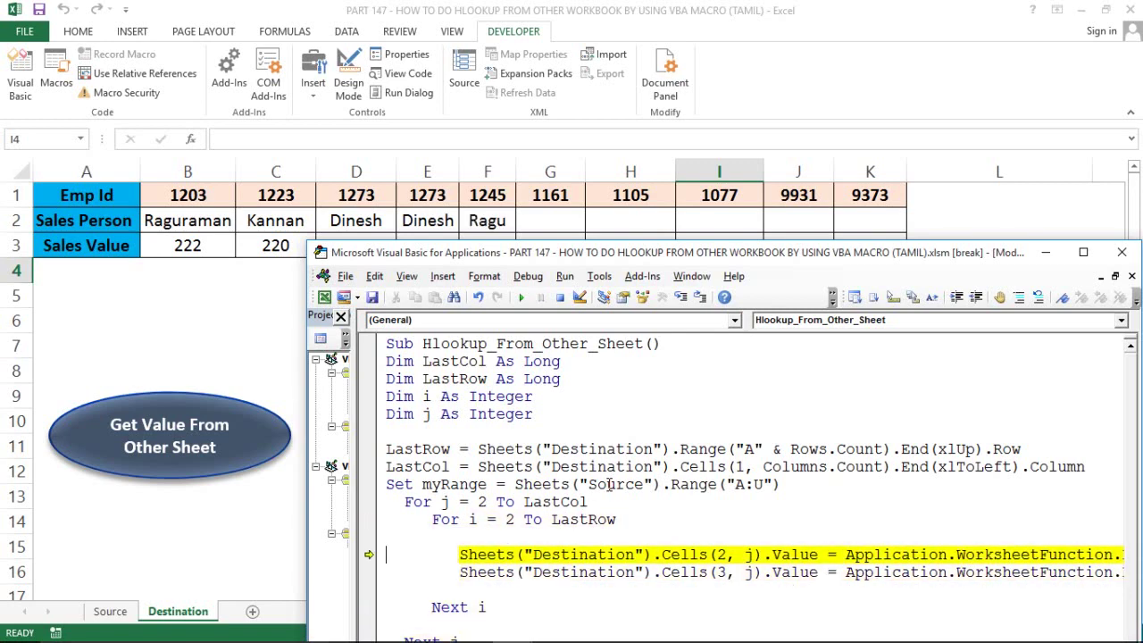
pyautogui.press('F8')
pyautogui.press('F8')
pyautogui.press('F8')
pyautogui.press('F8')
pyautogui.press('F8')
pyautogui.press('F8')
pyautogui.press('F8')
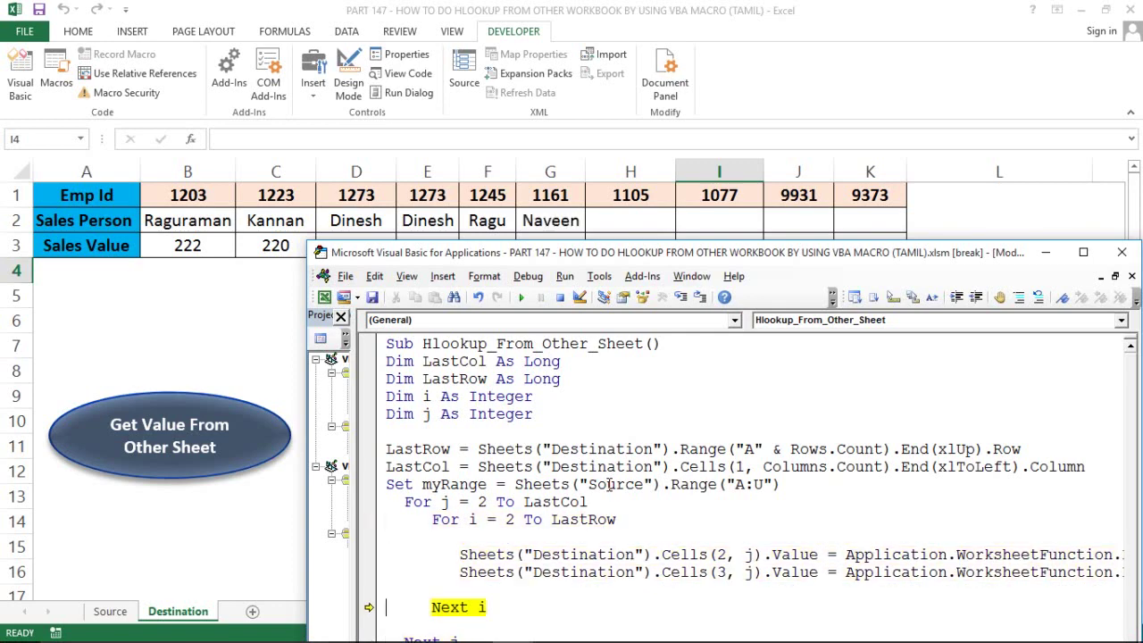
pyautogui.press('F8')
pyautogui.press('F8')
pyautogui.press('F8')
pyautogui.press('F8')
pyautogui.press('F8')
pyautogui.press('F8')
pyautogui.press('F8')
pyautogui.press('F8')
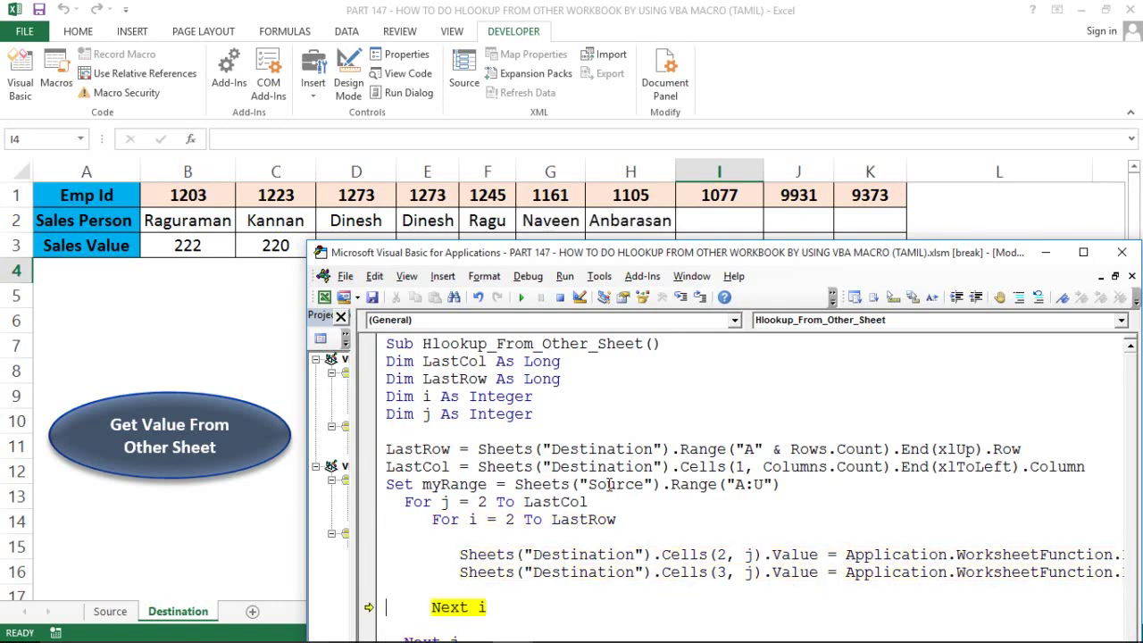
pyautogui.press('F8')
pyautogui.press('F8')
pyautogui.press('F8')
pyautogui.press('F8')
pyautogui.press('F8')
pyautogui.press('F8')
pyautogui.press('F8')
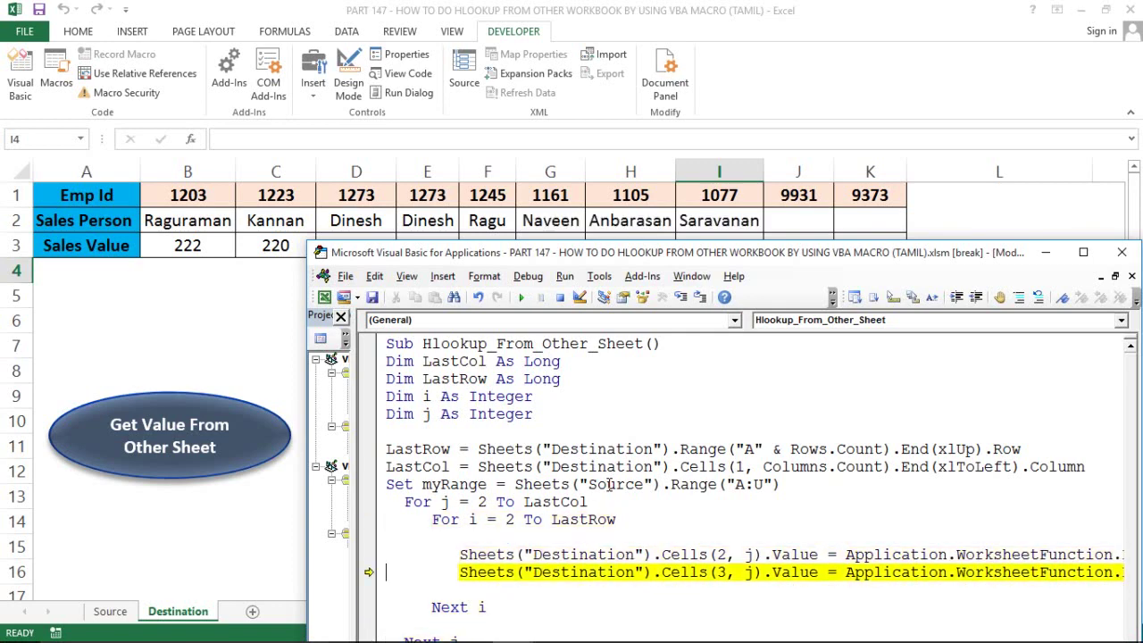
pyautogui.press('F8')
pyautogui.press('F8')
pyautogui.press('F8')
pyautogui.press('F8')
pyautogui.press('F8')
pyautogui.press('F8')
pyautogui.press('F8')
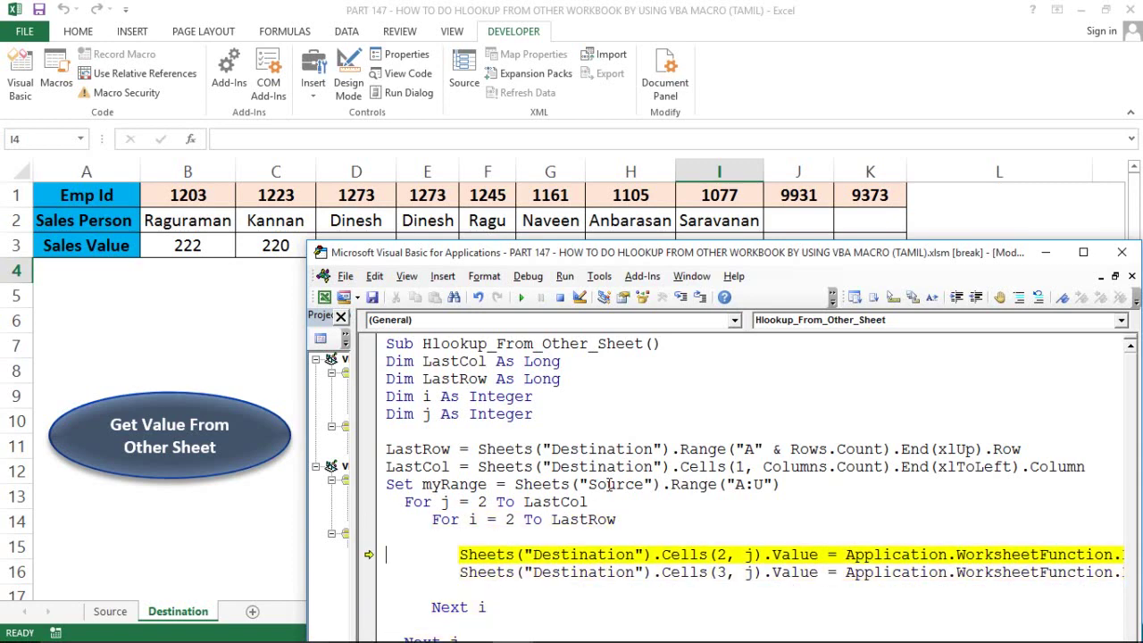
pyautogui.press('F8')
pyautogui.press('F8')
pyautogui.press('F8')
pyautogui.press('F8')
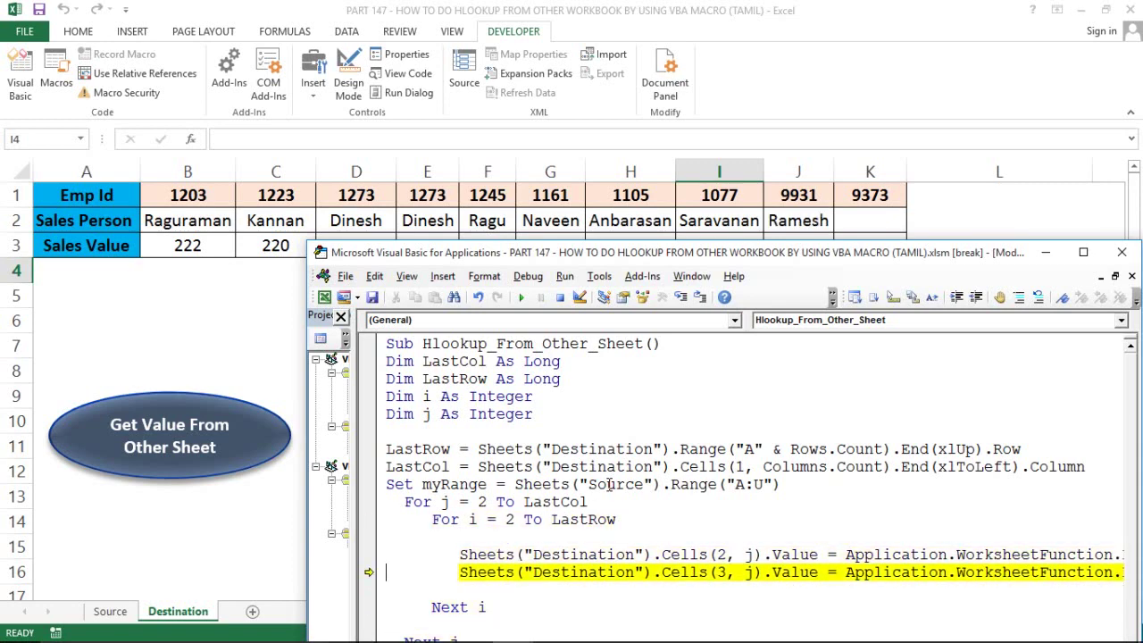
pyautogui.press('F8')
pyautogui.press('F8')
pyautogui.press('F8')
pyautogui.press('F8')
pyautogui.press('F8')
pyautogui.press('F8')
pyautogui.press('F8')
pyautogui.press('F8')
pyautogui.press('F8')
pyautogui.press('F8')
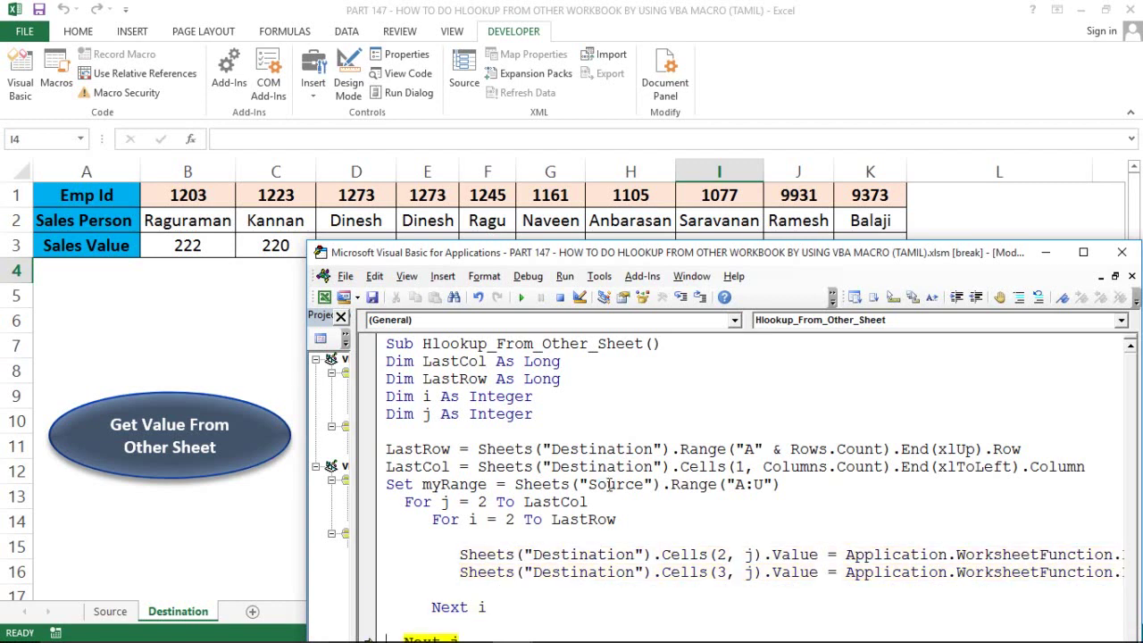
# - Move the code window higher and step to End Sub so the macro finishes
pyautogui.click(710, 253)
pyautogui.moveTo(710, 254); pyautogui.dragTo(706, 207)
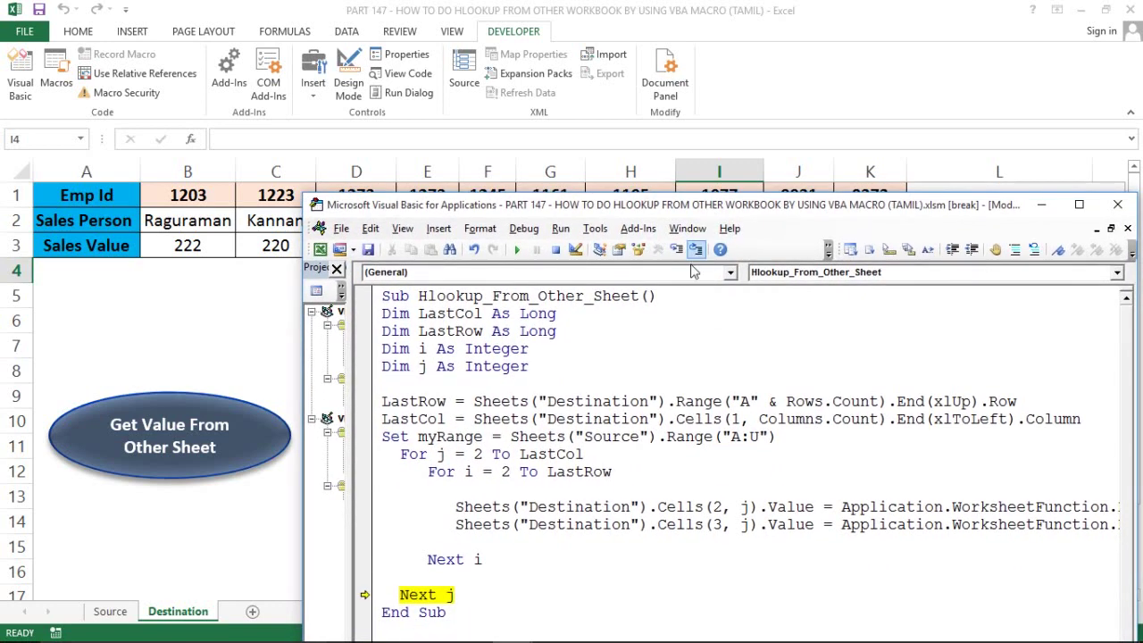
pyautogui.press('F8')
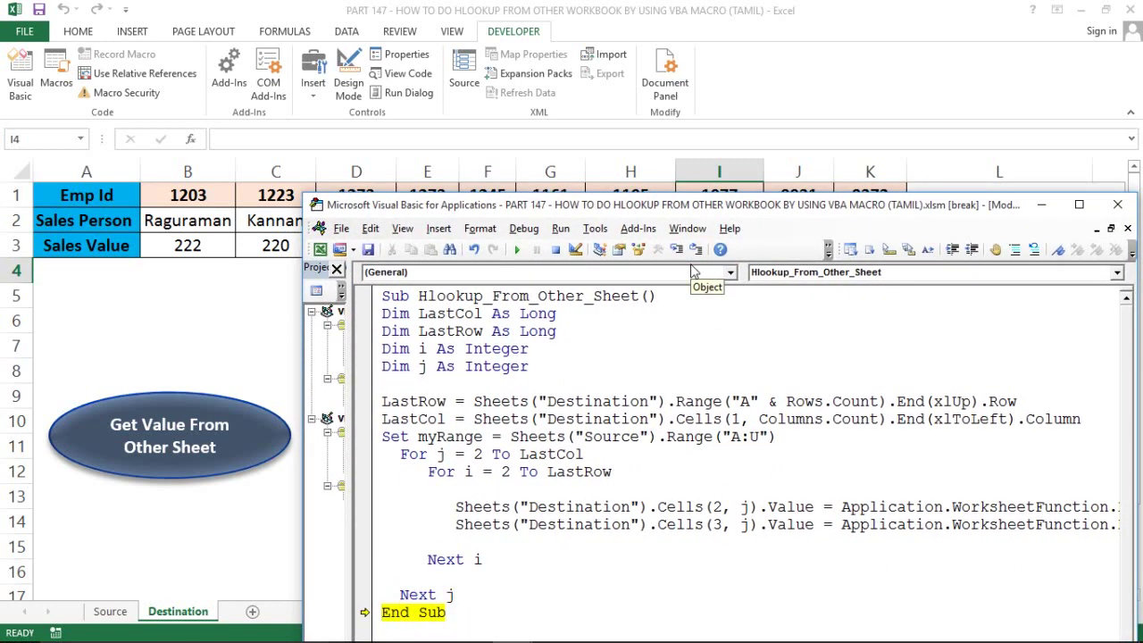
pyautogui.press('F8')
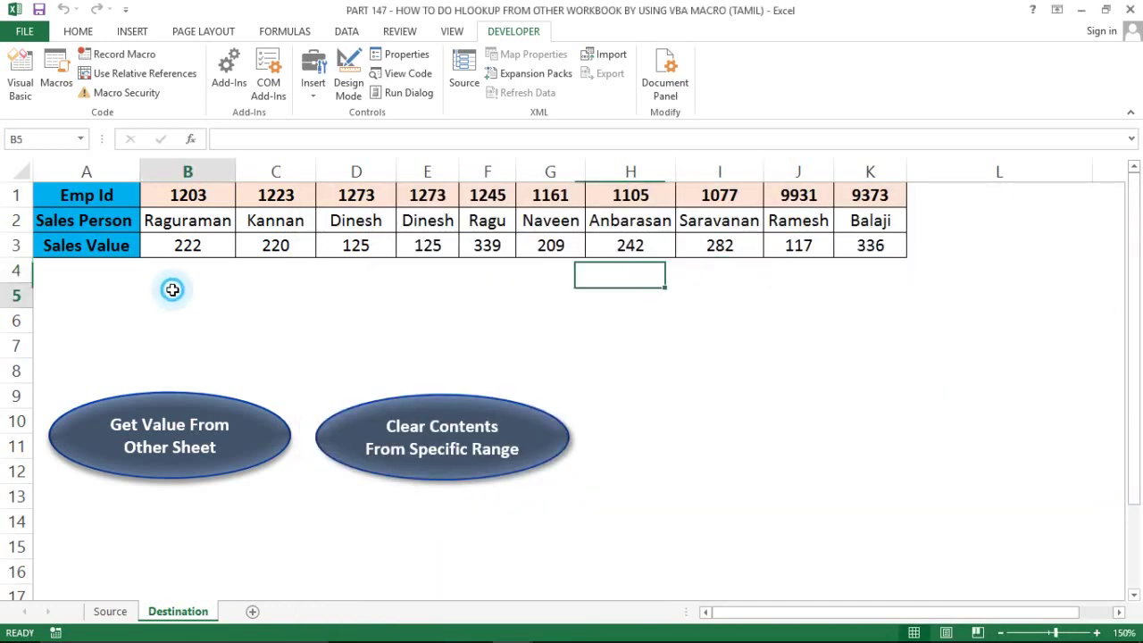
# - Check the filled Sales Value in C3 on the Destination sheet
pyautogui.click(169, 293)
pyautogui.click(303, 244)
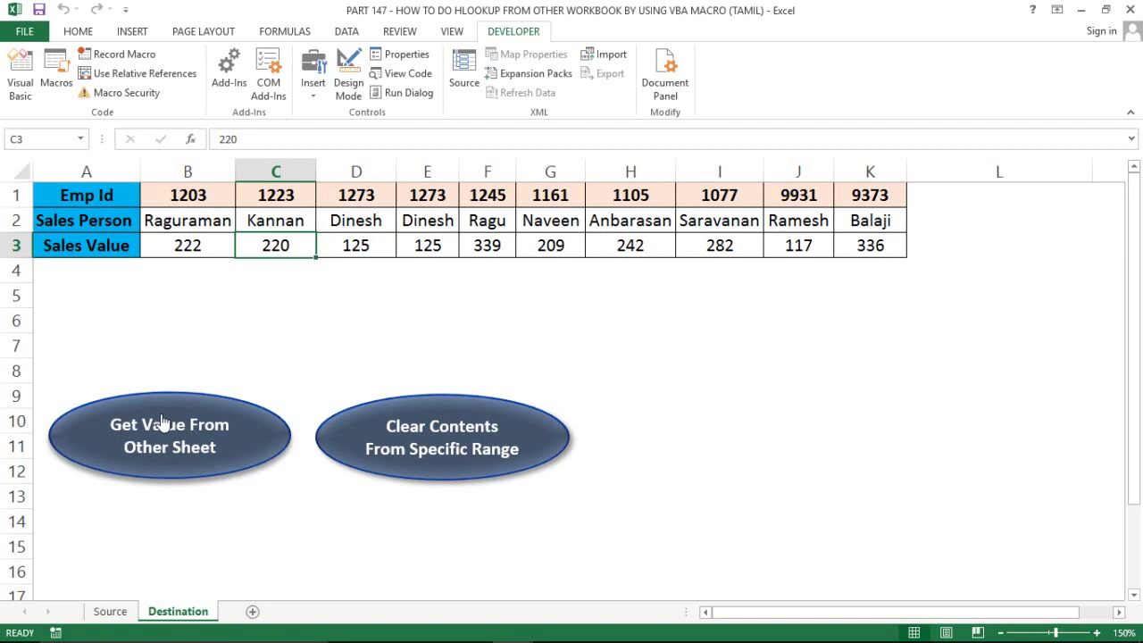
pyautogui.hotkey('alt', 'F11')
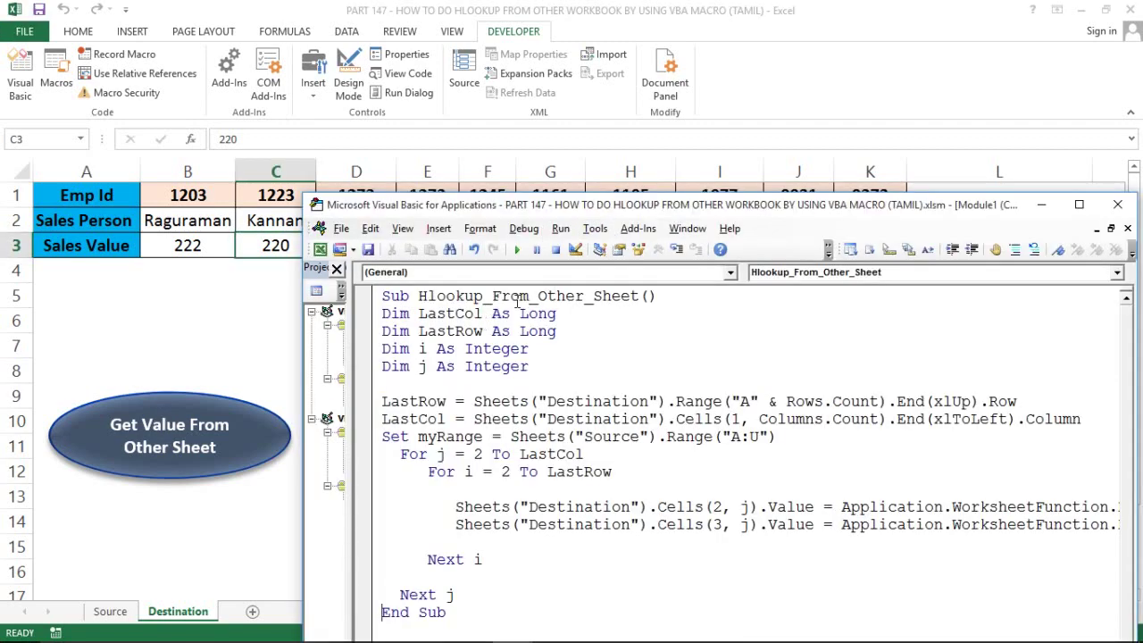
# - Assign the Hlookup_From_Other_Sheet macro to the Get Value From Other Sheet shape
pyautogui.rightClick(141, 445)
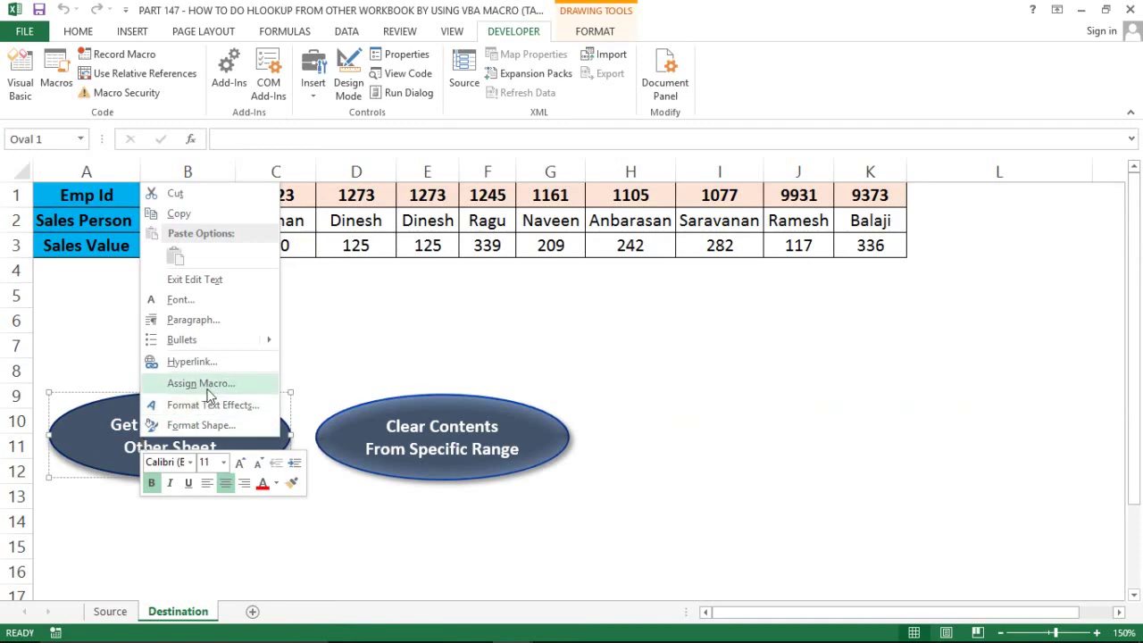
pyautogui.click(202, 383)
pyautogui.click(104, 306)
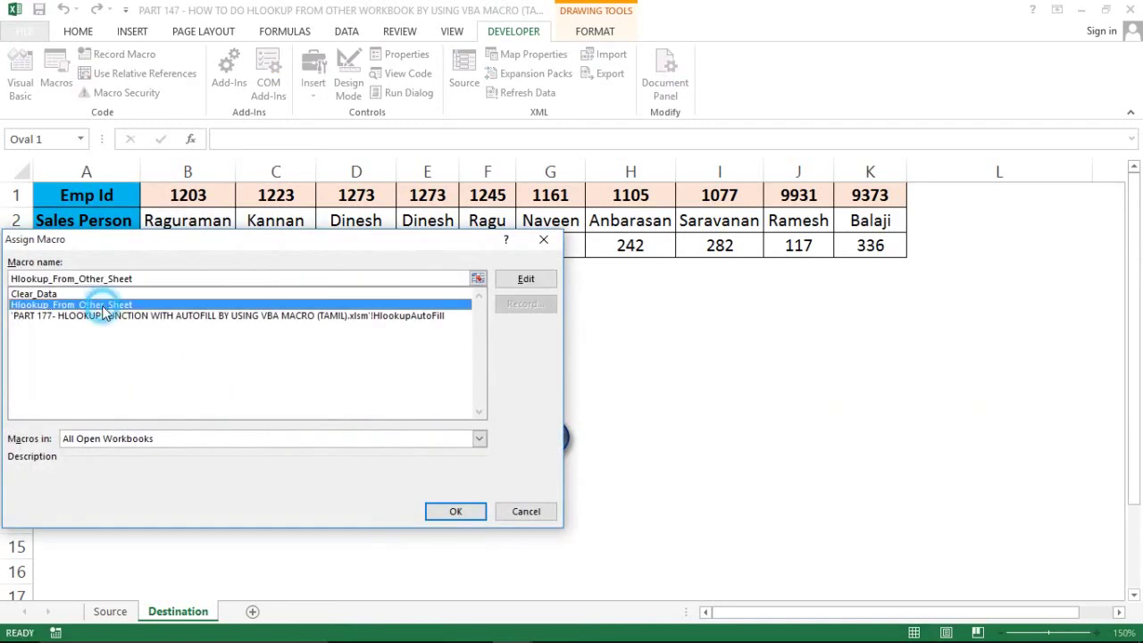
pyautogui.click(456, 511)
pyautogui.click(334, 515)
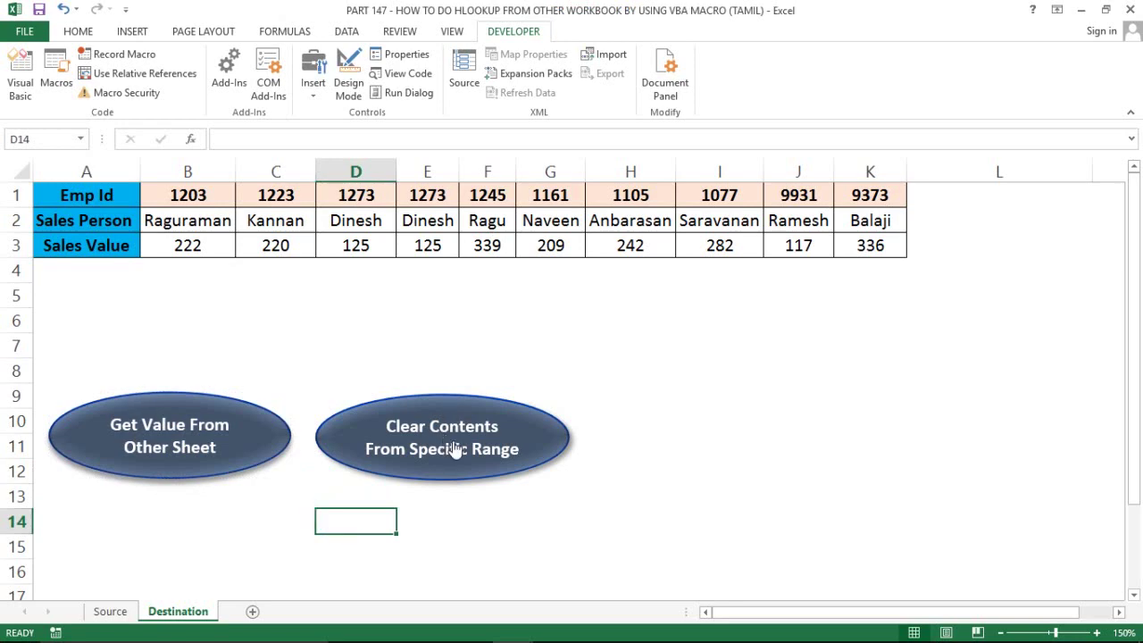
pyautogui.hotkey('alt', 'F11')
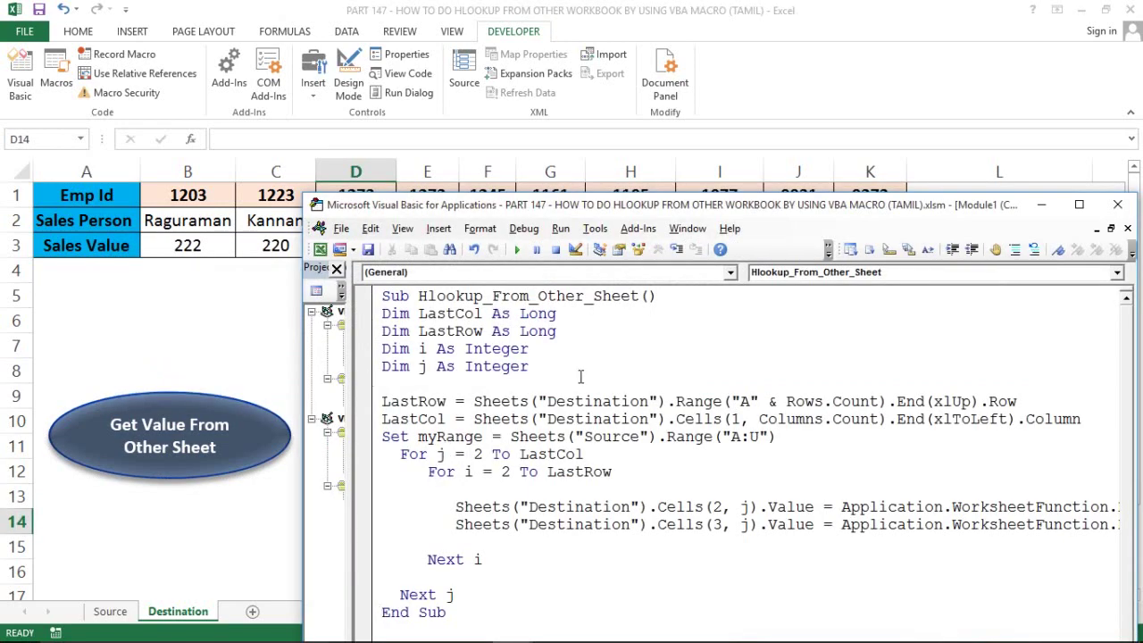
pyautogui.doubleClick(692, 215)
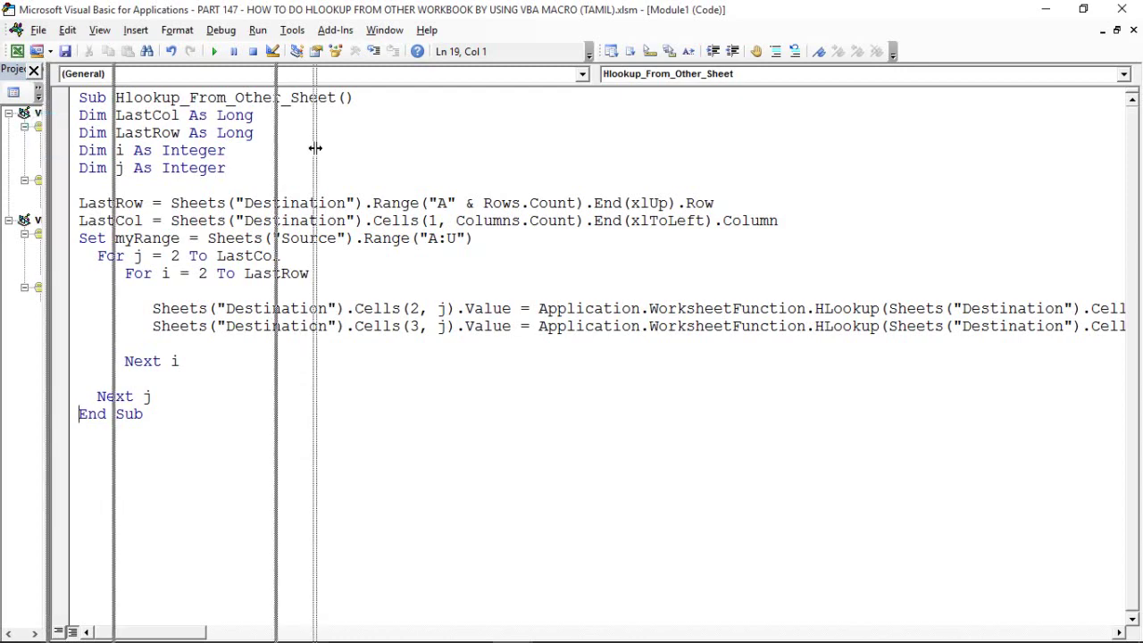
pyautogui.moveTo(47, 132); pyautogui.dragTo(313, 143)
pyautogui.doubleClick(82, 207)
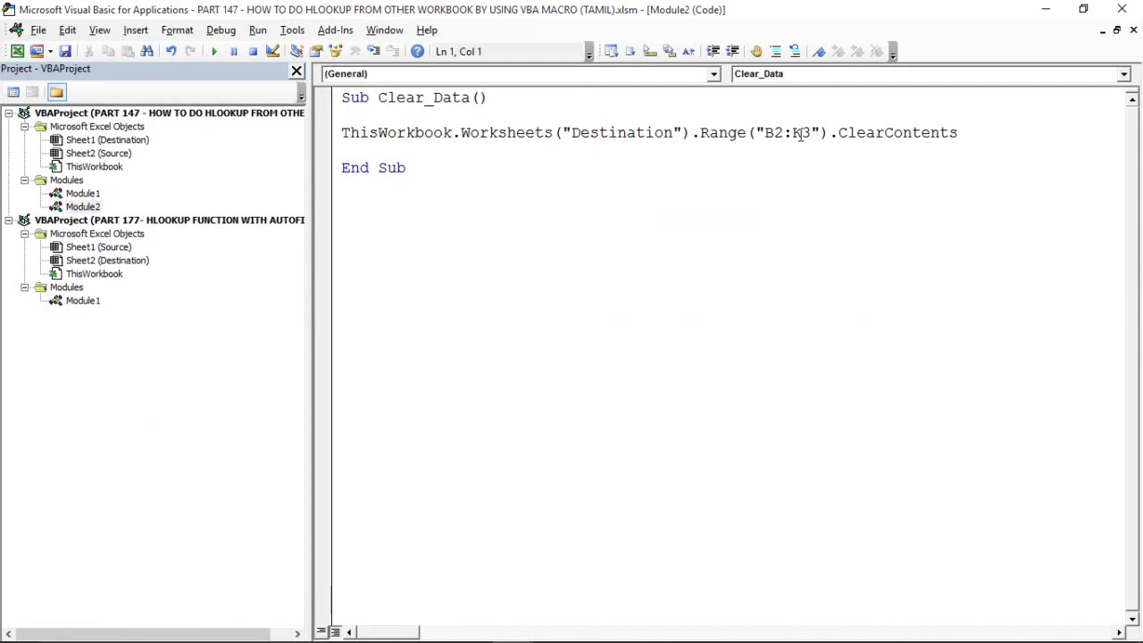
pyautogui.hotkey('alt', 'F11')
# - Run Clear Contents From Specific Range, then Get Value From Other Sheet to refill the rows
pyautogui.click(938, 223)
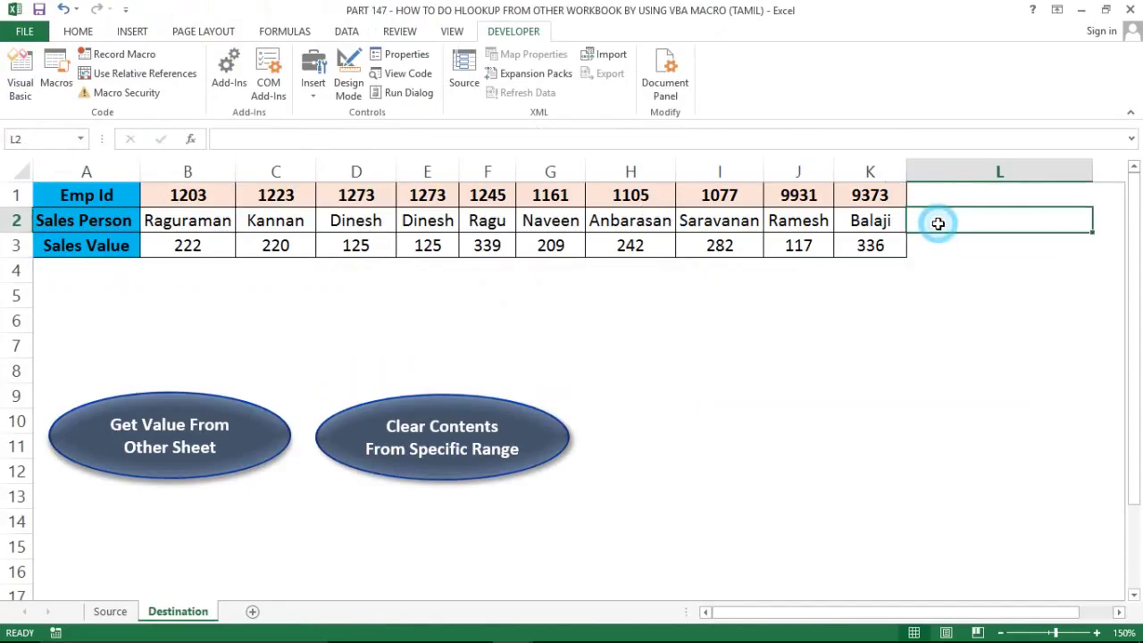
pyautogui.hotkey('alt', 'F11')
pyautogui.hotkey('alt', 'F11')
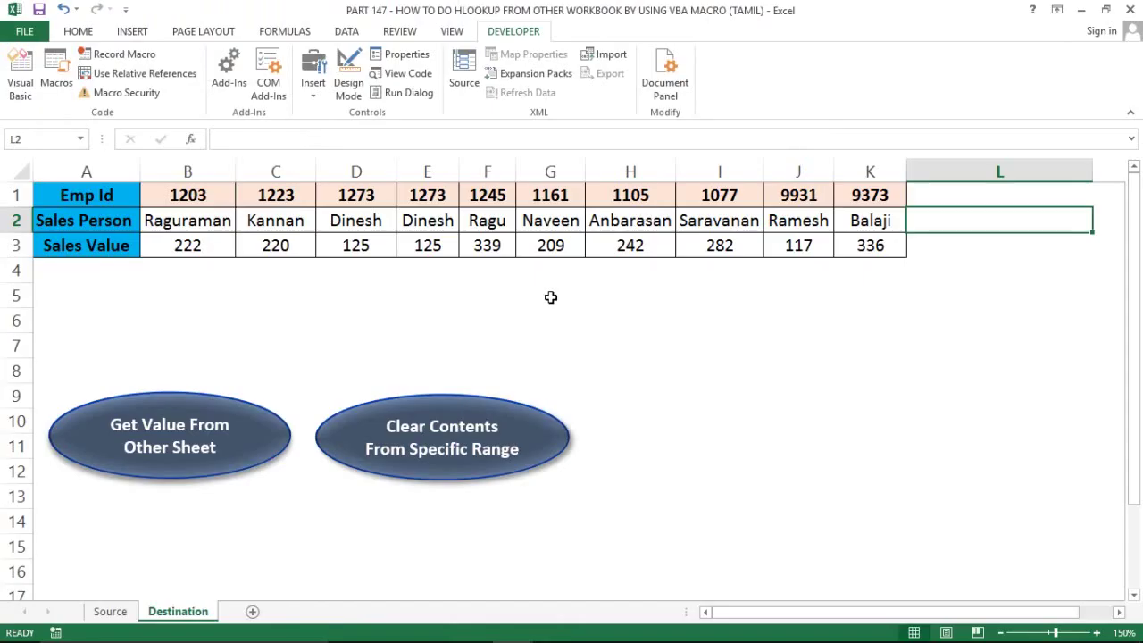
pyautogui.click(551, 298)
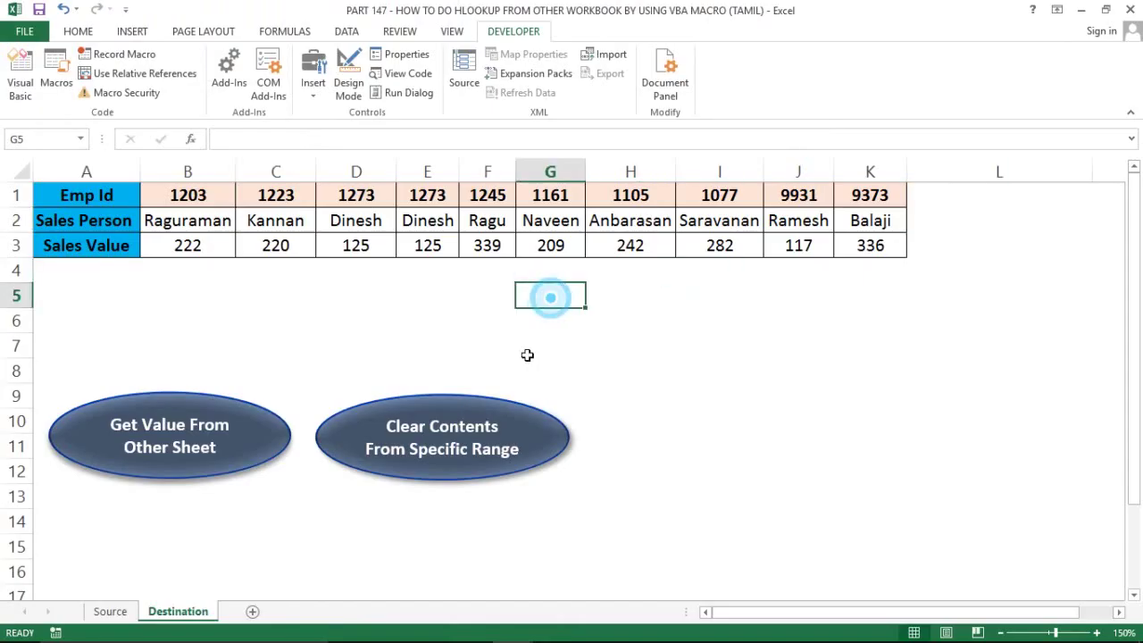
pyautogui.click(490, 438)
pyautogui.click(128, 451)
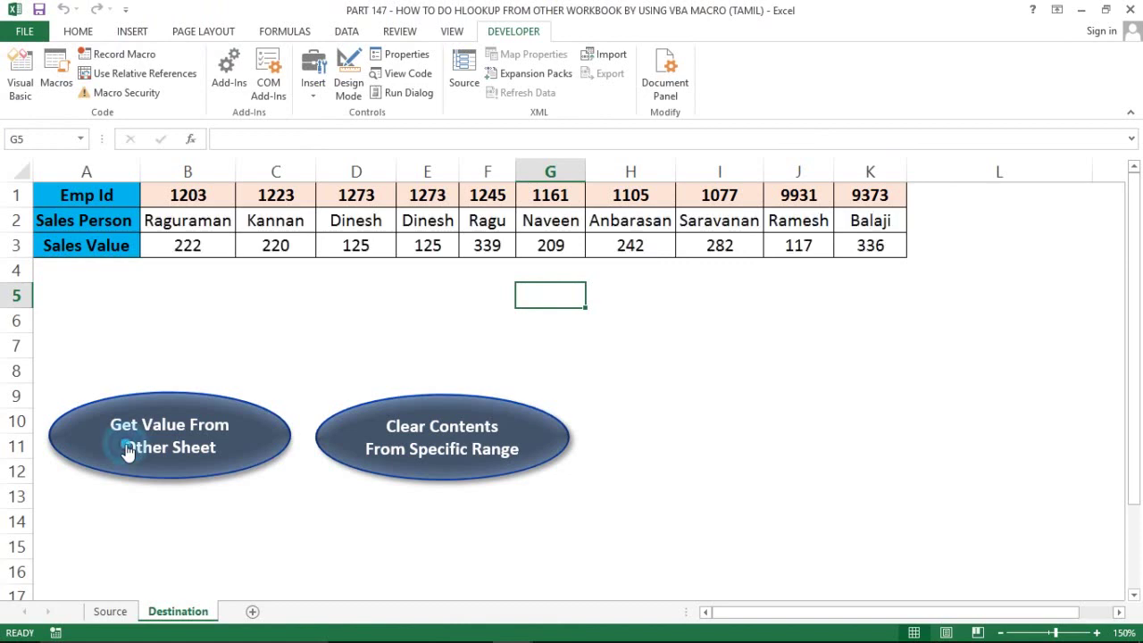
pyautogui.click(434, 456)
pyautogui.click(179, 453)
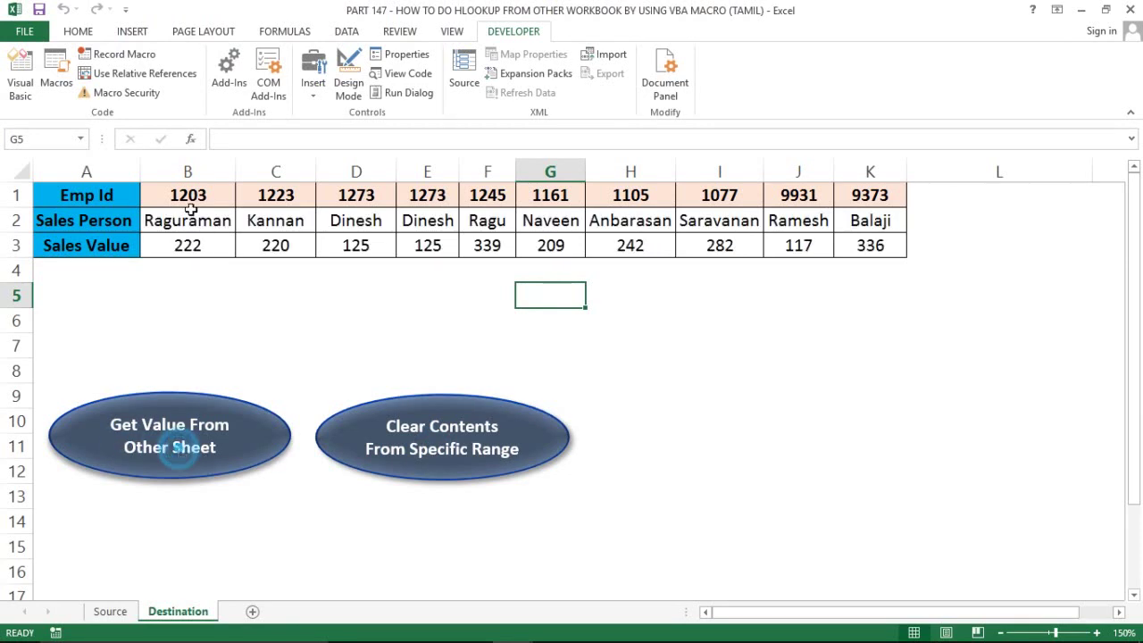
# - Check the refilled B2:K3 results and save the workbook
pyautogui.click(193, 220)
pyautogui.press('Down')
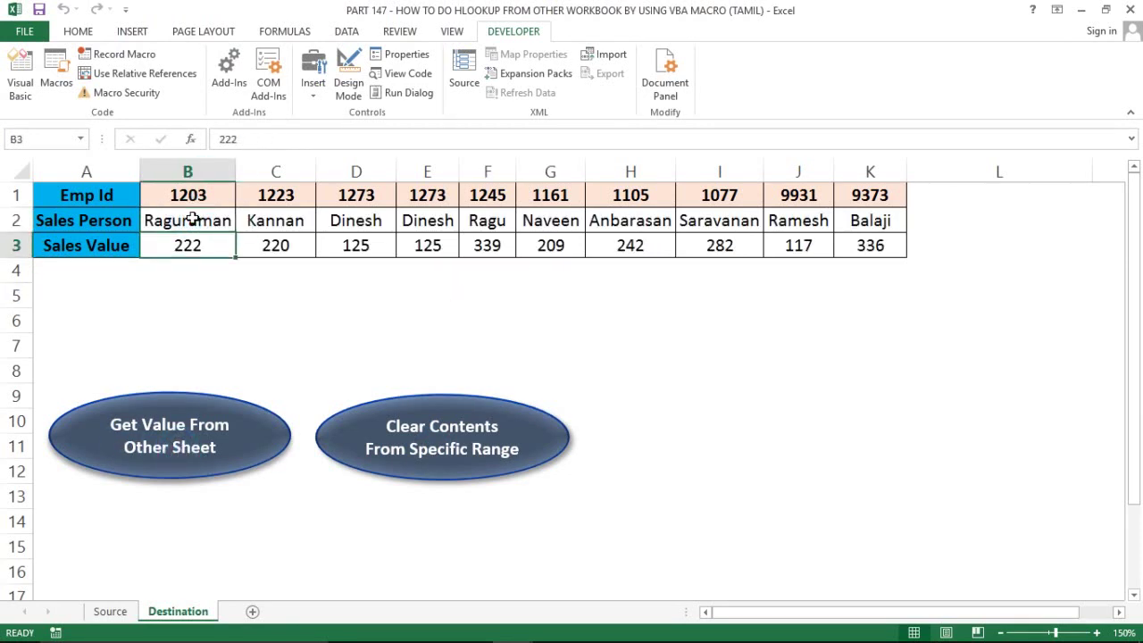
pyautogui.click(193, 220)
pyautogui.hotkey('shift', 'Down')
pyautogui.hotkey('ctrl', 'shift', 'Right')
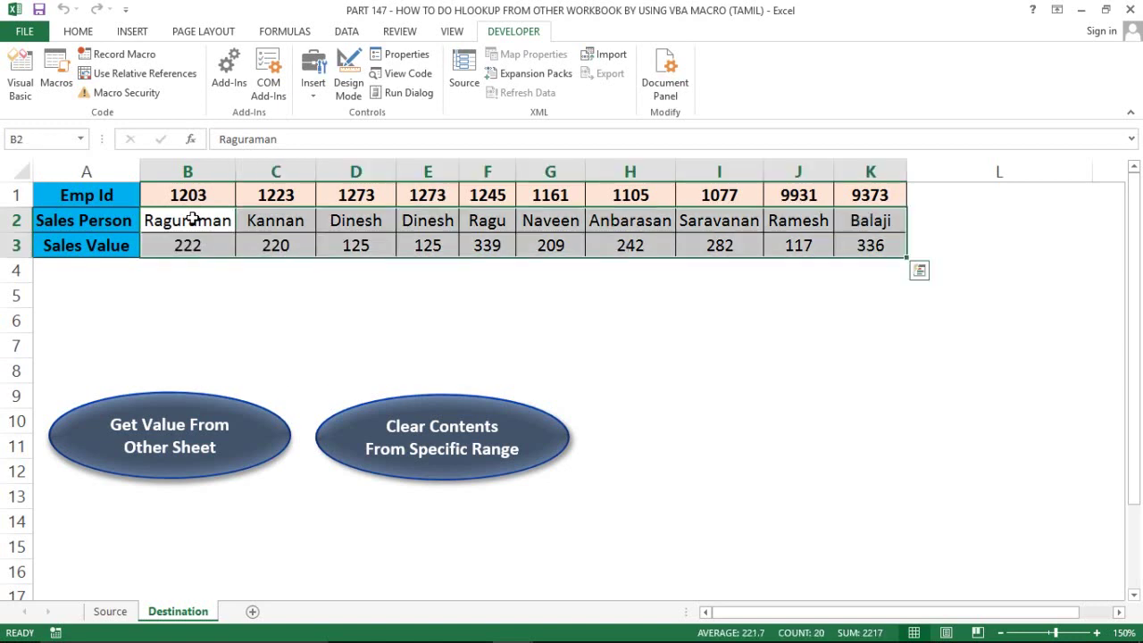
pyautogui.click(193, 220)
pyautogui.hotkey('ctrl', 's')
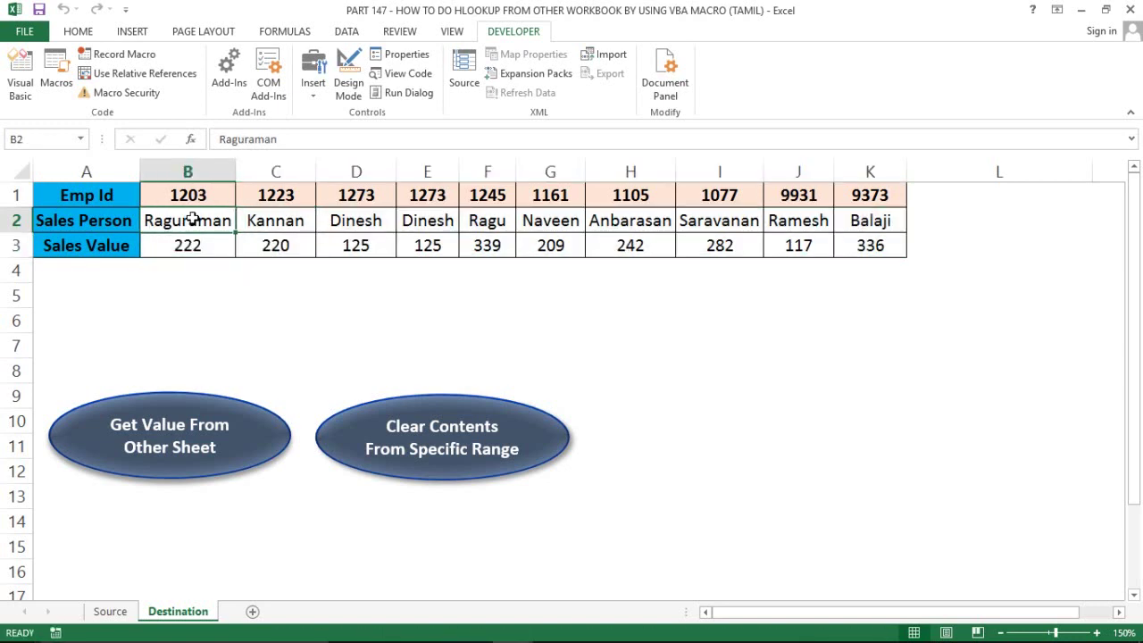
# - Glance at the macro code, return to the Destination sheet and save PART 147 with Ctrl+S
pyautogui.hotkey('alt', 'F11')
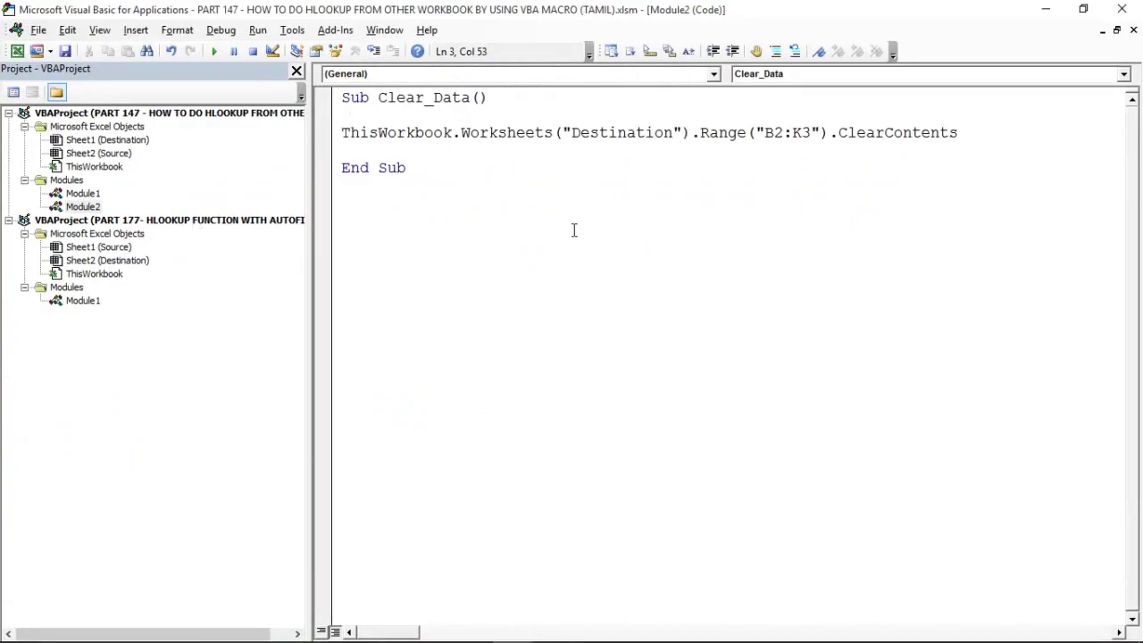
pyautogui.hotkey('alt', 'F11')
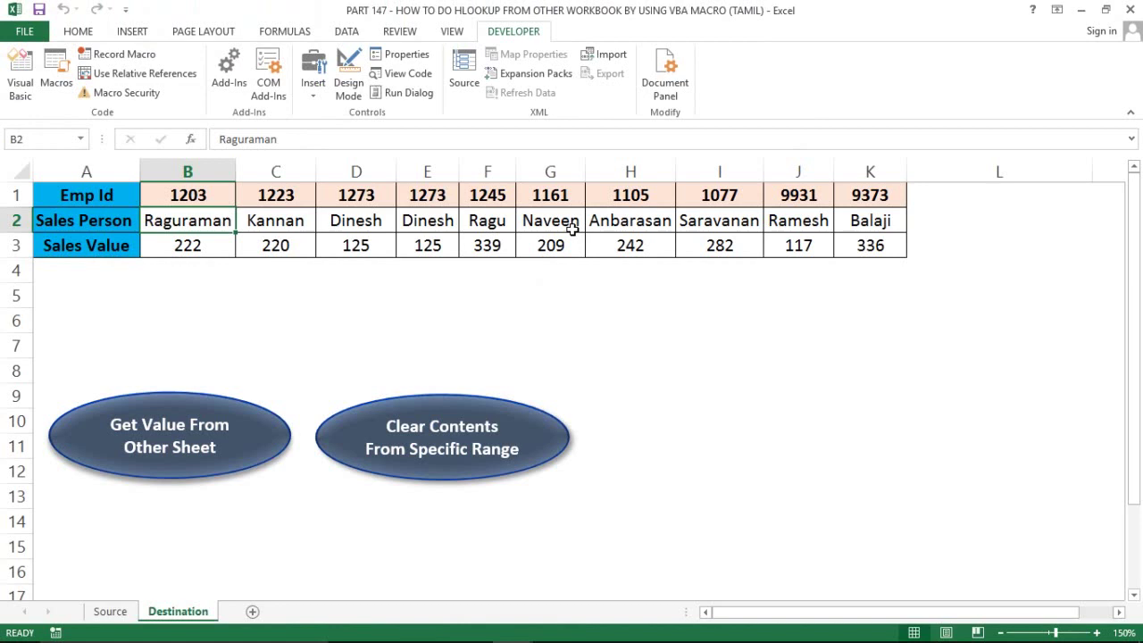
pyautogui.click(761, 304)
pyautogui.hotkey('ctrl', 's')
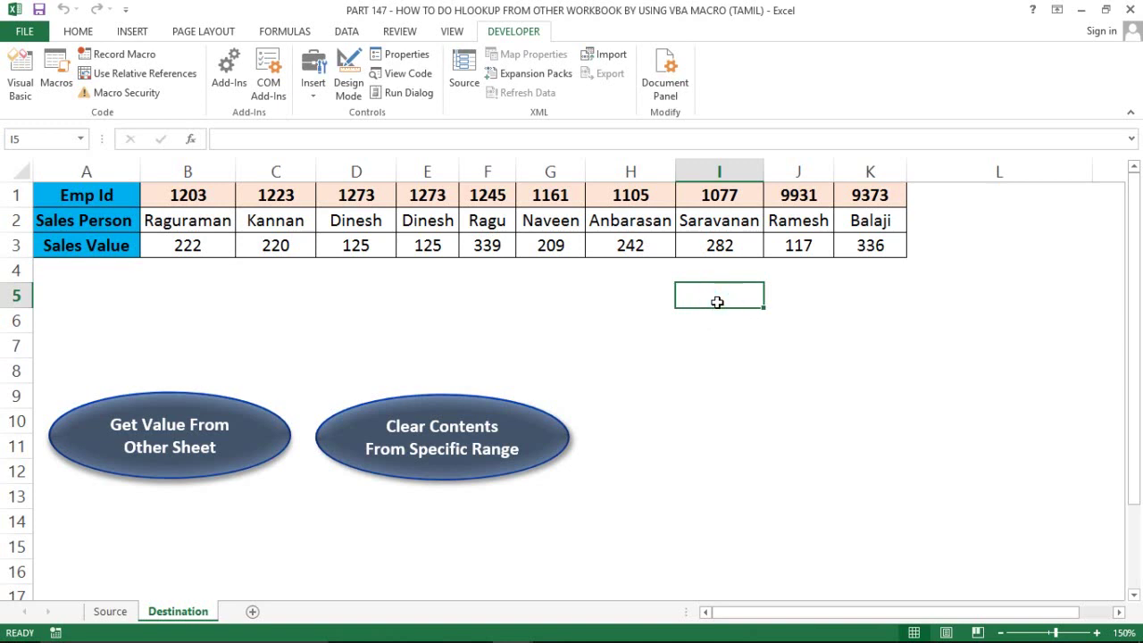
pyautogui.click(645, 313)
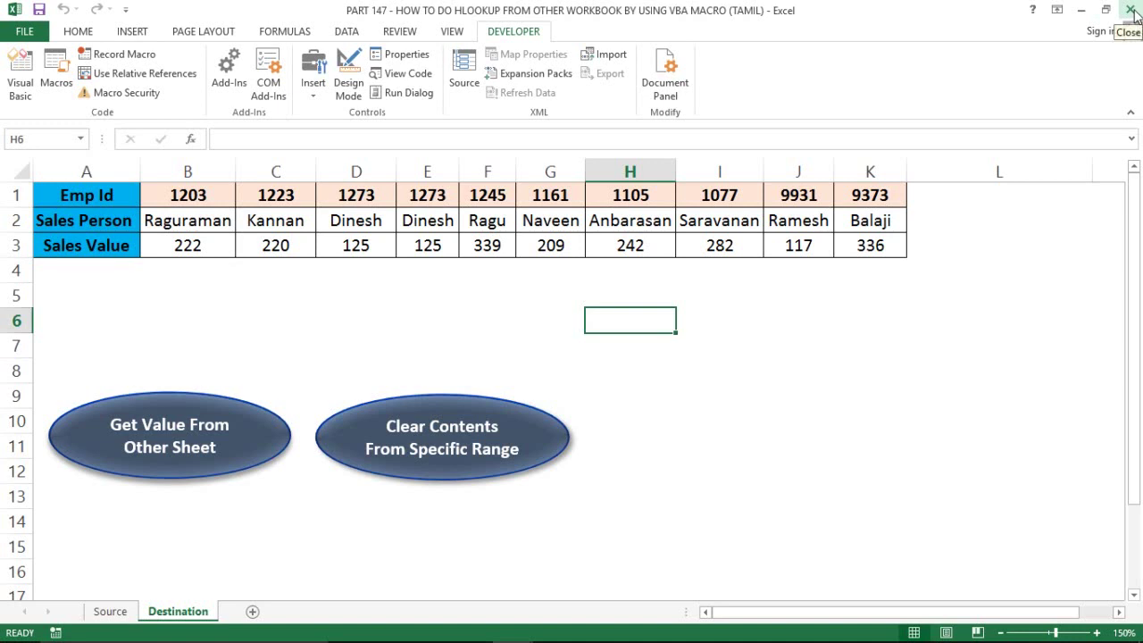
# - Close the PART 147 workbook and save PART 177
pyautogui.click(1132, 11)
pyautogui.click(670, 199)
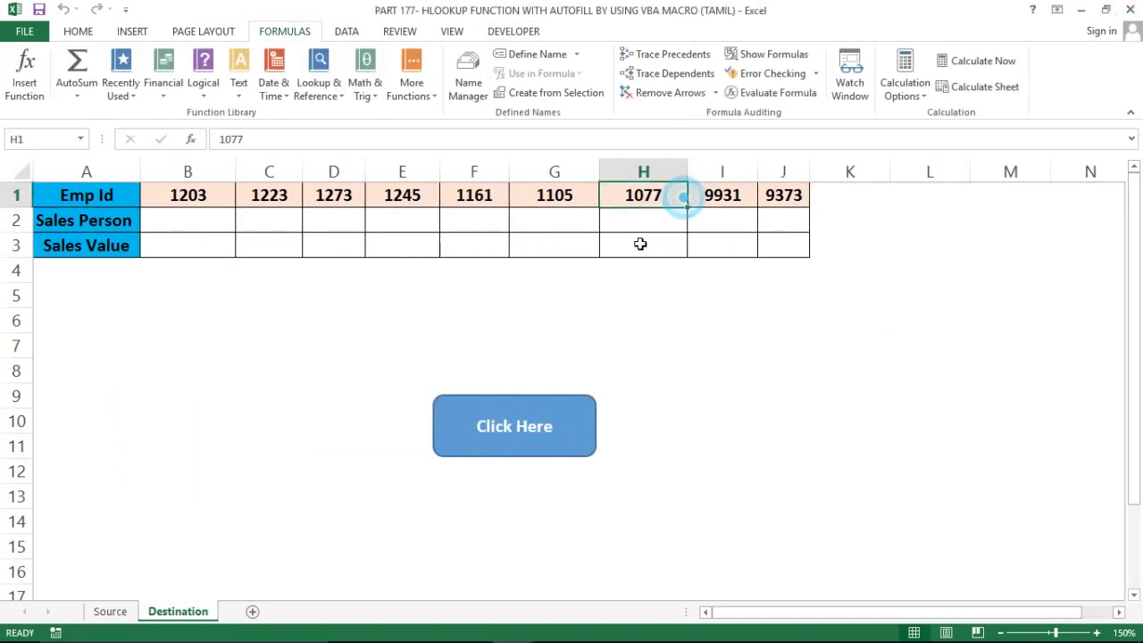
pyautogui.click(609, 279)
pyautogui.hotkey('ctrl', 's')
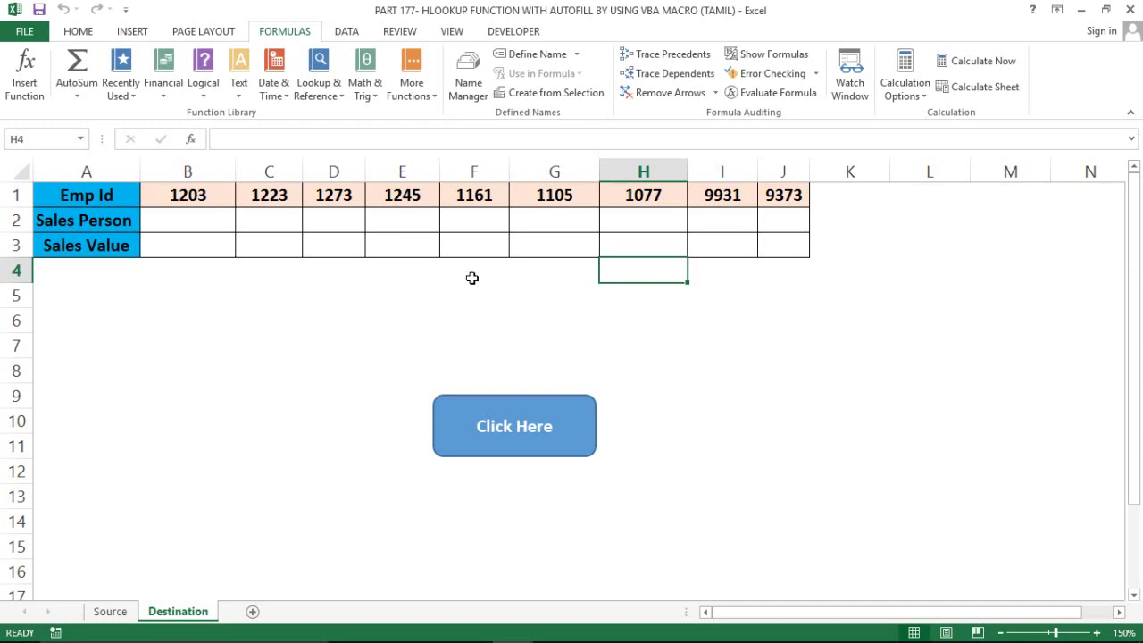
pyautogui.click(472, 276)
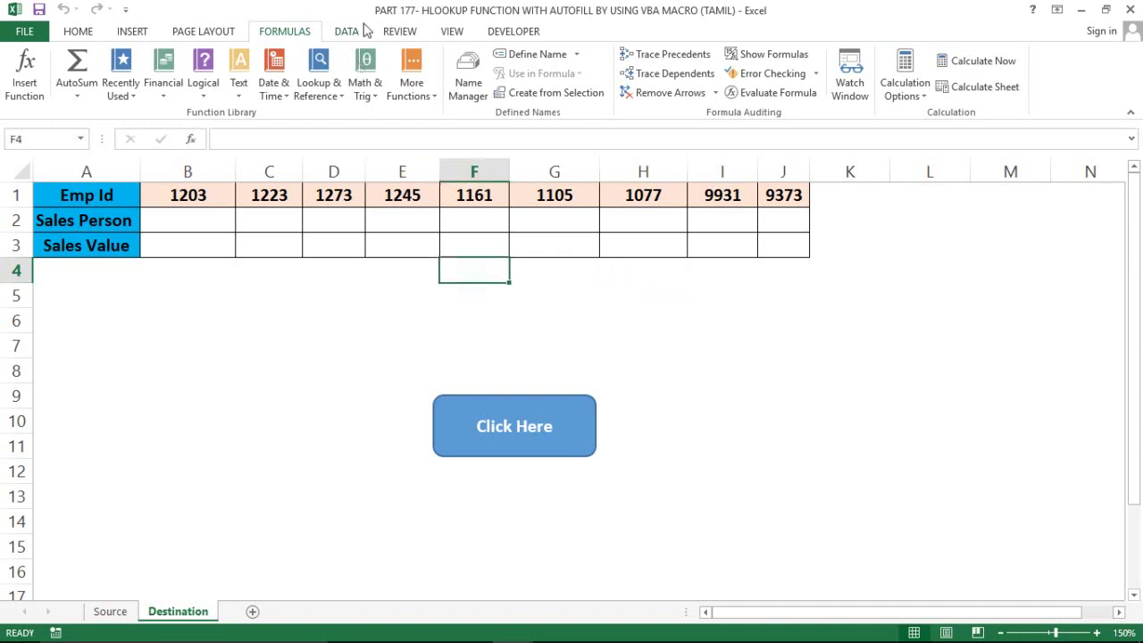
# - Insert a new empty module into the PART 177 VBA project from the Developer tab
pyautogui.click(505, 36)
pyautogui.click(20, 76)
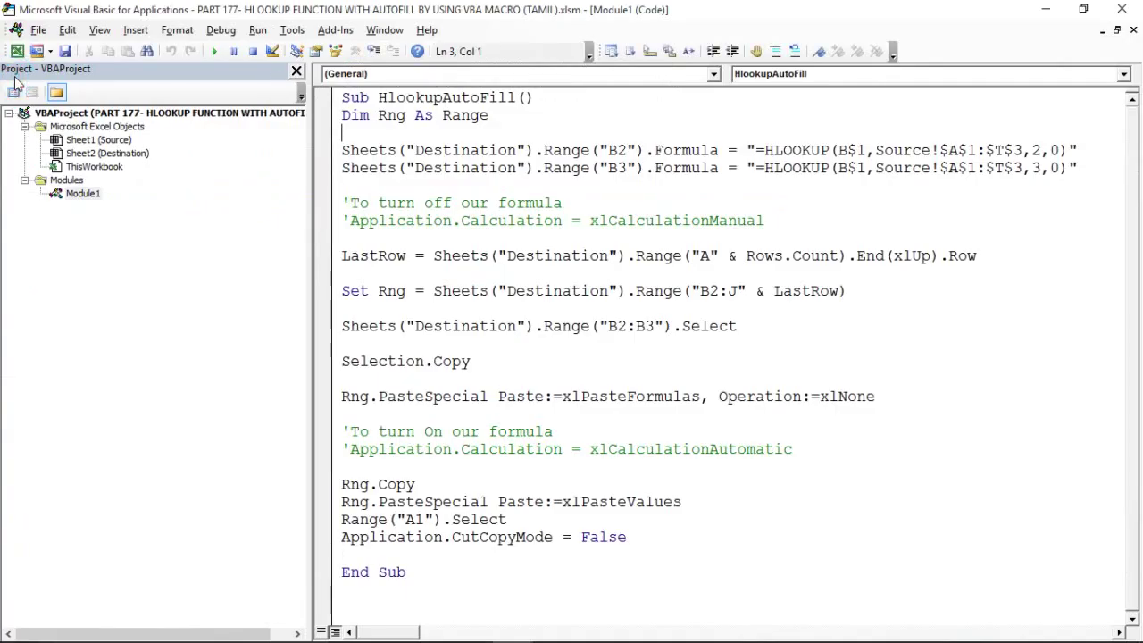
pyautogui.click(440, 292)
pyautogui.click(136, 30)
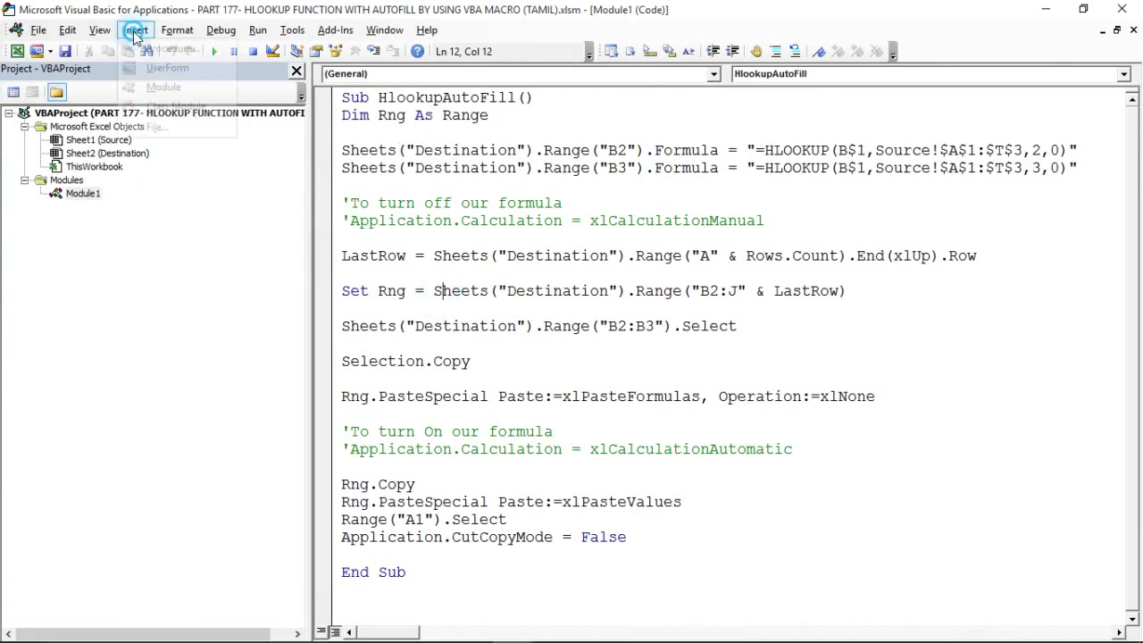
pyautogui.click(166, 89)
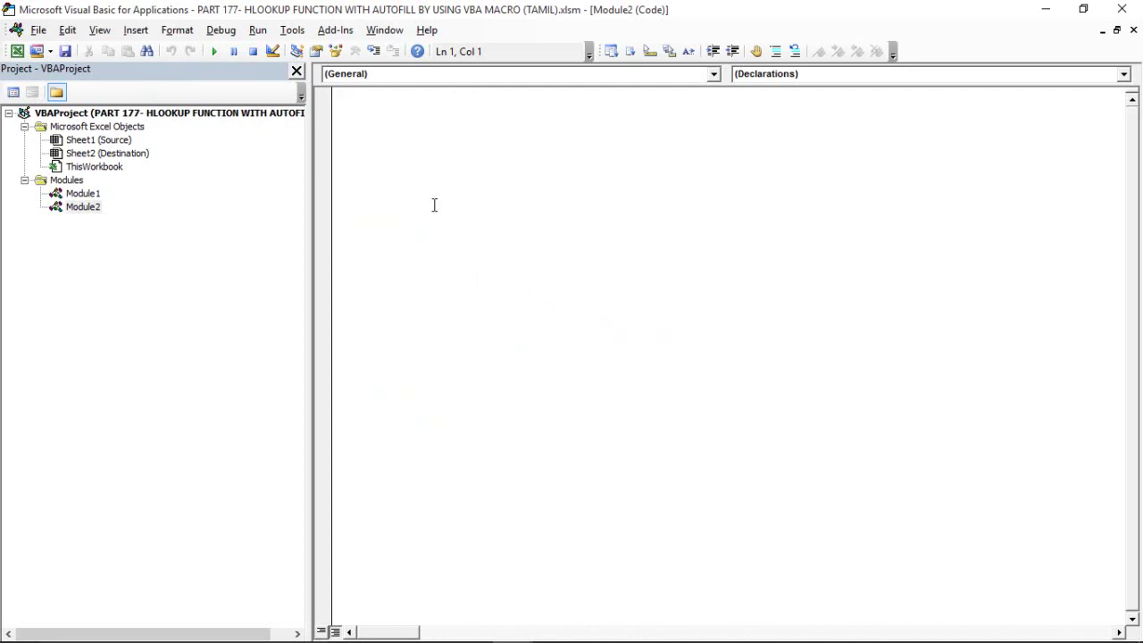
# - Start the macro with the header line Sub HLookupFunction_AutoFill
pyautogui.write('Sub ')
pyautogui.write('HL')
pyautogui.press('BackSpace')
pyautogui.write('Loo')
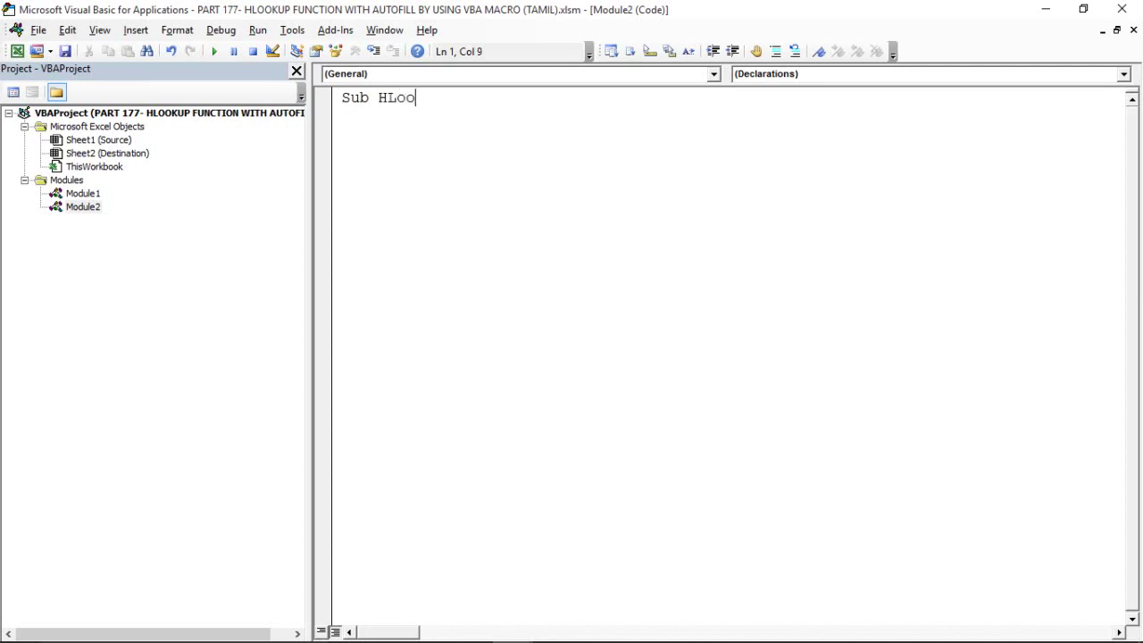
pyautogui.write('kup')
pyautogui.write('F')
pyautogui.write('y')
pyautogui.press('BackSpace')
pyautogui.press('BackSpace')
pyautogui.write('Aut')
pyautogui.press('BackSpace')
pyautogui.press('BackSpace')
pyautogui.press('BackSpace')
pyautogui.write('unction_')
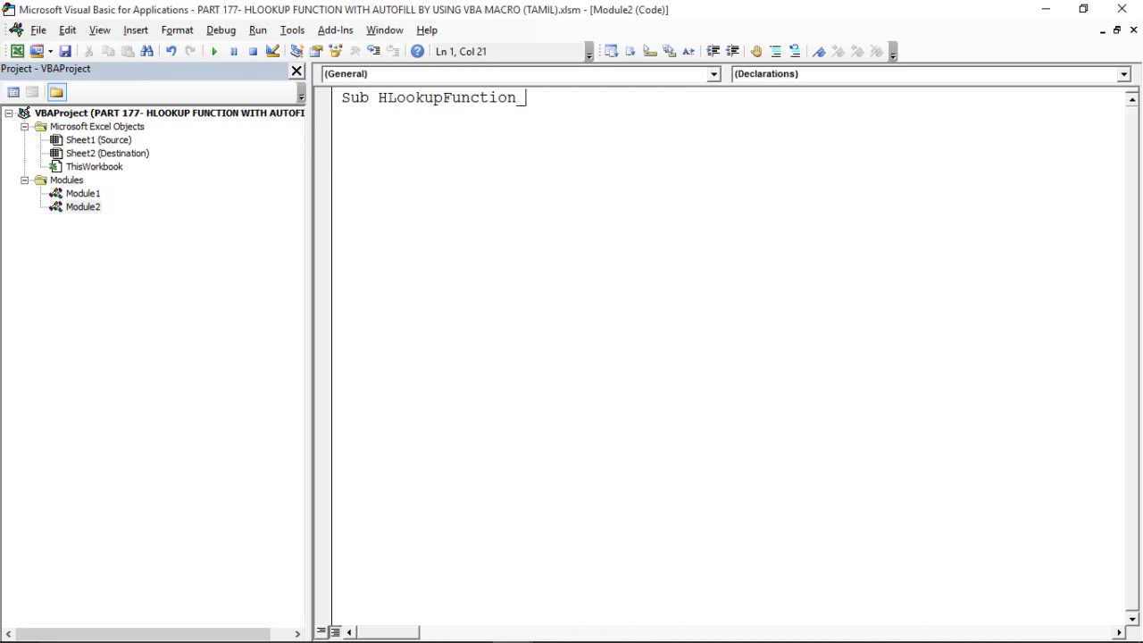
pyautogui.write('Auto')
pyautogui.write('Fill')
pyautogui.press('Return')
pyautogui.press('Return')
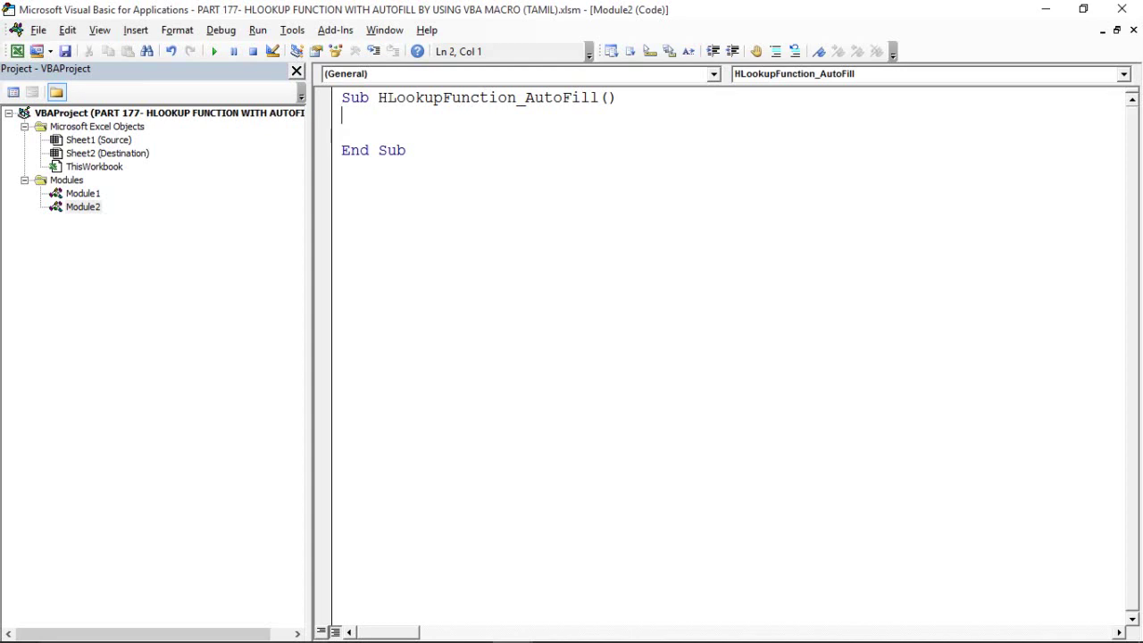
# - Add the declarations Dim Rng As Range and Dim LastRow As Long below the header
pyautogui.write('Di')
pyautogui.write('m')
pyautogui.write('Rng as r')
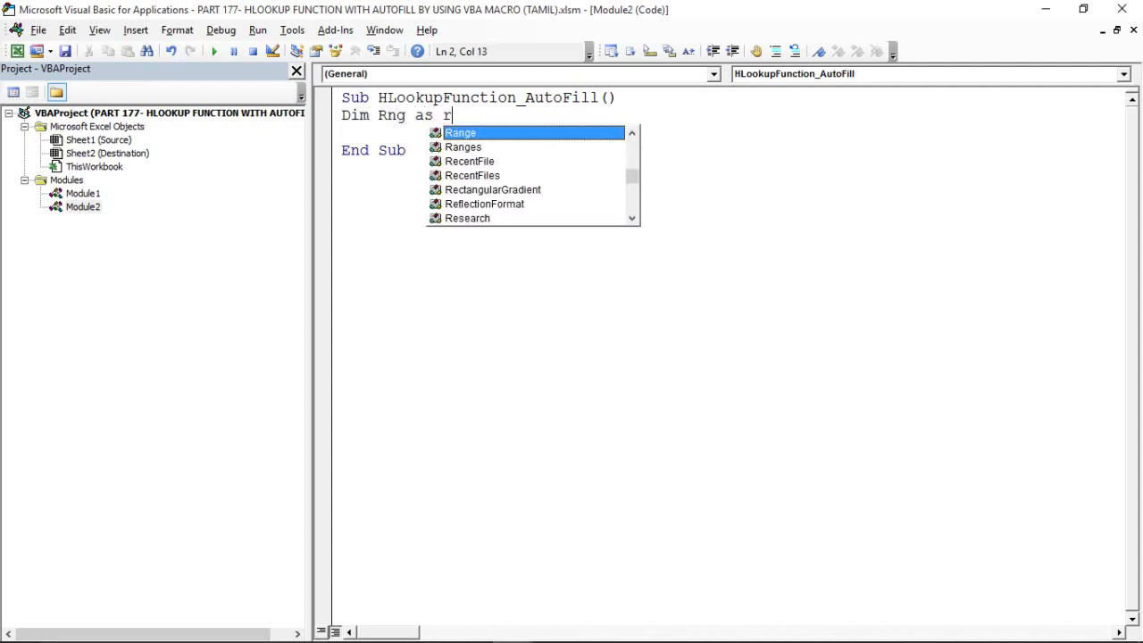
pyautogui.write('an')
pyautogui.press('Tab')
pyautogui.press('Return')
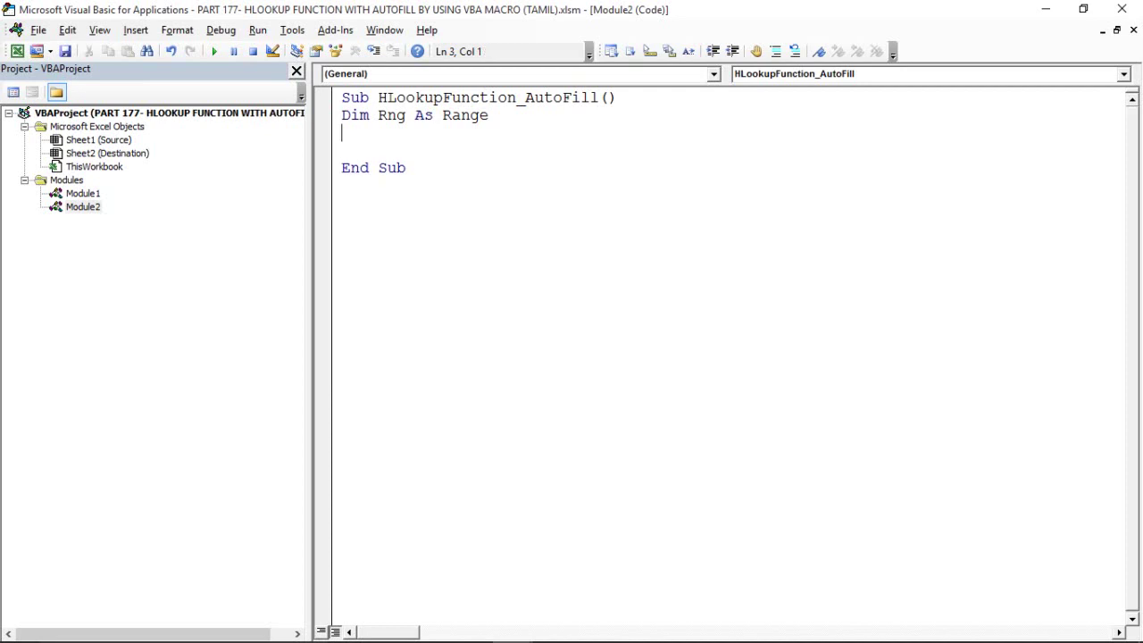
pyautogui.write('dimn')
pyautogui.press('BackSpace')
pyautogui.press('BackSpace')
pyautogui.write('m Last')
pyautogui.write('Row as lo')
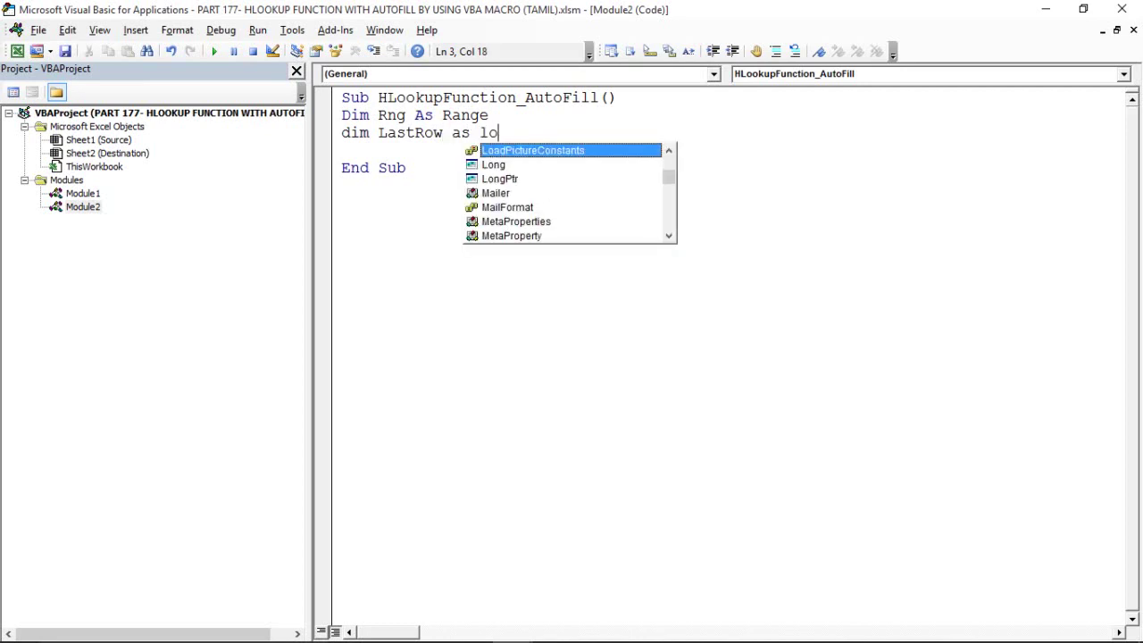
pyautogui.write('ng')
pyautogui.press('Tab')
pyautogui.press('Return')
pyautogui.press('Return')
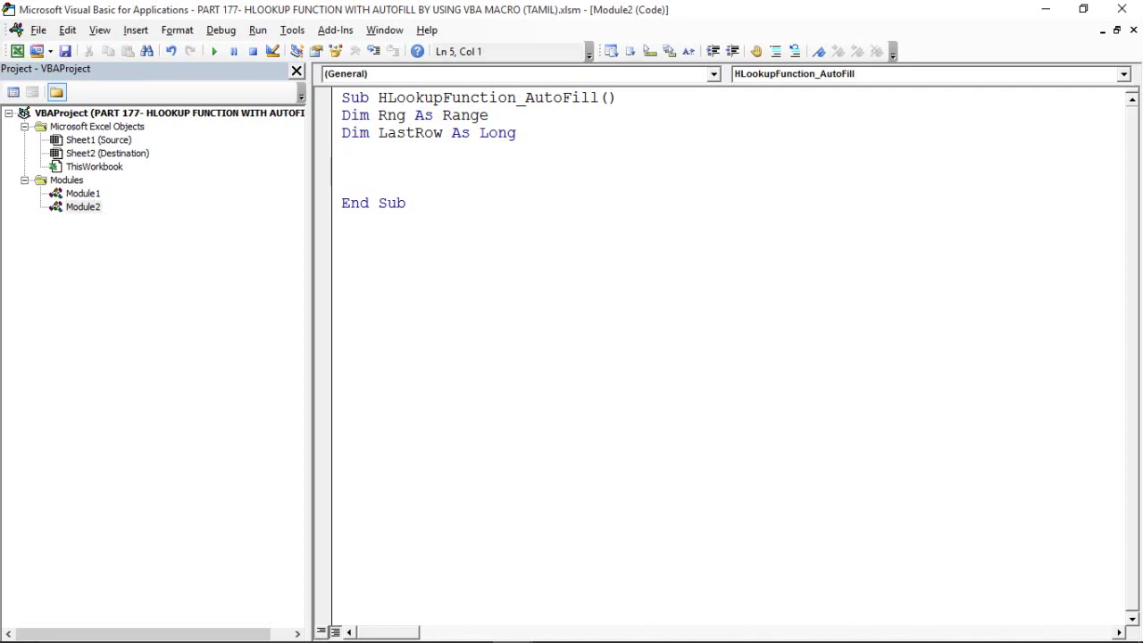
# - Write the line Sheets("Destination").Range("B2").Formula = "" in the macro
pyautogui.write('Sh')
pyautogui.write('eets(')
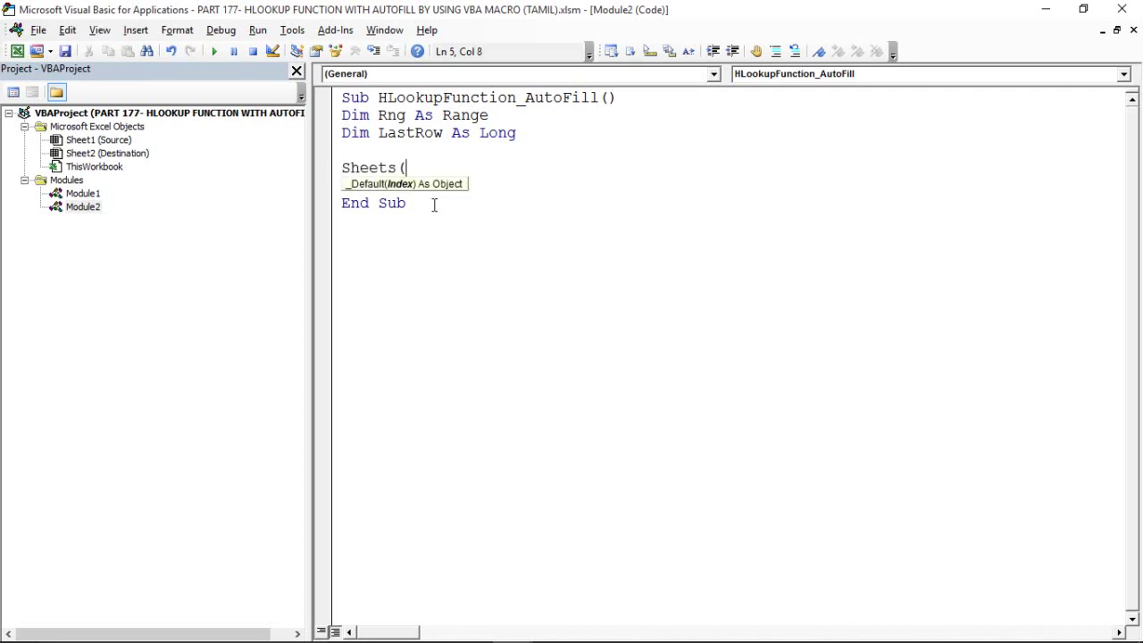
pyautogui.write('"S')
pyautogui.press('BackSpace')
pyautogui.write('D')
pyautogui.write('estination')
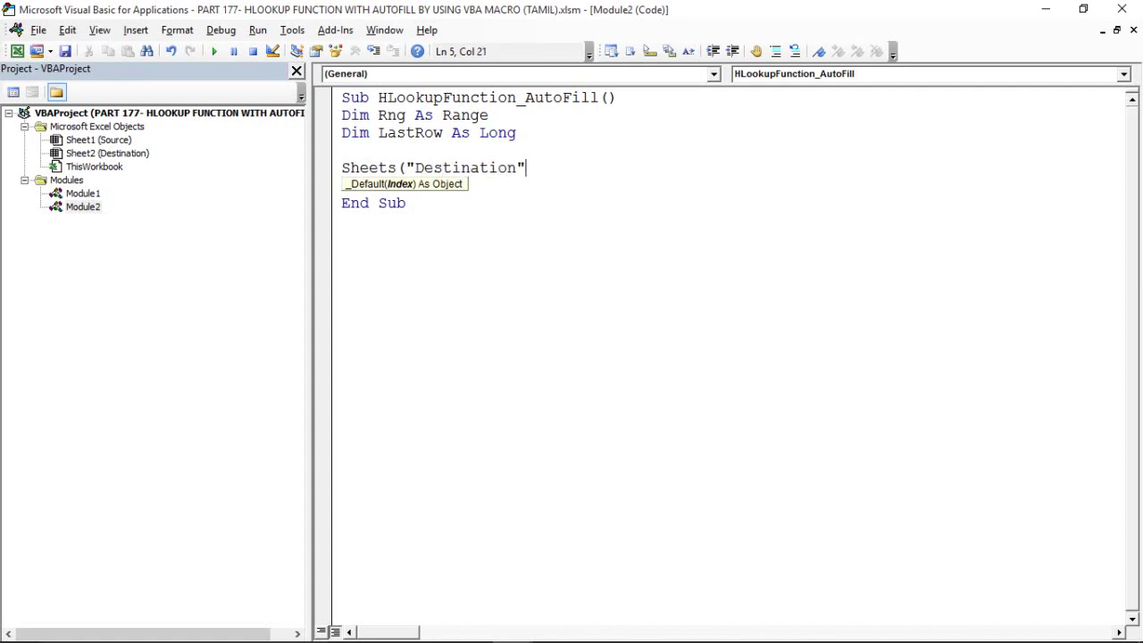
pyautogui.write(').r')
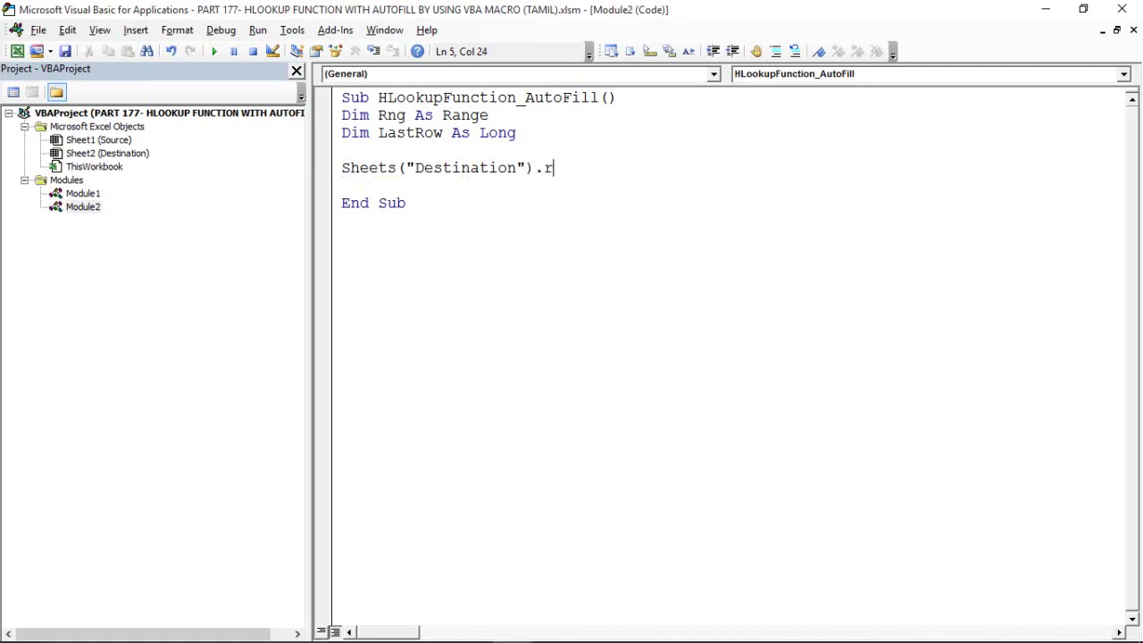
pyautogui.write('ange(')
pyautogui.write('"B')
pyautogui.write('2").')
pyautogui.write('for')
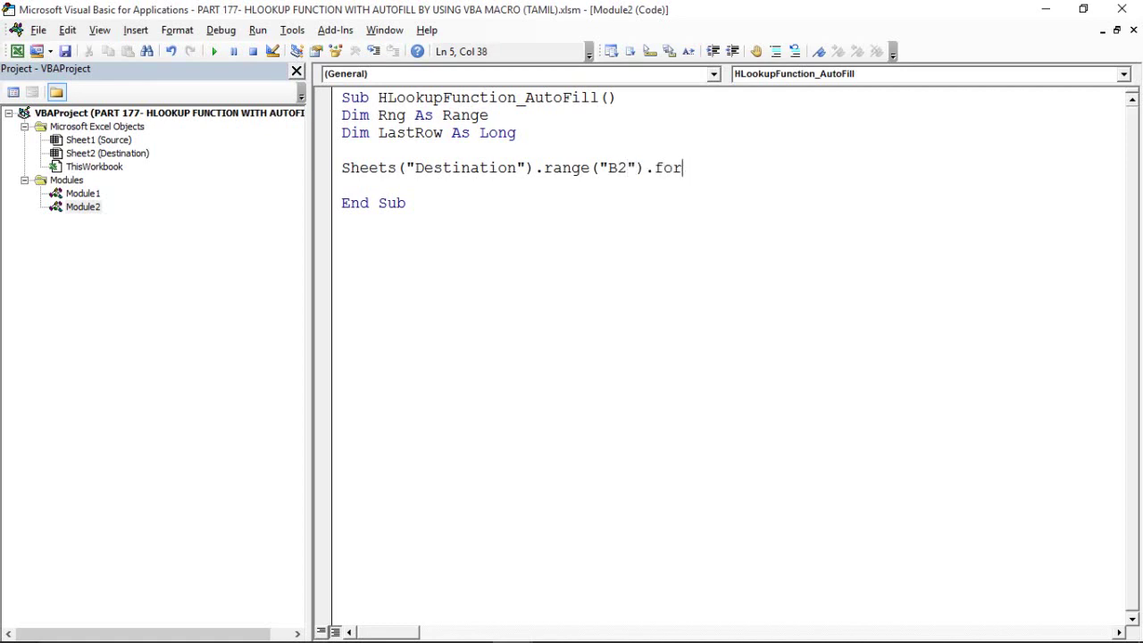
pyautogui.write(',mula')
pyautogui.write('=')
pyautogui.click(434, 250)
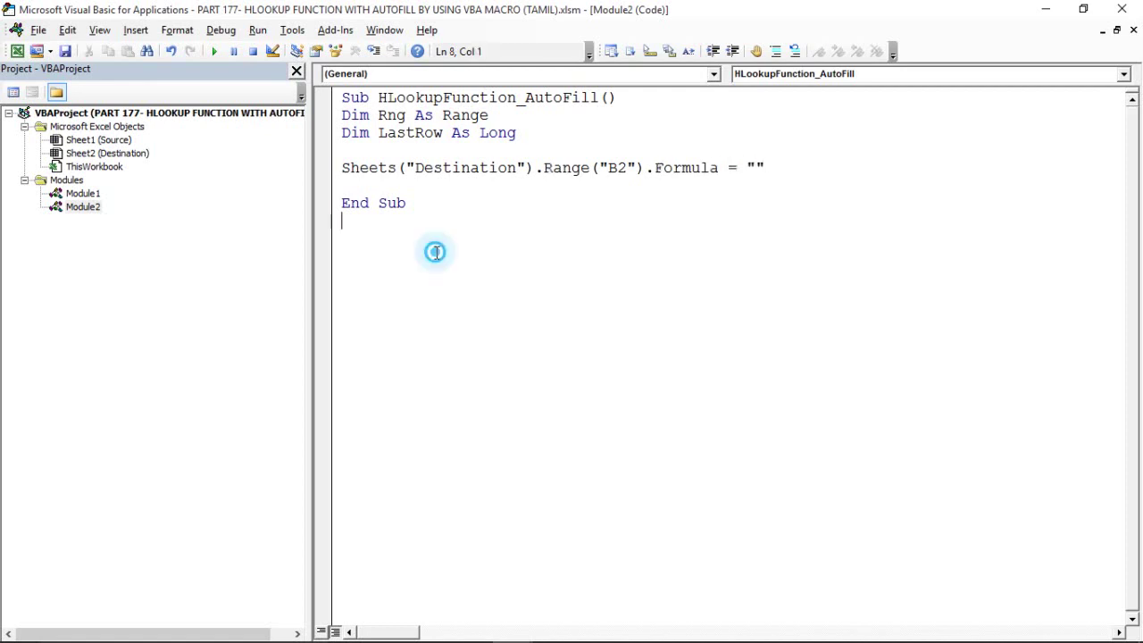
# - Check Destination cells B2 and B3 in the workbook, then return to the code
pyautogui.click(543, 218)
pyautogui.hotkey('alt', 'F11')
pyautogui.click(210, 222)
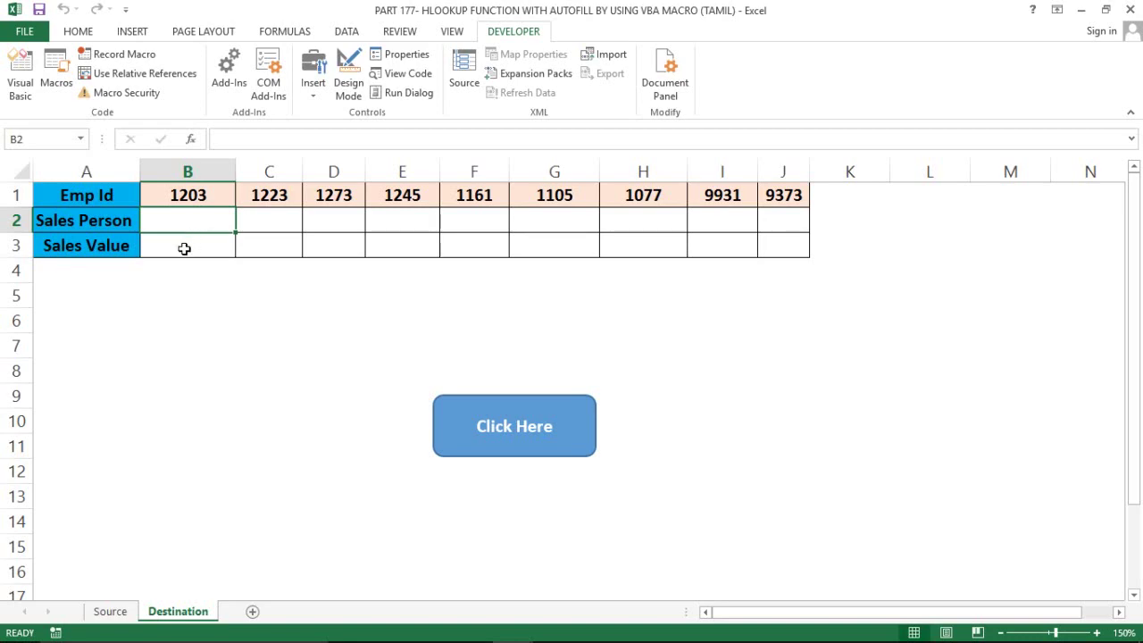
pyautogui.click(184, 247)
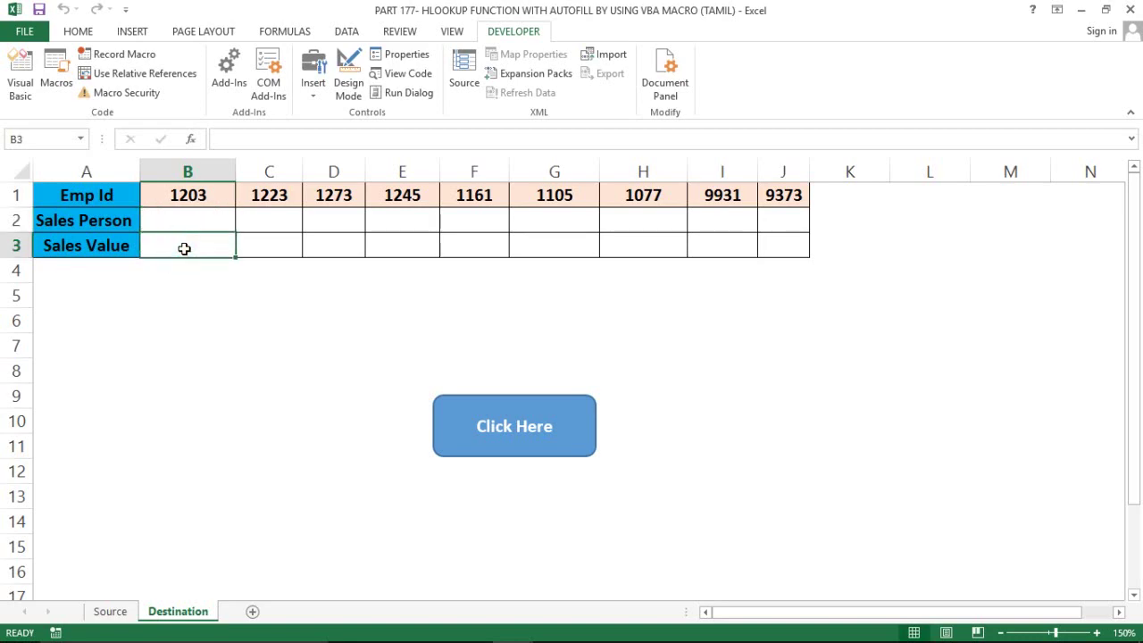
pyautogui.hotkey('alt', 'F11')
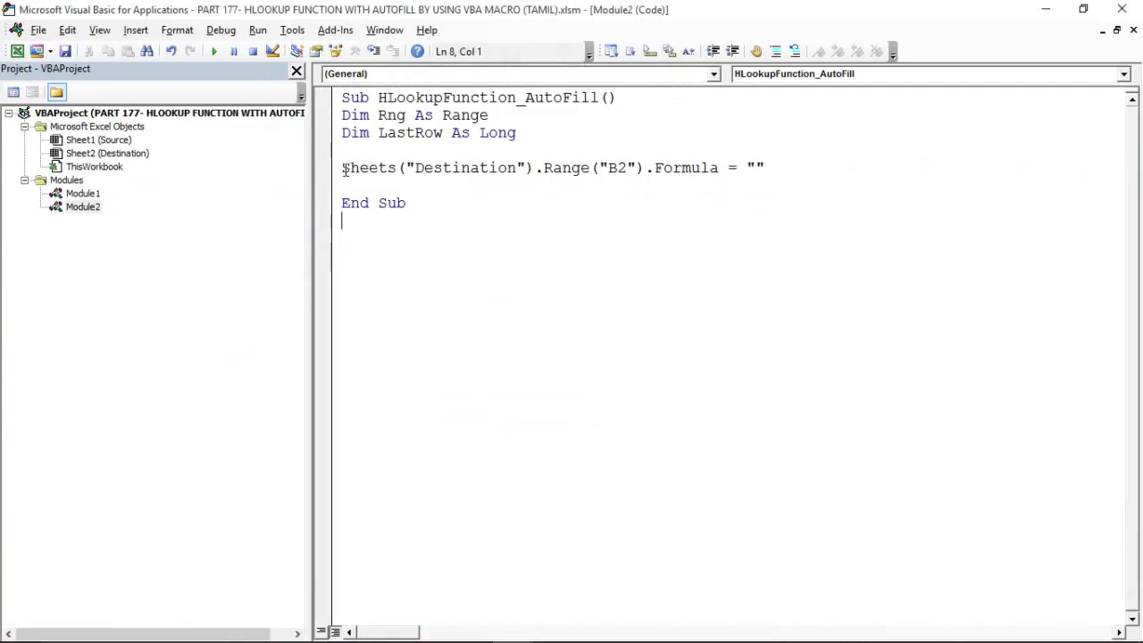
# - Duplicate the B2 formula line directly below itself
pyautogui.moveTo(343, 169); pyautogui.dragTo(715, 173)
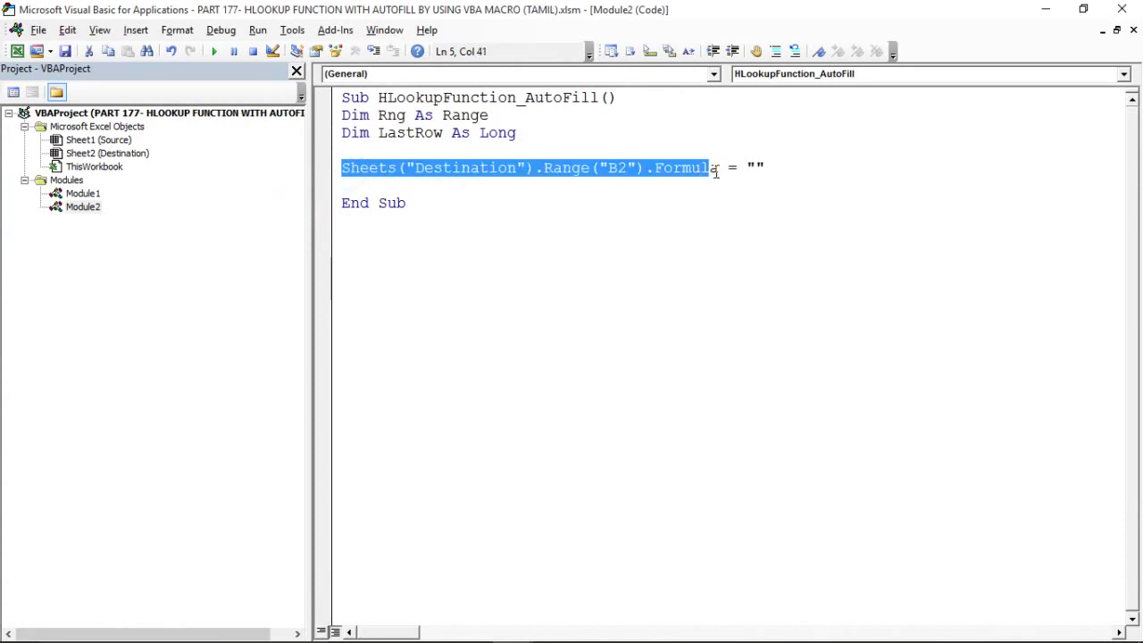
pyautogui.moveTo(716, 173); pyautogui.dragTo(775, 168)
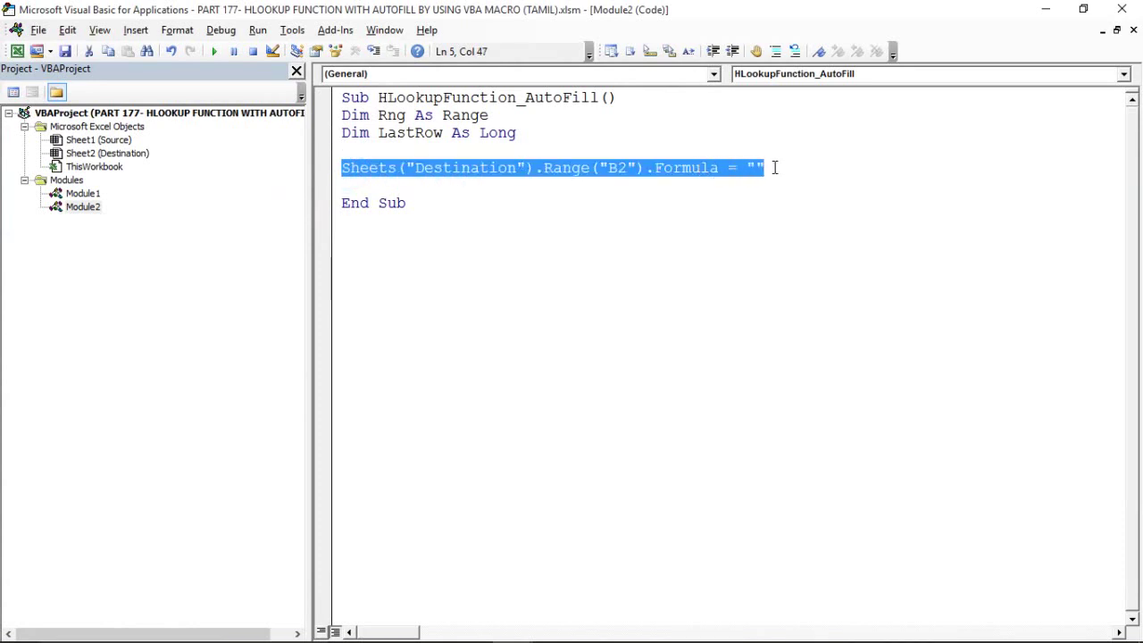
pyautogui.hotkey('ctrl', 'c')
pyautogui.click(362, 185)
pyautogui.hotkey('ctrl', 'v')
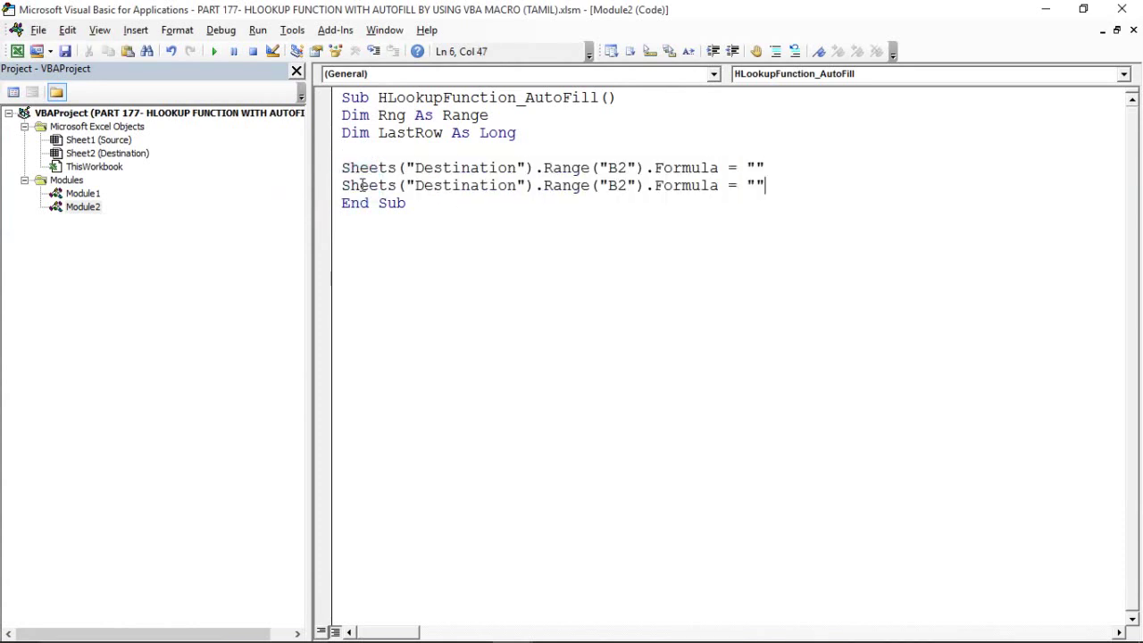
pyautogui.press('Return')
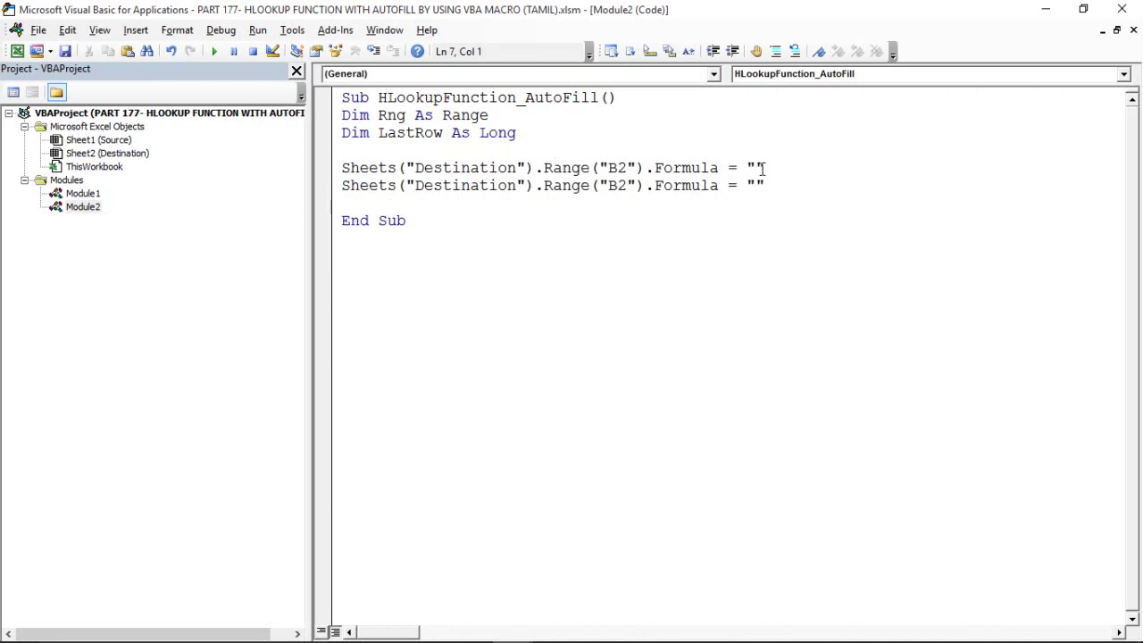
# - Change the copied line's cell reference from B2 to B3
pyautogui.click(761, 168)
pyautogui.click(628, 185)
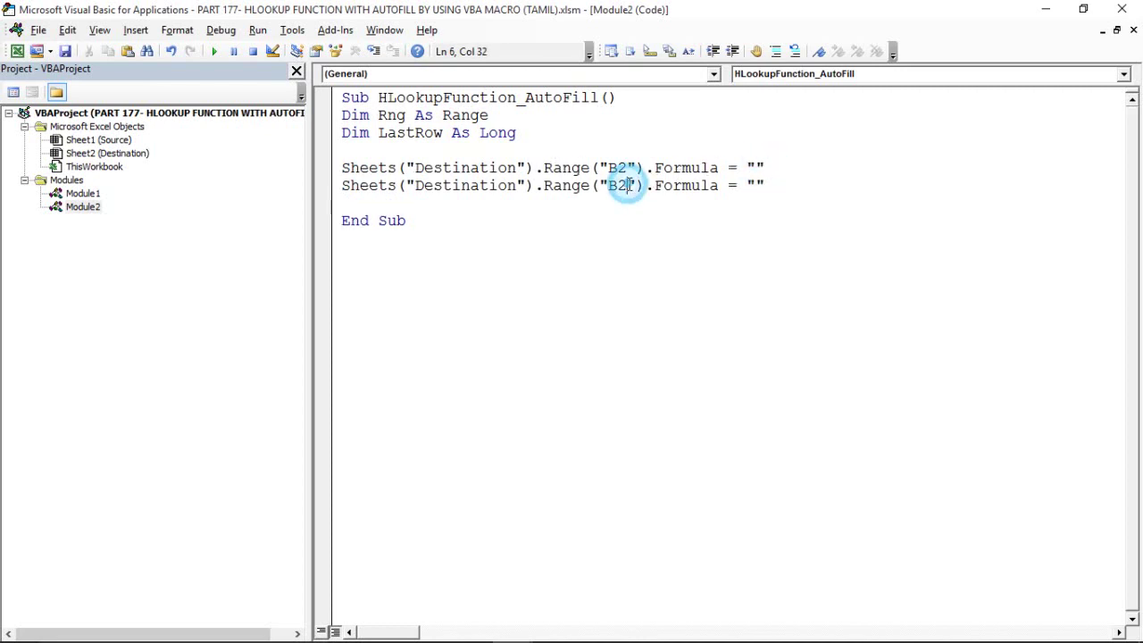
pyautogui.hotkey('shift', 'Left')
pyautogui.write('3')
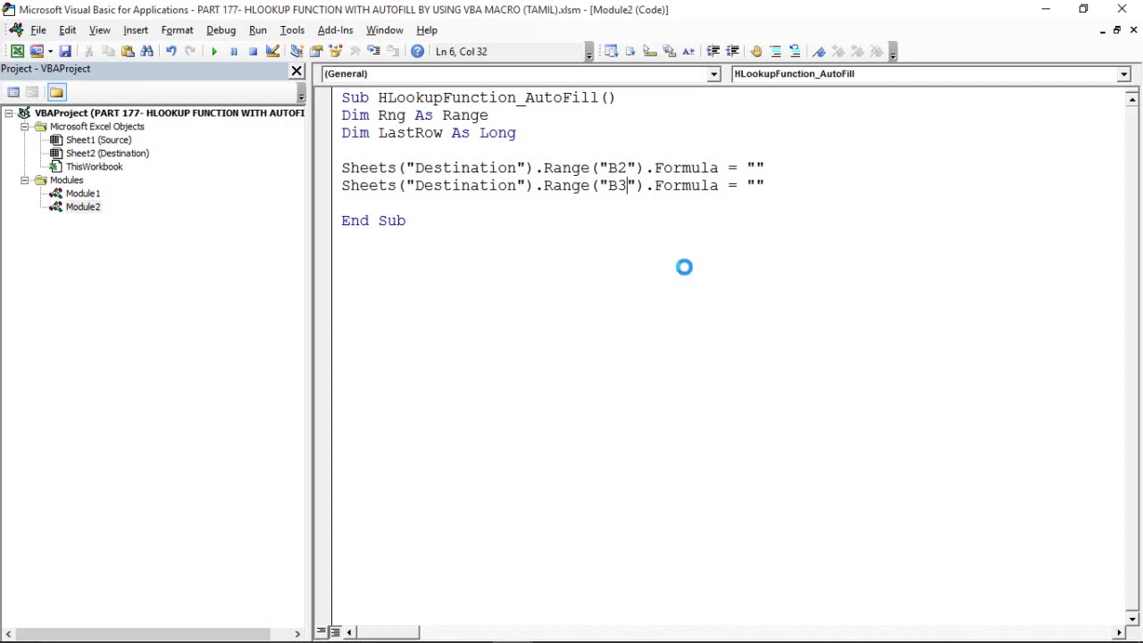
pyautogui.click(756, 165)
# - In Destination cell B2, begin =HLOOKUP( with the row-locked B$1 as lookup value
pyautogui.hotkey('alt', 'F11')
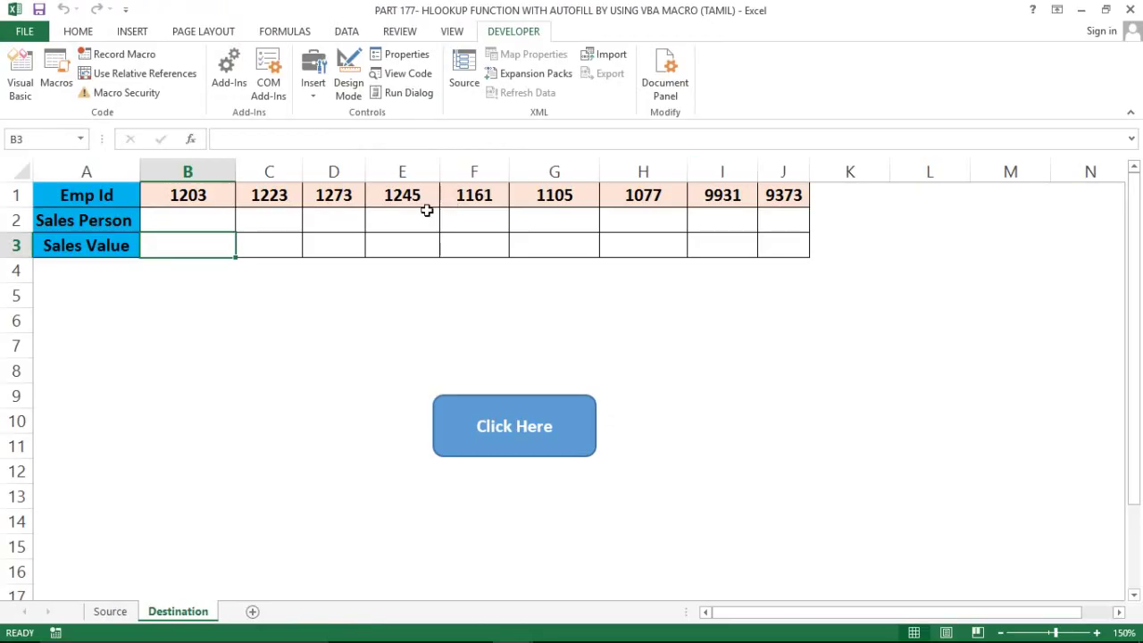
pyautogui.click(151, 224)
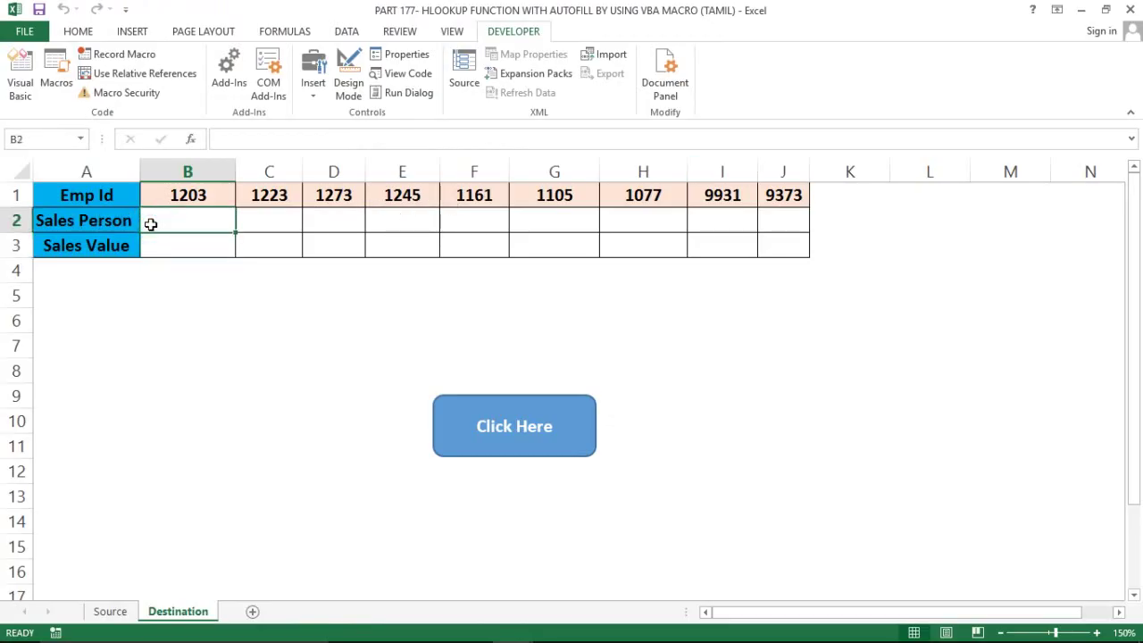
pyautogui.write('=')
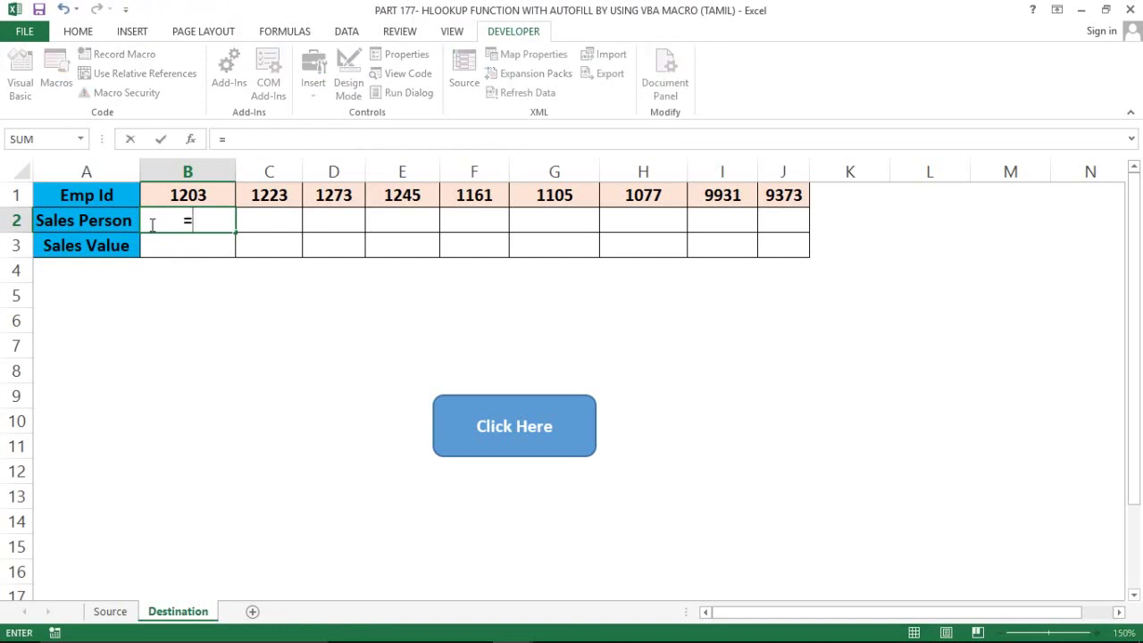
pyautogui.write('hlo')
pyautogui.press('Tab')
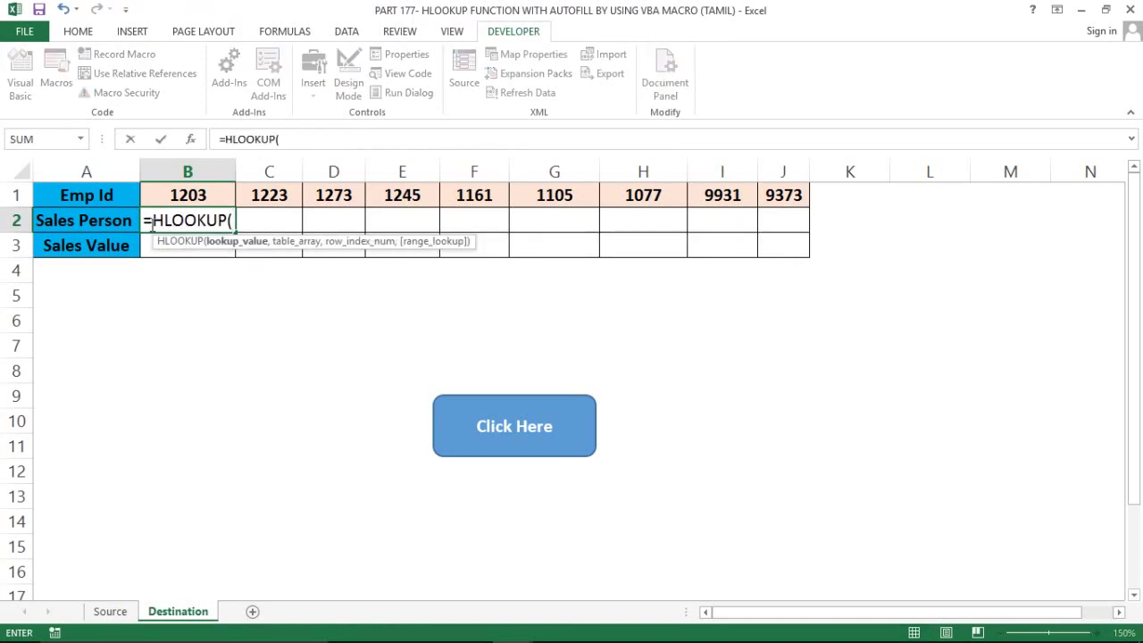
pyautogui.press('Up')
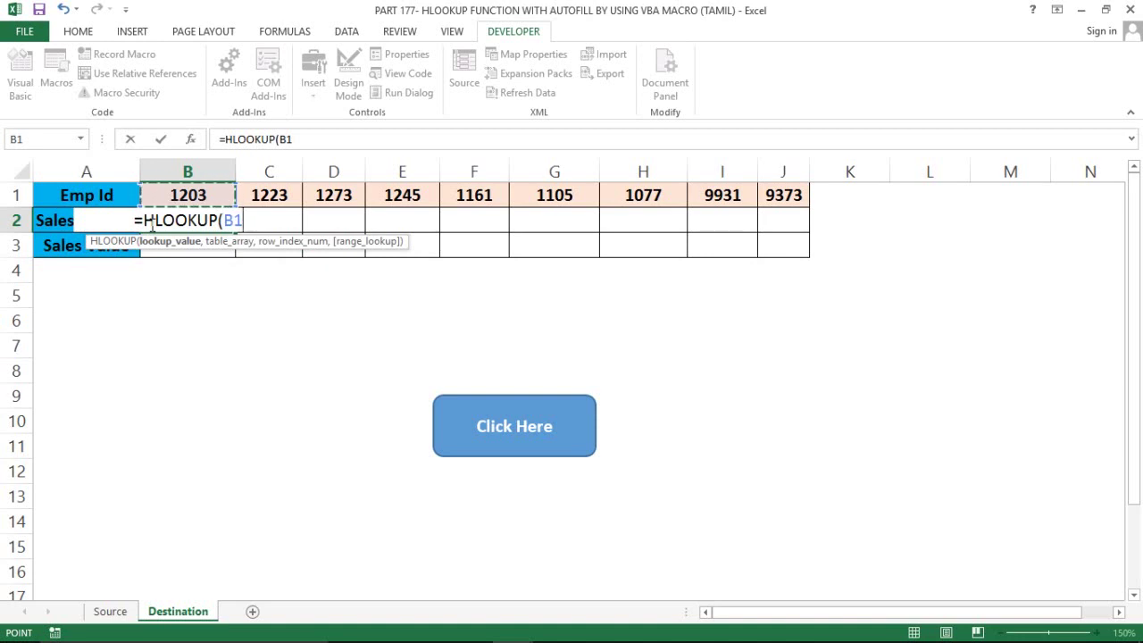
pyautogui.press('F4')
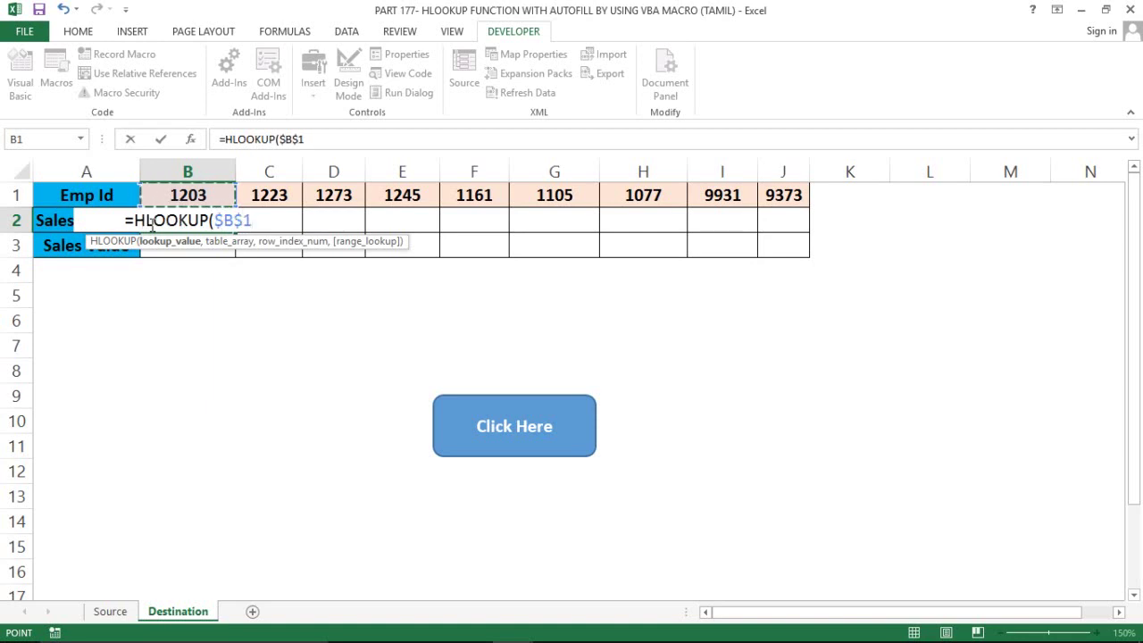
pyautogui.press('F4')
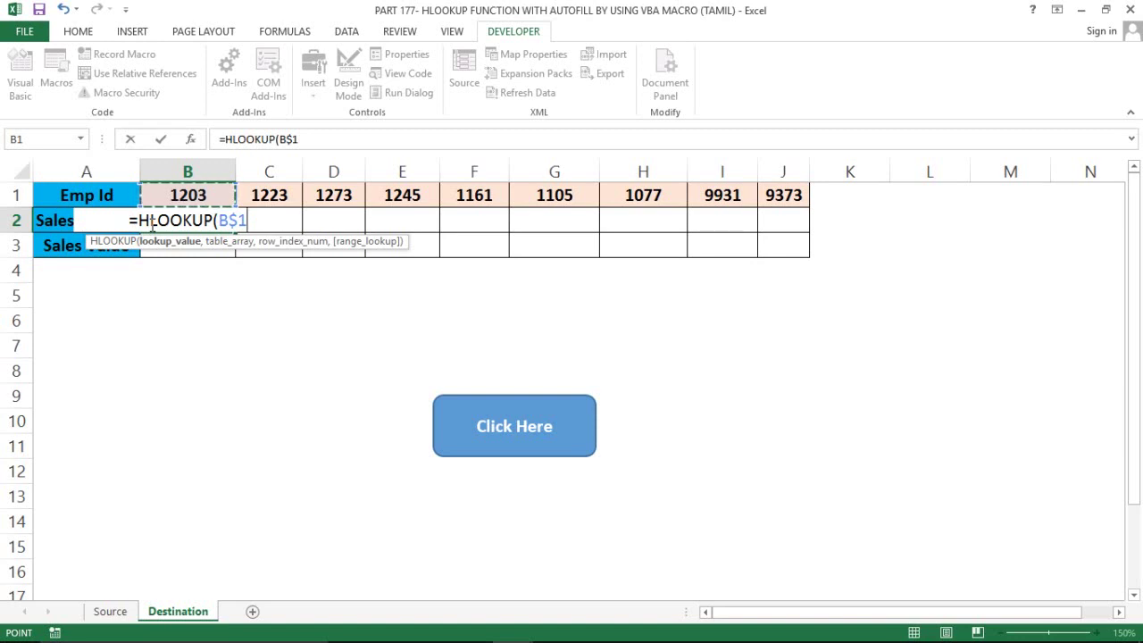
pyautogui.write(',')
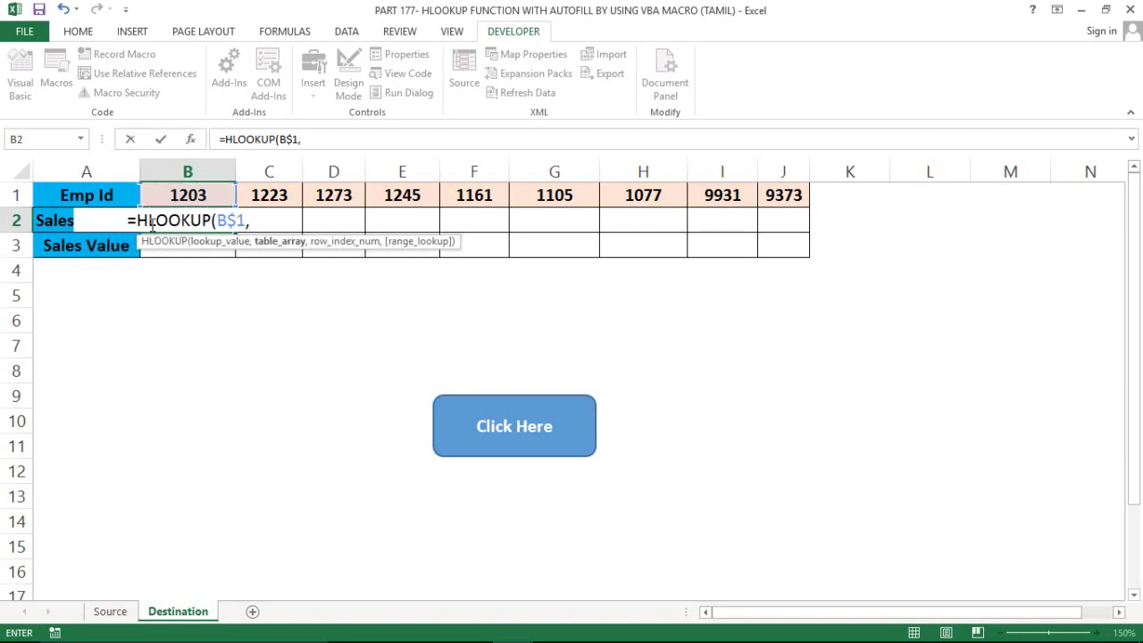
pyautogui.click(110, 611)
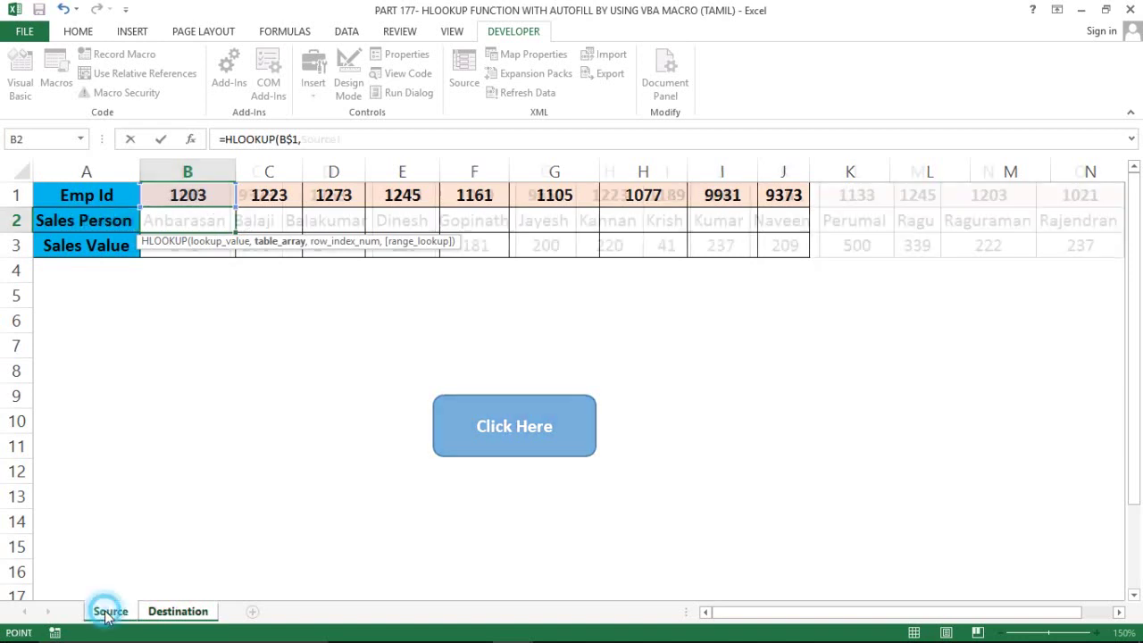
pyautogui.click(70, 194)
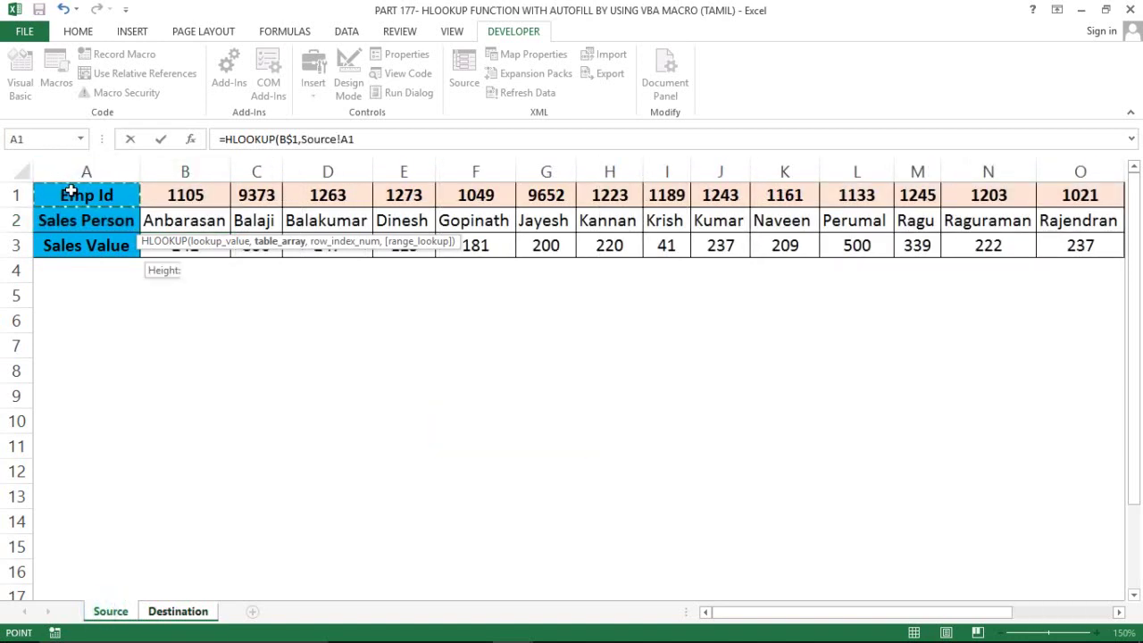
pyautogui.hotkey('shift', 'Down')
pyautogui.hotkey('shift', 'Down')
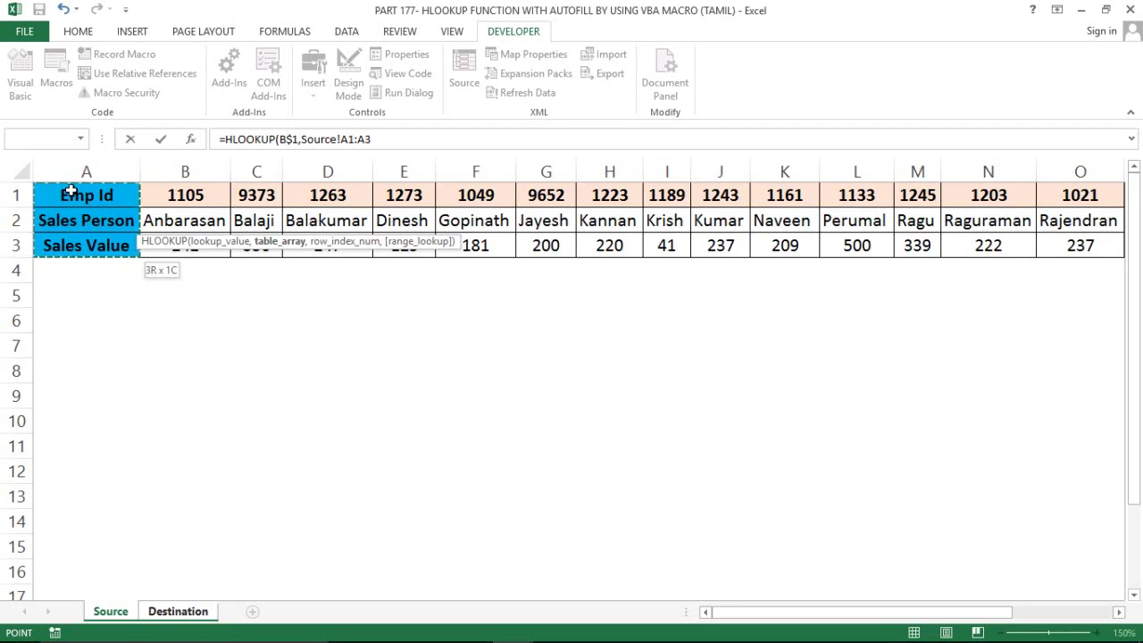
pyautogui.hotkey('ctrl', 'shift', 'Right')
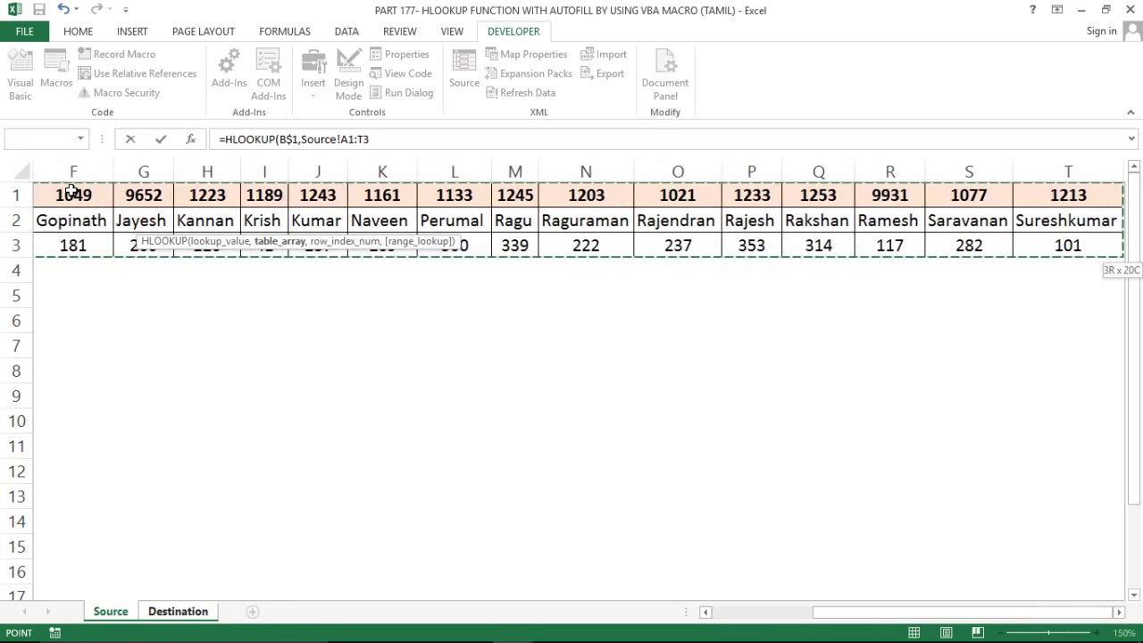
pyautogui.hscroll(1, 71, 190)
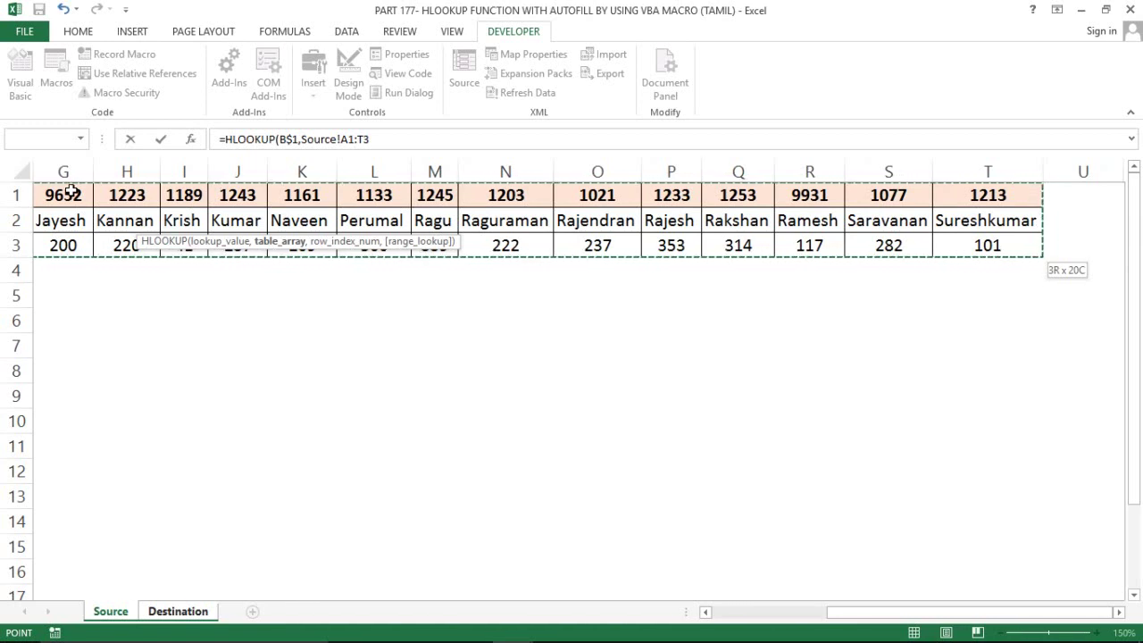
pyautogui.press('F4')
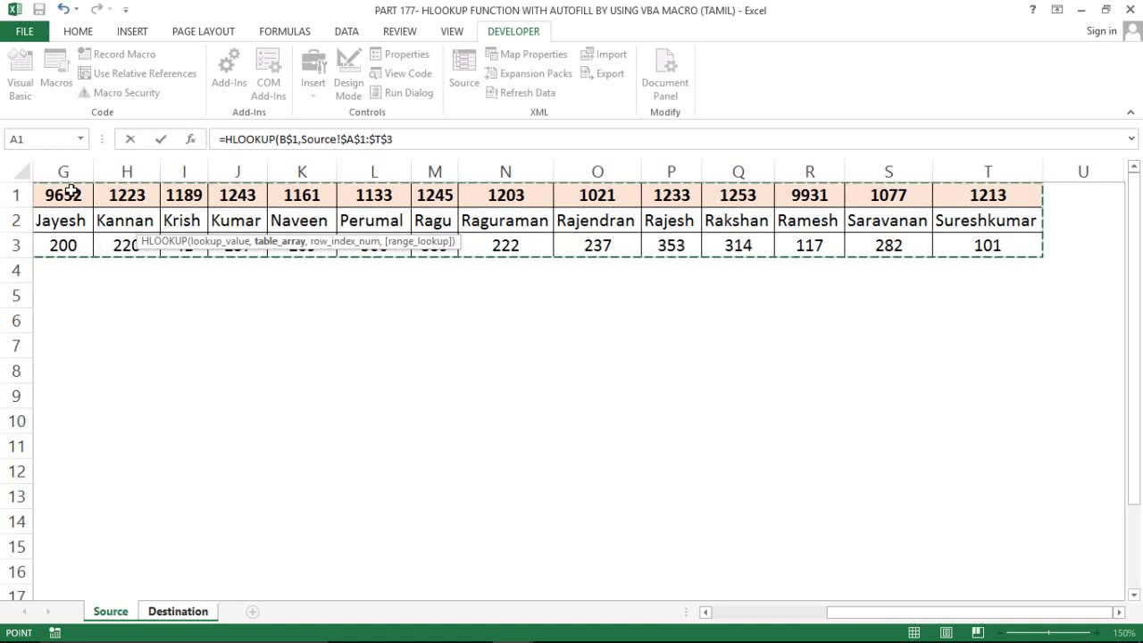
pyautogui.write(',2')
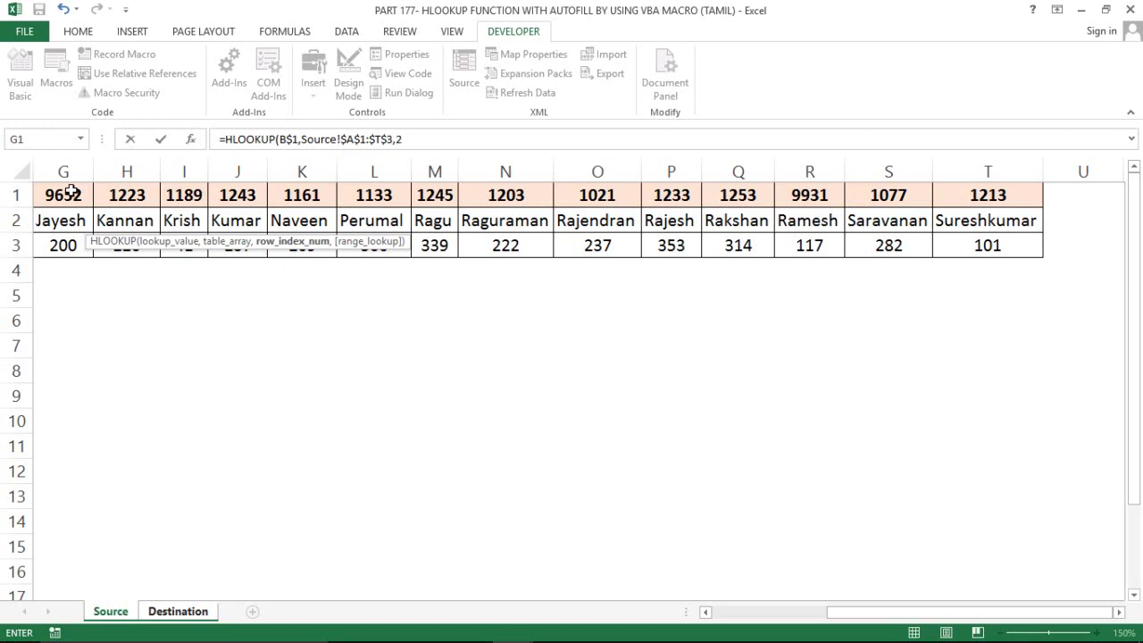
pyautogui.write(',')
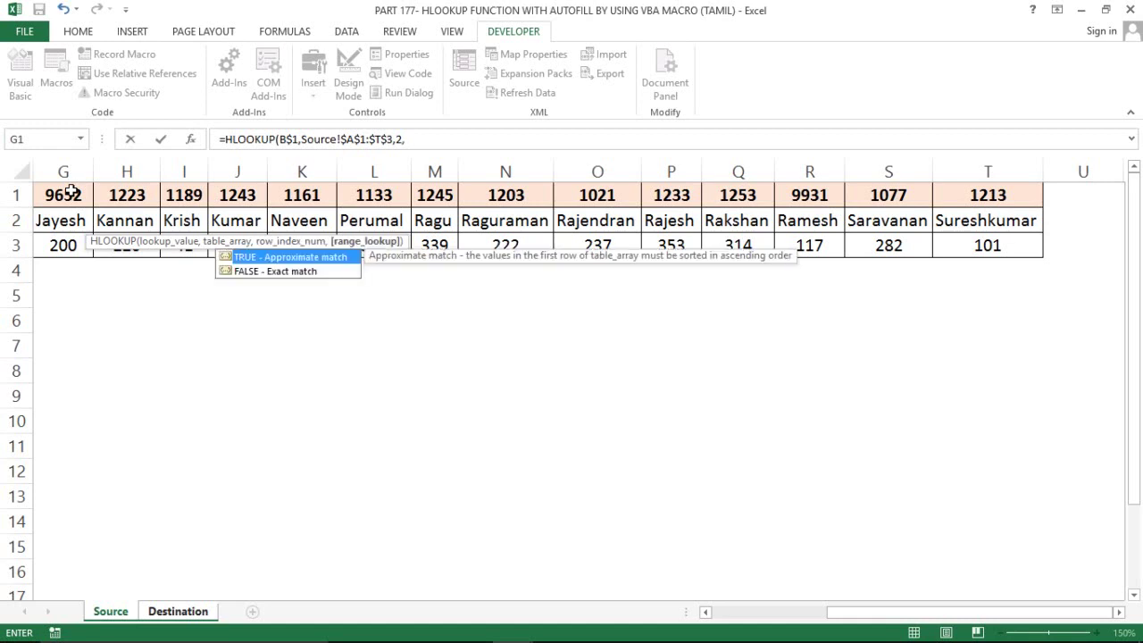
pyautogui.write('0')
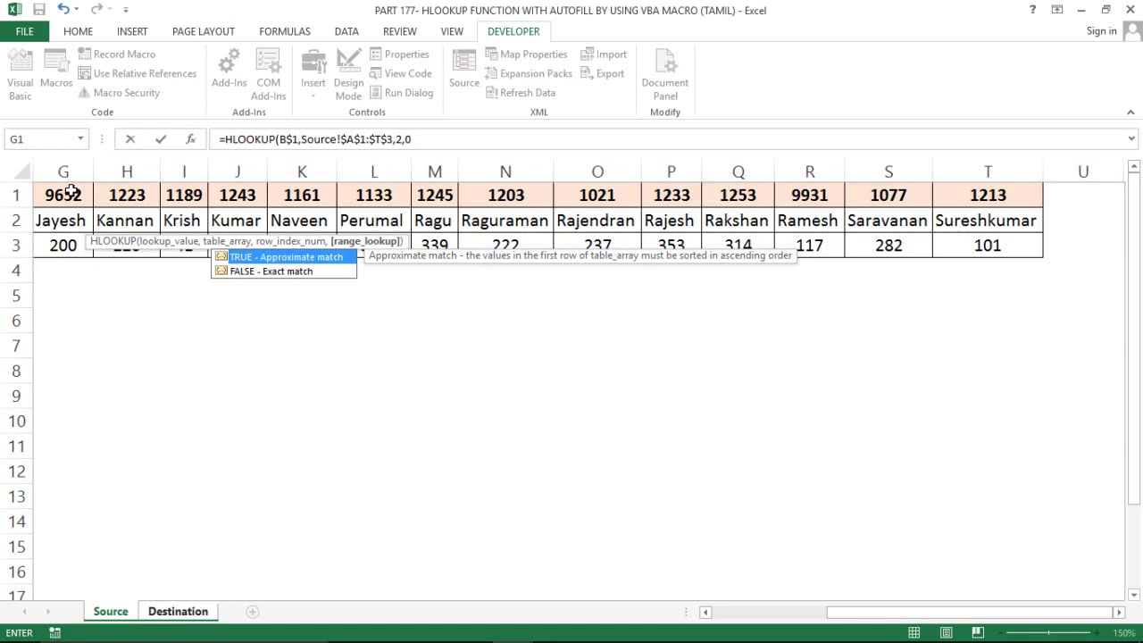
pyautogui.write(')')
pyautogui.press('Return')
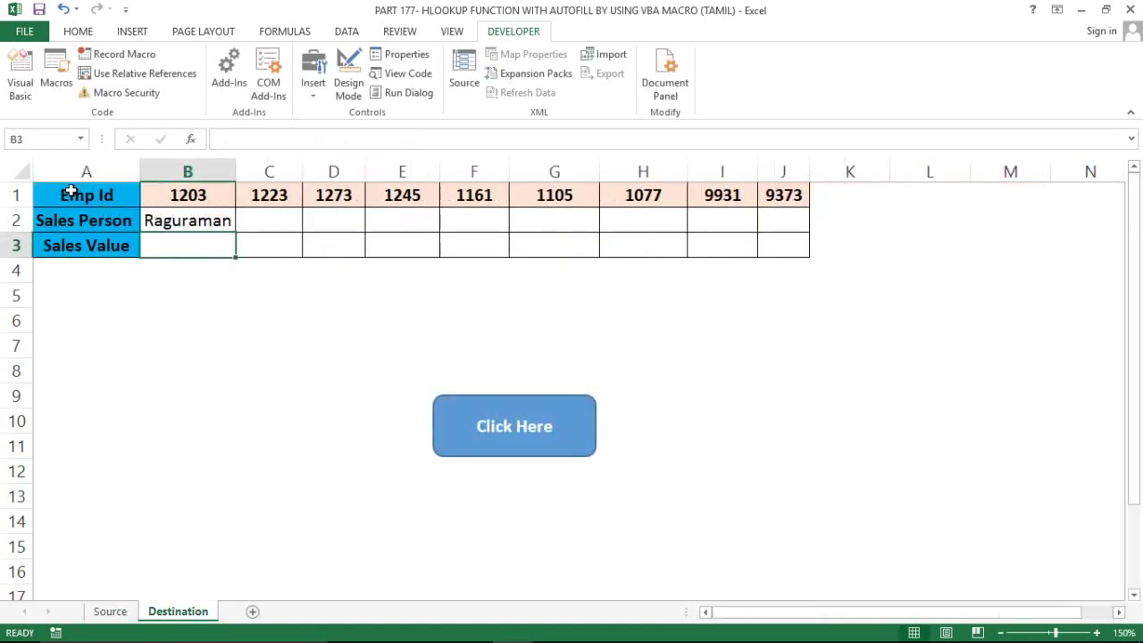
# - Copy B2's lookup into B3 and change its row index from 2 to 3, returning 222
pyautogui.click(212, 220)
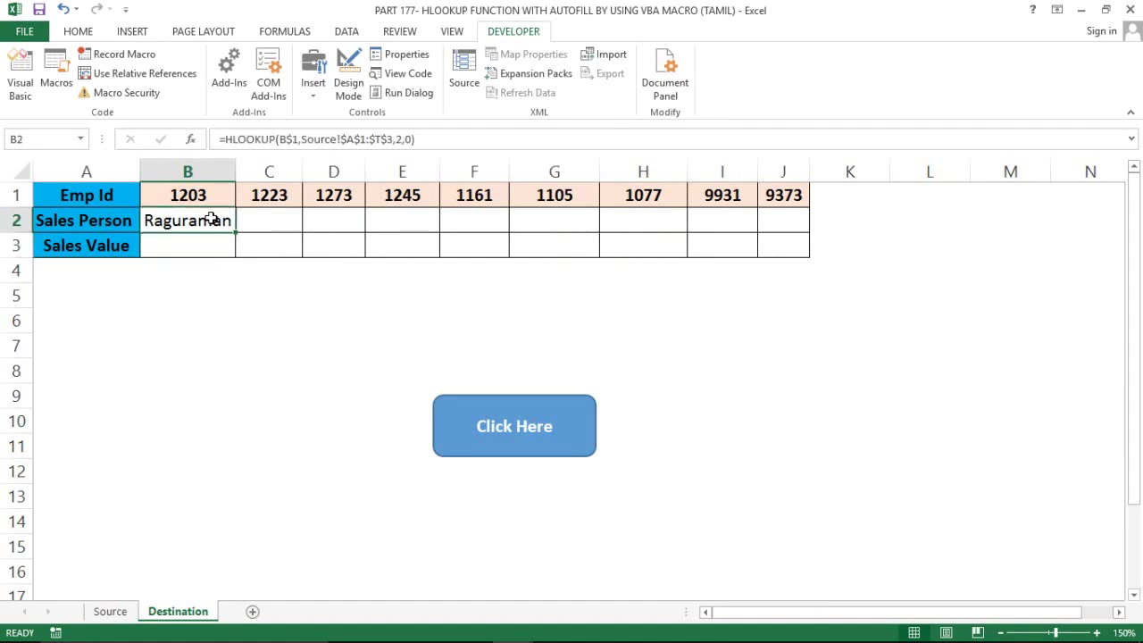
pyautogui.hotkey('ctrl', 'c')
pyautogui.press('Down')
pyautogui.hotkey('ctrl', 'v')
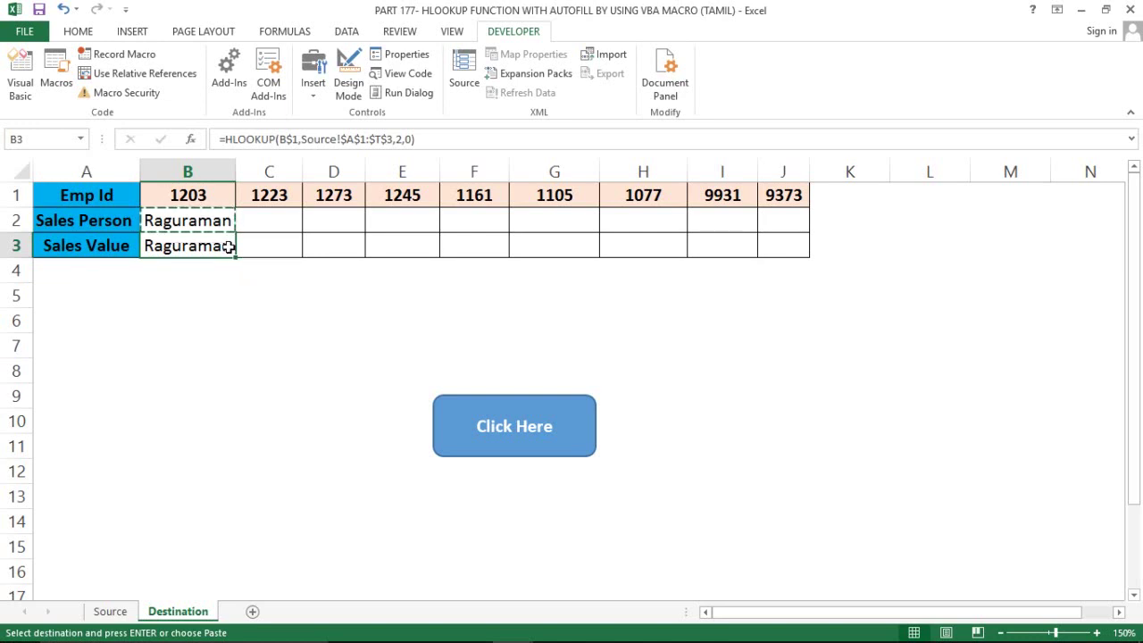
pyautogui.doubleClick(230, 246)
pyautogui.click(317, 247)
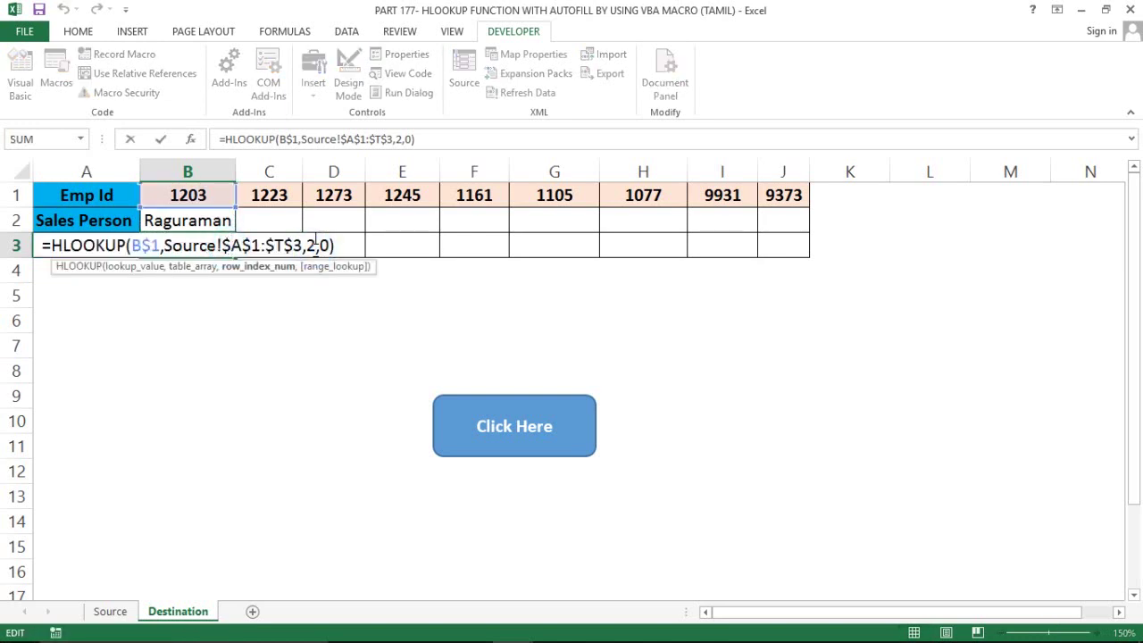
pyautogui.press('BackSpace')
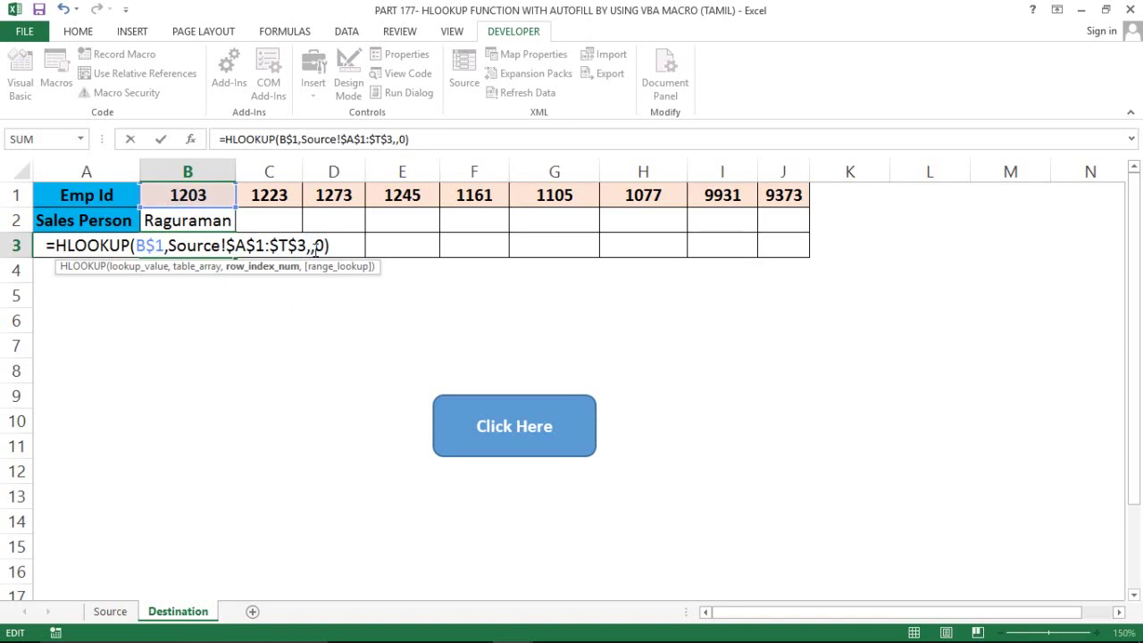
pyautogui.write('3')
pyautogui.press('Return')
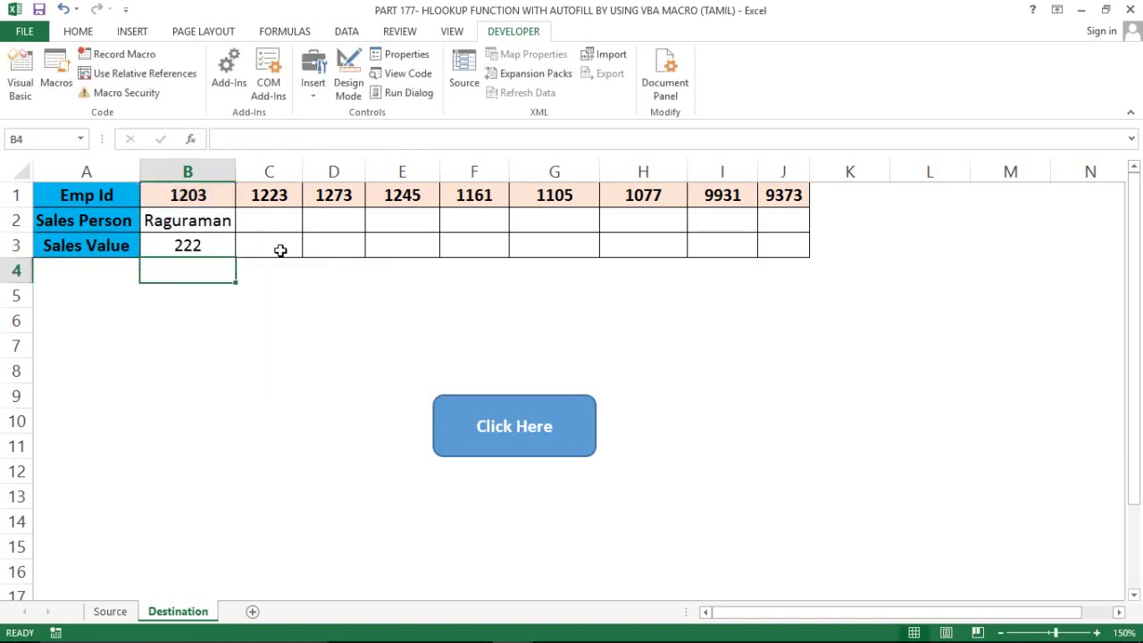
# - Check B3's formula, then select B2's full formula text in the formula bar for copying
pyautogui.click(208, 250)
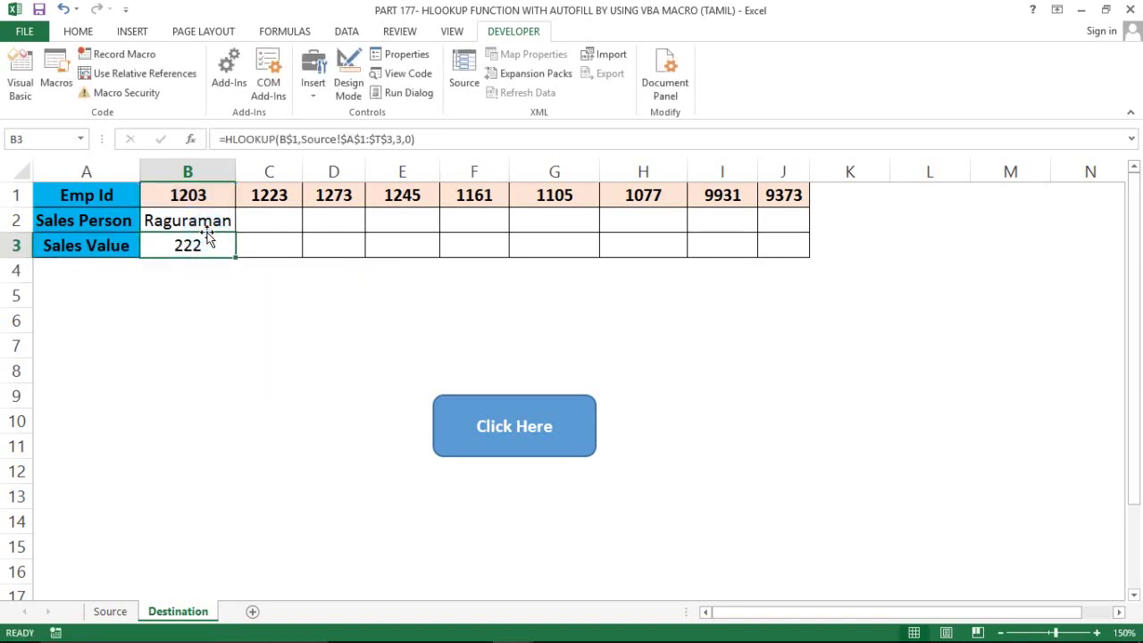
pyautogui.press('Up')
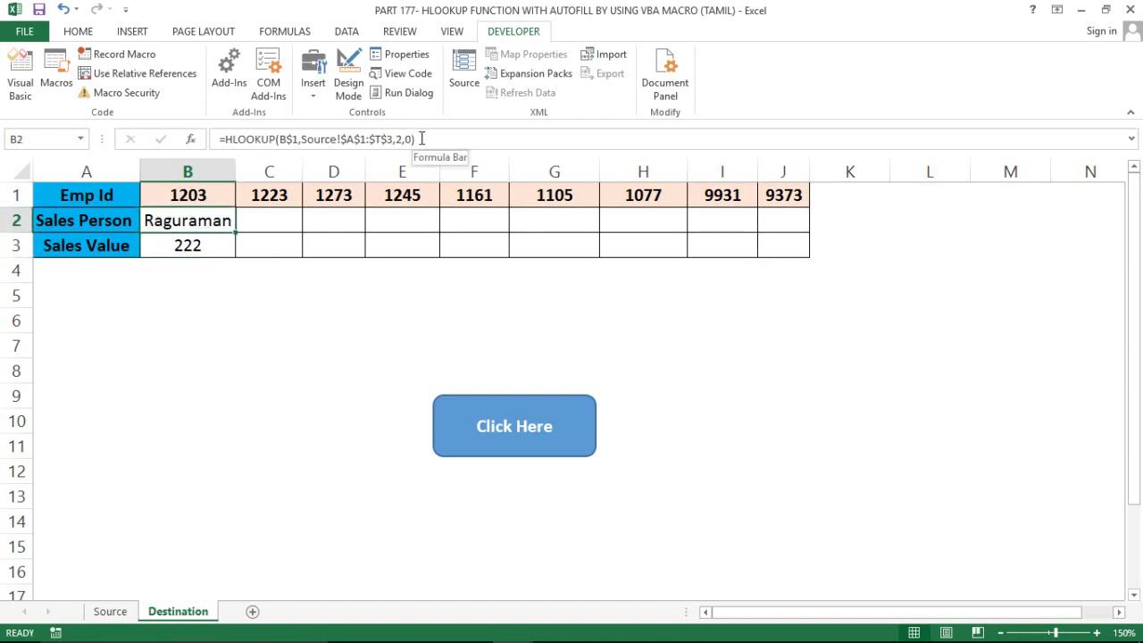
pyautogui.moveTo(421, 138); pyautogui.dragTo(166, 143)
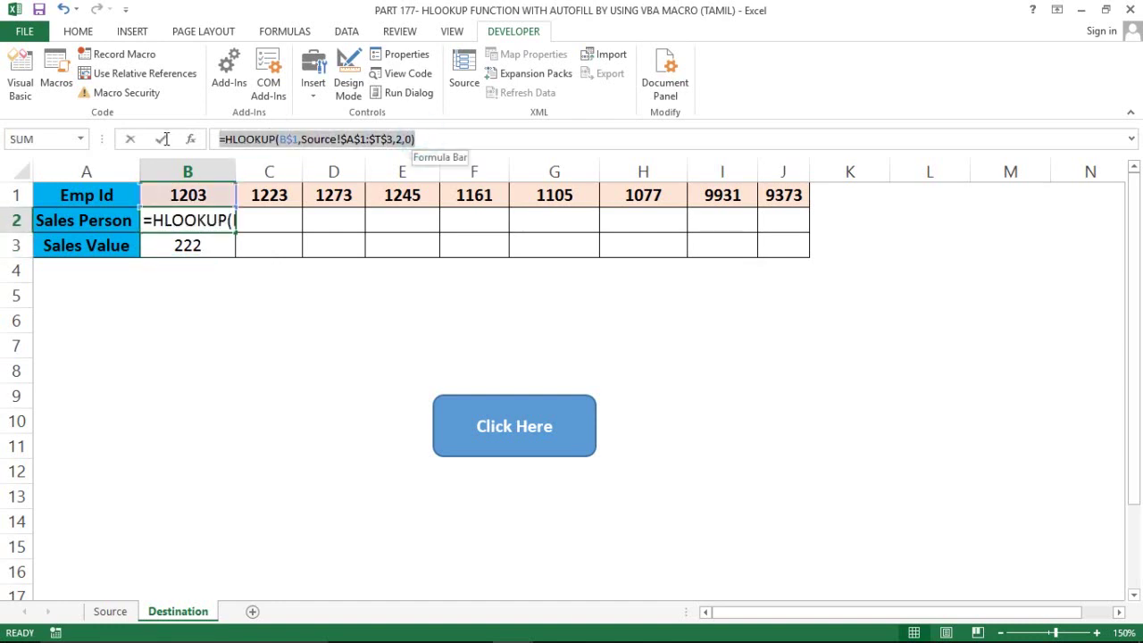
pyautogui.click(163, 140)
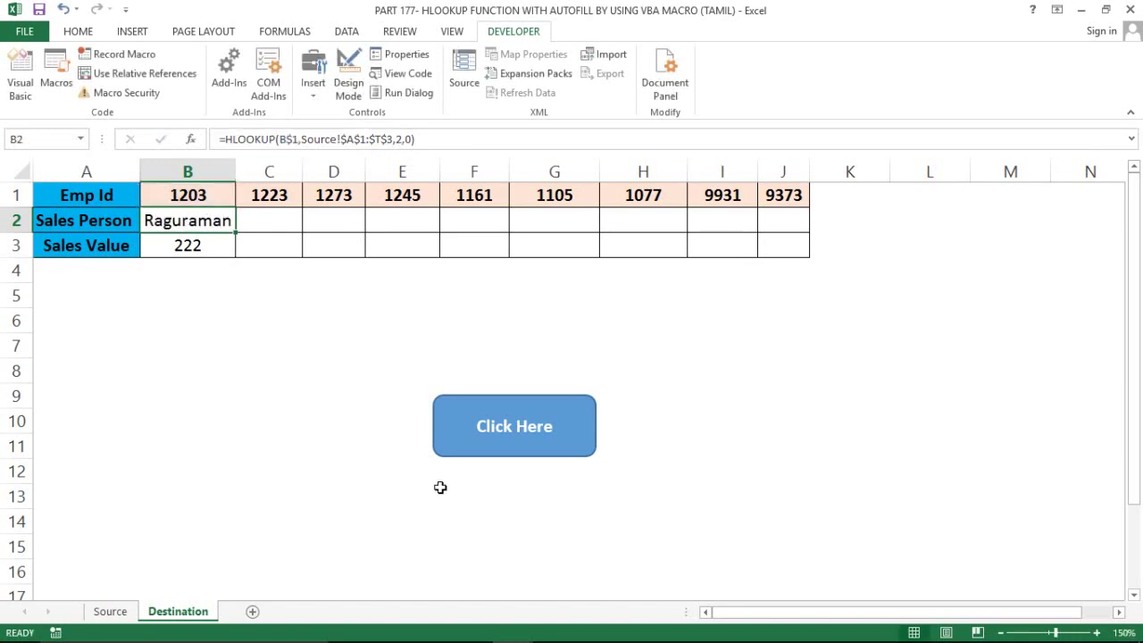
# - Paste the HLOOKUP formula into the B2 and B3 .Formula strings, changing B3's row index to 3
pyautogui.hotkey('alt', 'F11')
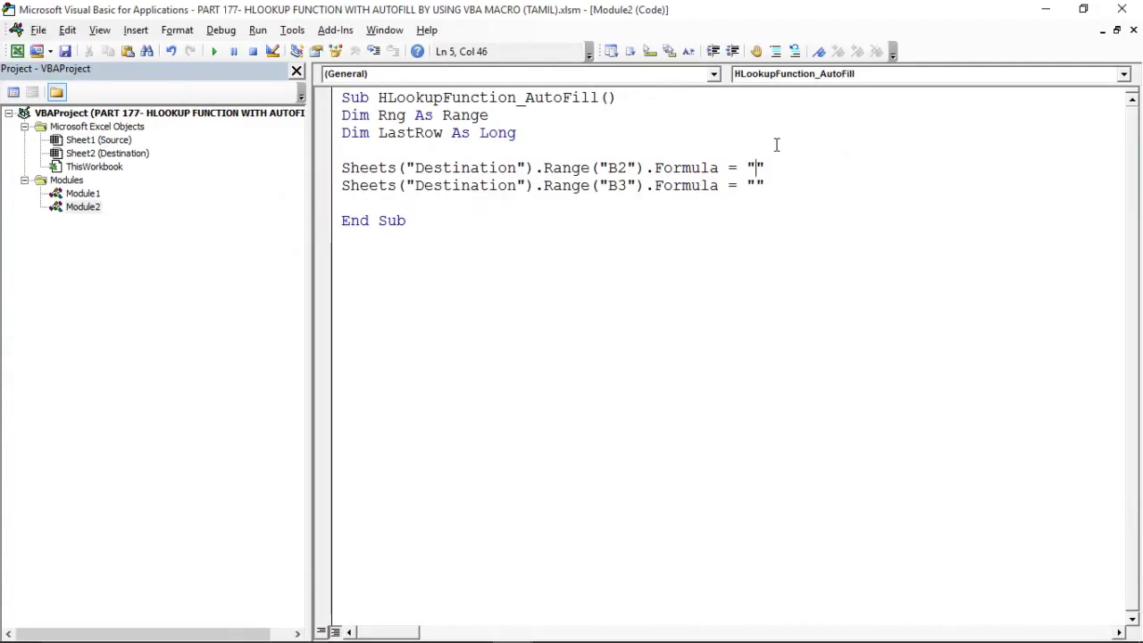
pyautogui.hotkey('ctrl', 'v')
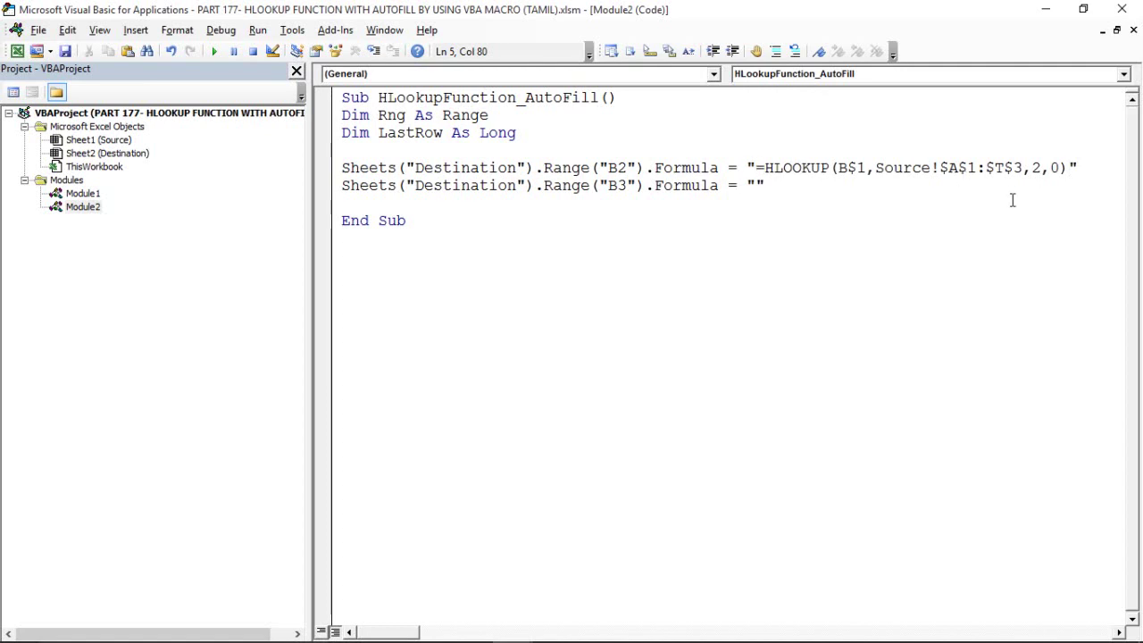
pyautogui.click(939, 212)
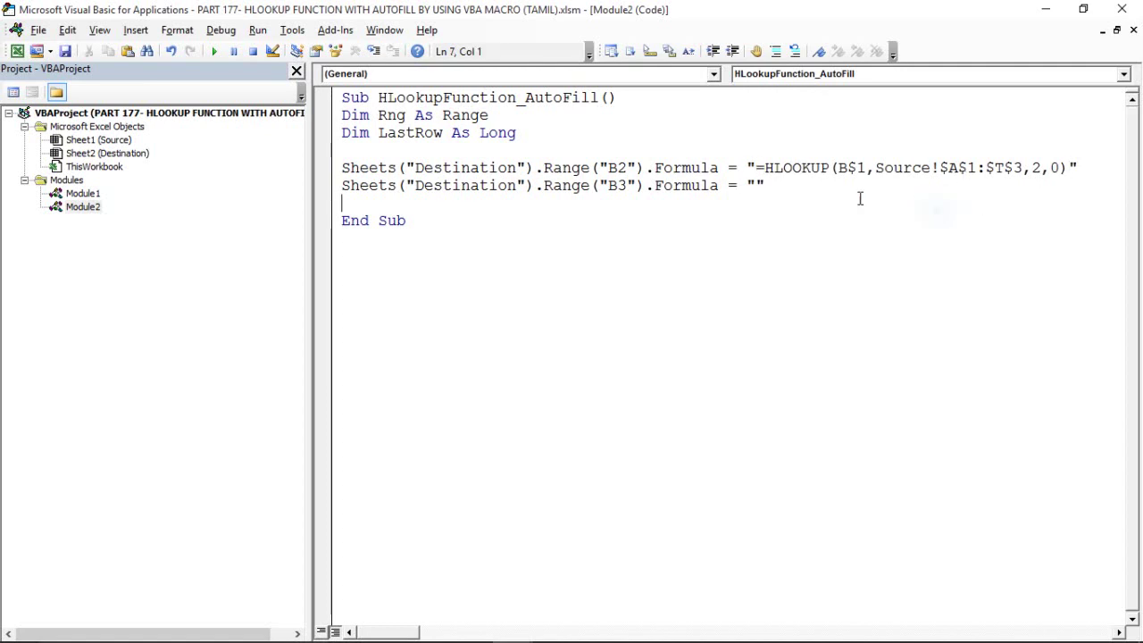
pyautogui.click(756, 183)
pyautogui.hotkey('ctrl', 'v')
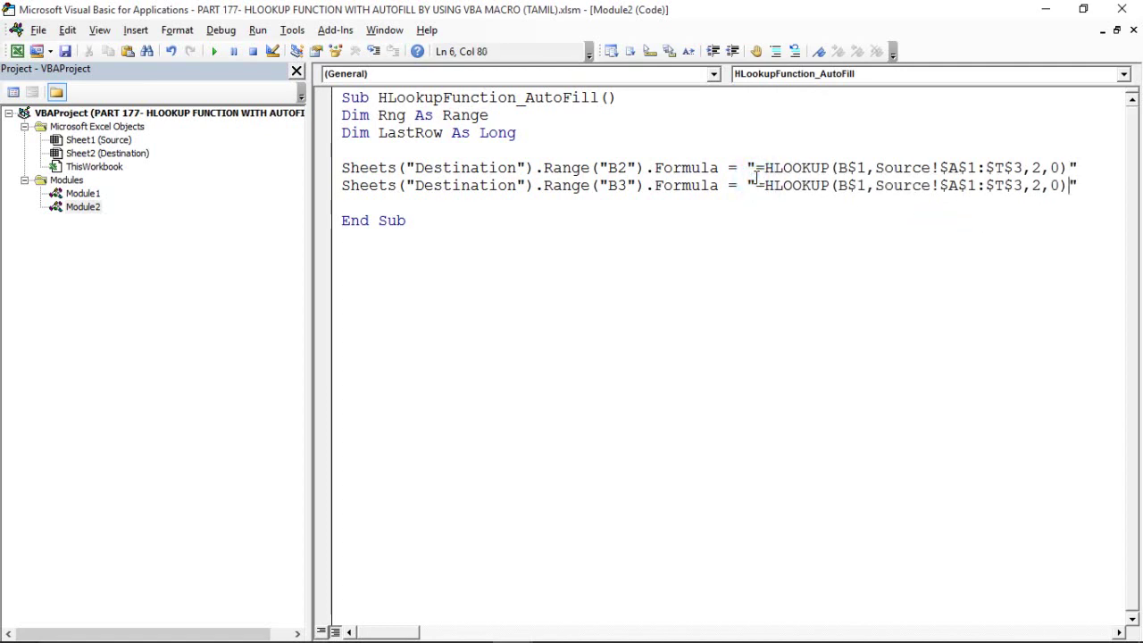
pyautogui.click(1043, 185)
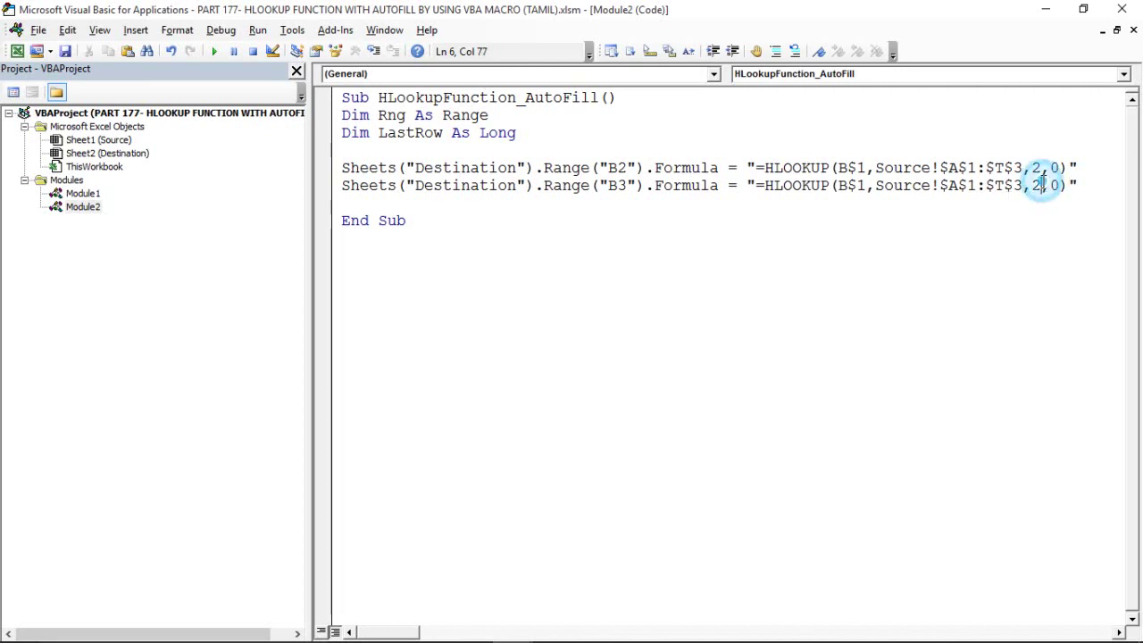
pyautogui.press('BackSpace')
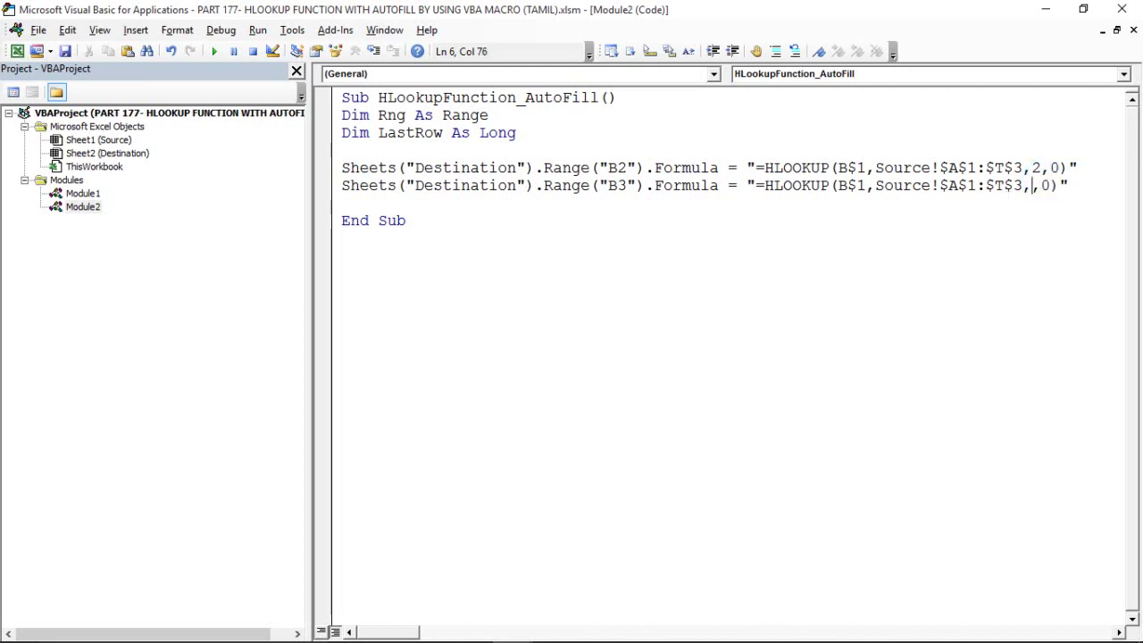
pyautogui.write('3')
pyautogui.click(1018, 205)
pyautogui.click(865, 242)
# - Clear B2:B3 on the Destination sheet, then restore the code editor to a smaller window
pyautogui.hotkey('alt', 'Tab')
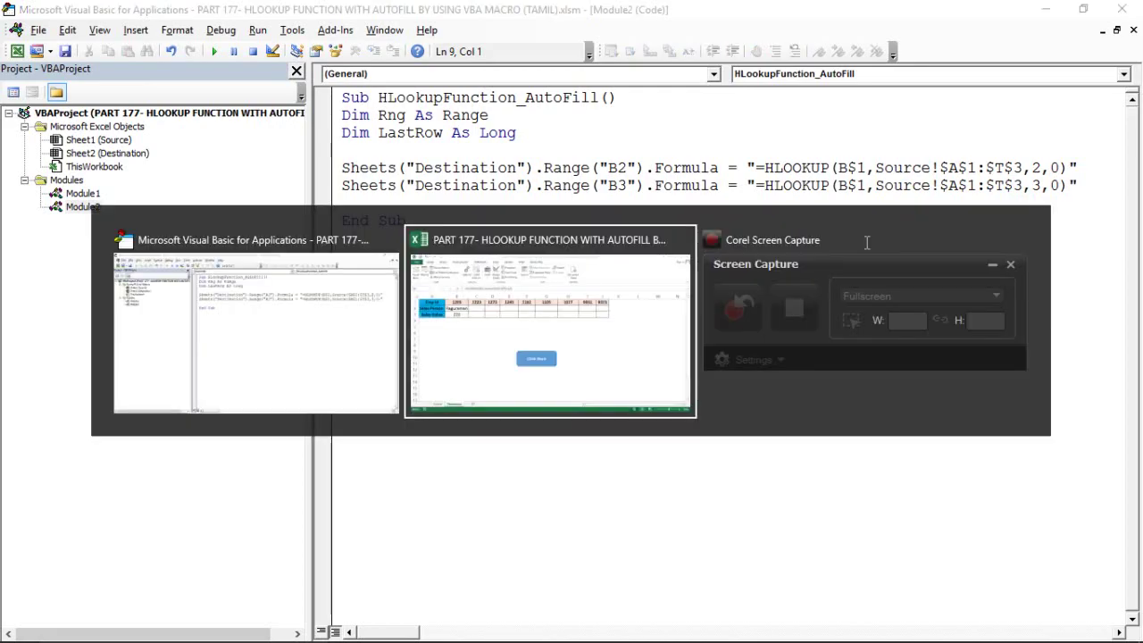
pyautogui.moveTo(163, 220); pyautogui.dragTo(163, 244)
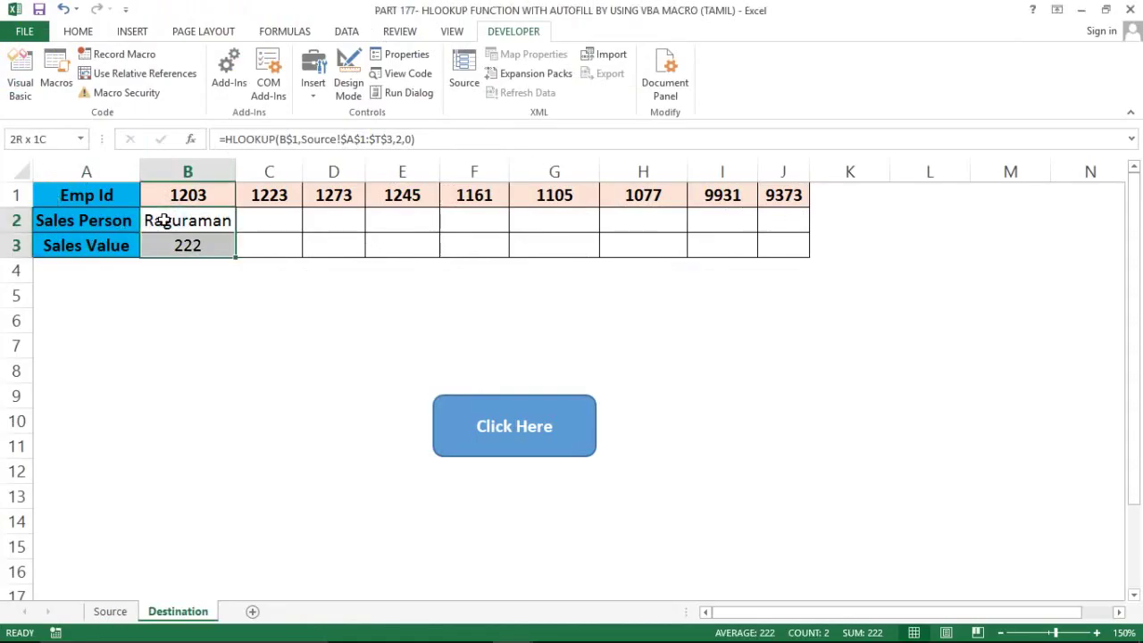
pyautogui.press('Delete')
pyautogui.click(244, 521)
pyautogui.hotkey('alt', 'Tab')
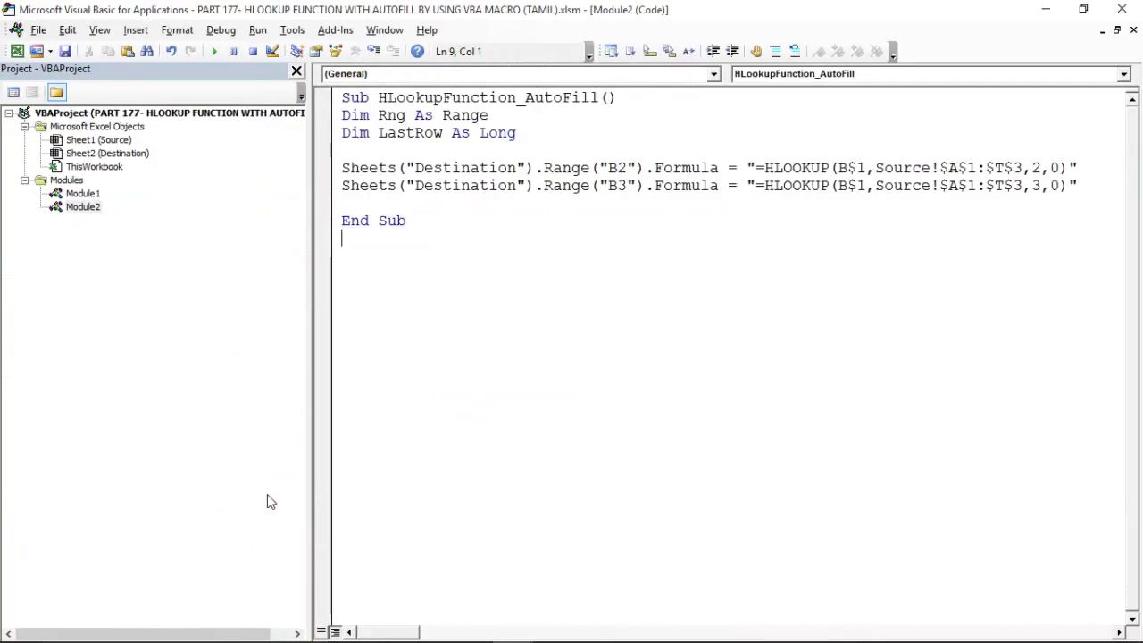
pyautogui.click(535, 294)
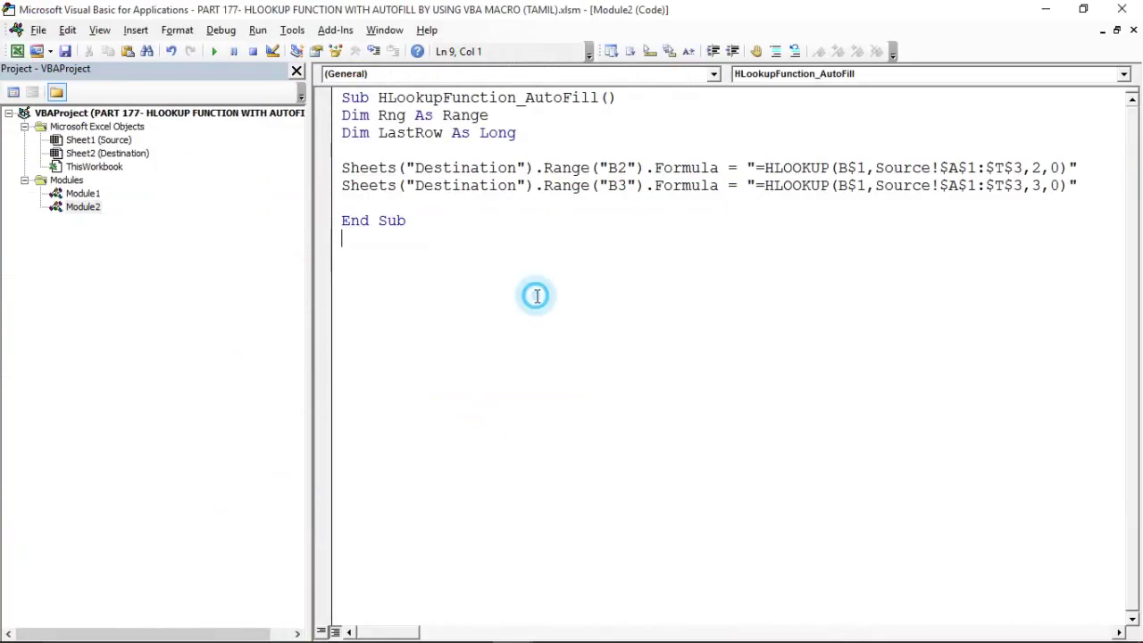
pyautogui.doubleClick(559, 11)
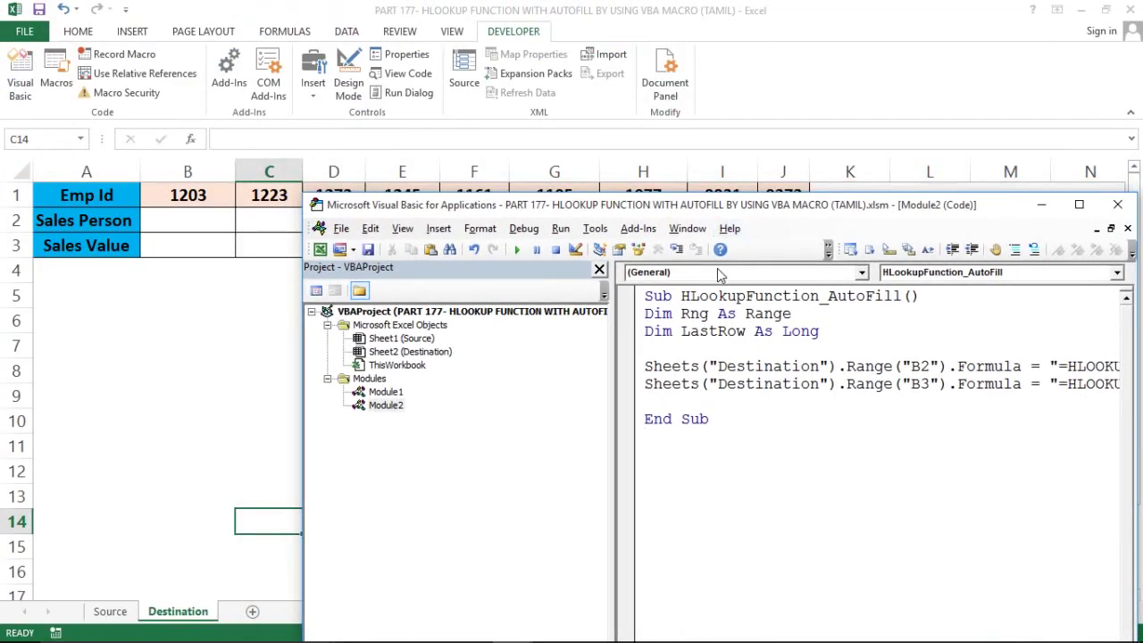
# - Step through the macro with F8 and check the HLOOKUP formulas it placed in B2 and B3
pyautogui.moveTo(797, 207); pyautogui.dragTo(711, 249)
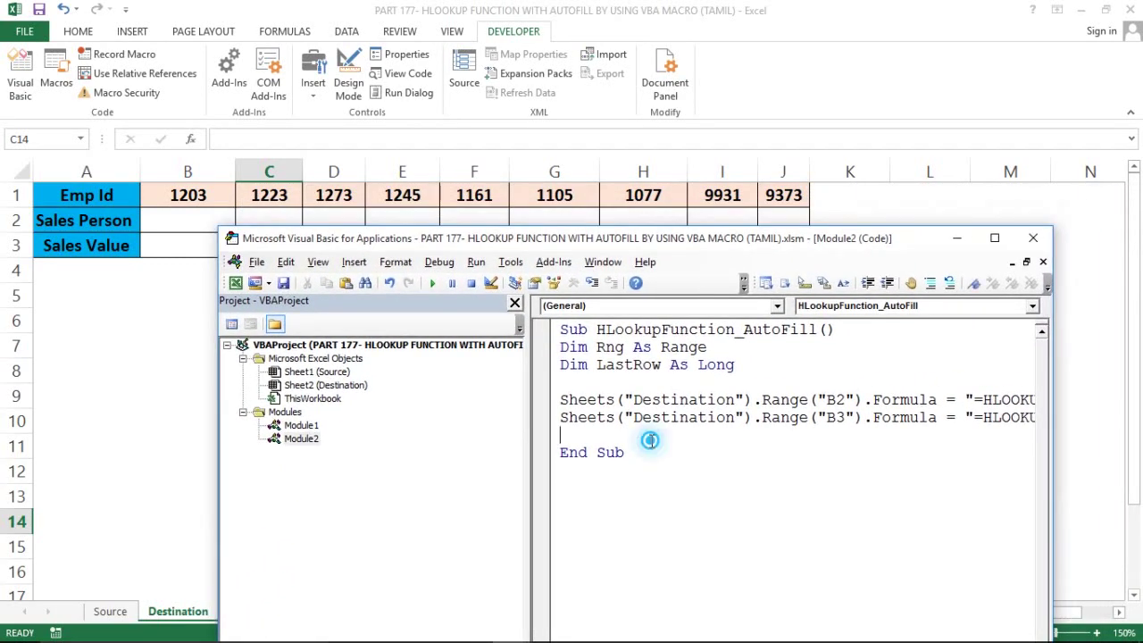
pyautogui.press('F8')
pyautogui.press('F8')
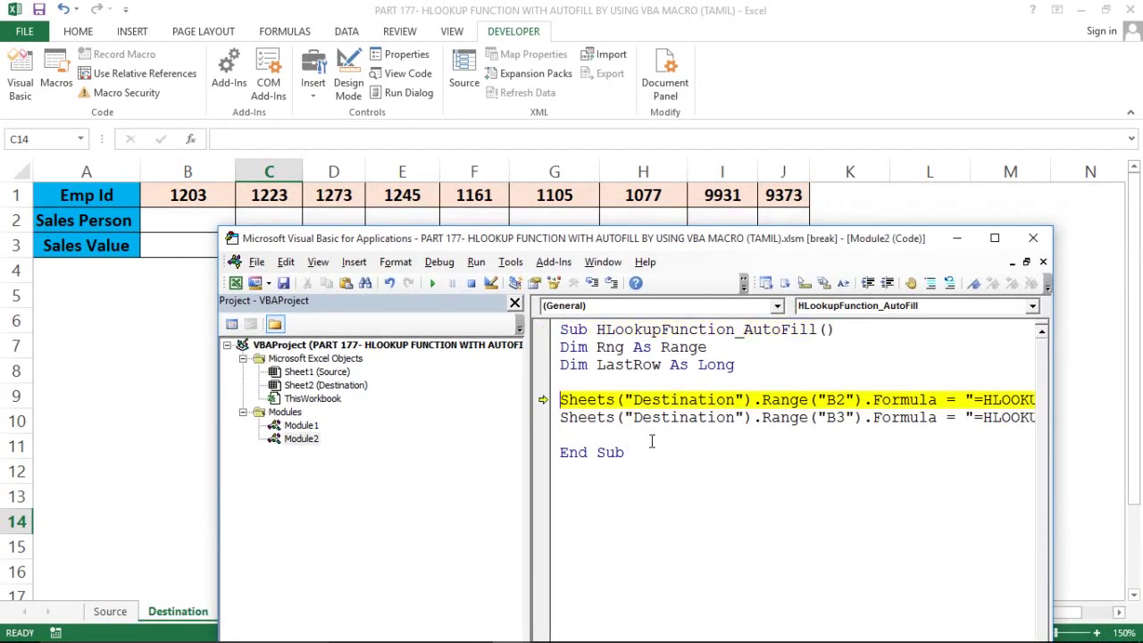
pyautogui.press('F8')
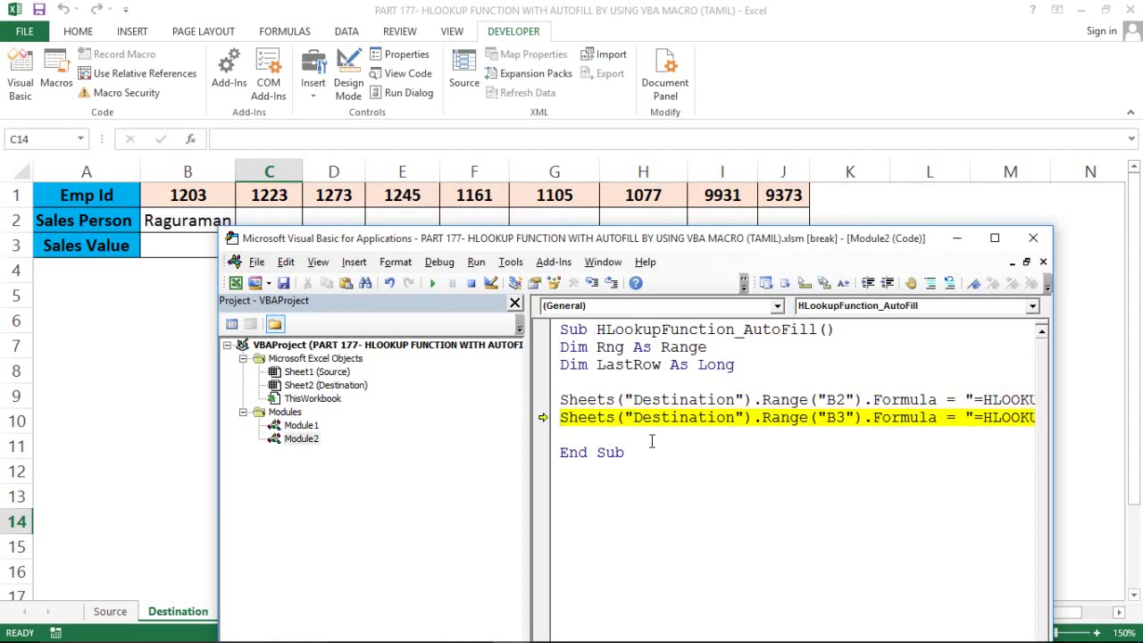
pyautogui.press('F8')
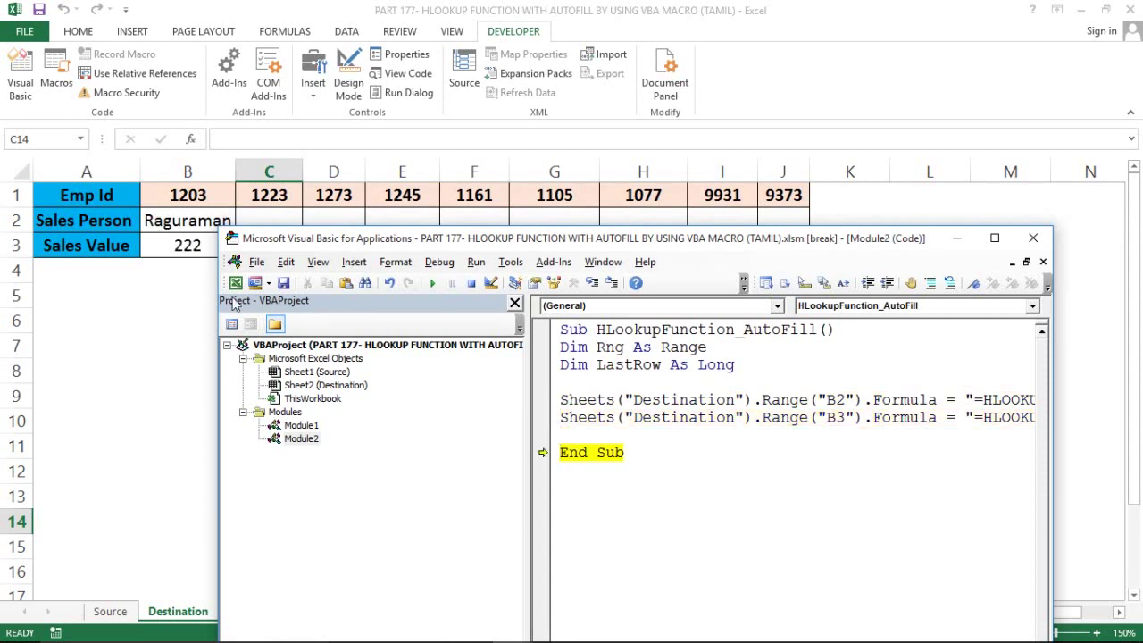
pyautogui.click(433, 283)
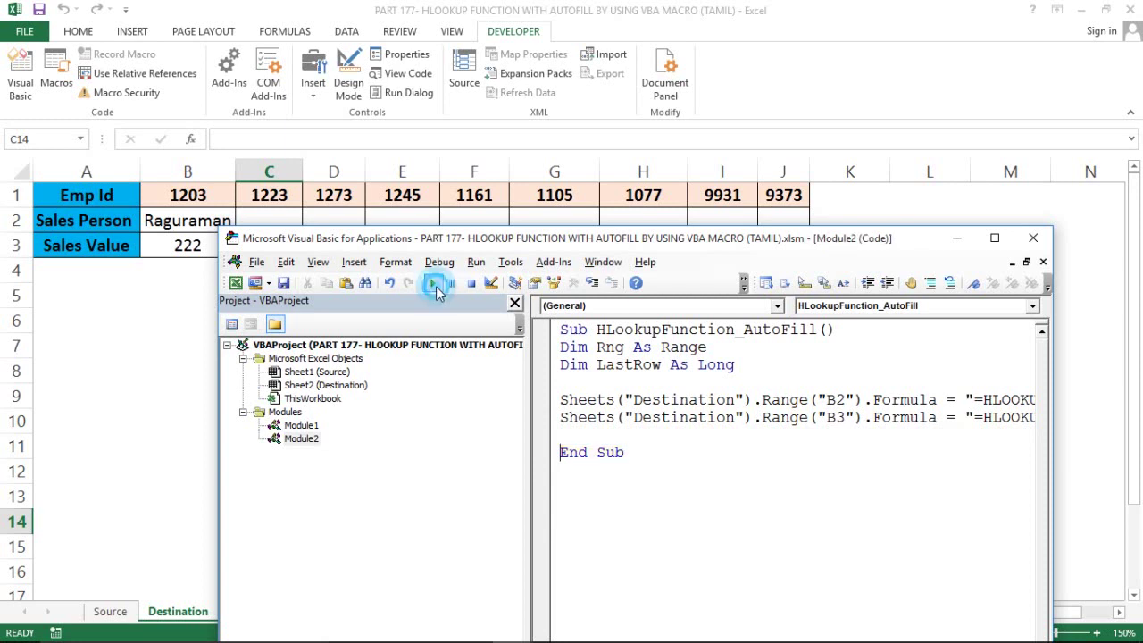
pyautogui.click(203, 231)
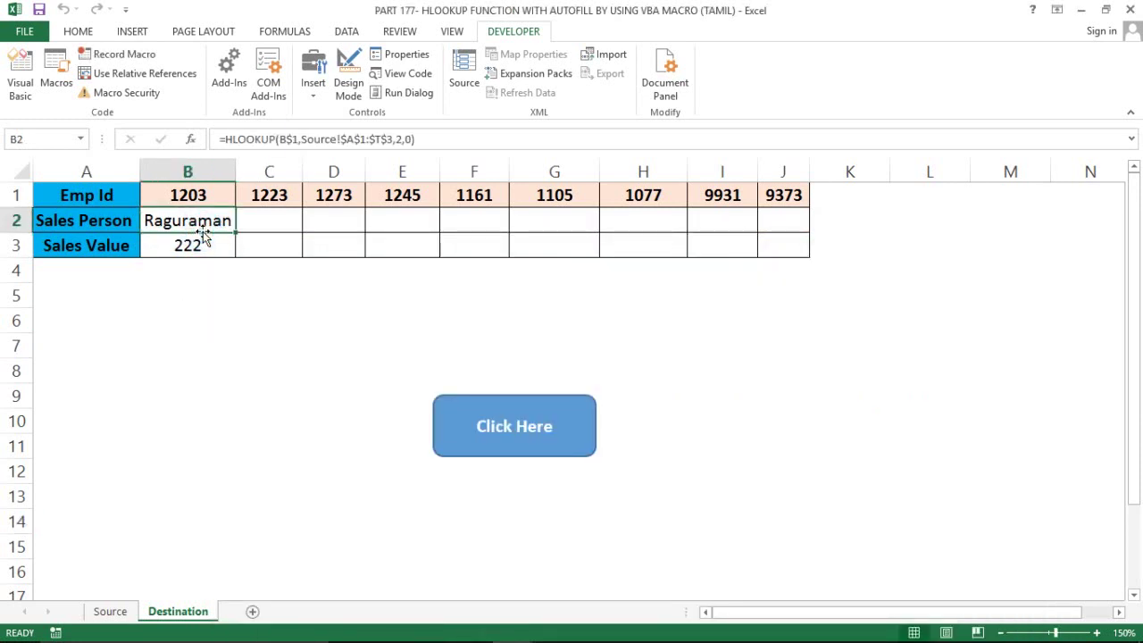
pyautogui.press('Down')
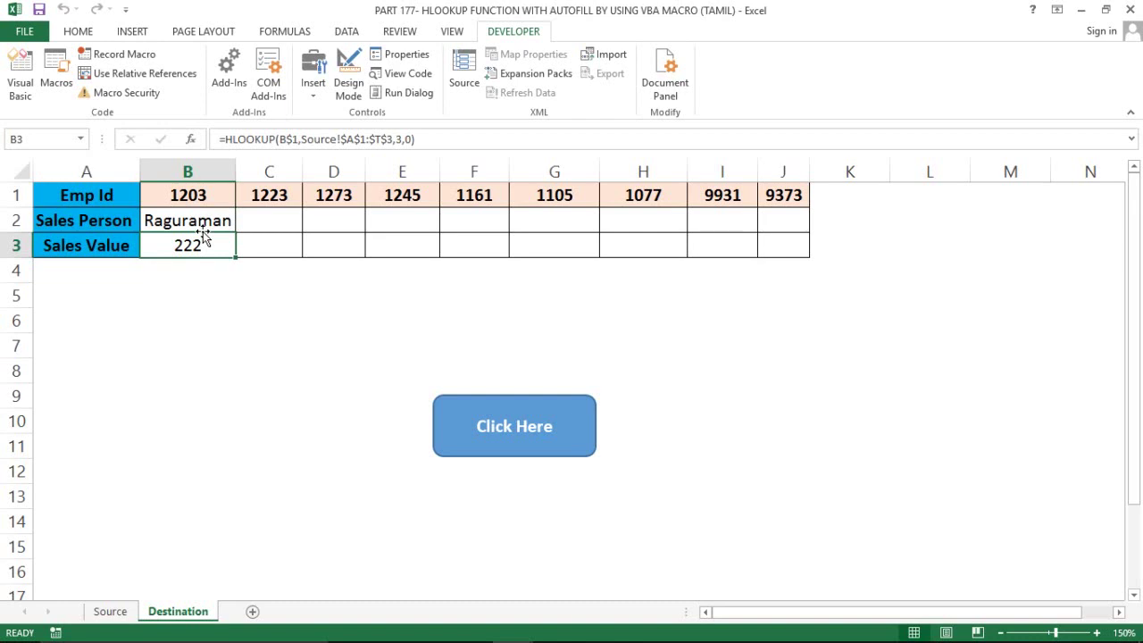
pyautogui.press('Up')
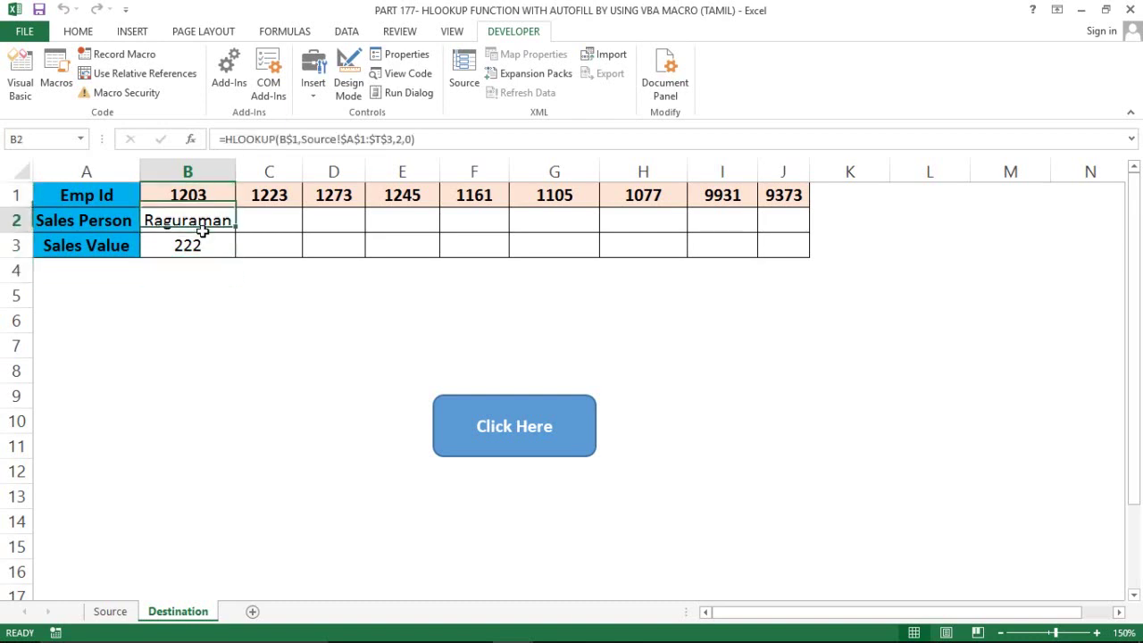
pyautogui.hotkey('shift', 'Down')
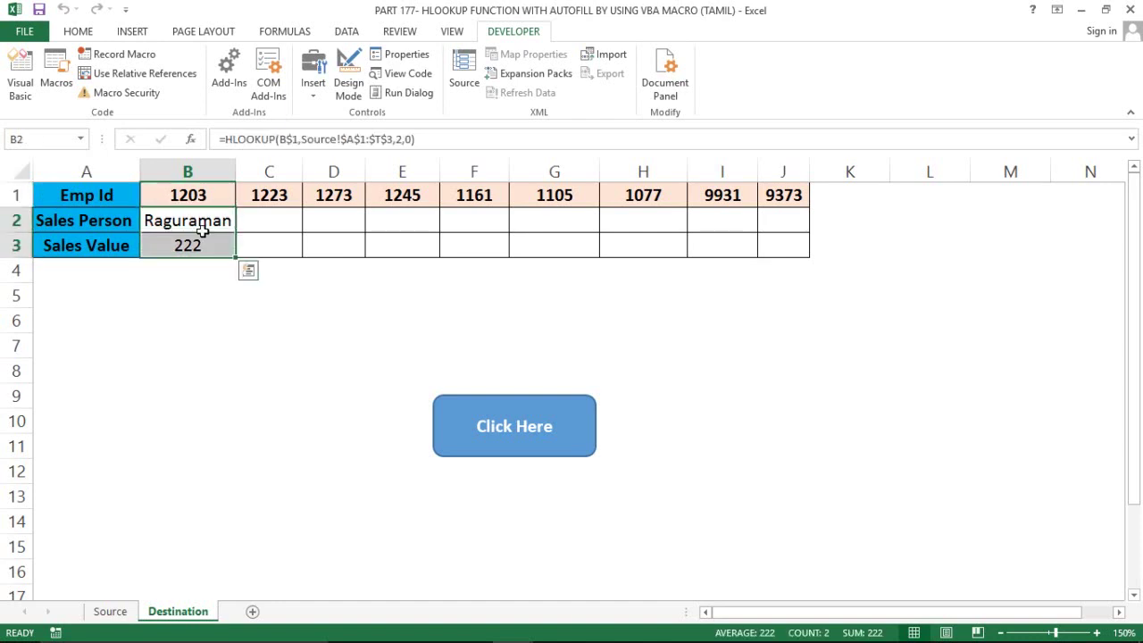
pyautogui.press('Up')
# - Maximize the code window, insert a line before End Sub, and begin typing 'LastRow = Sheet'
pyautogui.hotkey('alt', 'F11')
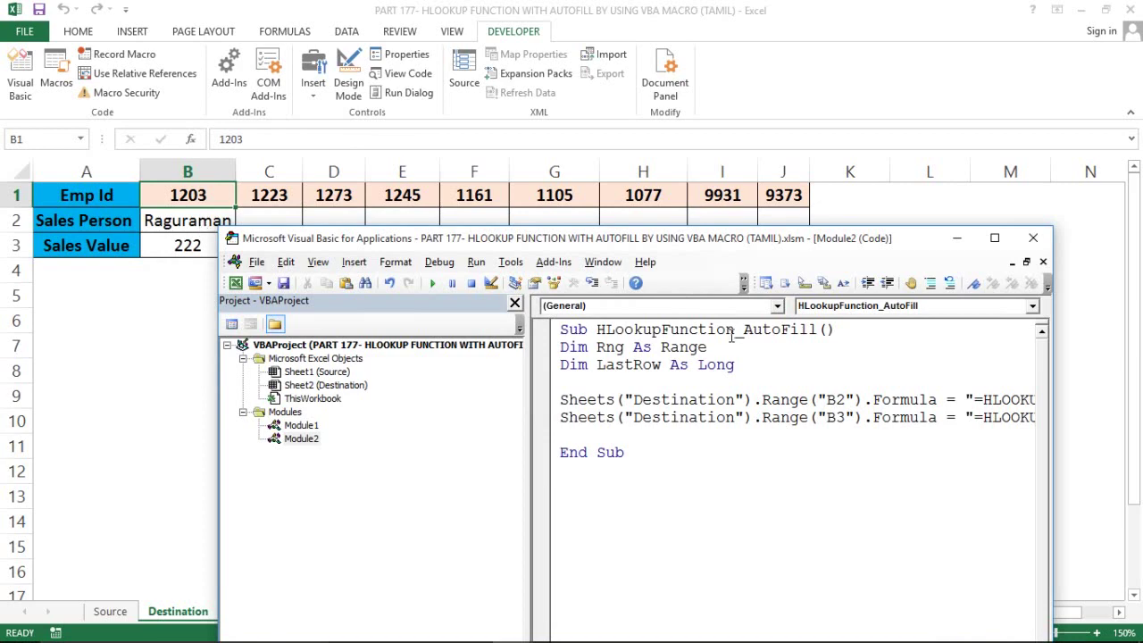
pyautogui.doubleClick(704, 238)
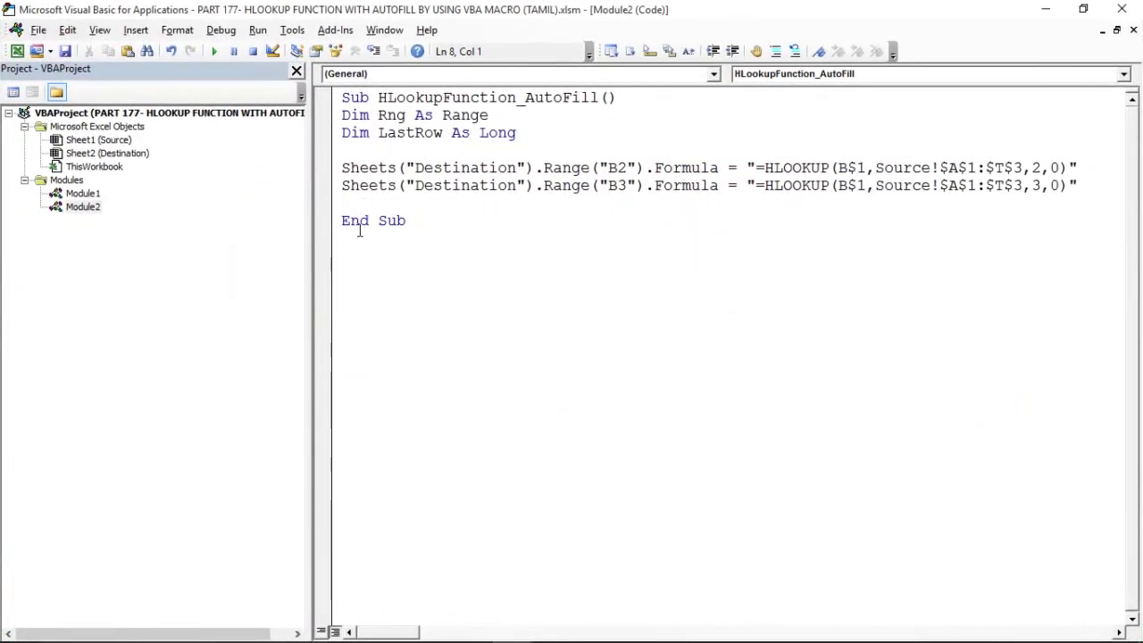
pyautogui.press('Return')
pyautogui.press('Return')
pyautogui.press('Up')
pyautogui.write('LastRo')
pyautogui.write('w = ')
pyautogui.write('Sheet')
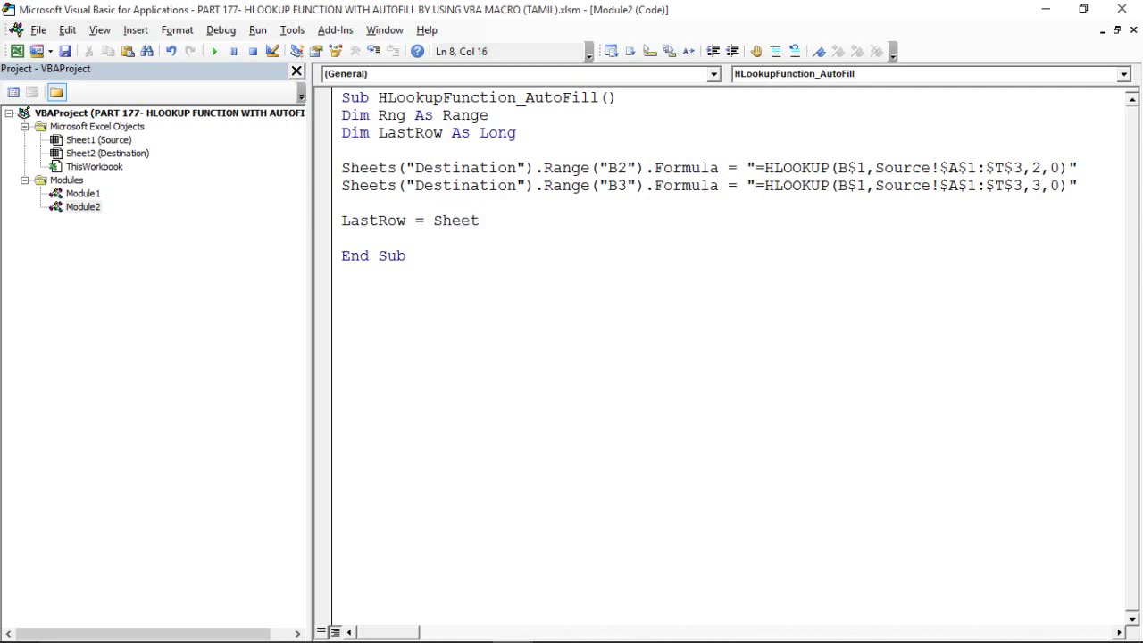
# - Copy the Sheets("Destination").Range("B2") reference from the B2 line and paste it after LastRow =
pyautogui.press('BackSpace')
pyautogui.press('BackSpace')
pyautogui.press('BackSpace')
pyautogui.press('BackSpace')
pyautogui.click(343, 167)
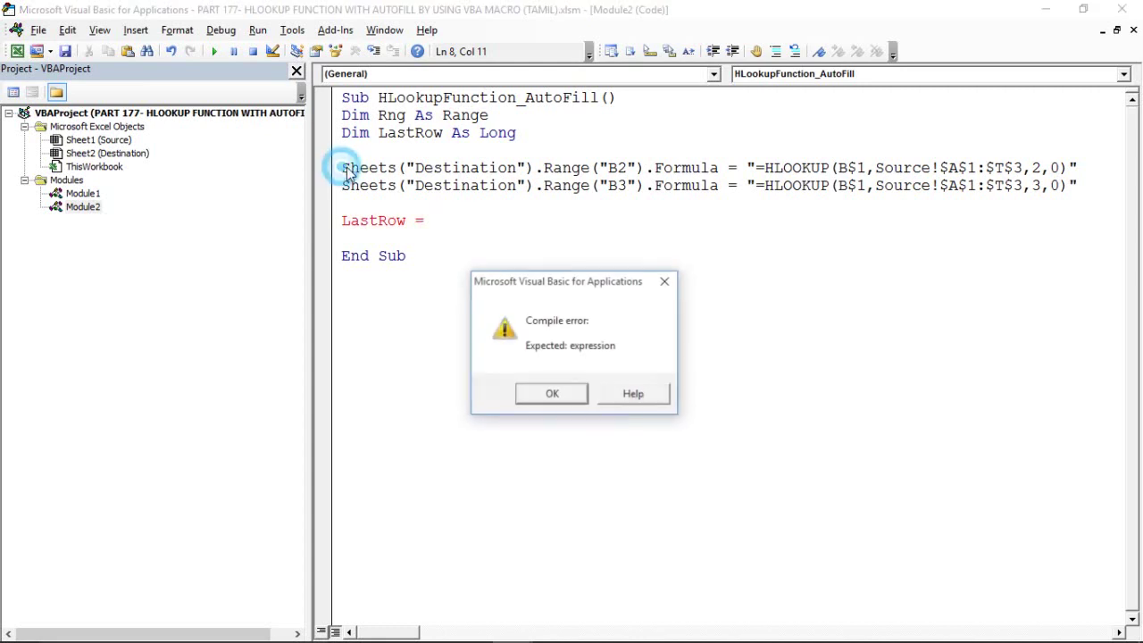
pyautogui.click(548, 390)
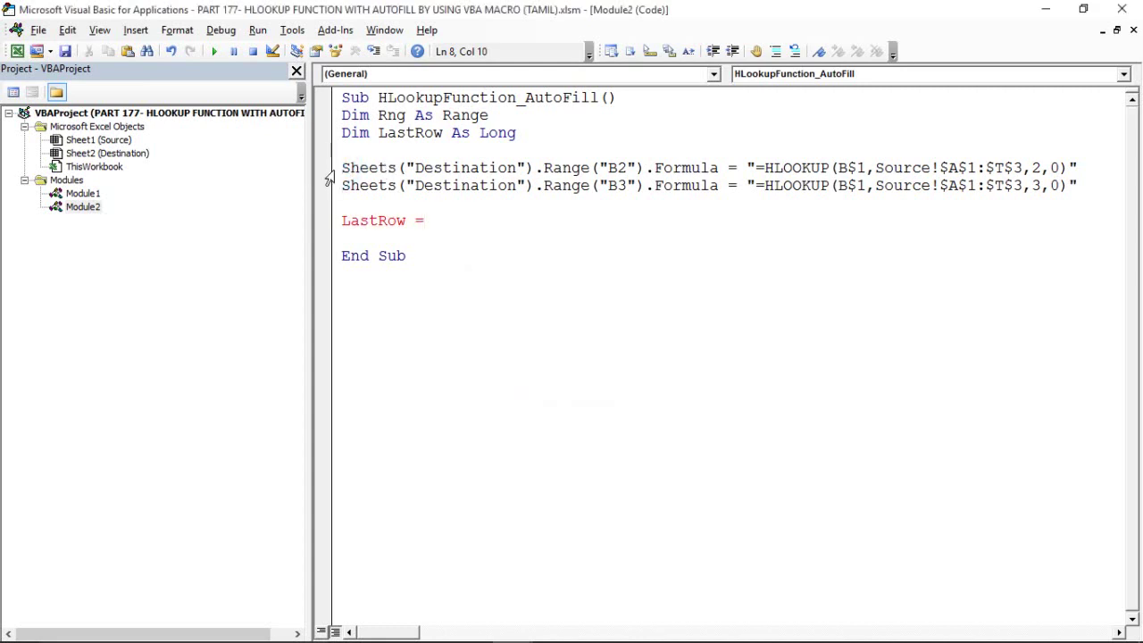
pyautogui.moveTo(342, 168); pyautogui.dragTo(548, 176)
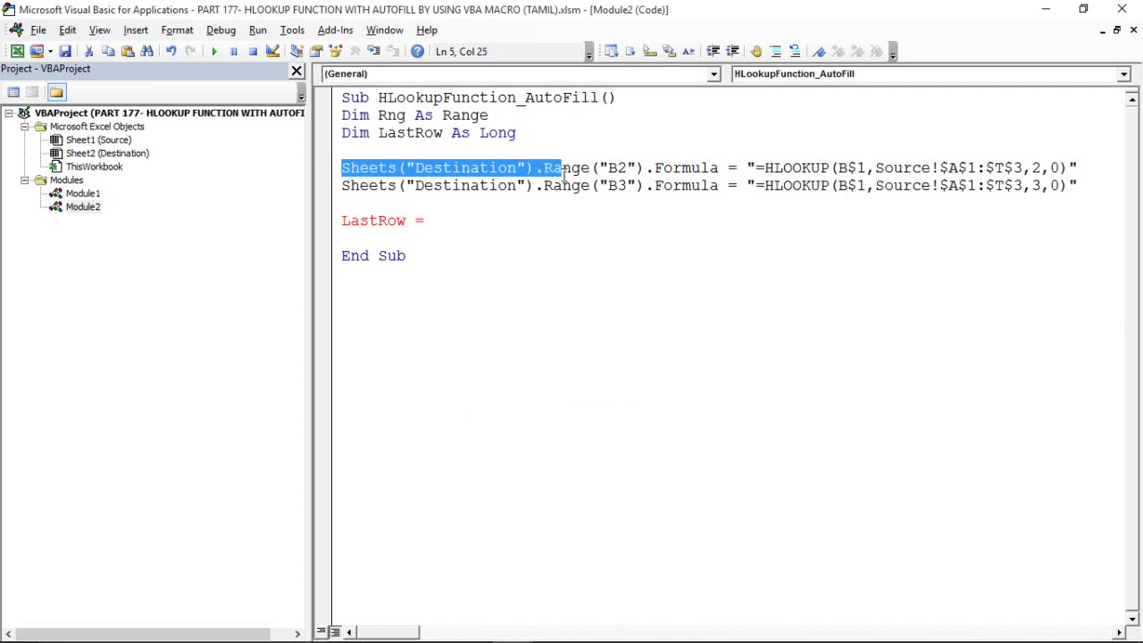
pyautogui.moveTo(544, 174)
pyautogui.mouseDown()
pyautogui.moveTo(665, 170)
pyautogui.moveTo(644, 170)
pyautogui.mouseUp()
pyautogui.hotkey('ctrl', 'c')
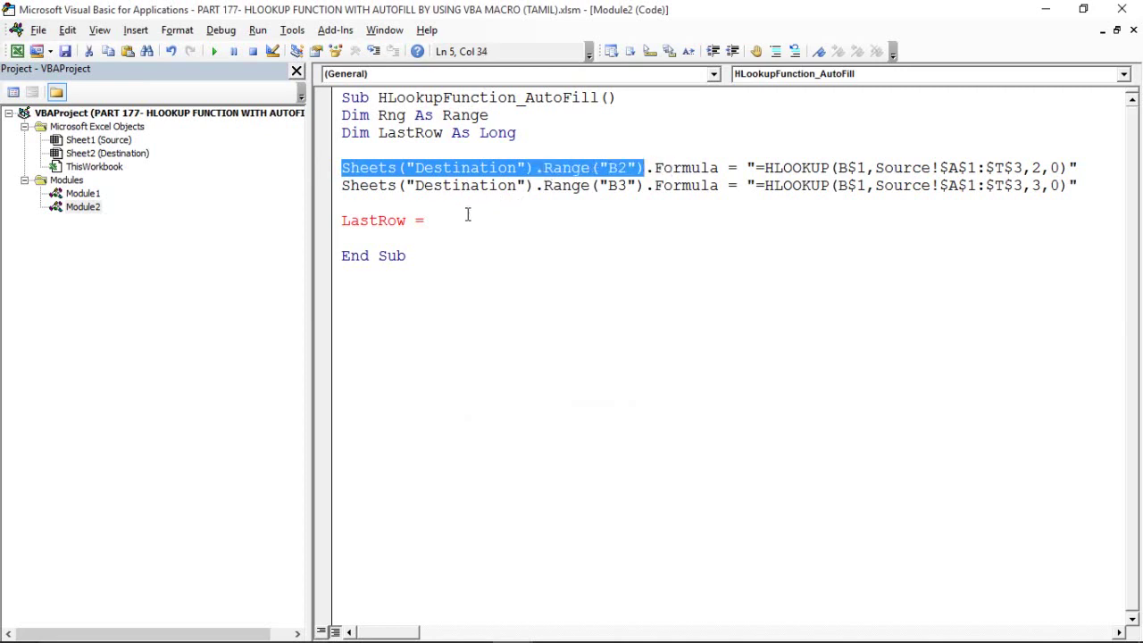
pyautogui.click(467, 219)
pyautogui.hotkey('ctrl', 'v')
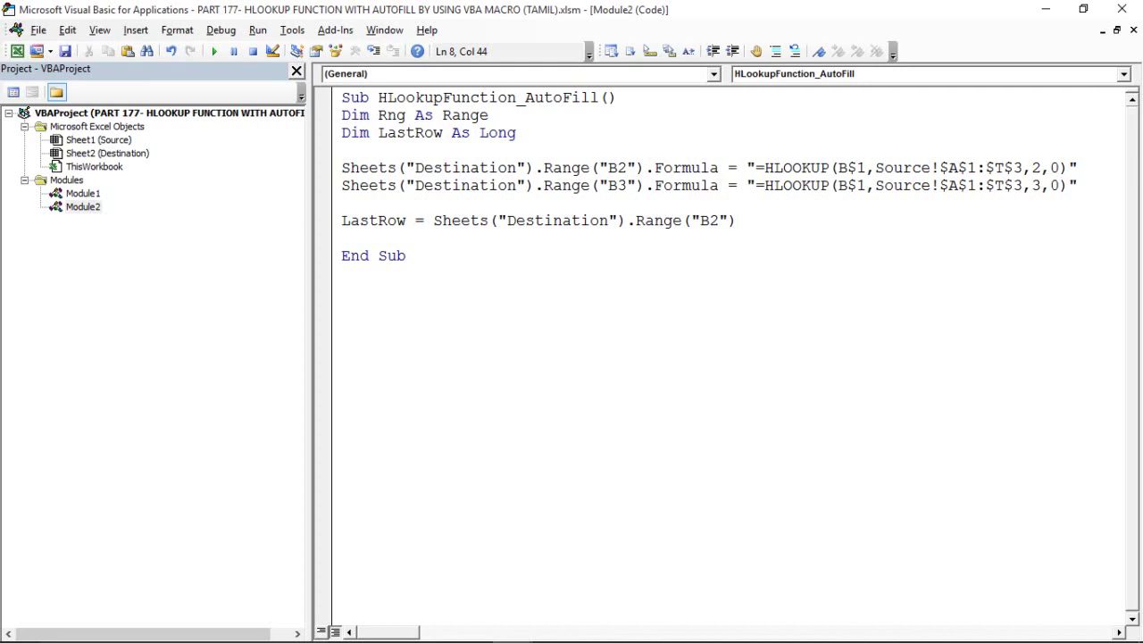
# - Complete the line as LastRow = Sheets("Destination").Range("A" & Rows.Count).End(xlUp).Row
pyautogui.press('BackSpace')
pyautogui.press('BackSpace')
pyautogui.press('BackSpace')
pyautogui.press('BackSpace')
pyautogui.write('A"')
pyautogui.write('& rows')
pyautogui.write('.cou')
pyautogui.press('Tab')
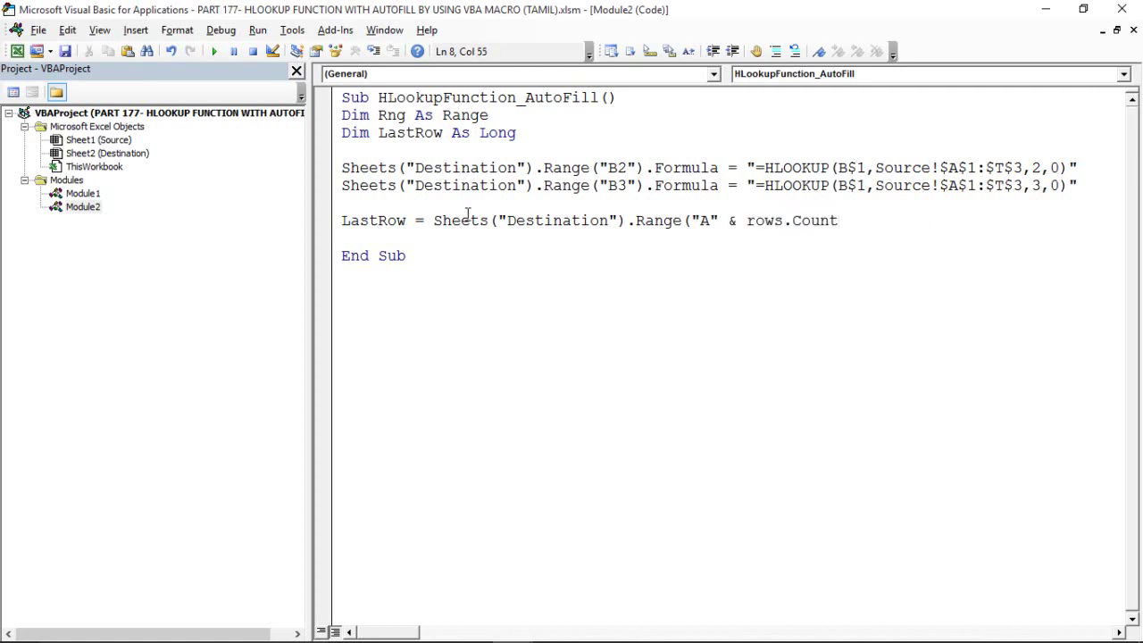
pyautogui.write(').end')
pyautogui.write('(x')
pyautogui.write('lup')
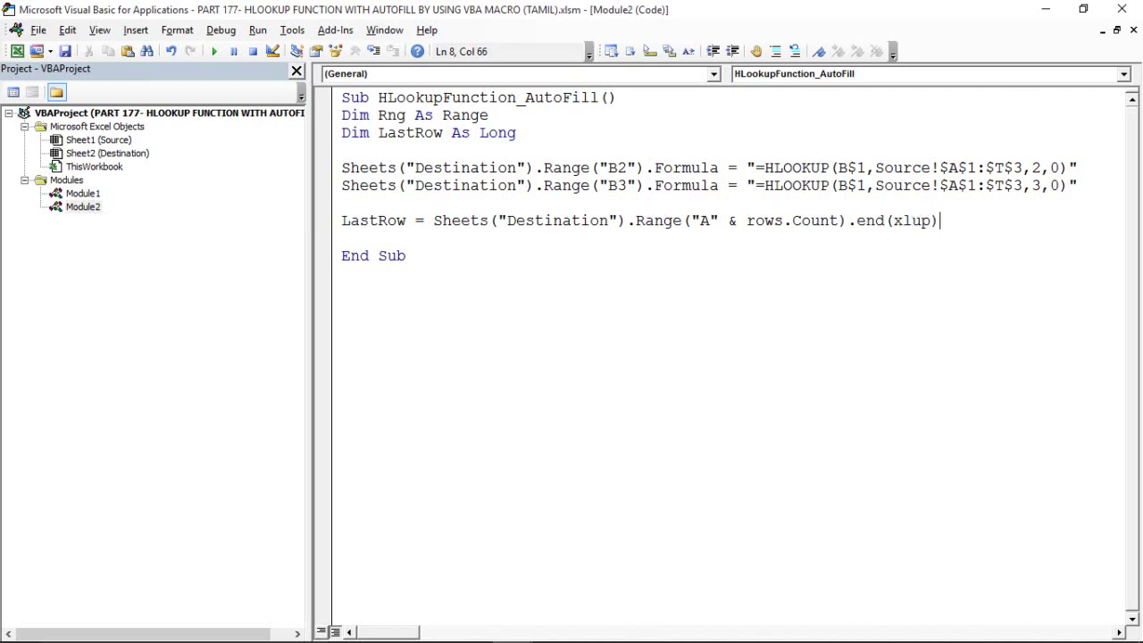
pyautogui.write('.row')
pyautogui.press('Return')
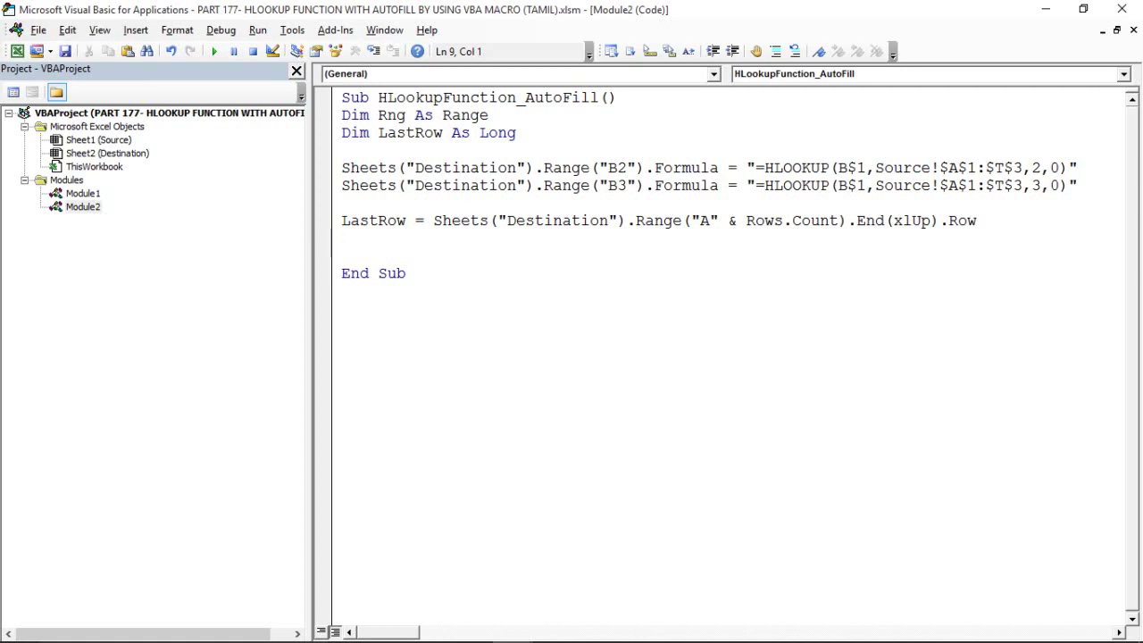
# - Type Set Rng = Sheets("Destination").Range("B2:J" & LastRow) on a new line, fixing typos
pyautogui.press('Return')
pyautogui.write('set ')
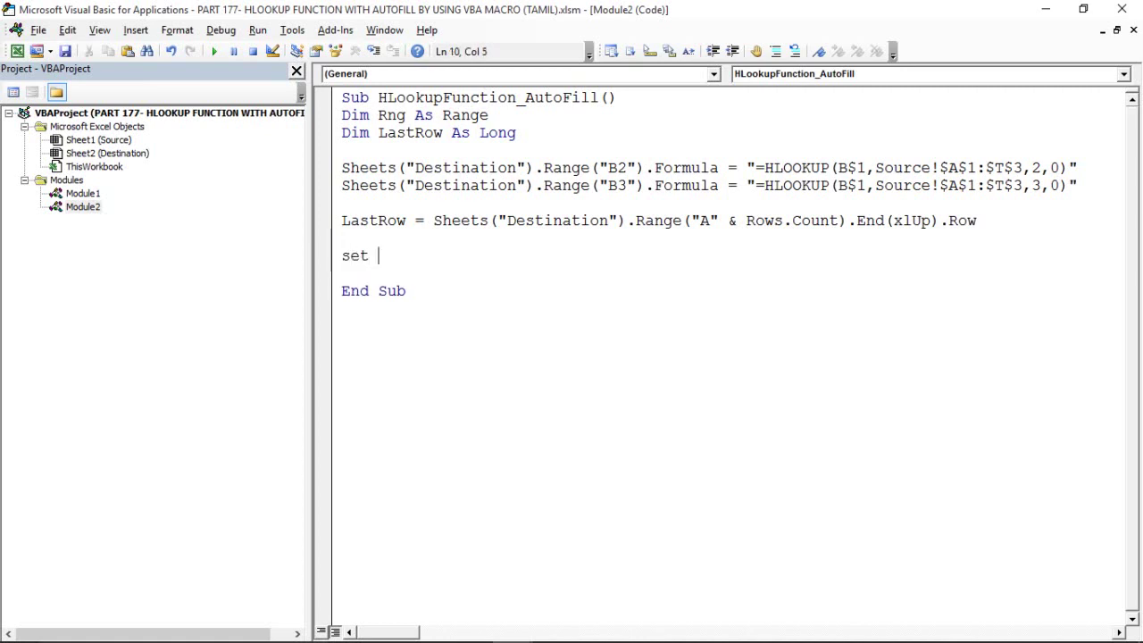
pyautogui.write('Rng ')
pyautogui.write('= Shety')
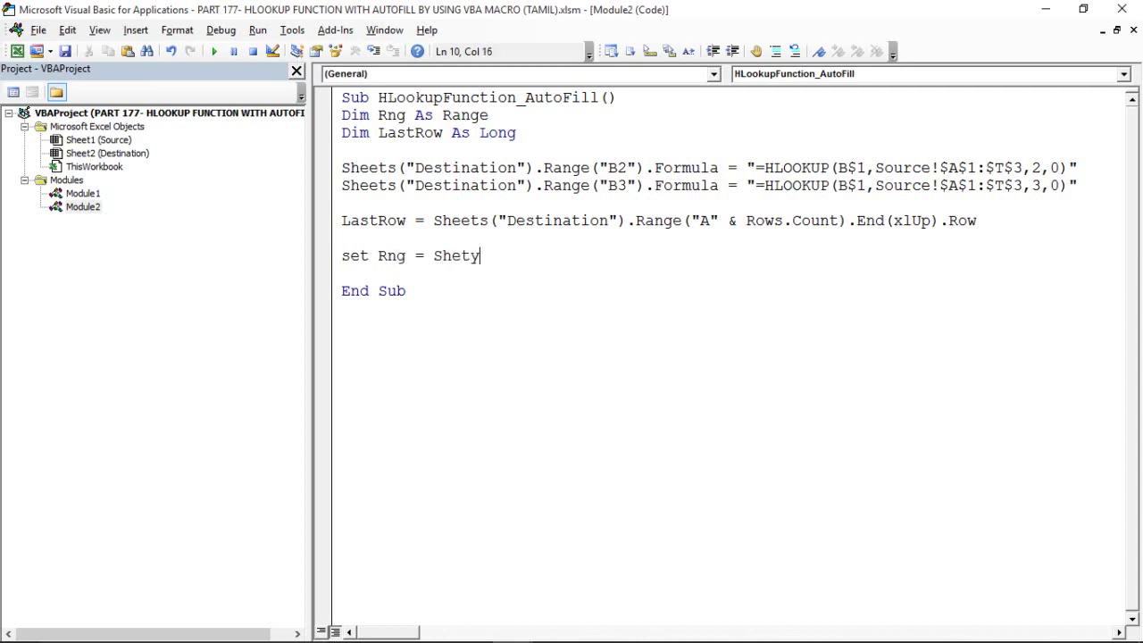
pyautogui.press('BackSpace')
pyautogui.press('BackSpace')
pyautogui.write('ets')
pyautogui.write('("des')
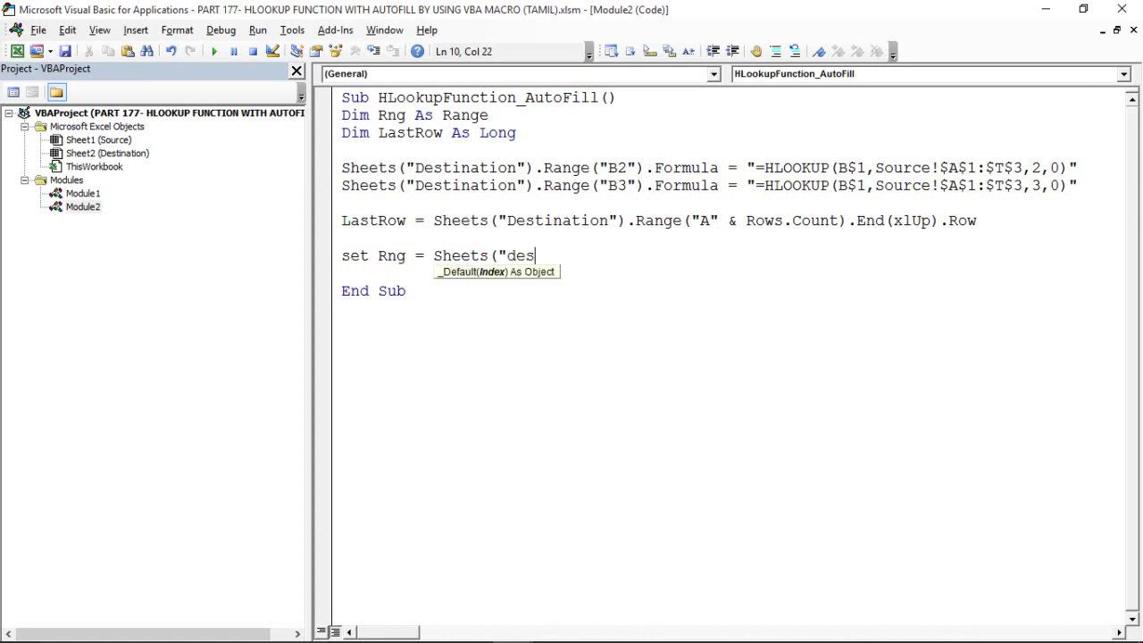
pyautogui.write('t')
pyautogui.press('BackSpace')
pyautogui.press('BackSpace')
pyautogui.press('BackSpace')
pyautogui.press('BackSpace')
pyautogui.write('D')
pyautogui.write('estination')
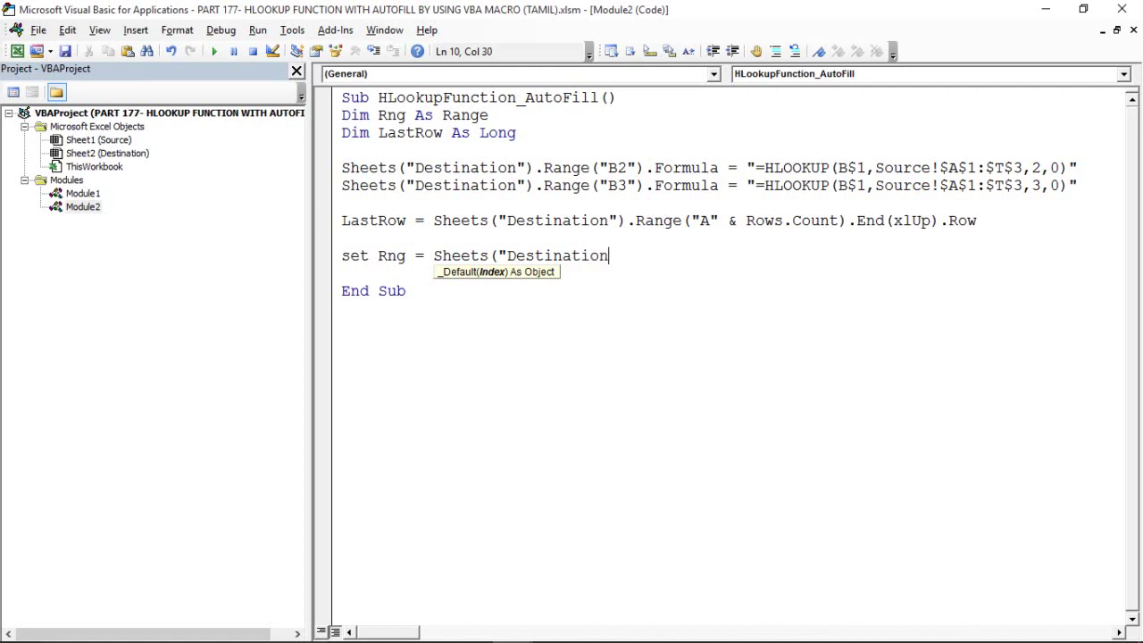
pyautogui.write('")')
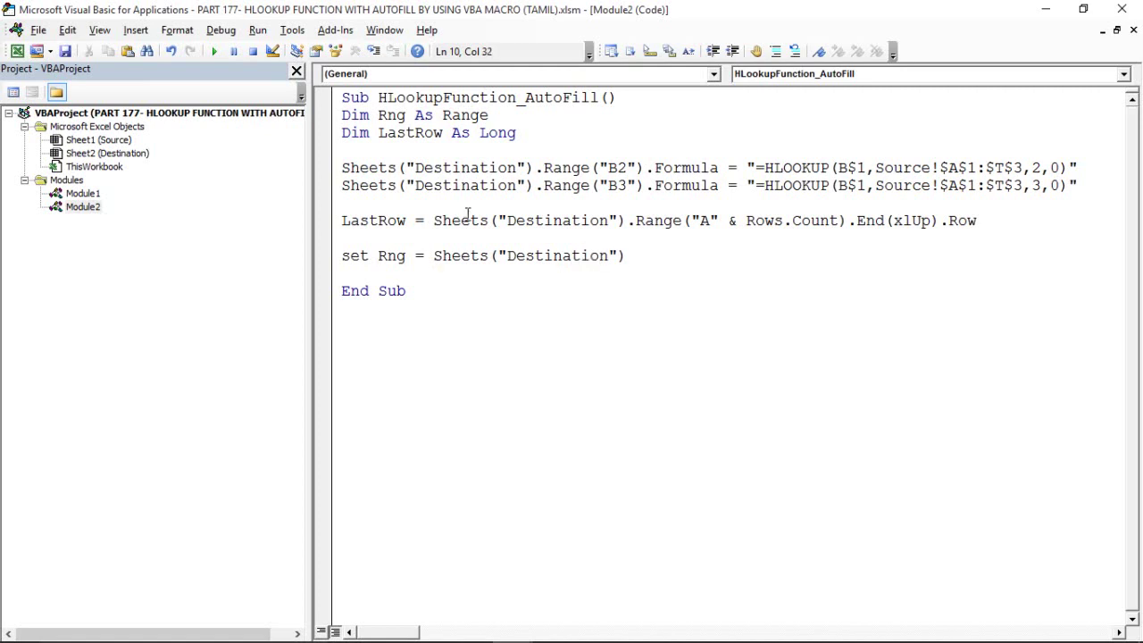
pyautogui.write('.range')
pyautogui.write('(')
pyautogui.write('"B')
pyautogui.write('2:')
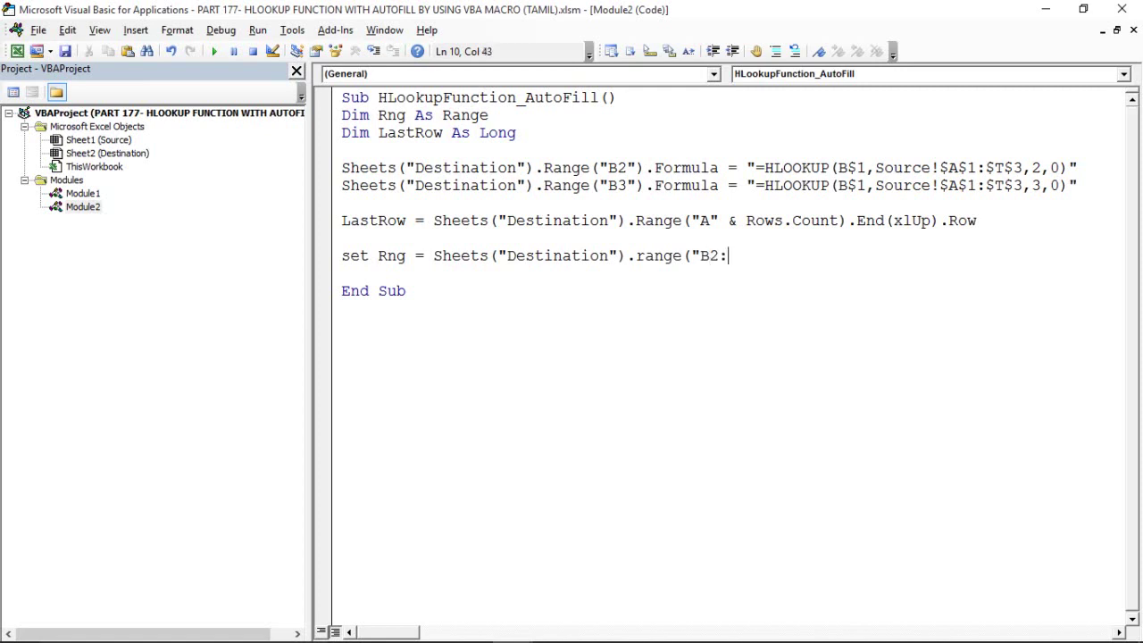
pyautogui.write('J')
pyautogui.write('"&')
pyautogui.write('LAT')
pyautogui.press('BackSpace')
pyautogui.press('BackSpace')
pyautogui.write('A')
pyautogui.press('BackSpace')
pyautogui.write('ast')
pyautogui.write('Row')
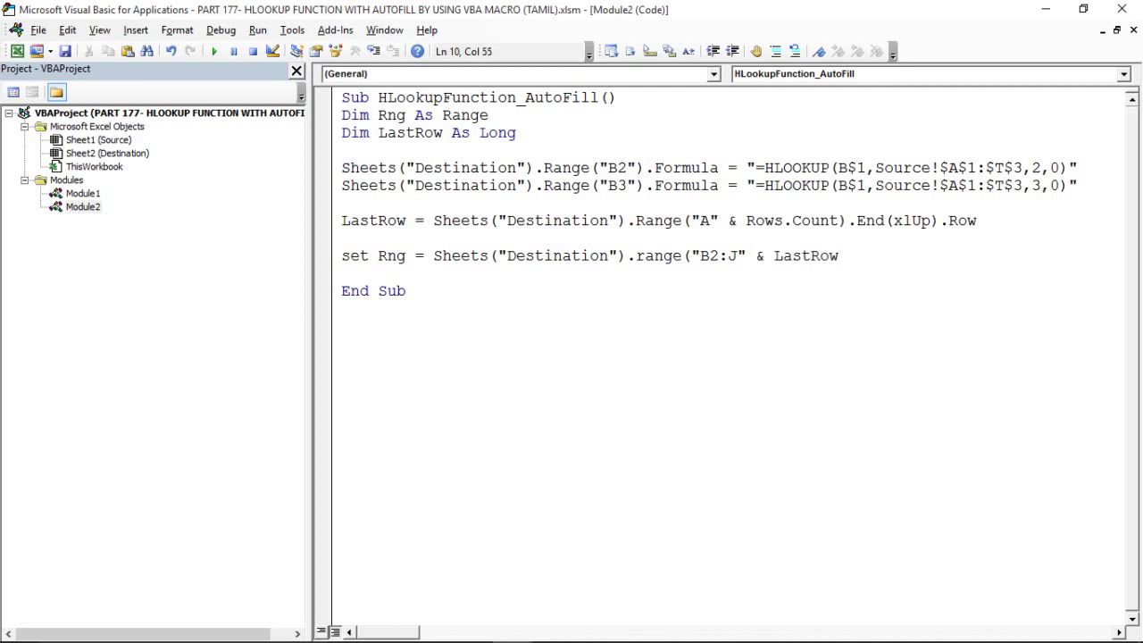
pyautogui.write(')')
# - Let the Set Rng line auto-format, then highlight Rng and the "B2:J" & LastRow address
pyautogui.click(505, 273)
pyautogui.click(497, 257)
pyautogui.moveTo(378, 255); pyautogui.dragTo(414, 257)
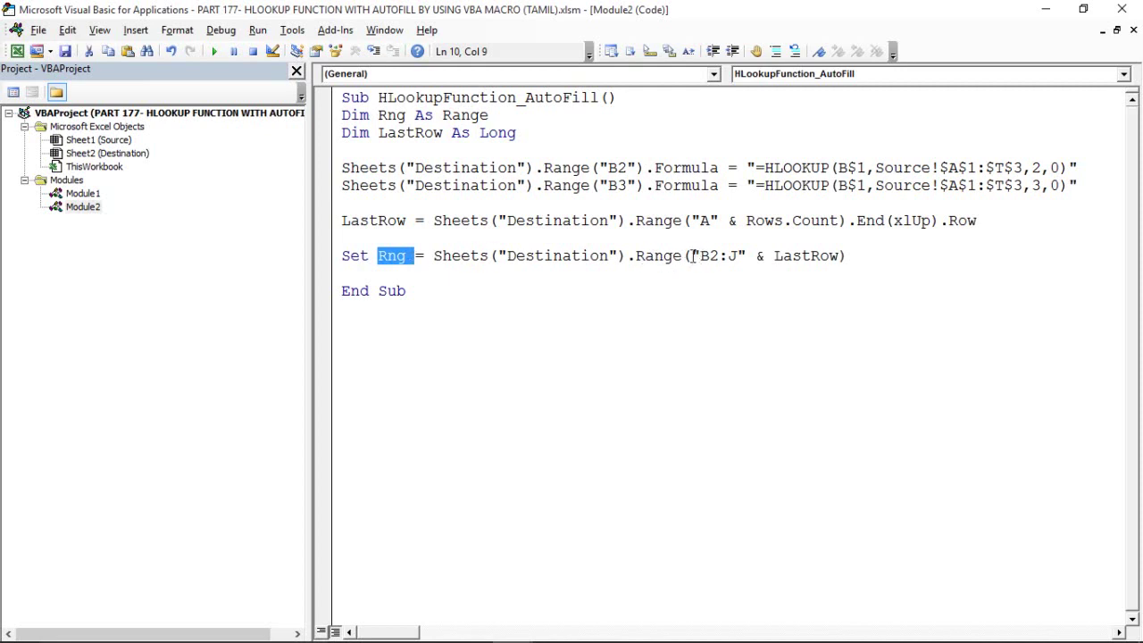
pyautogui.moveTo(695, 256); pyautogui.dragTo(836, 256)
# - After viewing the B2:J3 output area, type Sheets("Destination").Range("B2") two lines below Set Rng
pyautogui.hotkey('alt', 'Tab')
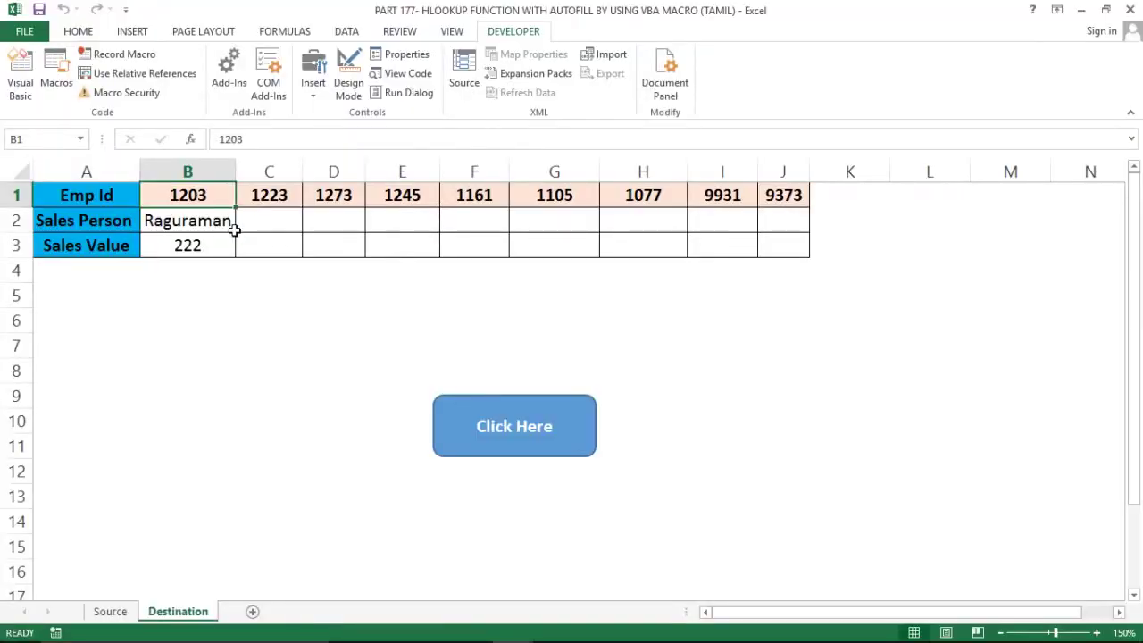
pyautogui.hotkey('alt', 'Tab')
pyautogui.hotkey('alt', 'Tab')
pyautogui.moveTo(214, 221)
pyautogui.mouseDown()
pyautogui.moveTo(209, 242)
pyautogui.moveTo(783, 246)
pyautogui.mouseUp()
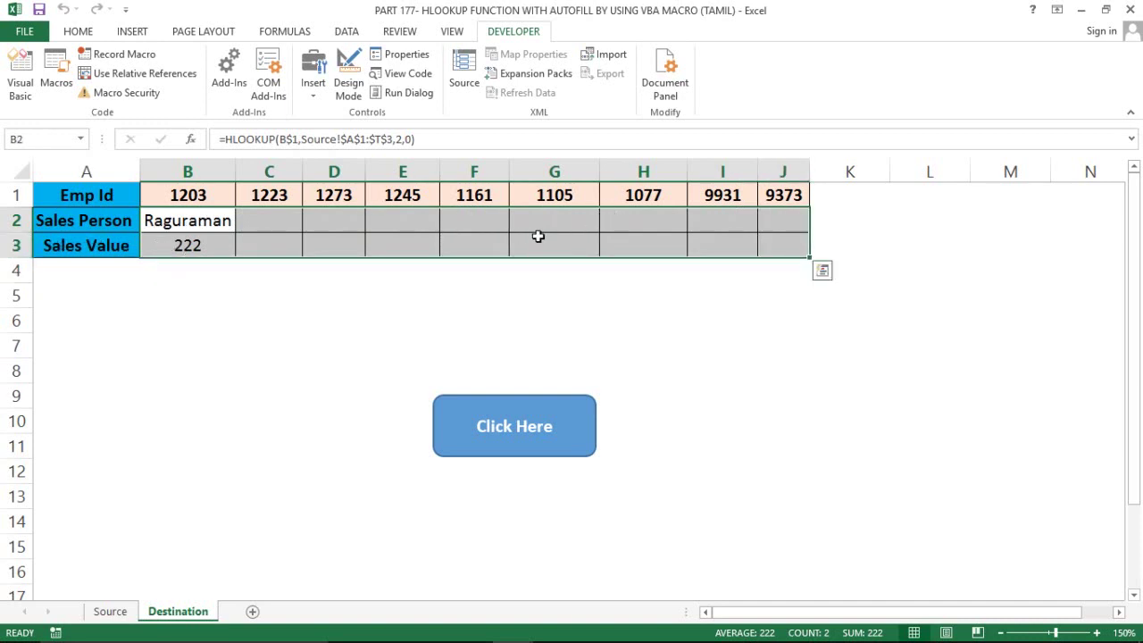
pyautogui.hotkey('alt', 'F11')
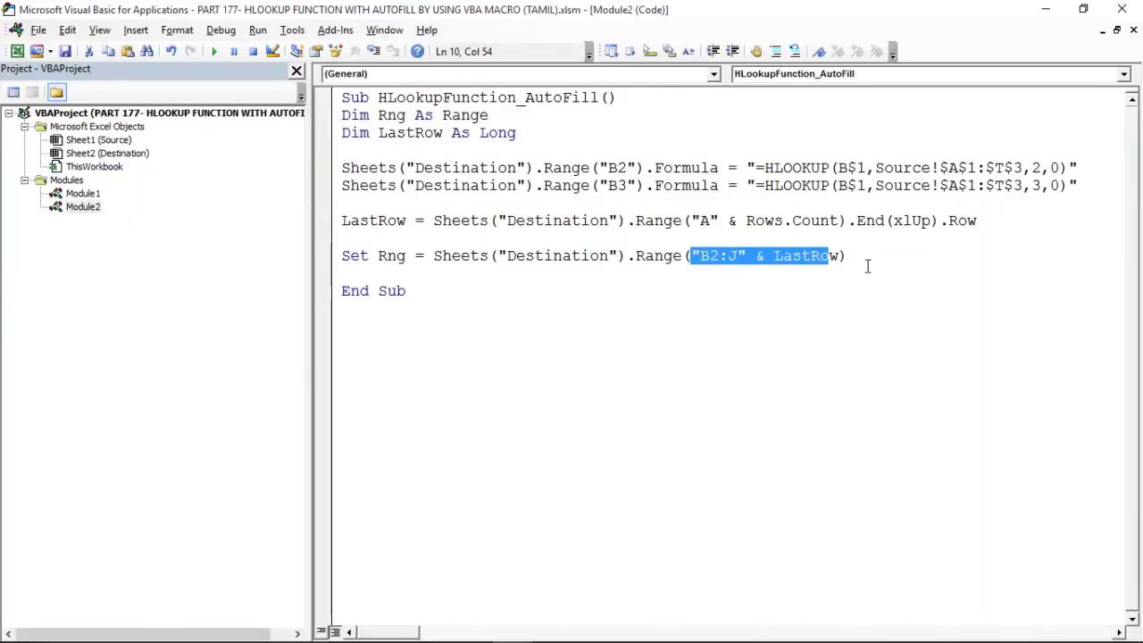
pyautogui.click(867, 264)
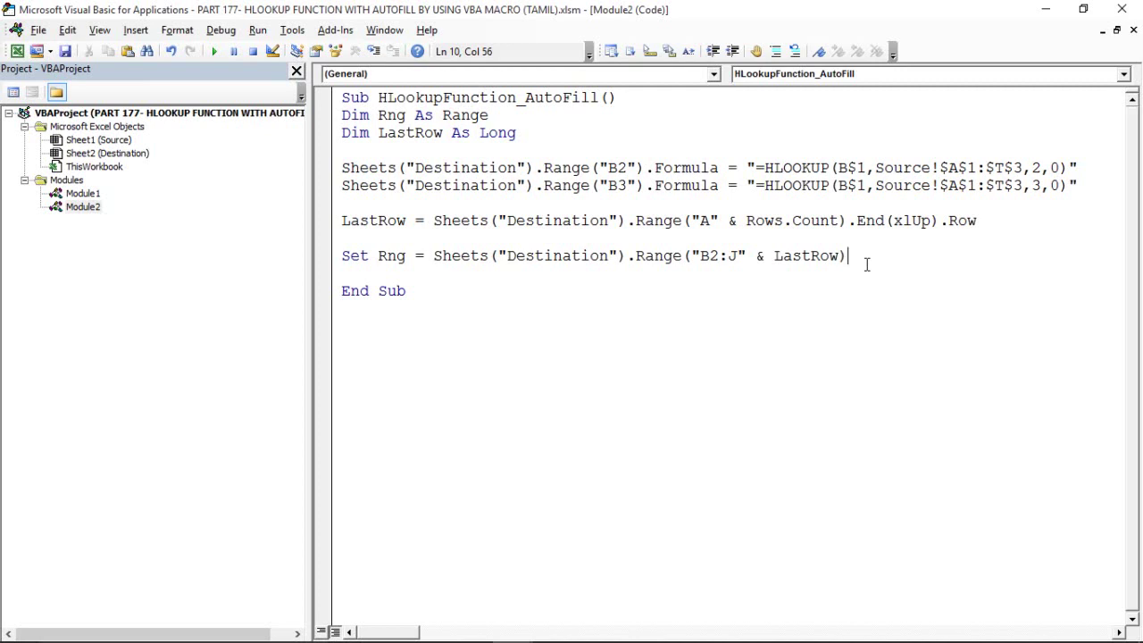
pyautogui.press('Return')
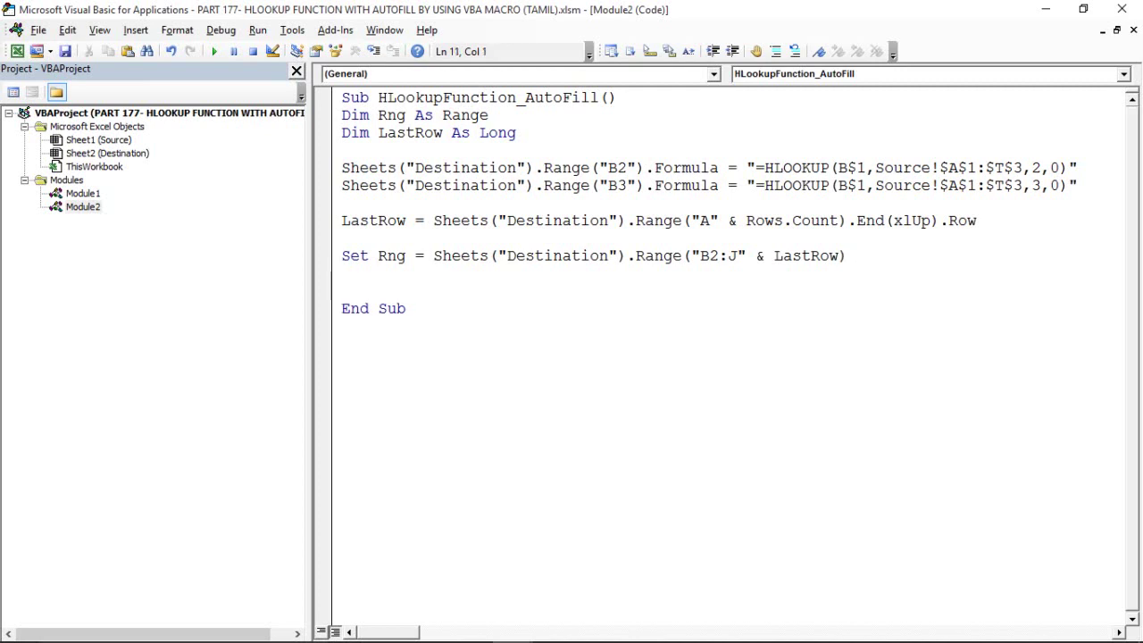
pyautogui.press('Return')
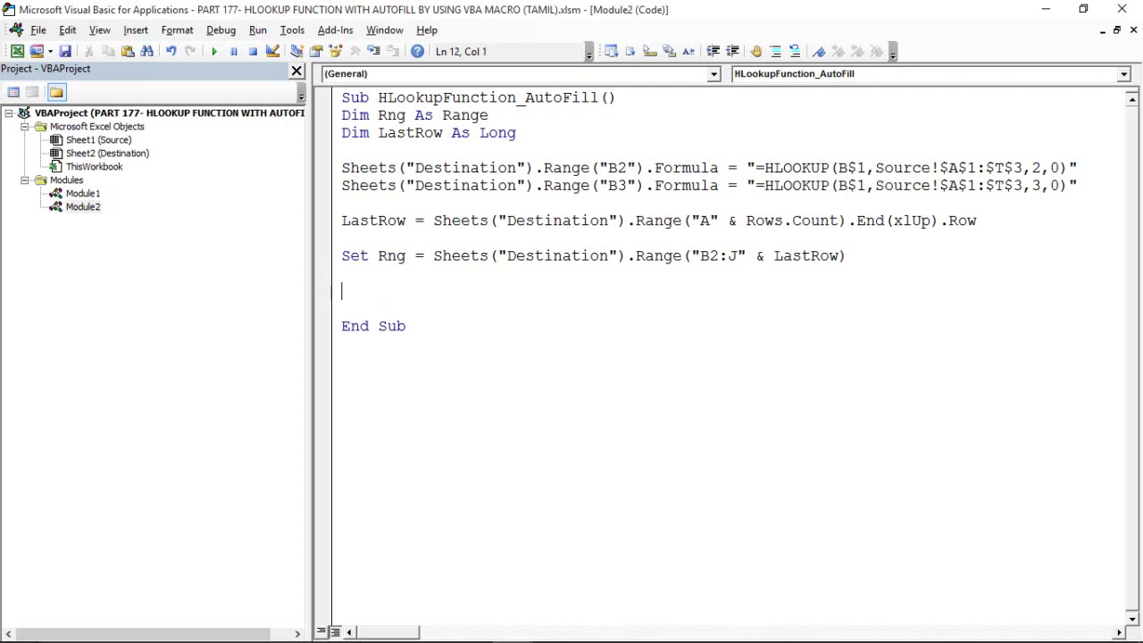
pyautogui.write('Sheets("Destination").Range("B2")')
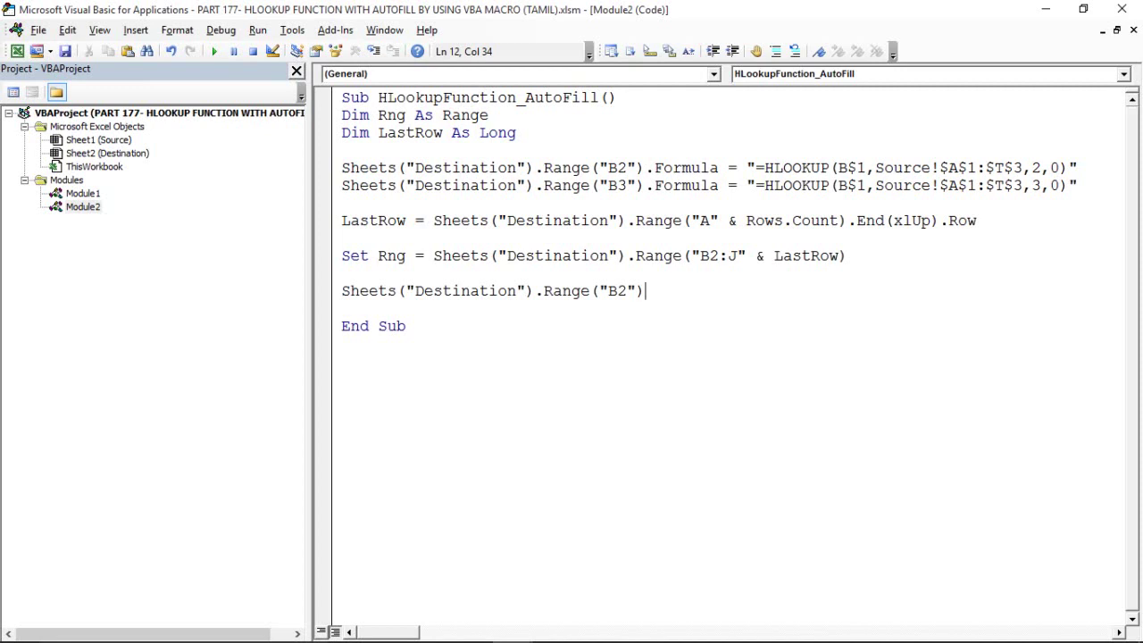
# - Select the formula cells B2:B3 on the Destination sheet, then return to the macro code
pyautogui.hotkey('alt', 'F11')
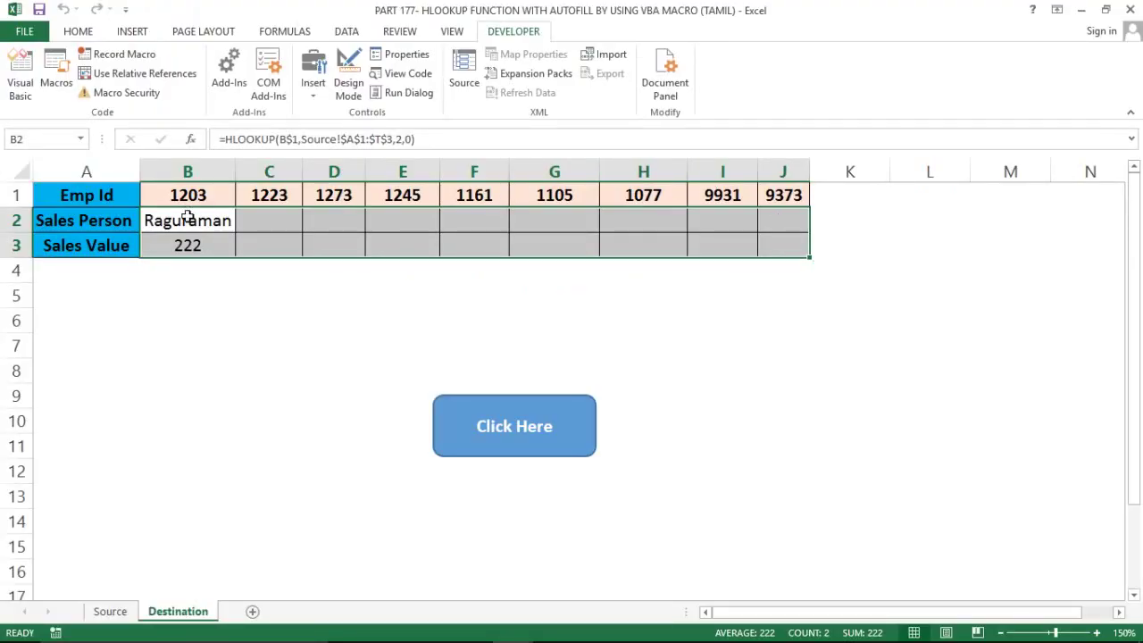
pyautogui.moveTo(188, 217); pyautogui.dragTo(186, 234)
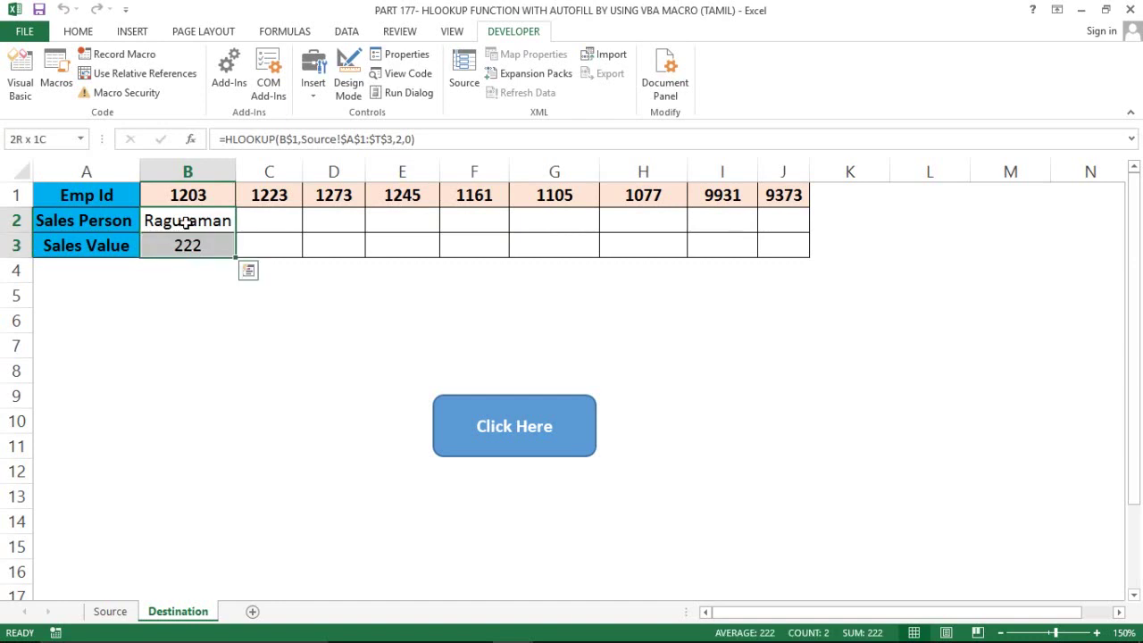
pyautogui.click(185, 222)
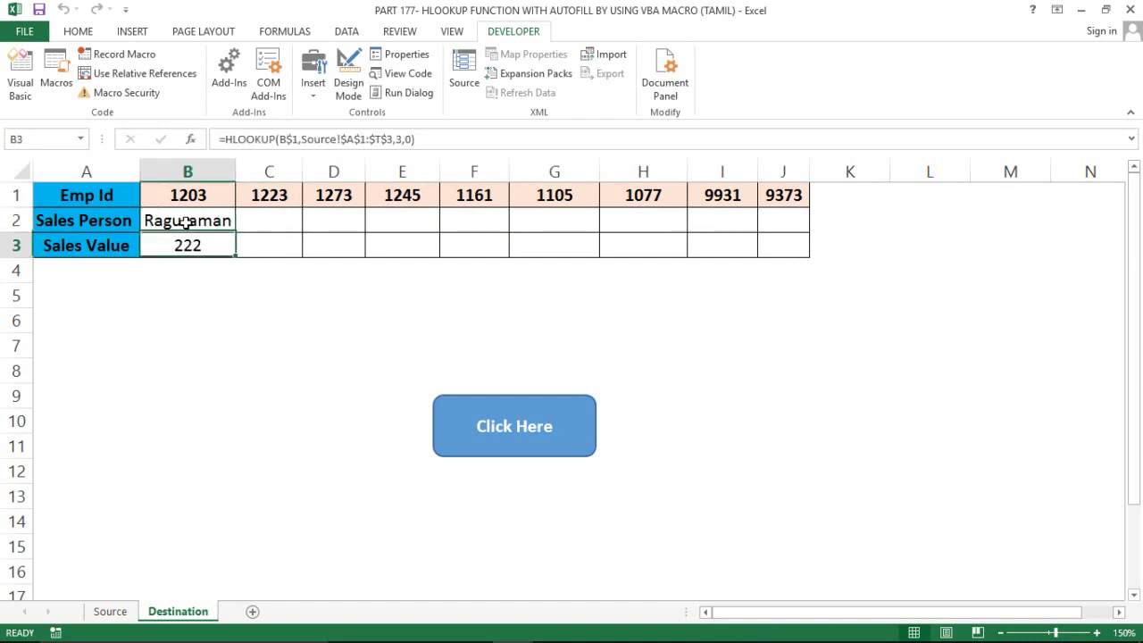
pyautogui.moveTo(184, 222); pyautogui.dragTo(186, 234)
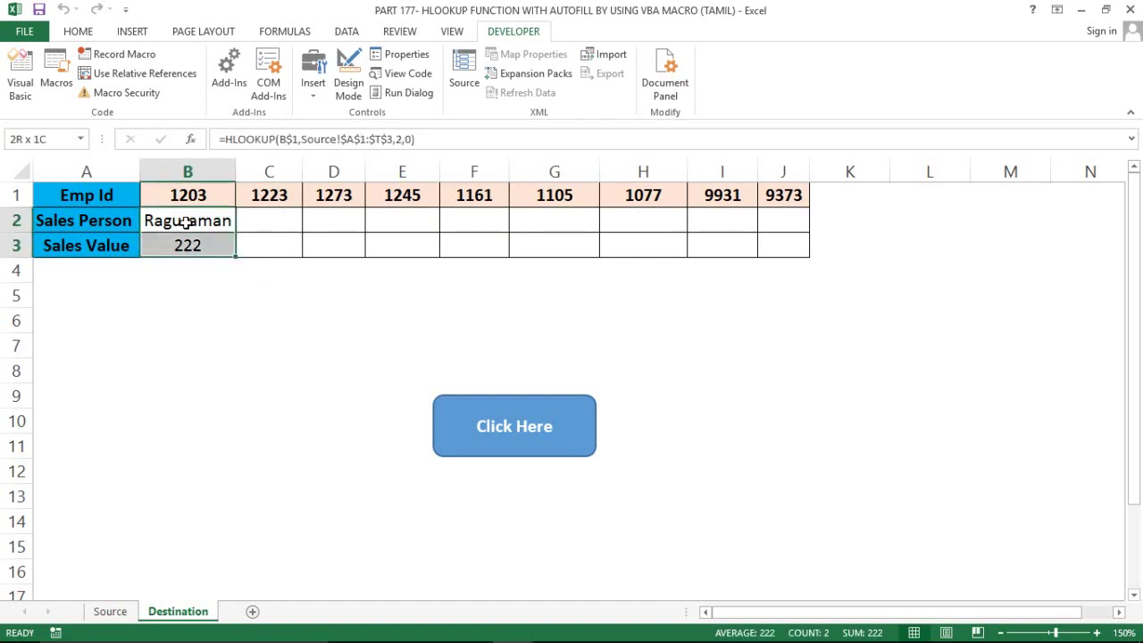
pyautogui.hotkey('alt', 'F11')
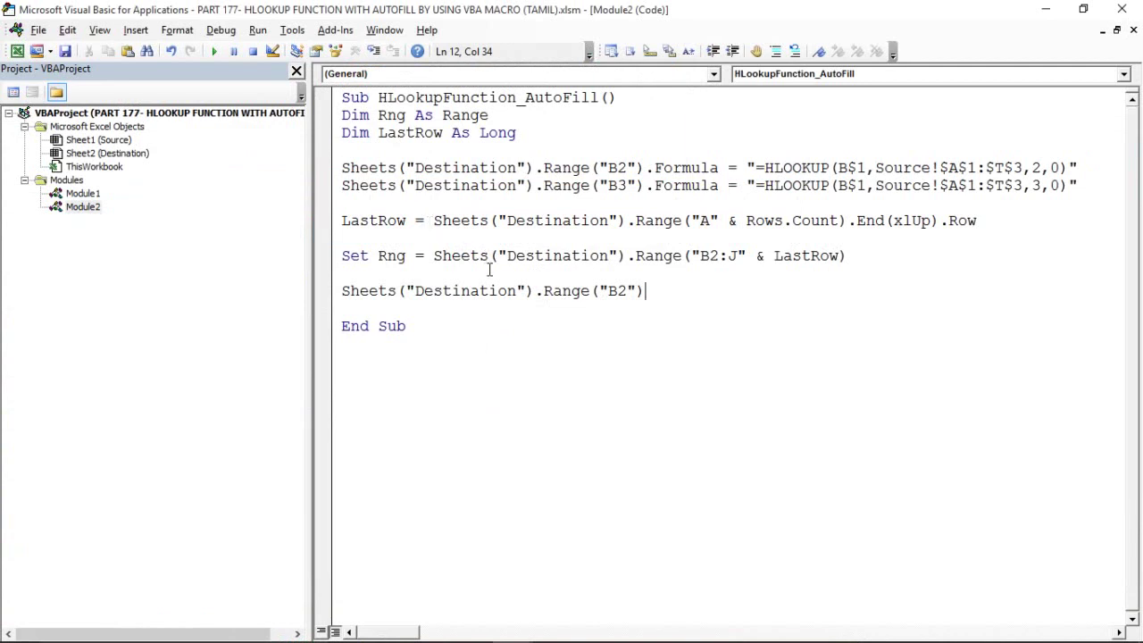
# - Change the statement to Sheets("Destination").Range("B2:B3").Select
pyautogui.click(626, 291)
pyautogui.write(':B3')
pyautogui.write('"')
pyautogui.press('BackSpace')
pyautogui.click(684, 290)
pyautogui.write('.se')
pyautogui.write('lect')
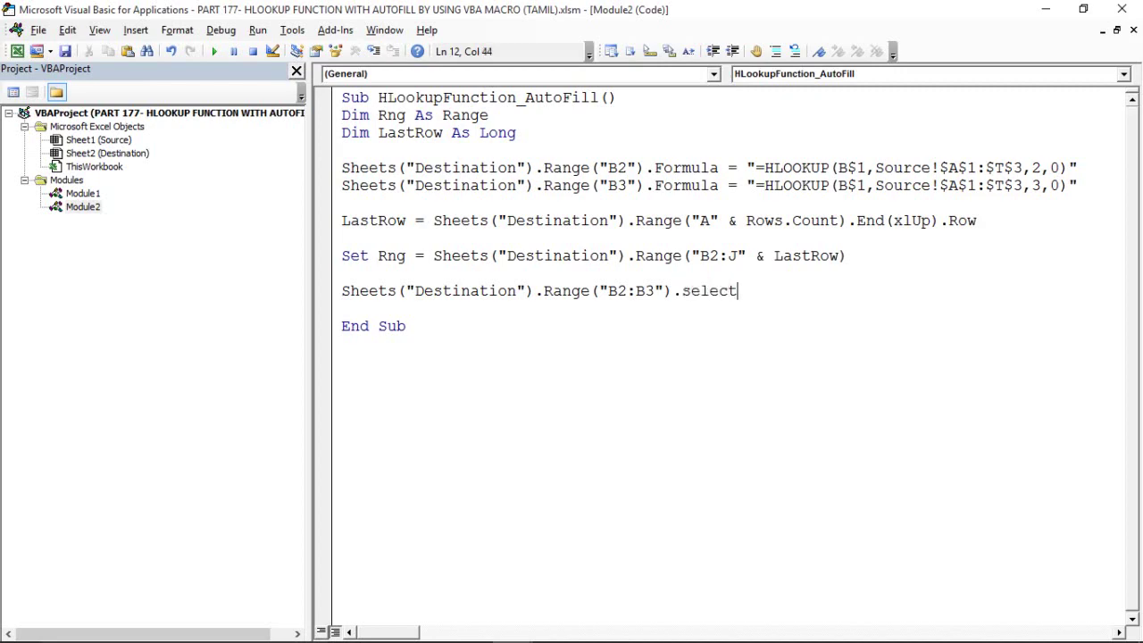
pyautogui.press('Return')
# - Add a Selection.Copy line below the Select statement
pyautogui.hotkey('alt', 'Tab')
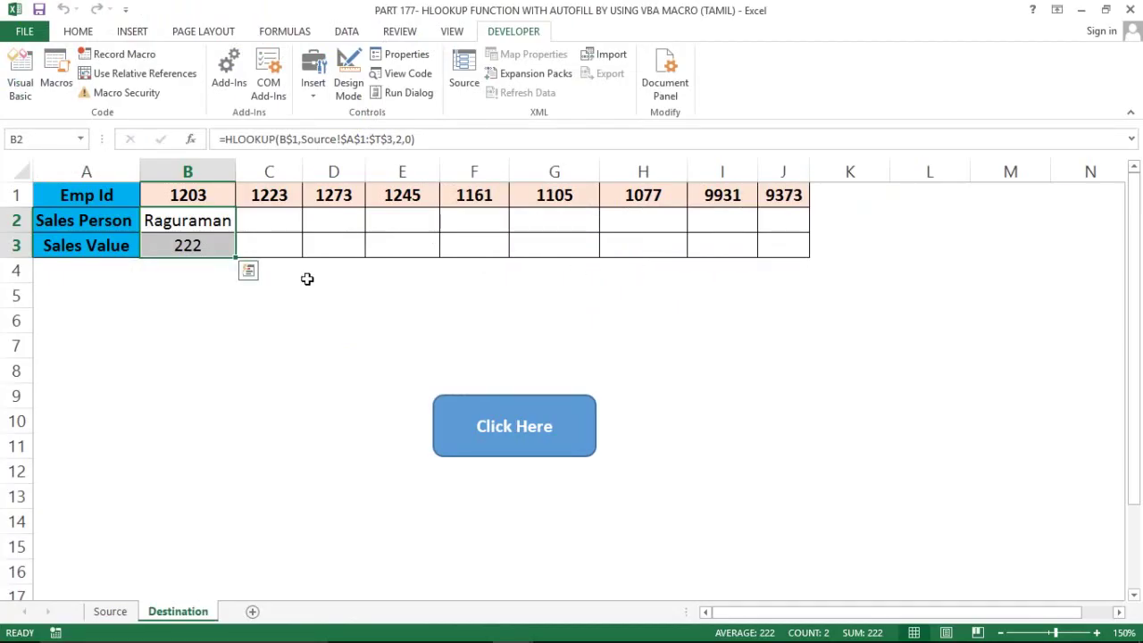
pyautogui.hotkey('alt', 'Tab')
pyautogui.click(554, 362)
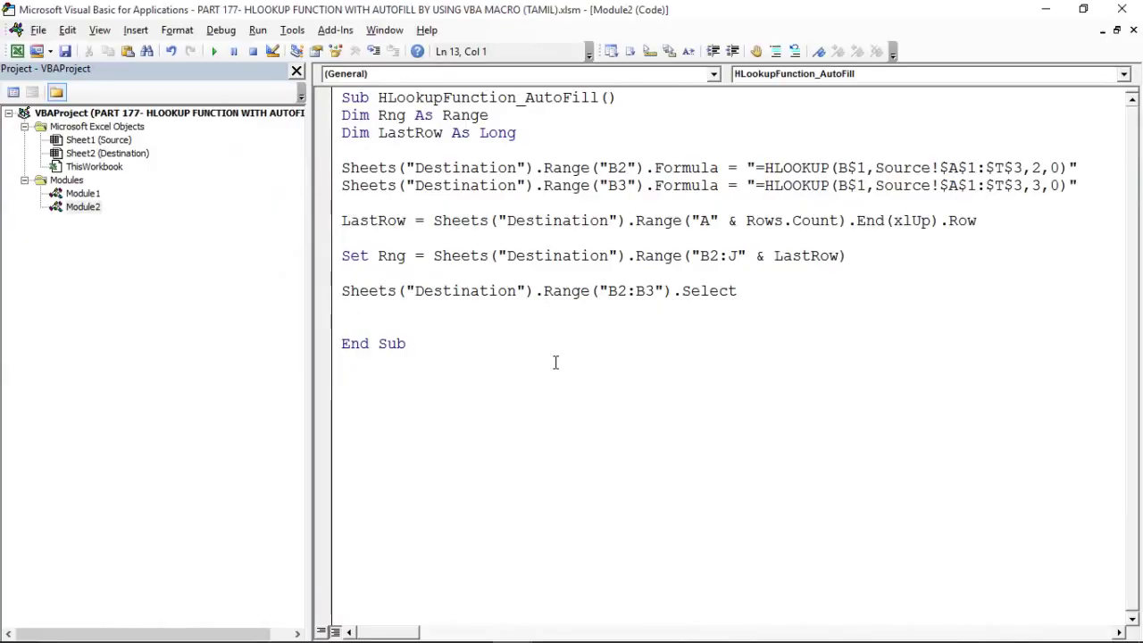
pyautogui.write('selecti')
pyautogui.write('on.copy')
pyautogui.press('Return')
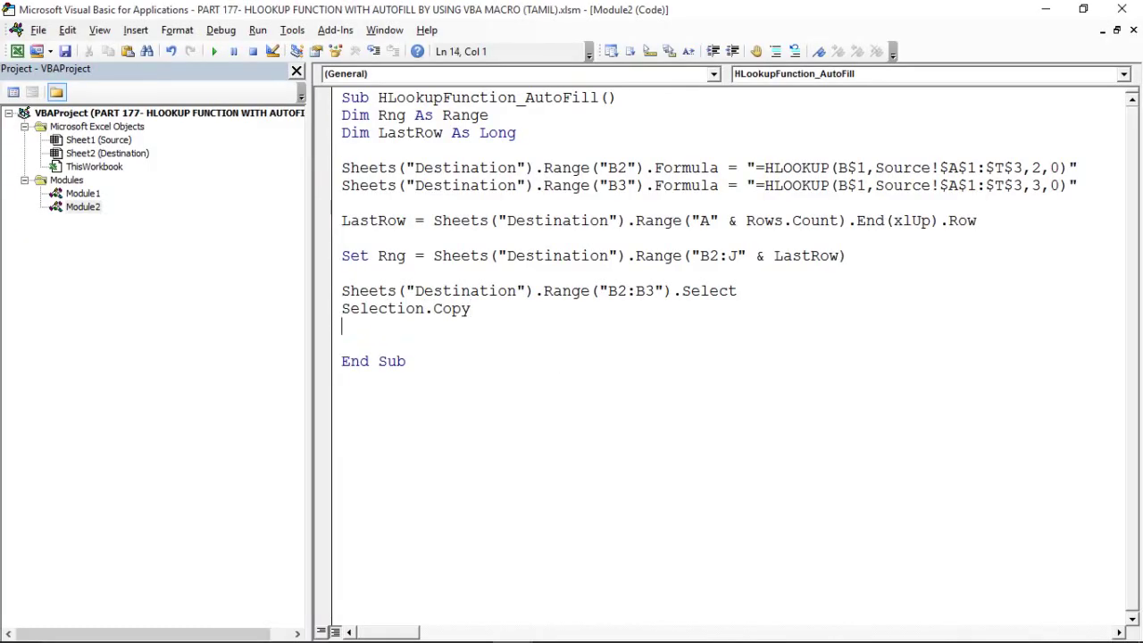
pyautogui.press('Return')
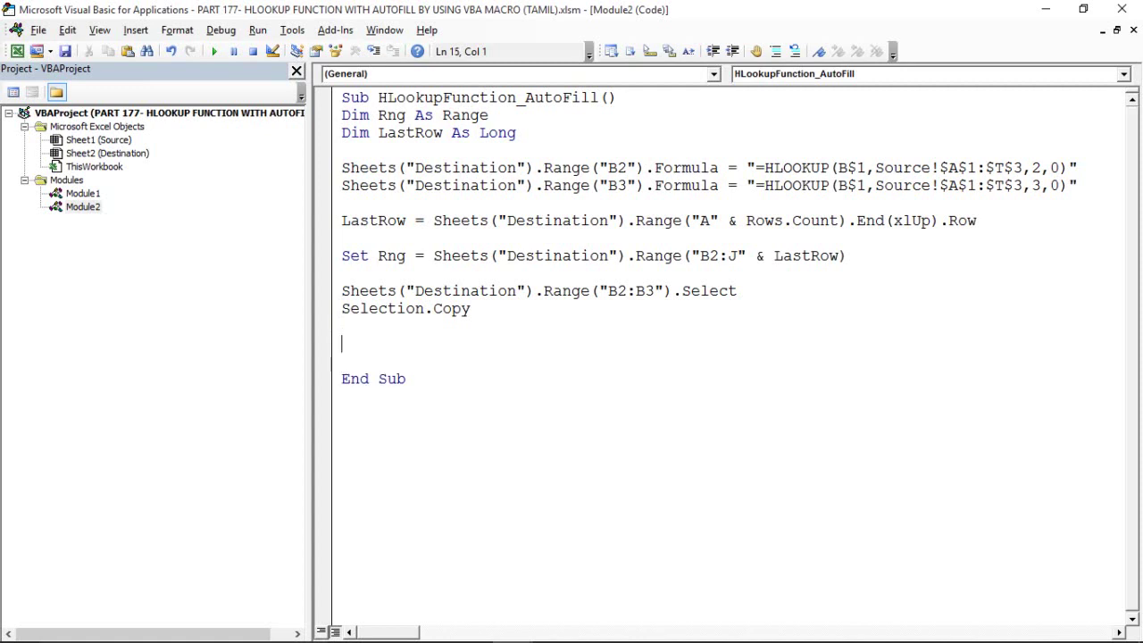
# - Add Rng.PasteSpecial Paste:=xlPasteFormulas, Operation:=xlNone
pyautogui.write('Rng.')
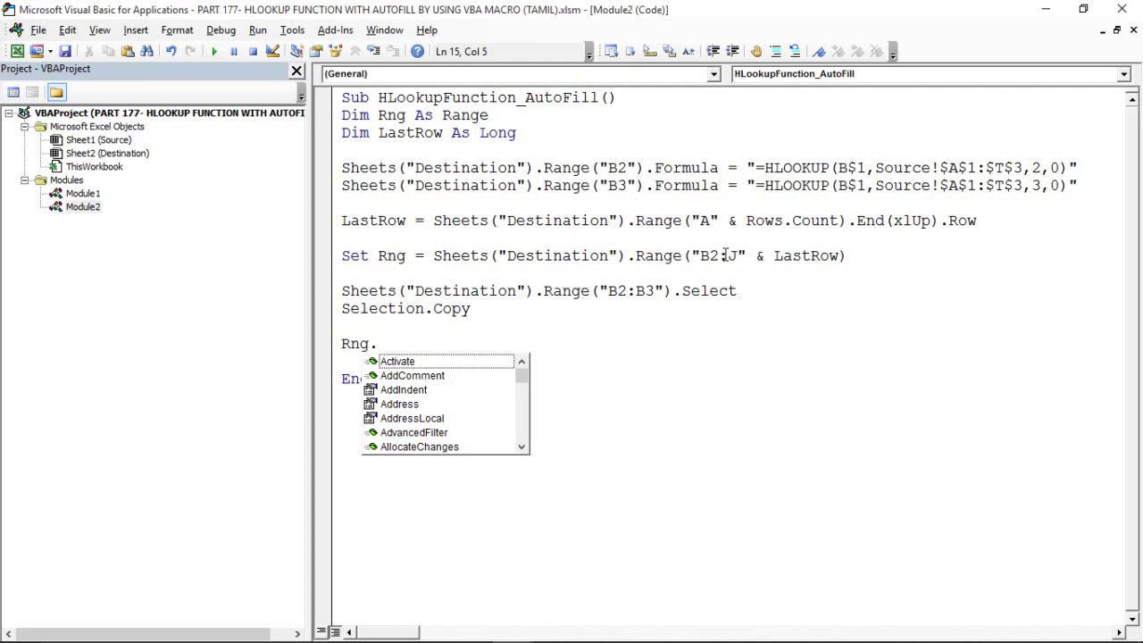
pyautogui.write('paste')
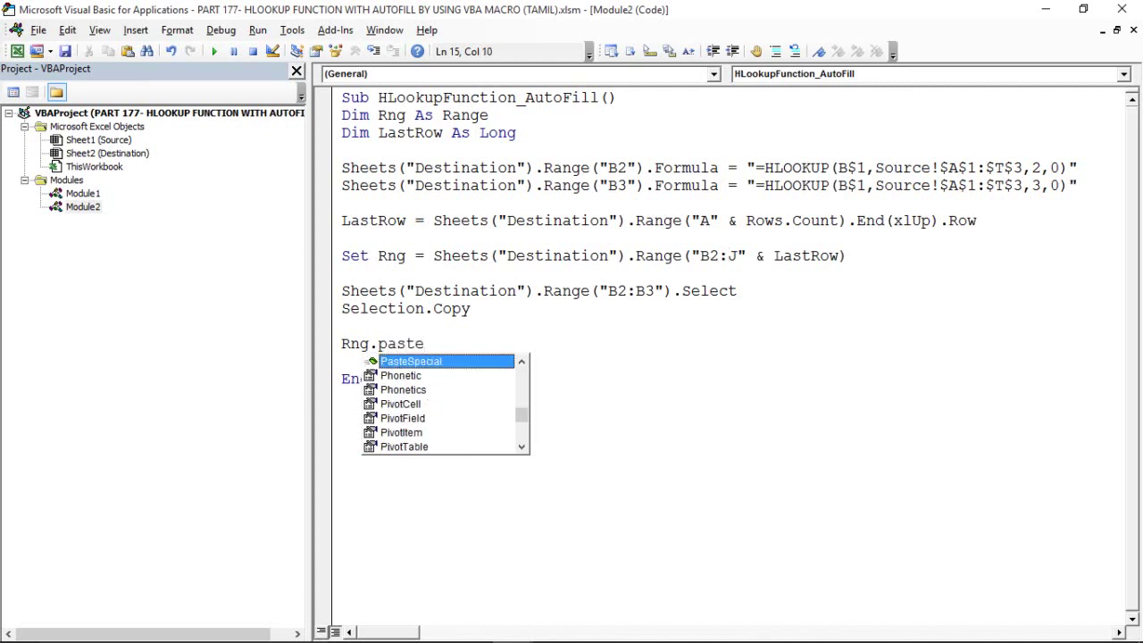
pyautogui.press('Tab')
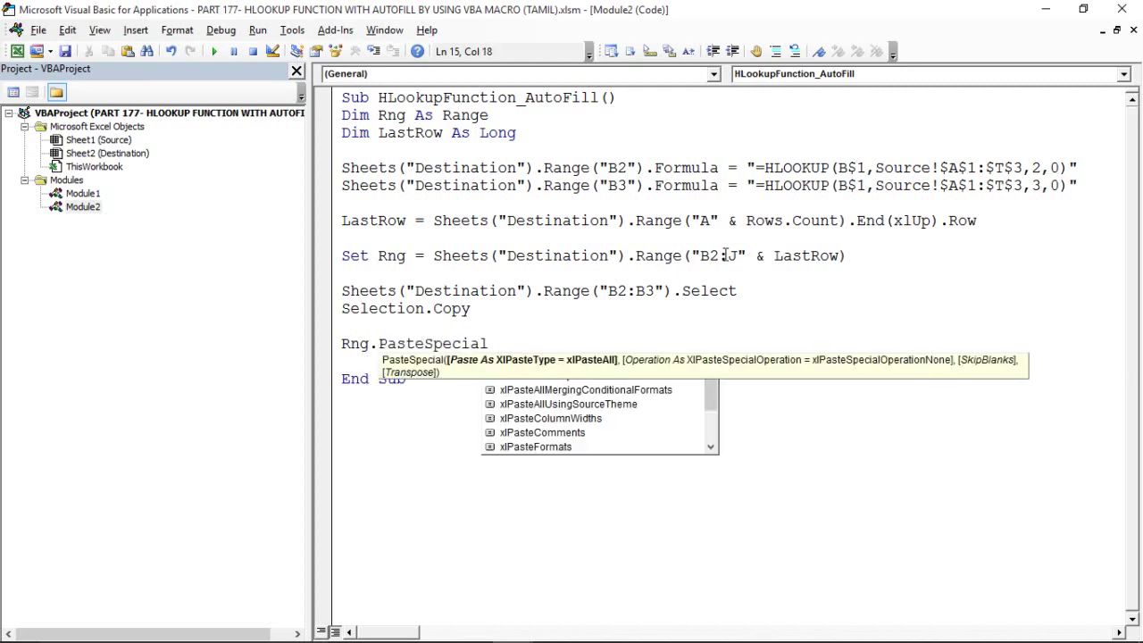
pyautogui.write('paste:=')
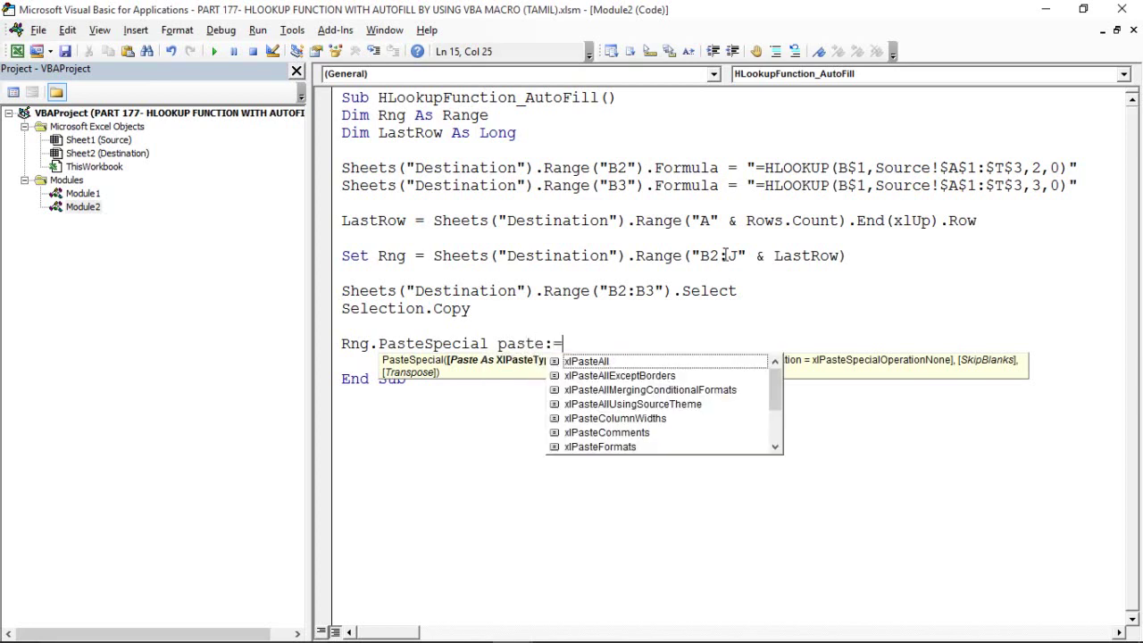
pyautogui.write('xl')
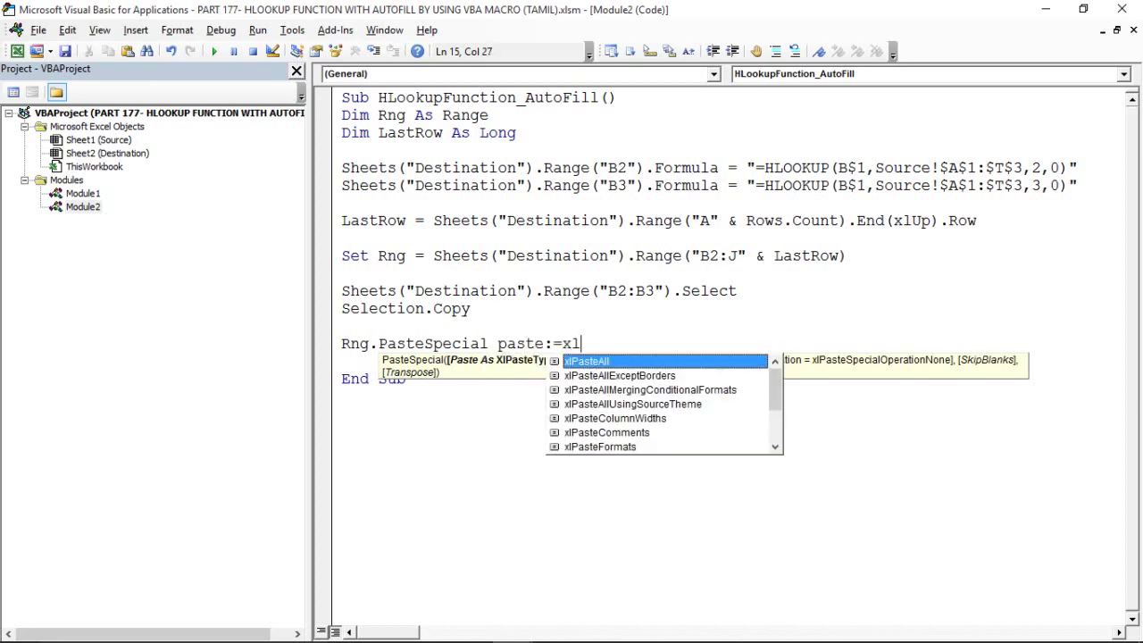
pyautogui.write('pastefor')
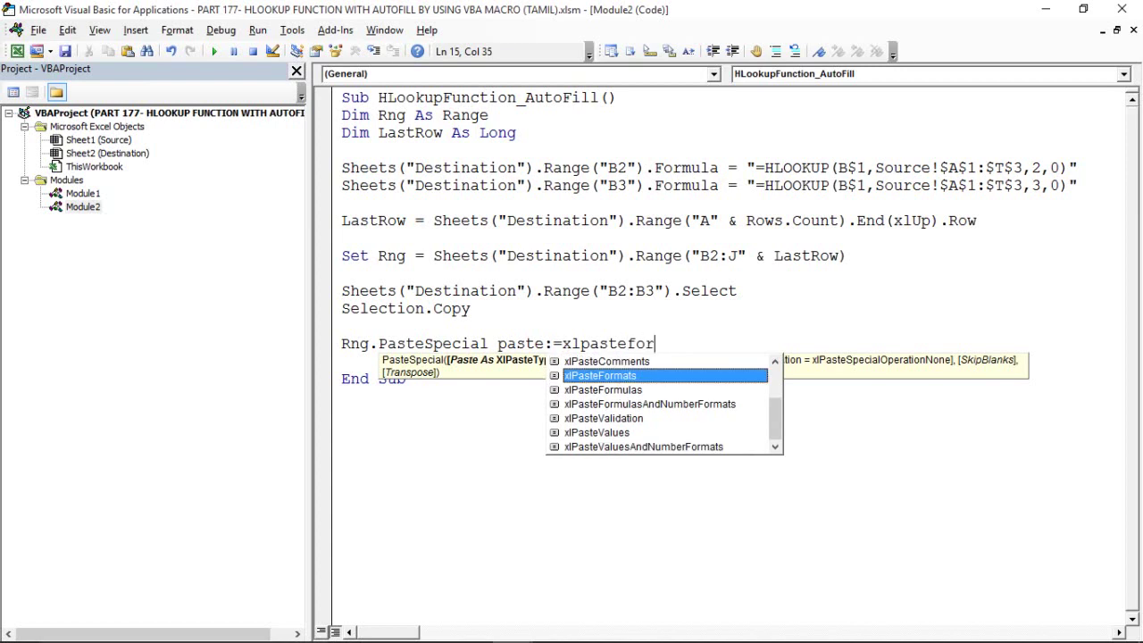
pyautogui.press('Down')
pyautogui.press('Tab')
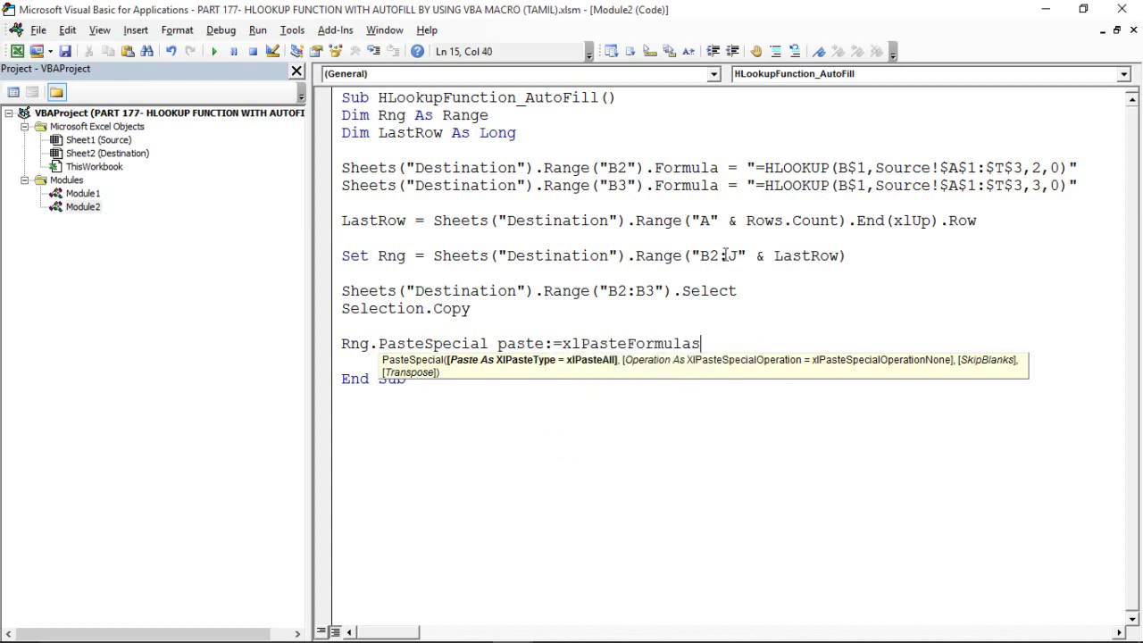
pyautogui.write(', ')
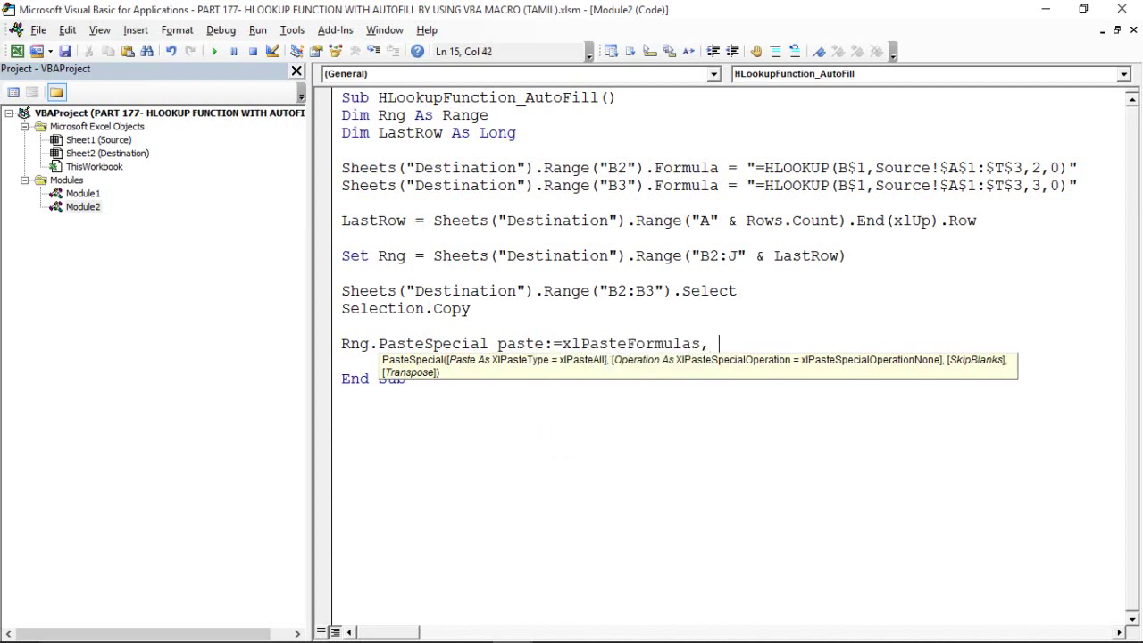
pyautogui.write('Opera')
pyautogui.press('BackSpace')
pyautogui.write('ation')
pyautogui.write(':=')
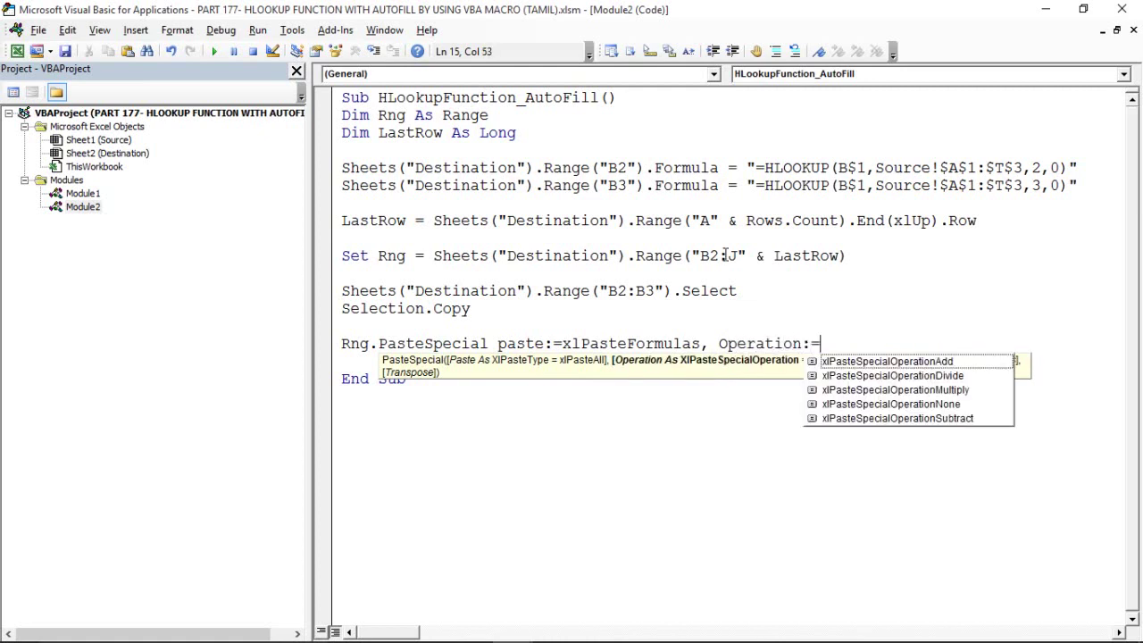
pyautogui.write('xl')
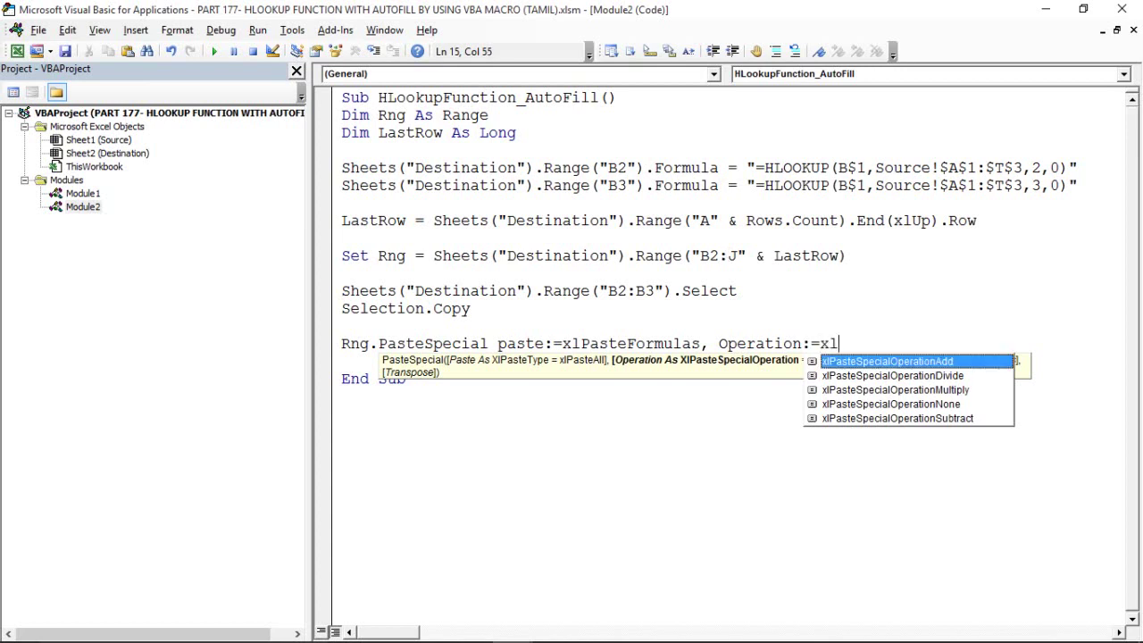
pyautogui.write('none')
pyautogui.press('Return')
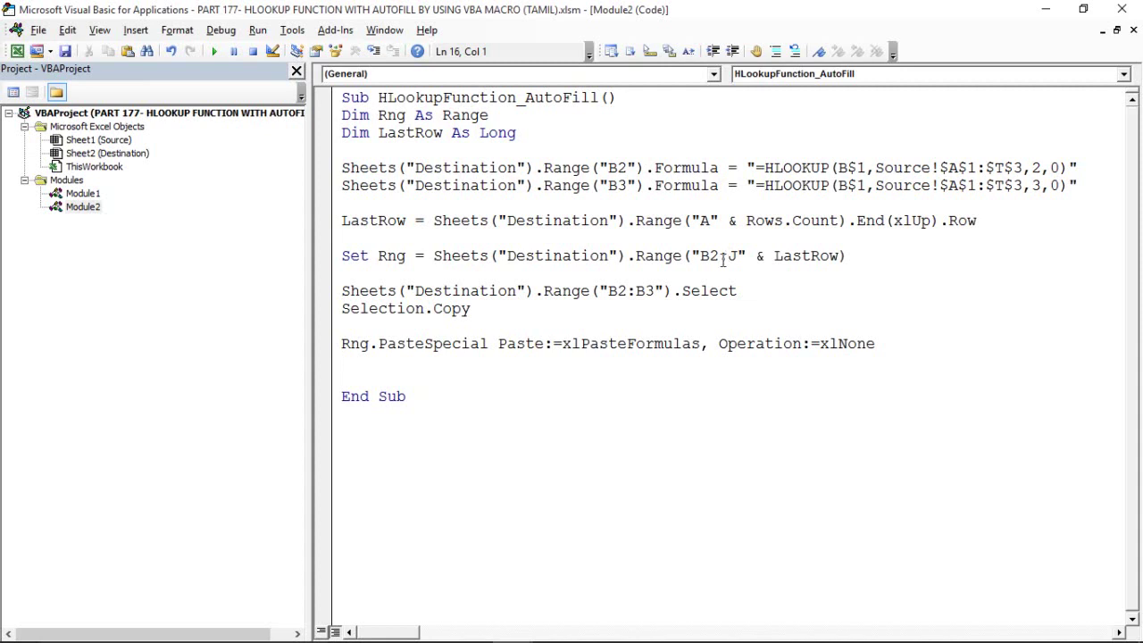
# - Tidy the blank lines around the paste statement and above End Sub
pyautogui.click(344, 380)
pyautogui.click(345, 379)
pyautogui.press('BackSpace')
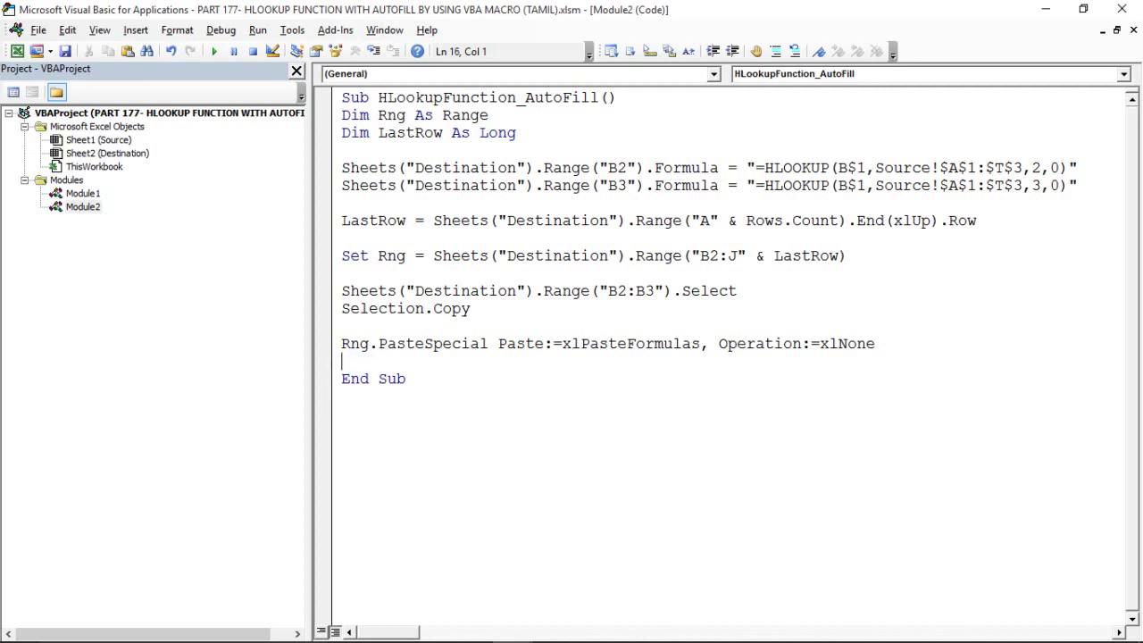
pyautogui.click(351, 327)
pyautogui.press('BackSpace')
pyautogui.click(369, 346)
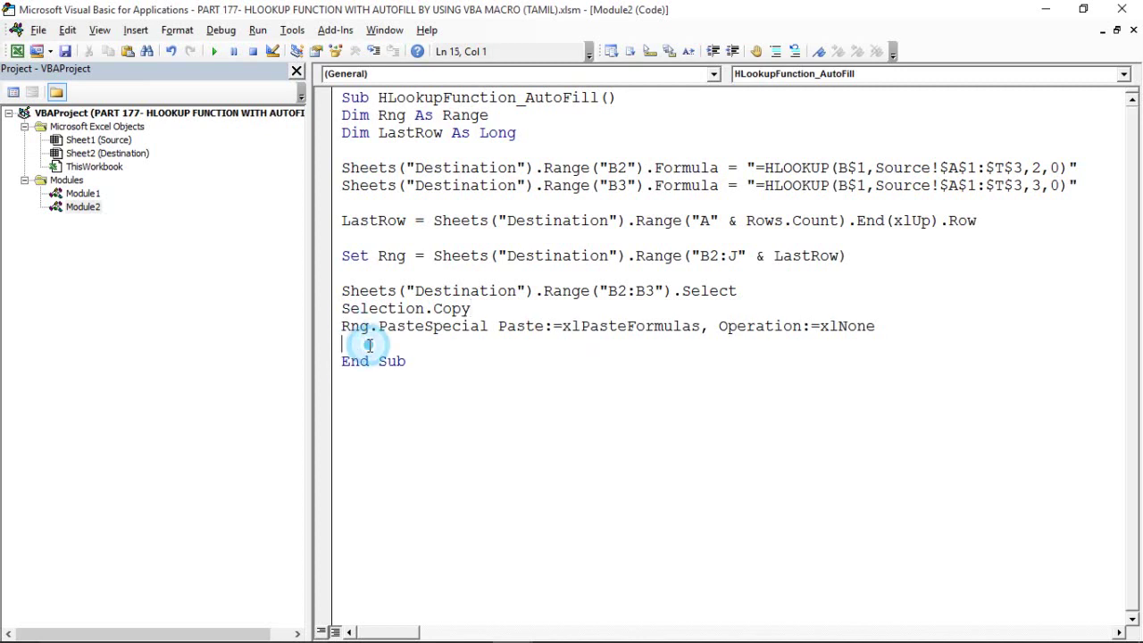
pyautogui.press('BackSpace')
pyautogui.press('Return')
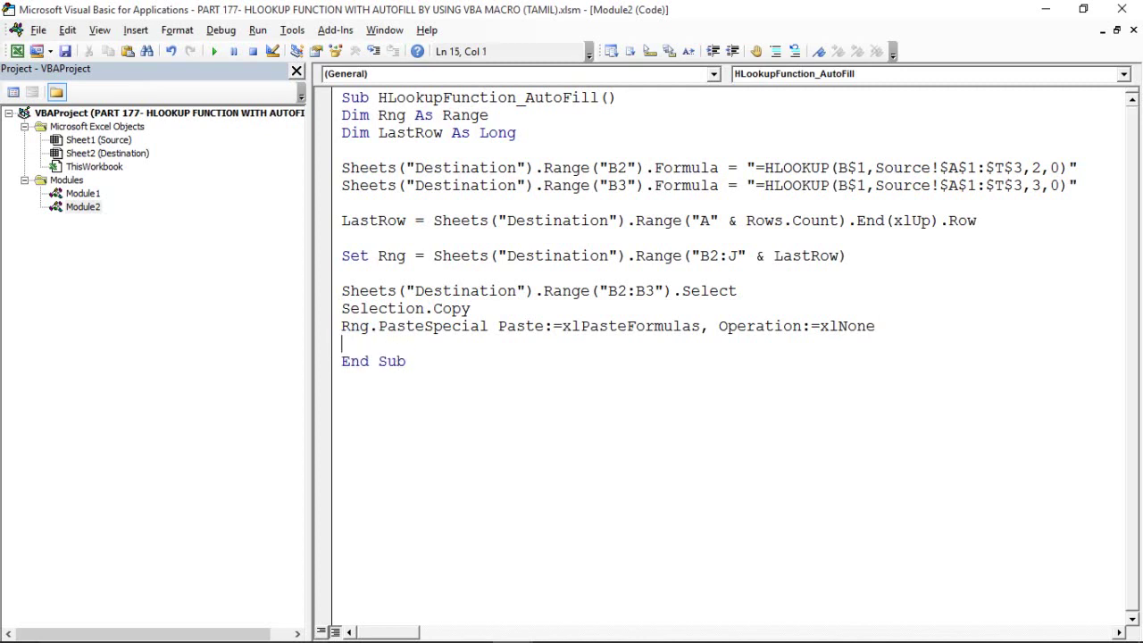
pyautogui.press('Return')
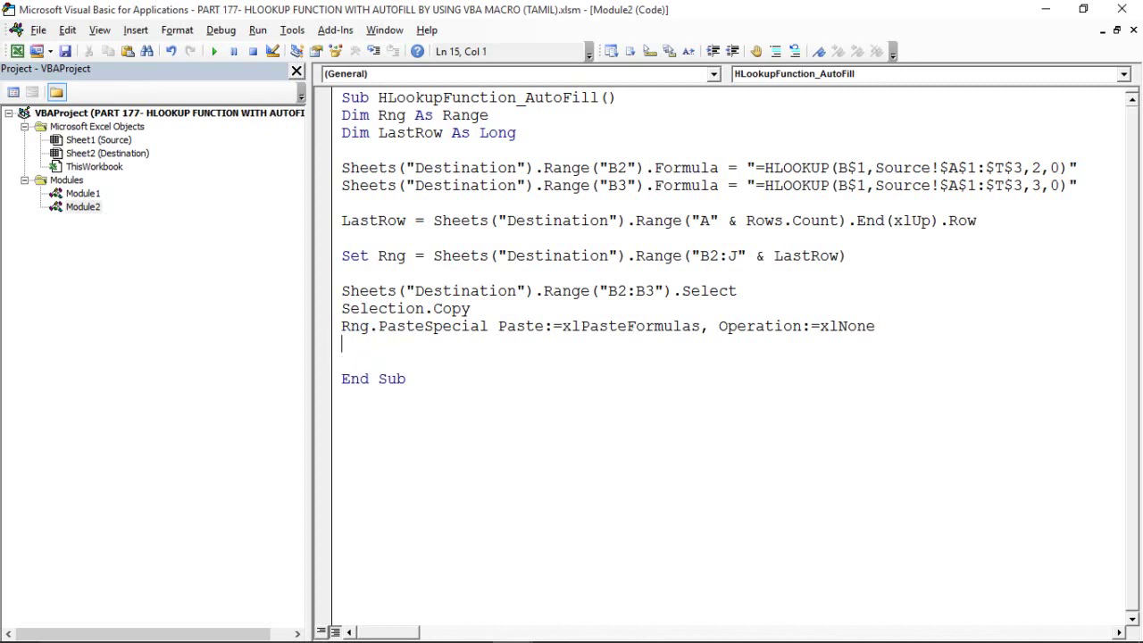
pyautogui.press('Return')
# - Copy the B2:B3 lookups across C2:J3, check them, cancel the marquee, and return to the code
pyautogui.hotkey('alt', 'F11')
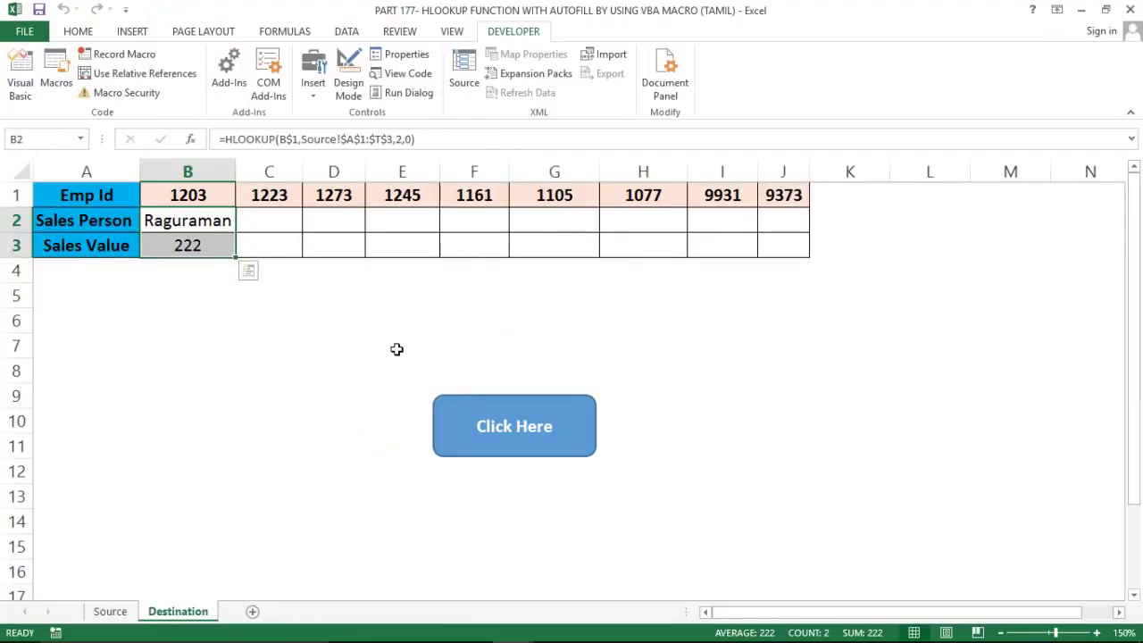
pyautogui.hotkey('ctrl', 'c')
pyautogui.moveTo(244, 244); pyautogui.dragTo(643, 232)
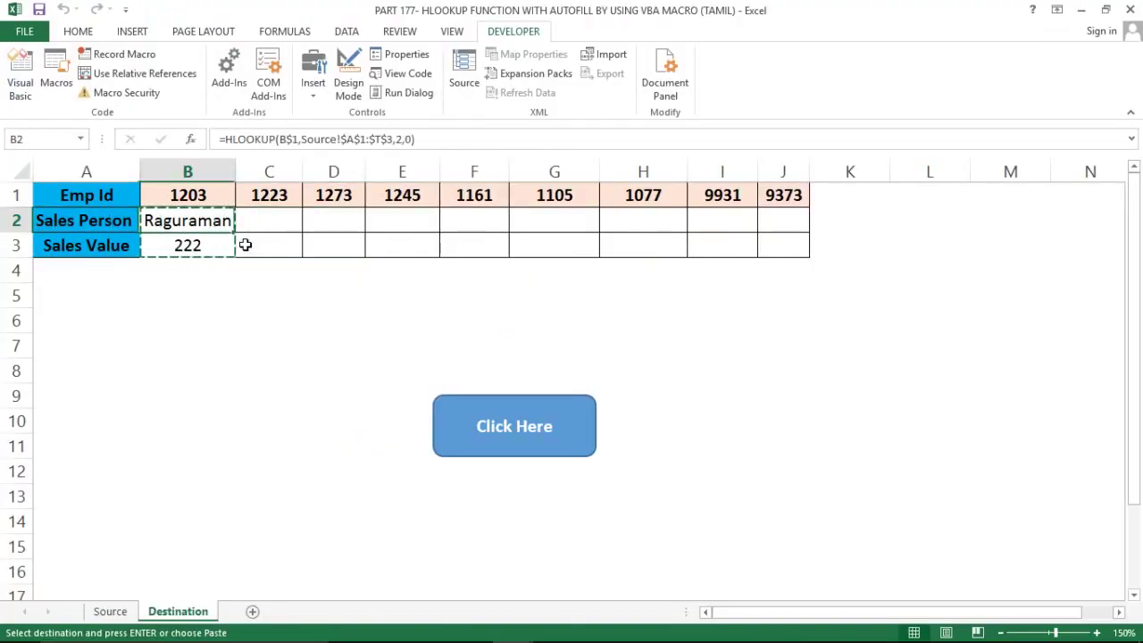
pyautogui.hotkey('ctrl', 'v')
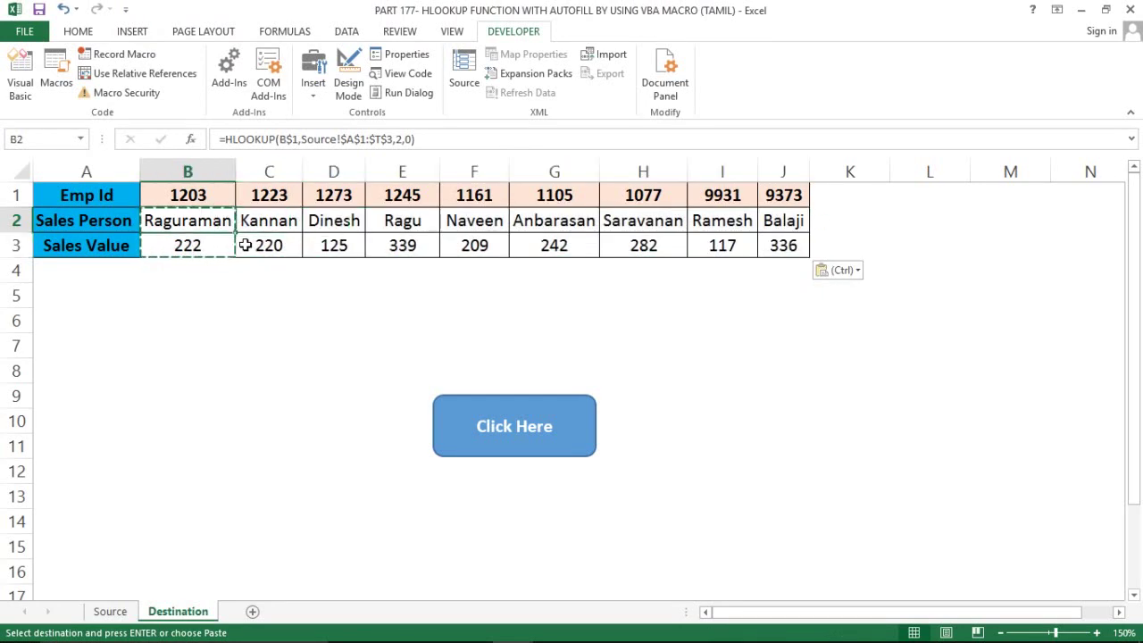
pyautogui.press('Right')
pyautogui.press('Right')
pyautogui.press('Left')
pyautogui.press('Left')
pyautogui.press('Escape')
pyautogui.hotkey('alt', 'F11')
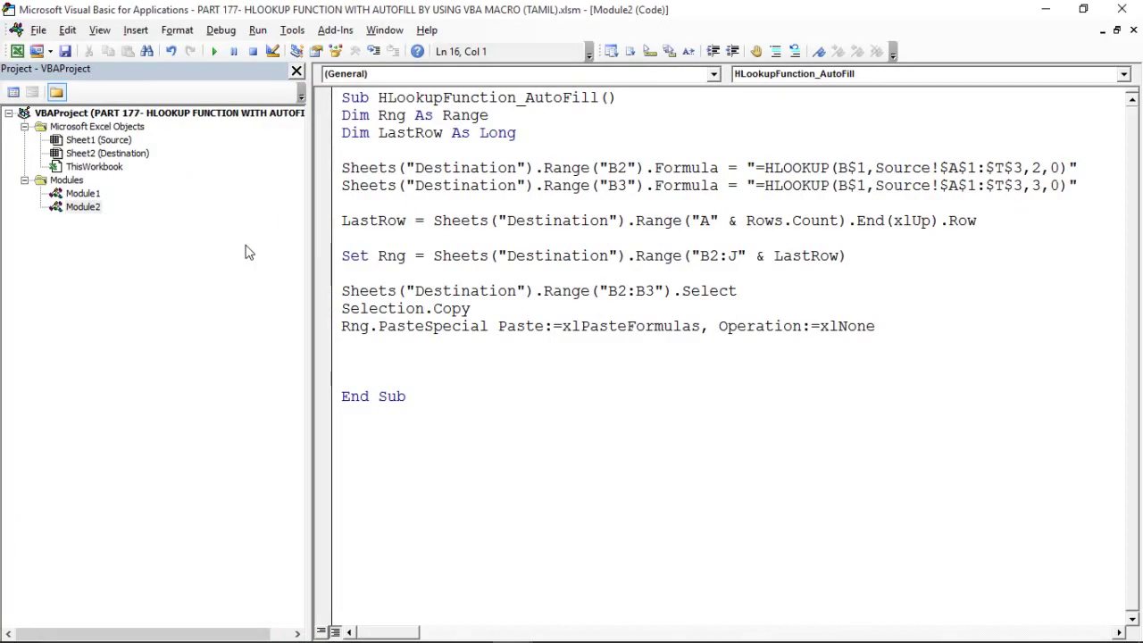
# - Add the line Rng.Copy to the macro using the IntelliSense suggestion
pyautogui.write('Rng.co')
pyautogui.write('py')
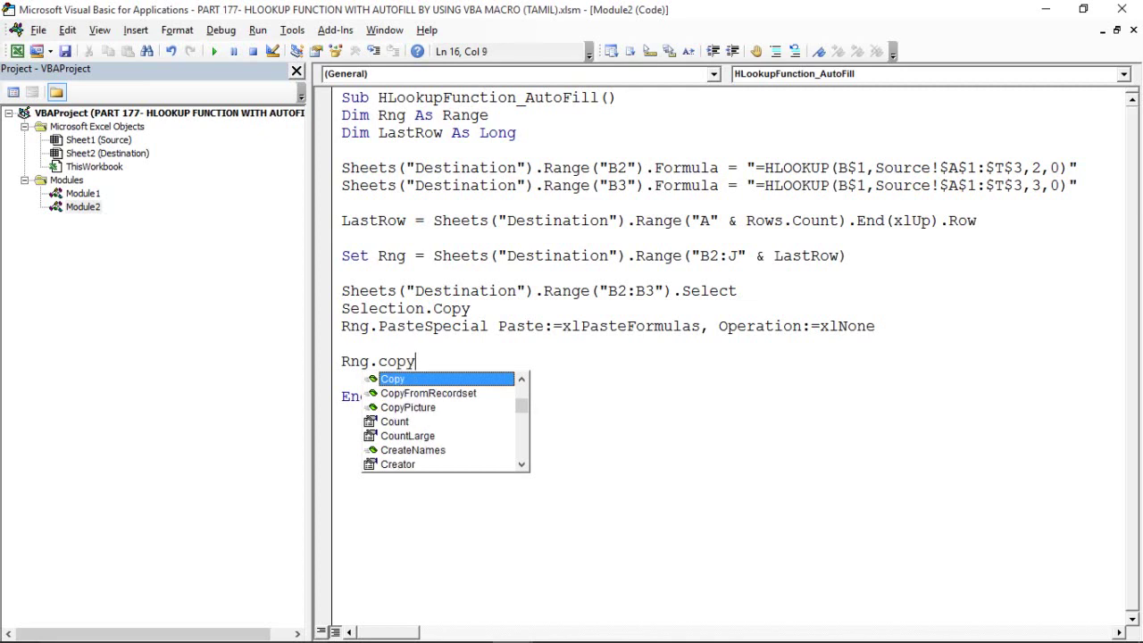
pyautogui.press('Tab')
pyautogui.press('Return')
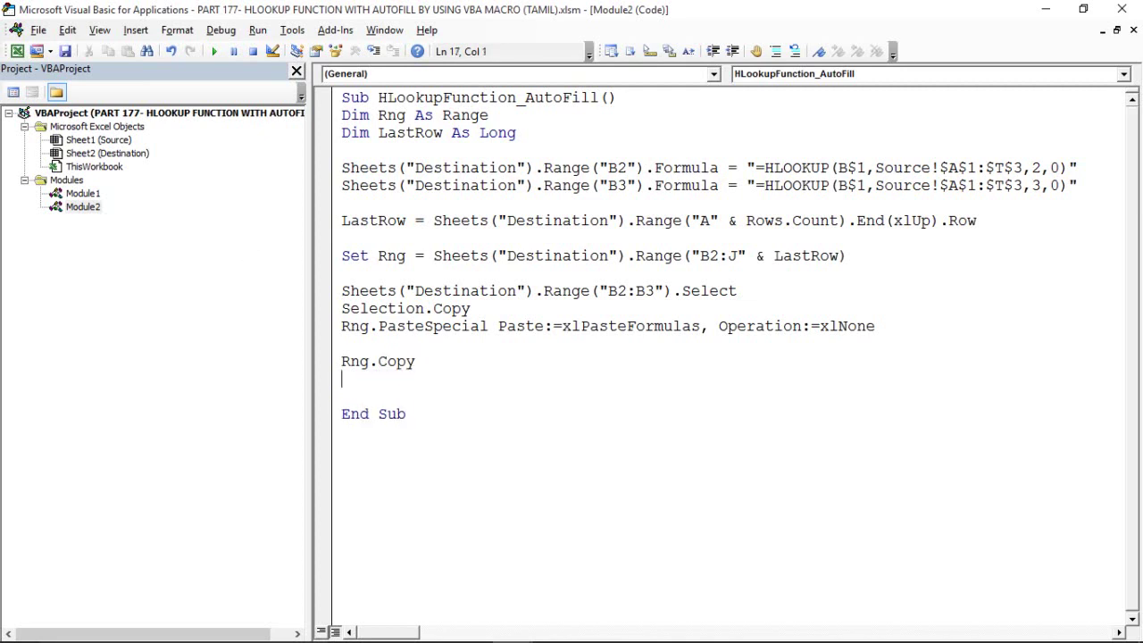
# - Add Rng.PasteSpecial Paste:=xlPasteValues, choosing xlPasteValues from the IntelliSense list
pyautogui.write('R')
pyautogui.write('ng.paste')
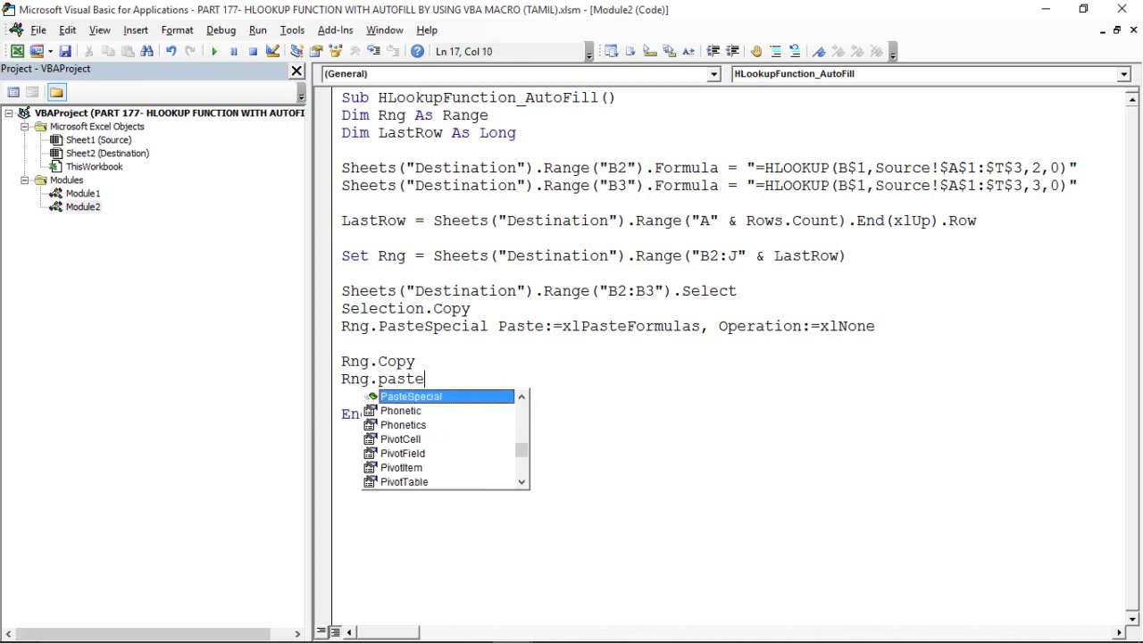
pyautogui.press('Tab')
pyautogui.write('past')
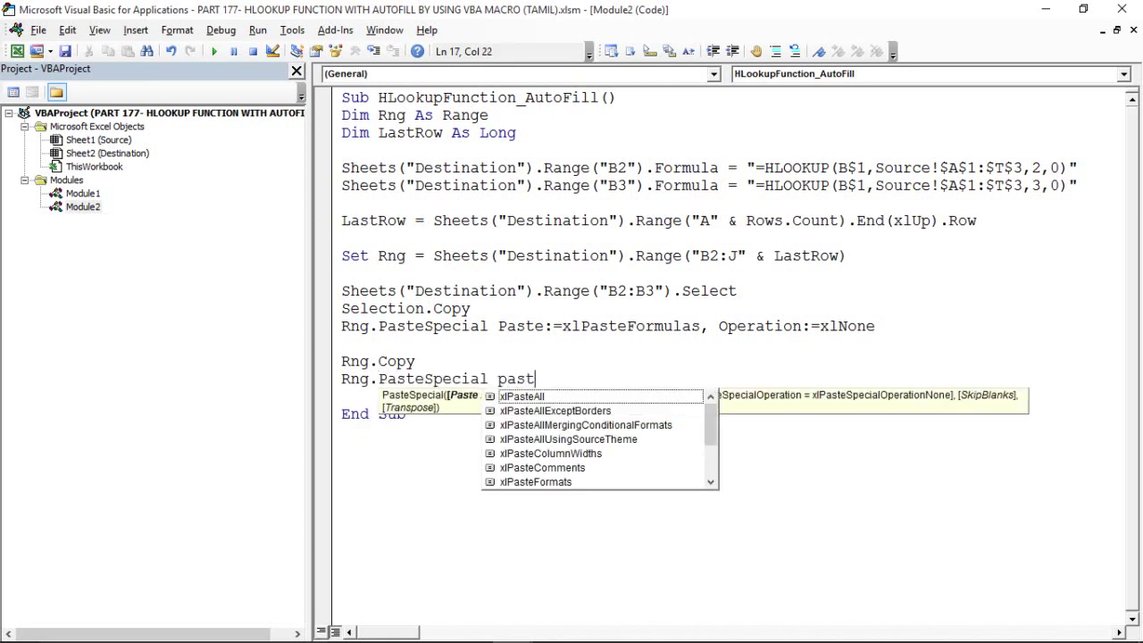
pyautogui.write('e:=')
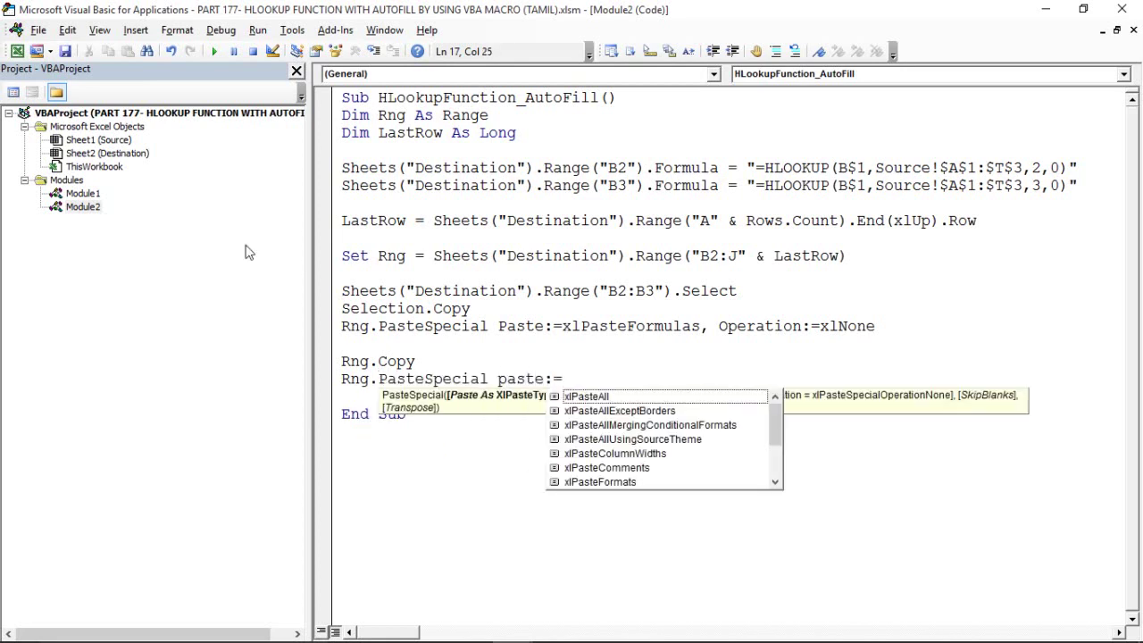
pyautogui.write('xpast')
pyautogui.write('eval')
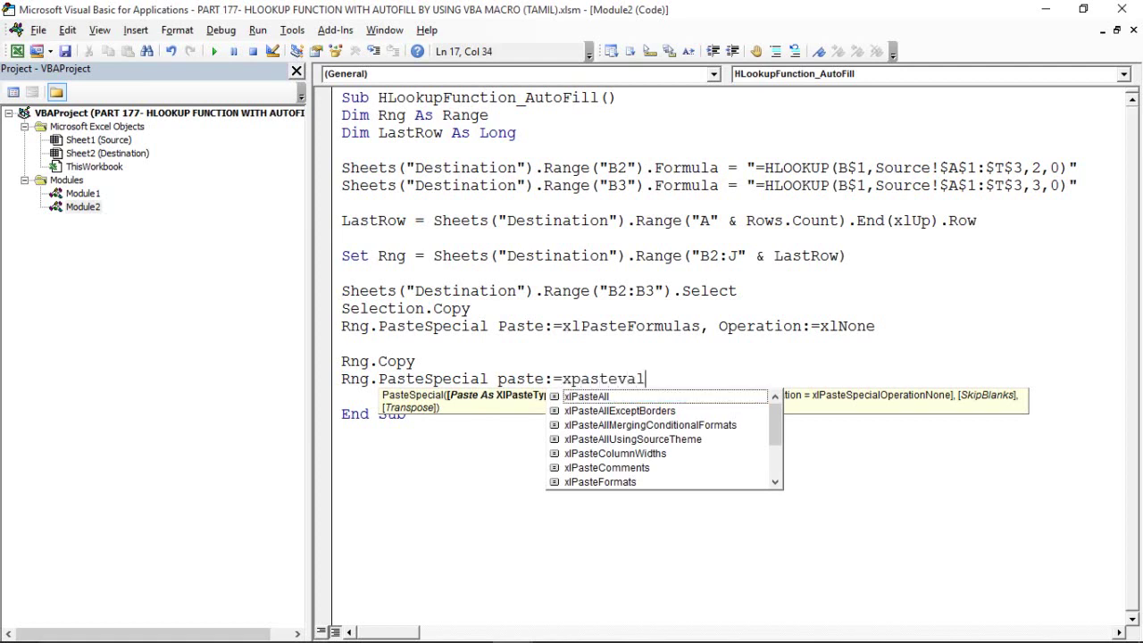
pyautogui.write('ues')
pyautogui.click(775, 482)
pyautogui.click(775, 483)
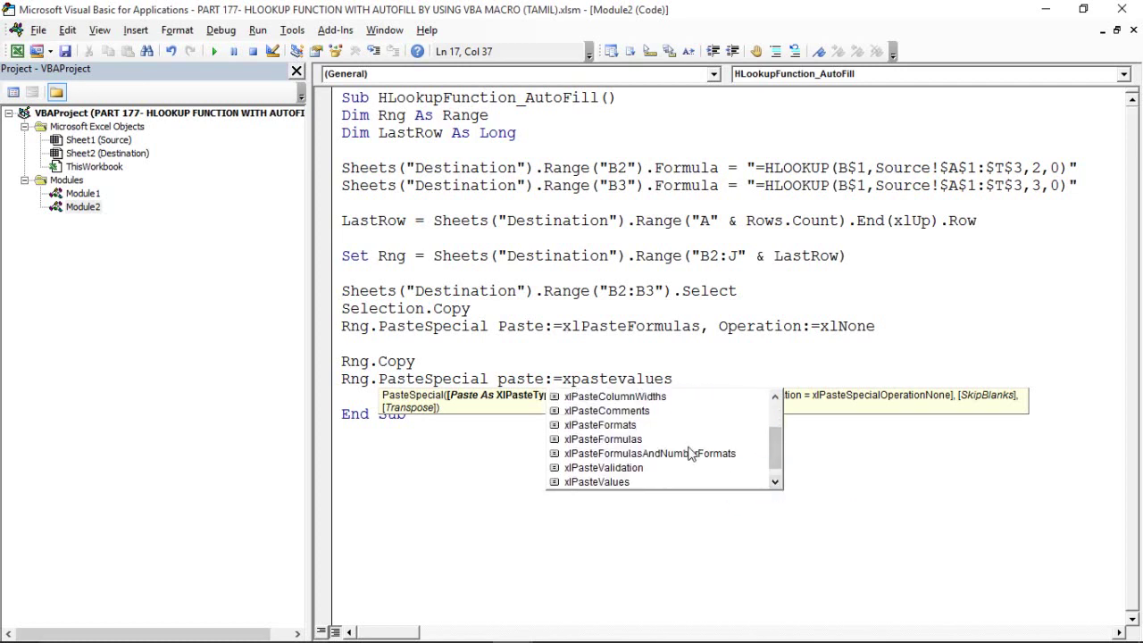
pyautogui.click(612, 485)
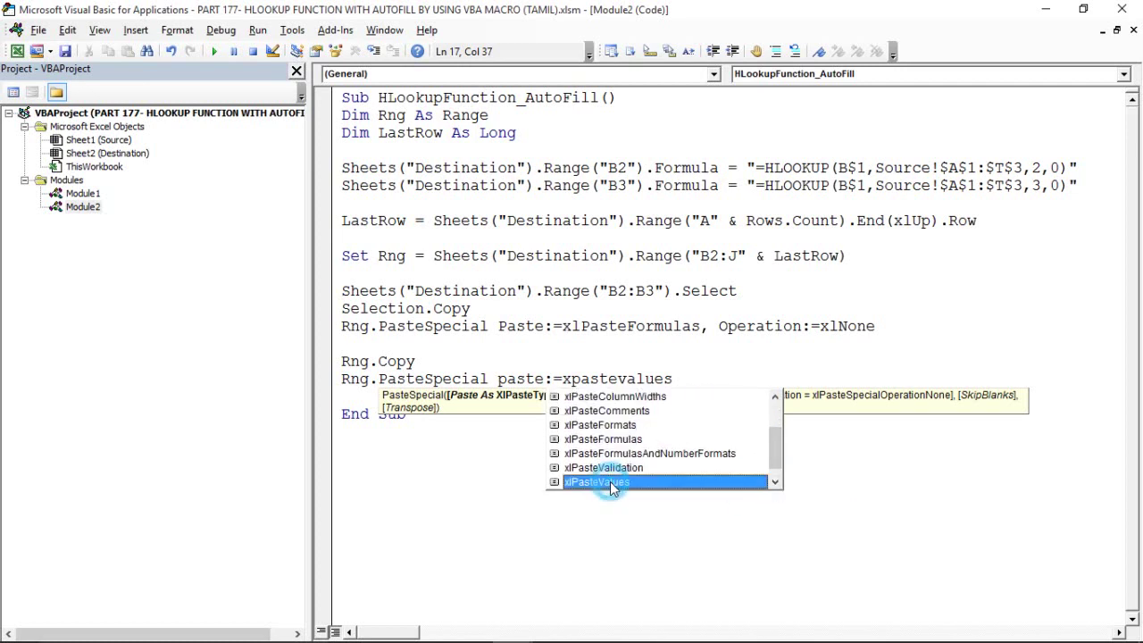
pyautogui.doubleClick(610, 481)
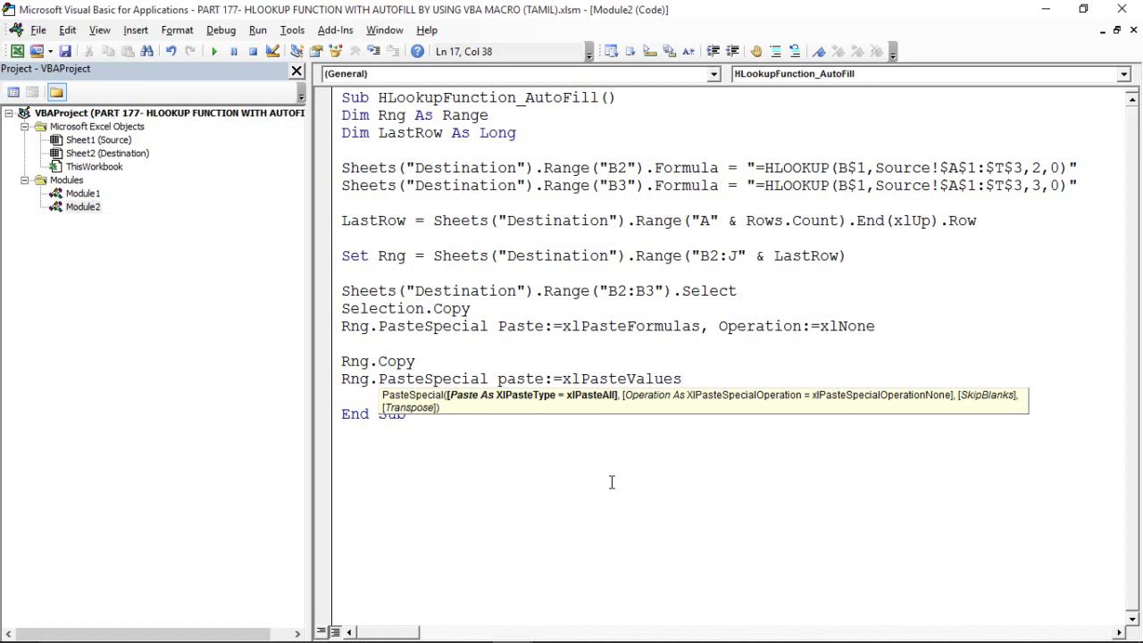
pyautogui.press('Return')
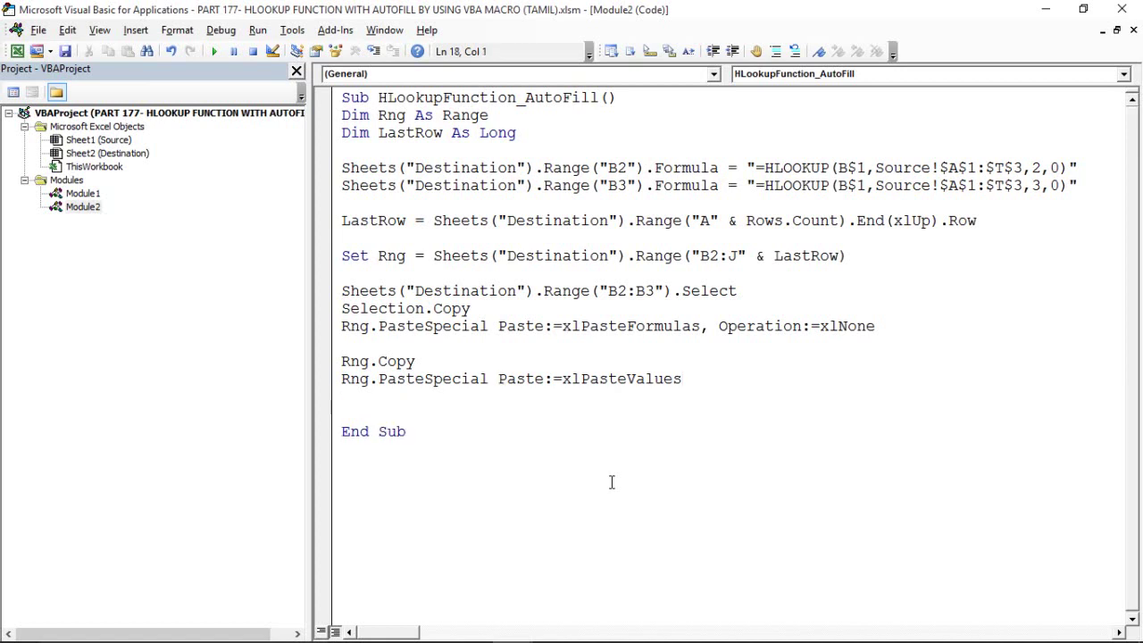
# - Add the line Range("A1").Select to the macro
pyautogui.write('Range')
pyautogui.write('("A')
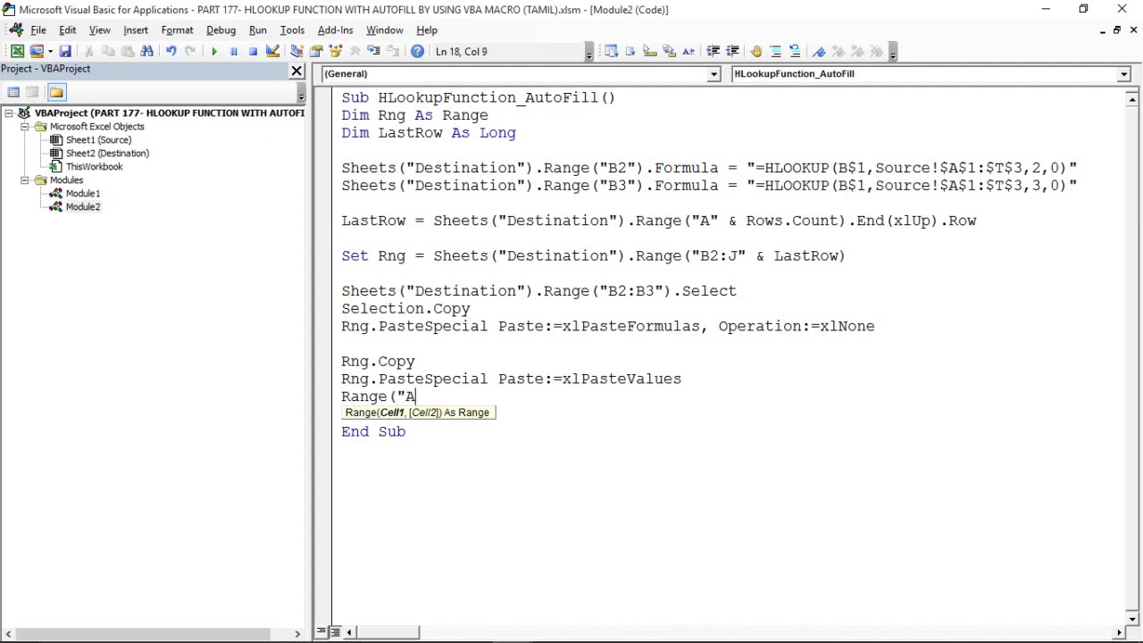
pyautogui.write('1")')
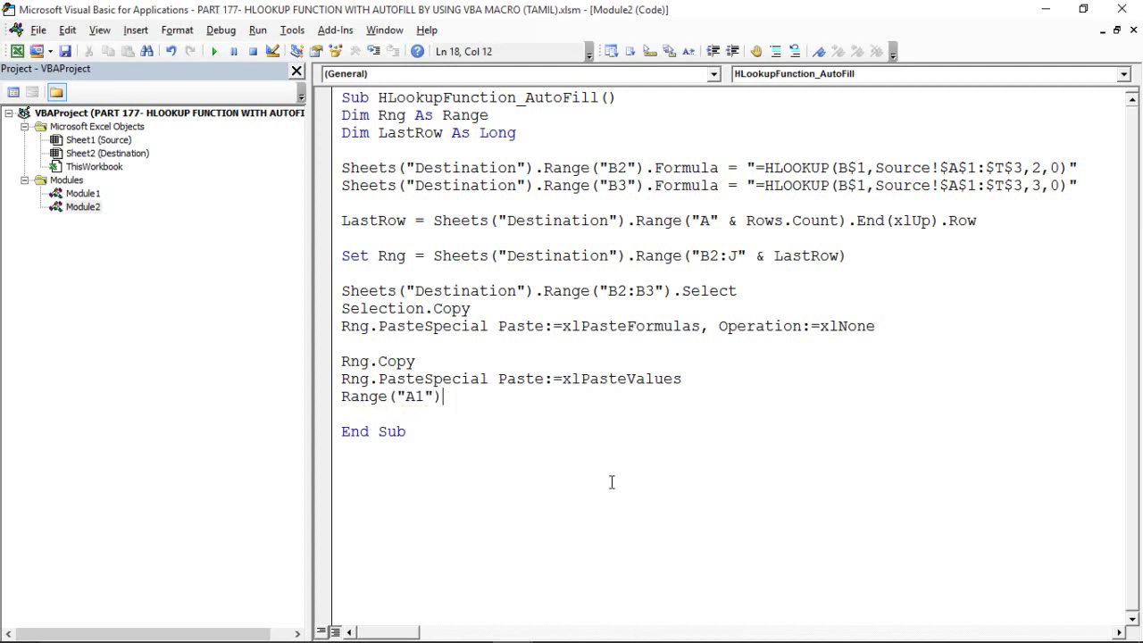
pyautogui.write('.sel')
pyautogui.press('Tab')
pyautogui.press('Return')
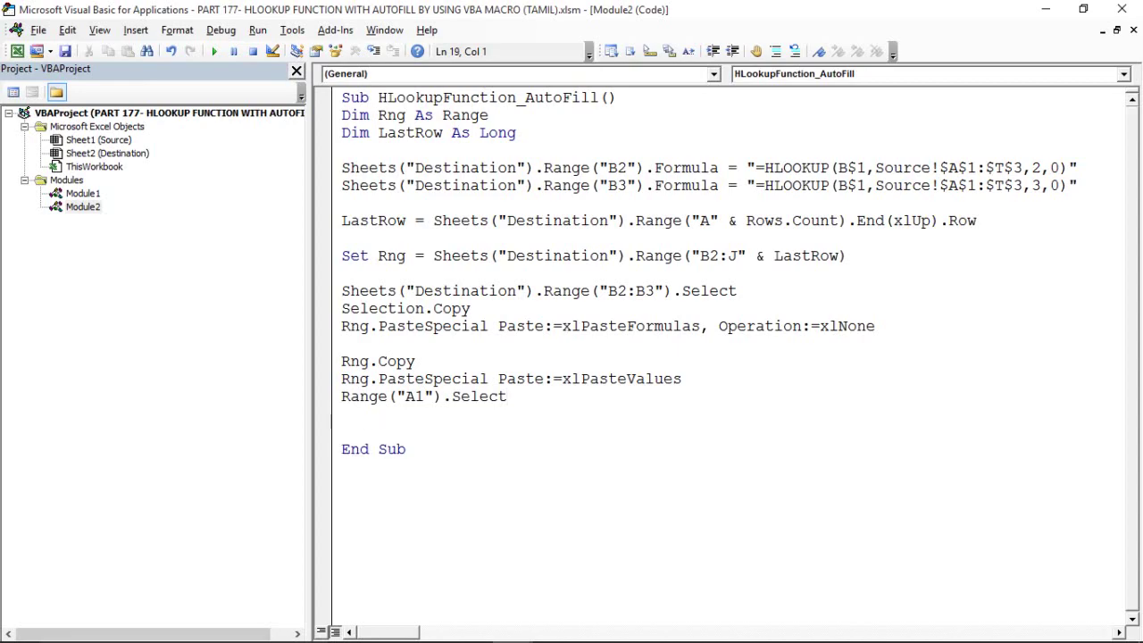
# - On the sheet, select and copy B2:J3 to preview copy mode, then return to the code
pyautogui.hotkey('alt', 'F11')
pyautogui.hotkey('shift', 'Down')
pyautogui.hotkey('shift', 'Right')
pyautogui.hotkey('shift', 'Right')
pyautogui.hotkey('shift', 'Right')
pyautogui.hotkey('shift', 'Right')
pyautogui.hotkey('shift', 'Right')
pyautogui.hotkey('shift', 'Right')
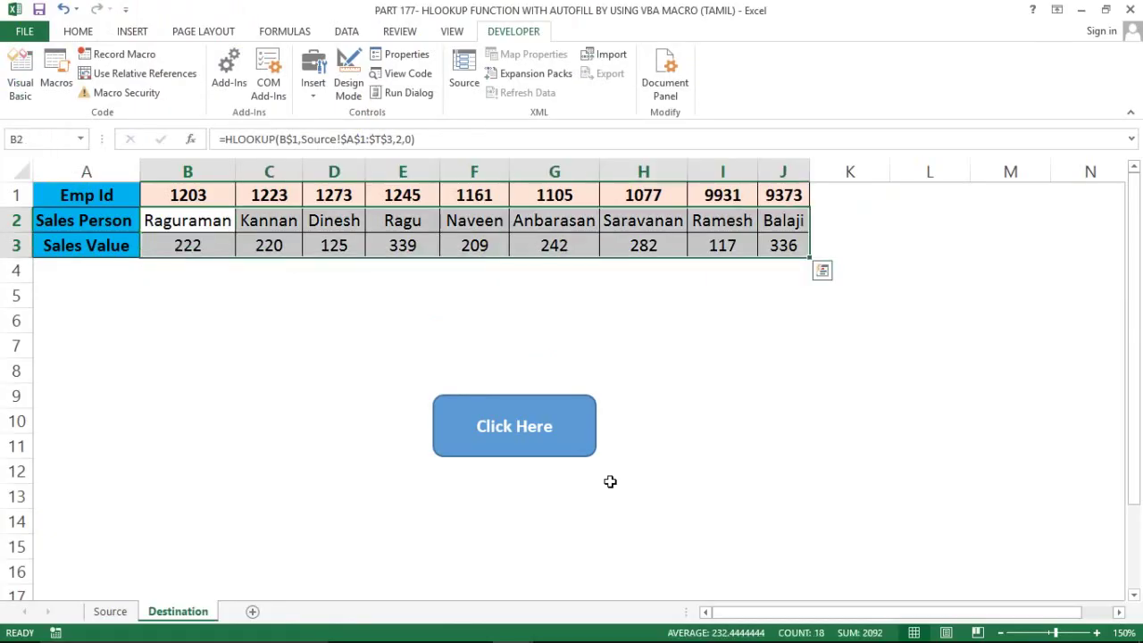
pyautogui.hotkey('ctrl', 'c')
pyautogui.hotkey('alt', 'F11')
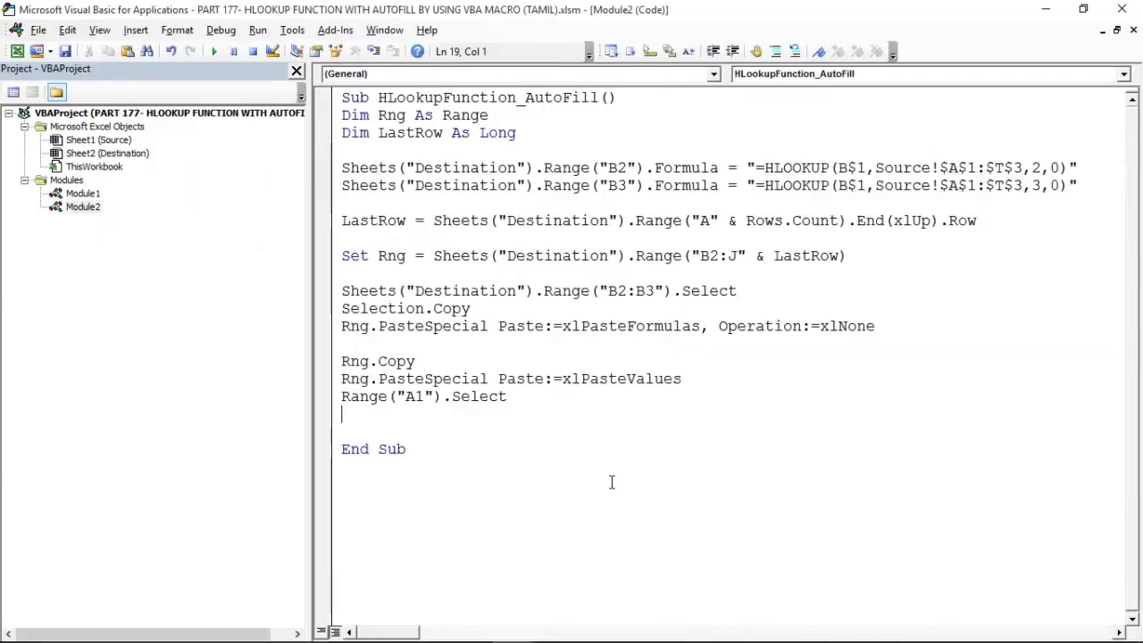
# - Add Application.CutCopyMode = False before End Sub and return to the Destination sheet
pyautogui.write('A')
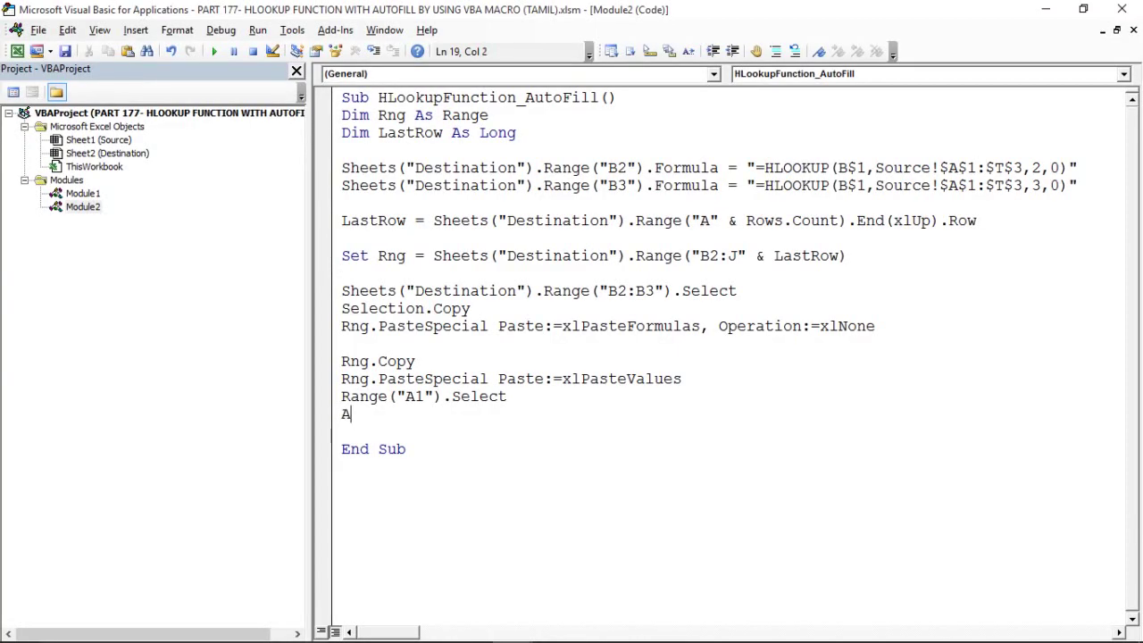
pyautogui.write('pplication.cut')
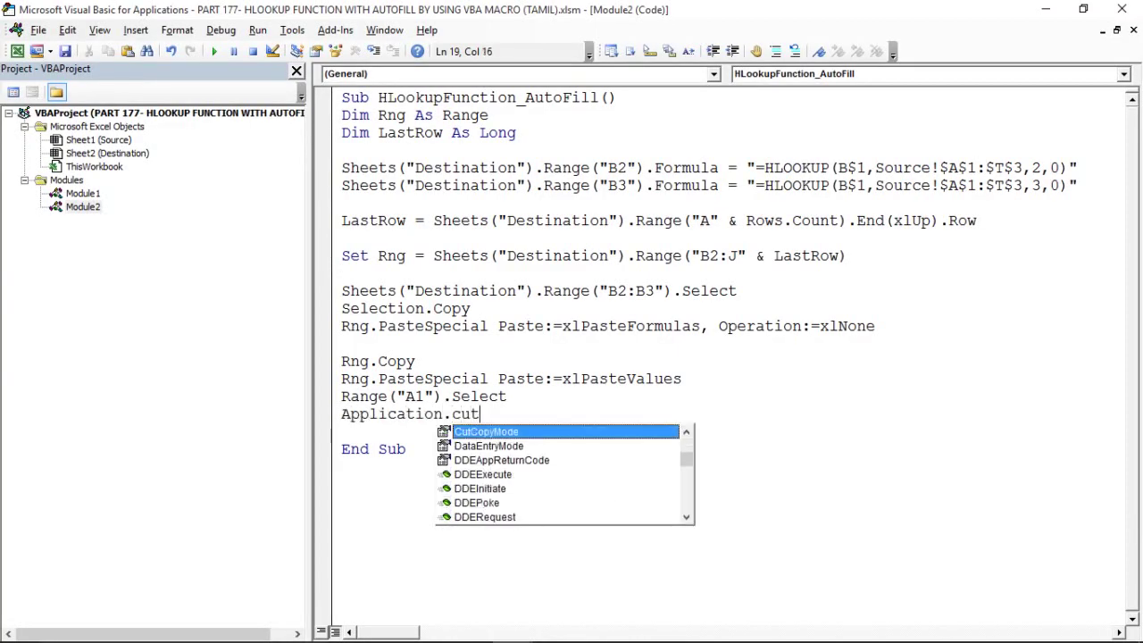
pyautogui.press('Tab')
pyautogui.write('=fa')
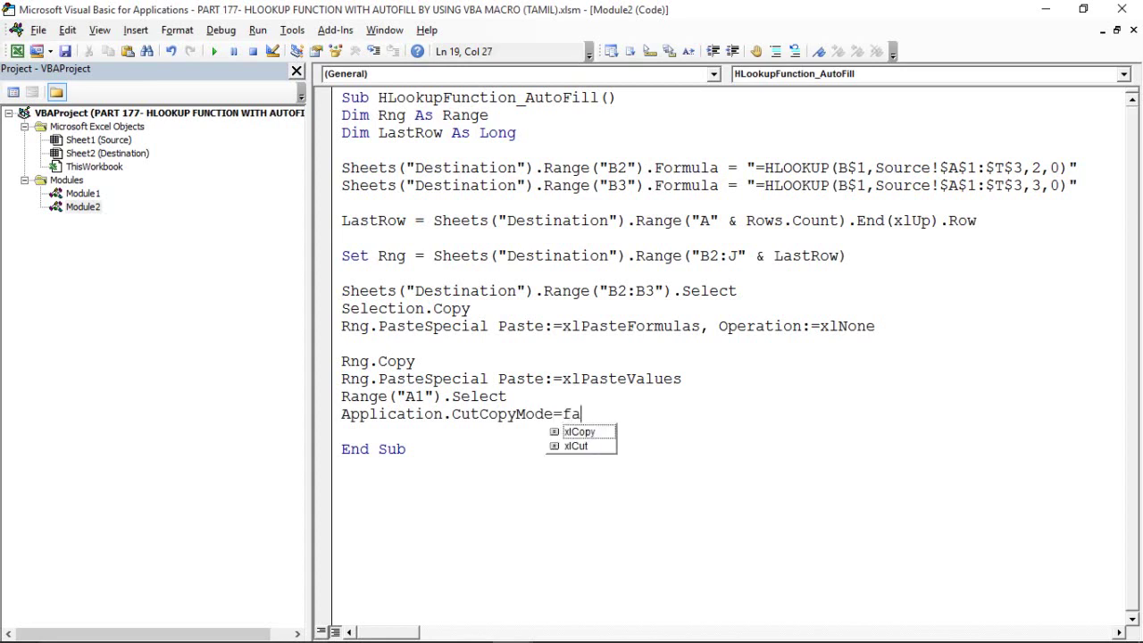
pyautogui.write('lse')
pyautogui.press('Return')
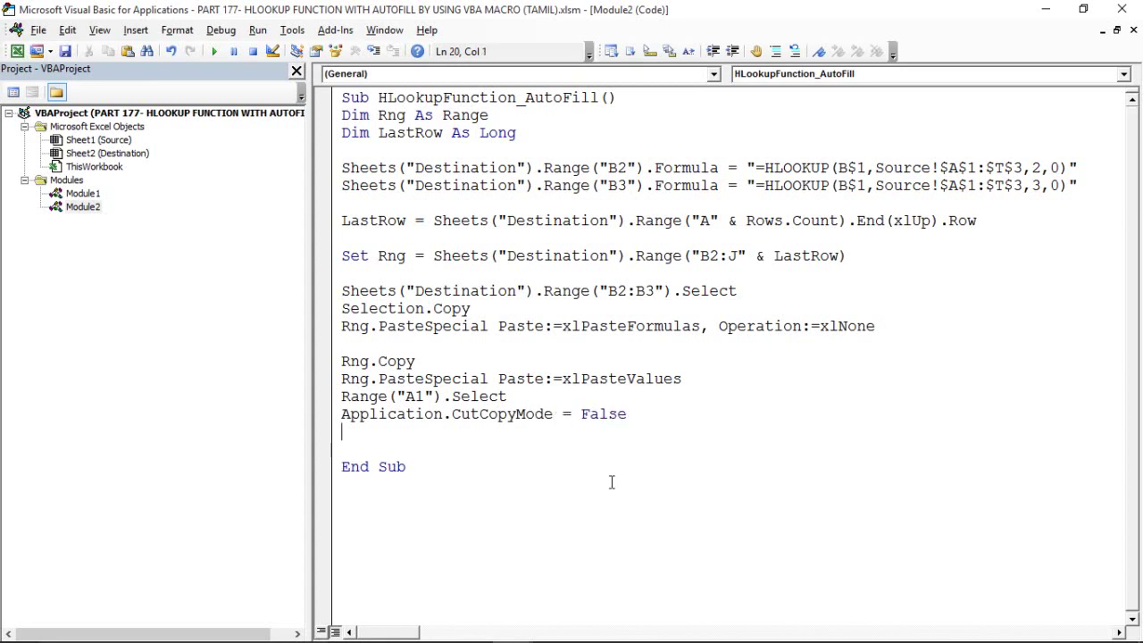
pyautogui.press('BackSpace')
pyautogui.click(359, 459)
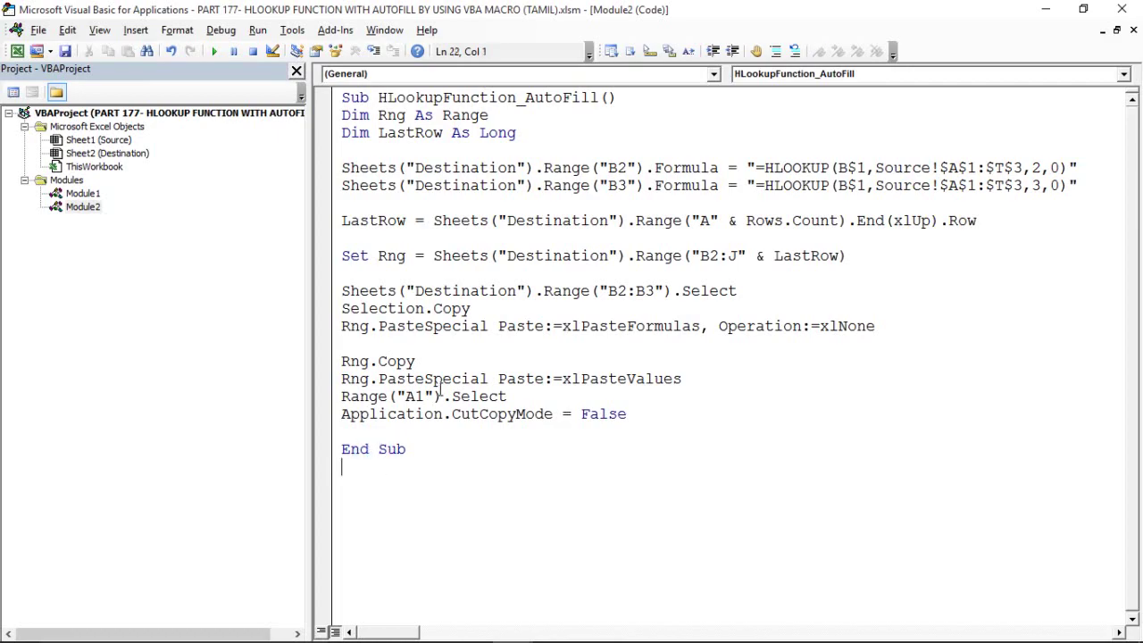
pyautogui.hotkey('alt', 'F11')
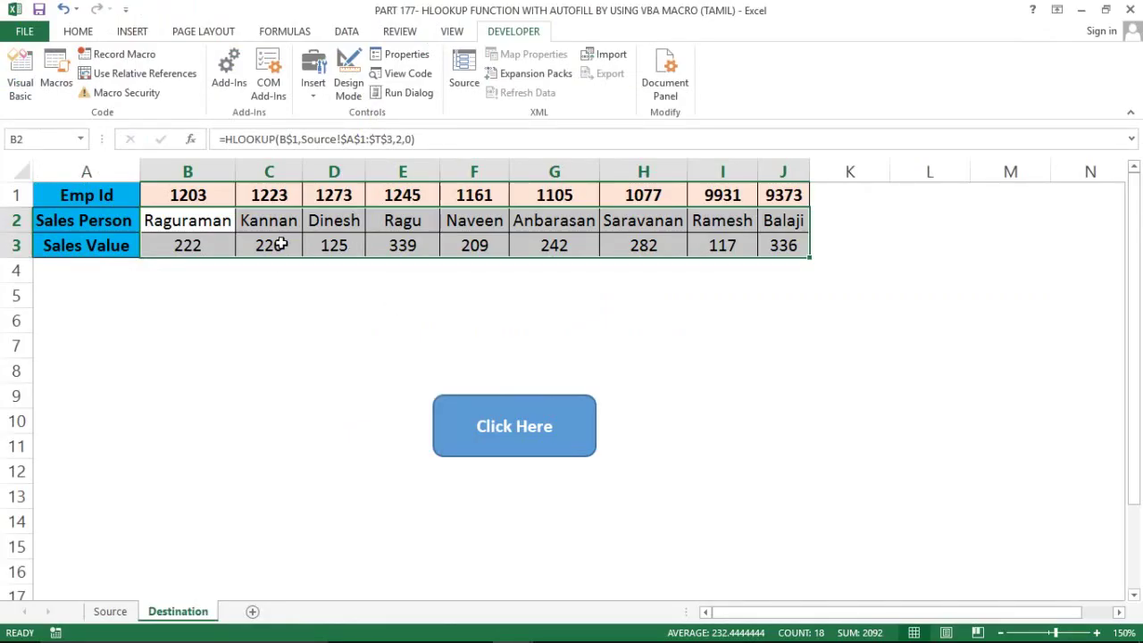
# - Clear the lookup results from B2:J3 and place the cursor inside the macro code
pyautogui.hotkey('ctrl', 'q')
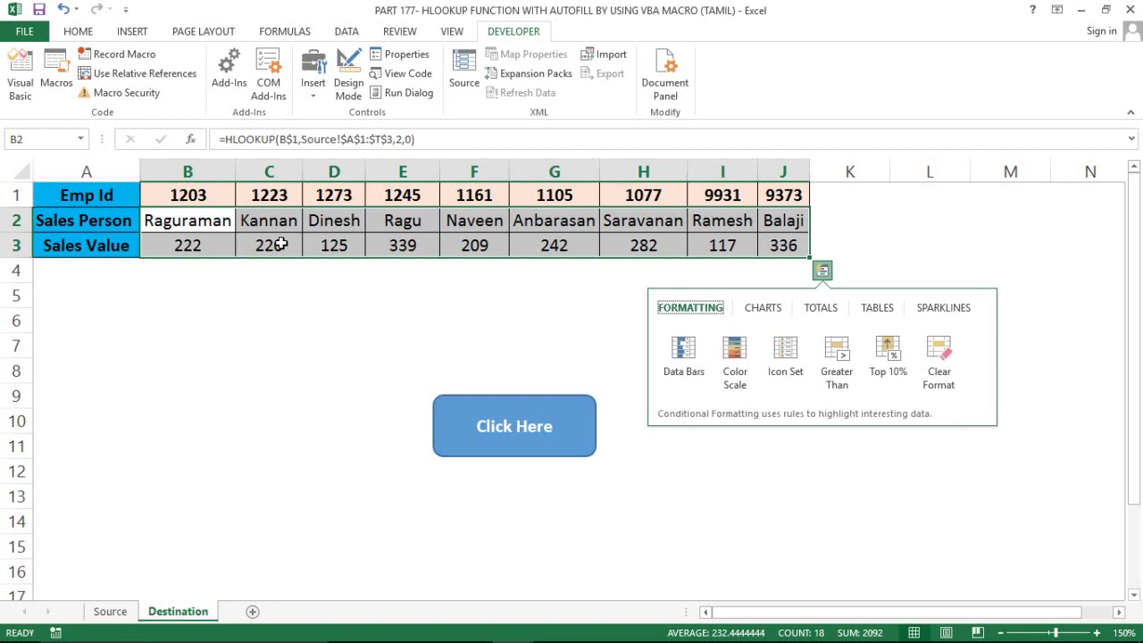
pyautogui.press('Delete')
pyautogui.click(277, 291)
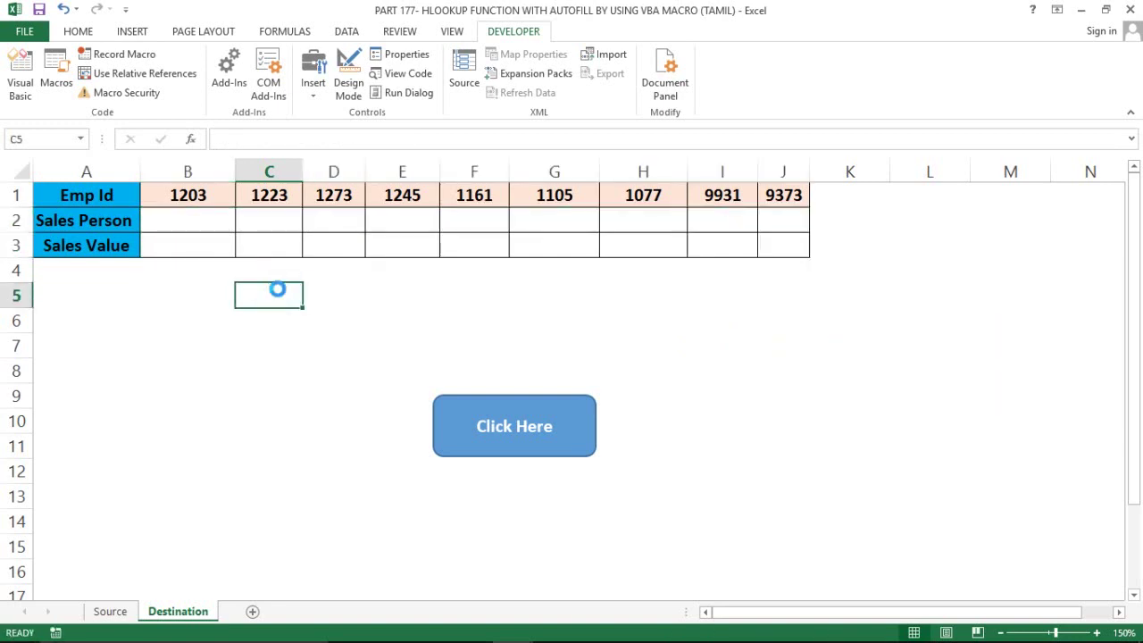
pyautogui.hotkey('alt', 'F11')
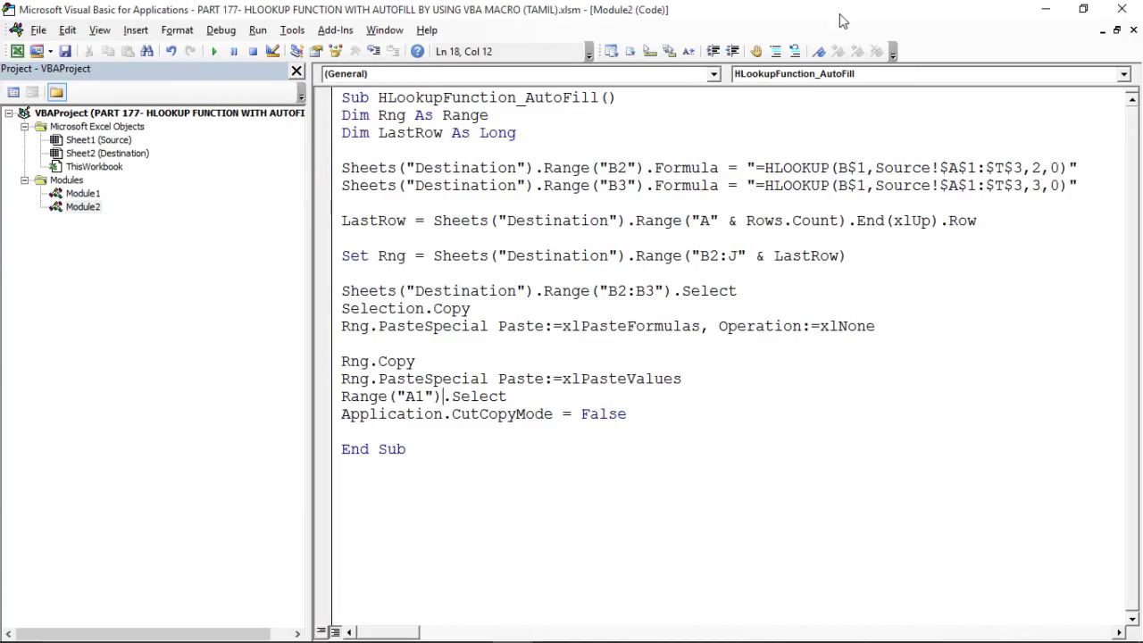
pyautogui.doubleClick(840, 17)
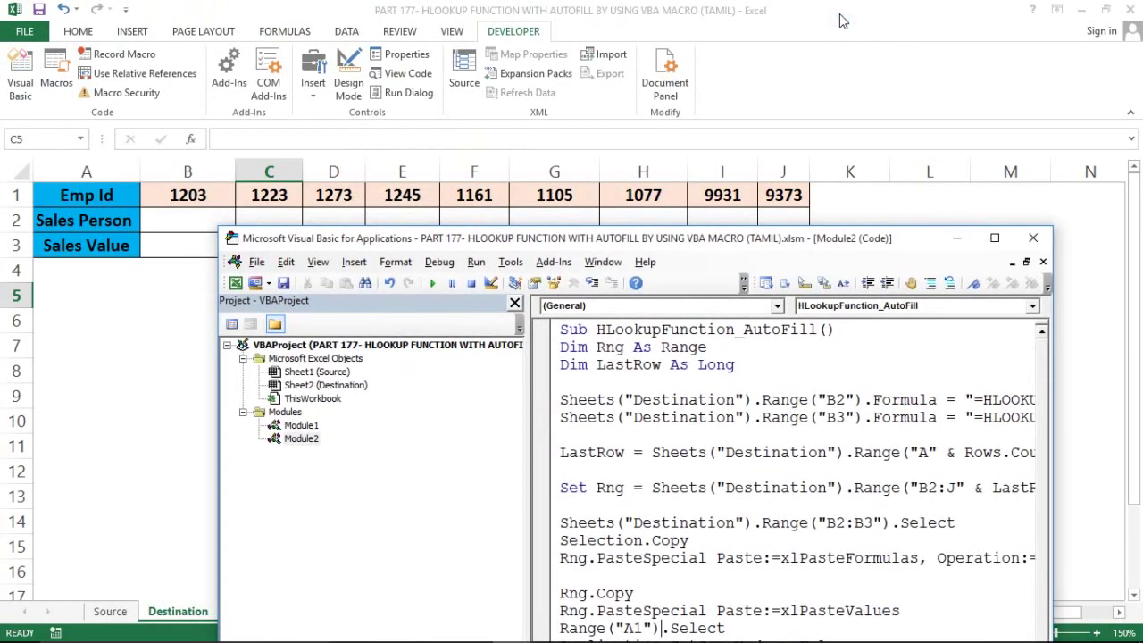
pyautogui.doubleClick(845, 242)
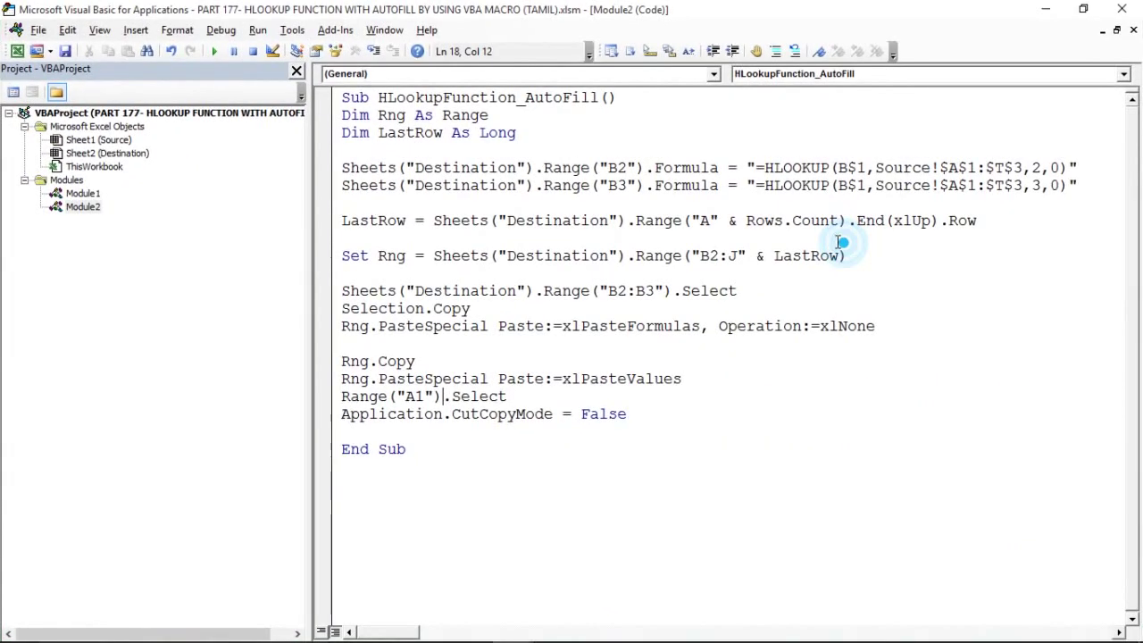
pyautogui.click(575, 219)
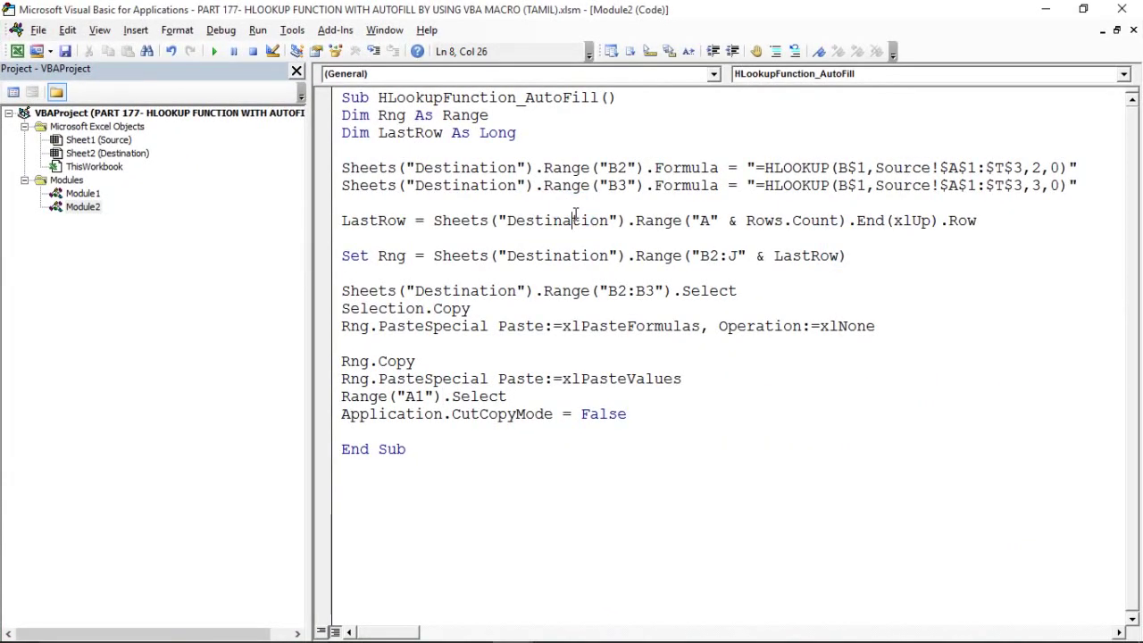
# - Step into the macro with F8 and check the HLOOKUP formulas written into B2 and B3
pyautogui.press('F8')
pyautogui.press('F8')
pyautogui.press('F8')
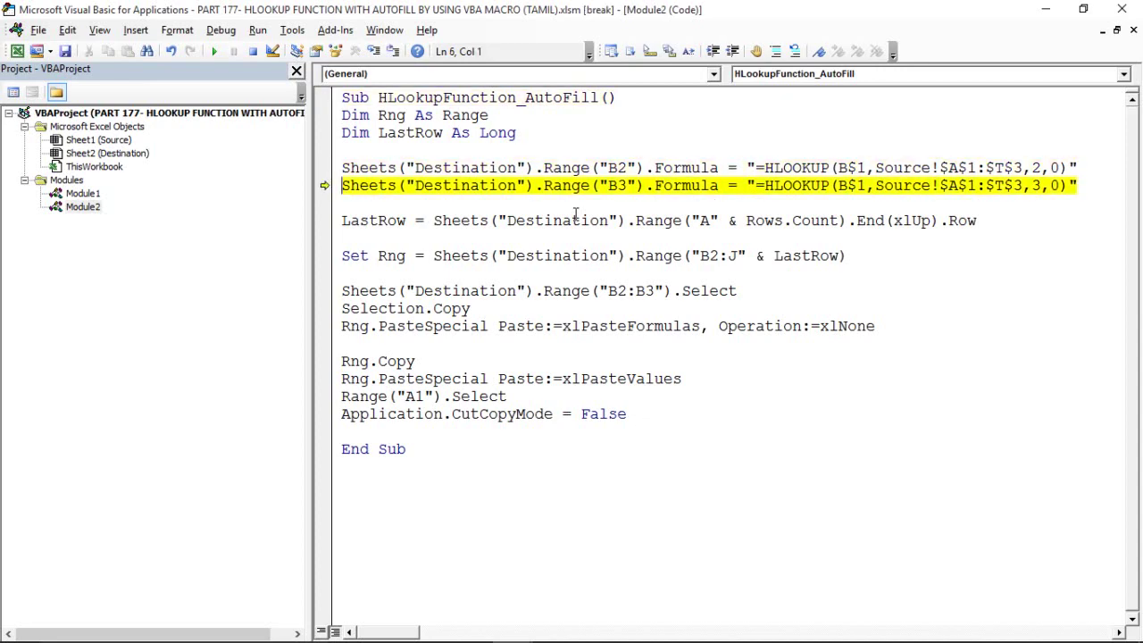
pyautogui.press('F8')
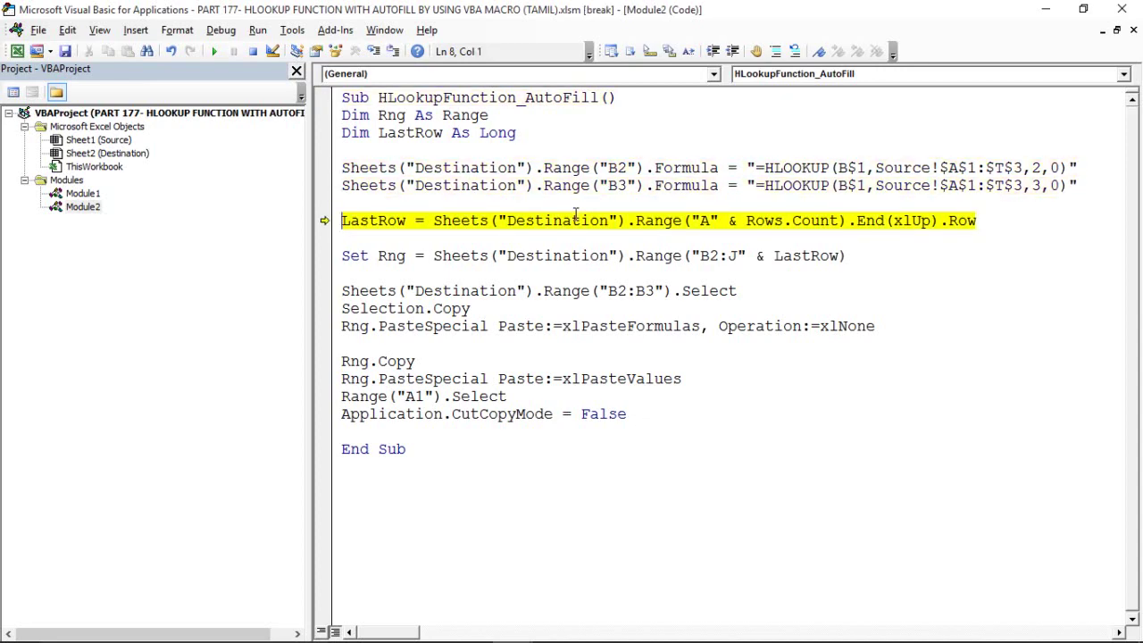
pyautogui.hotkey('alt', 'F11')
pyautogui.click(207, 232)
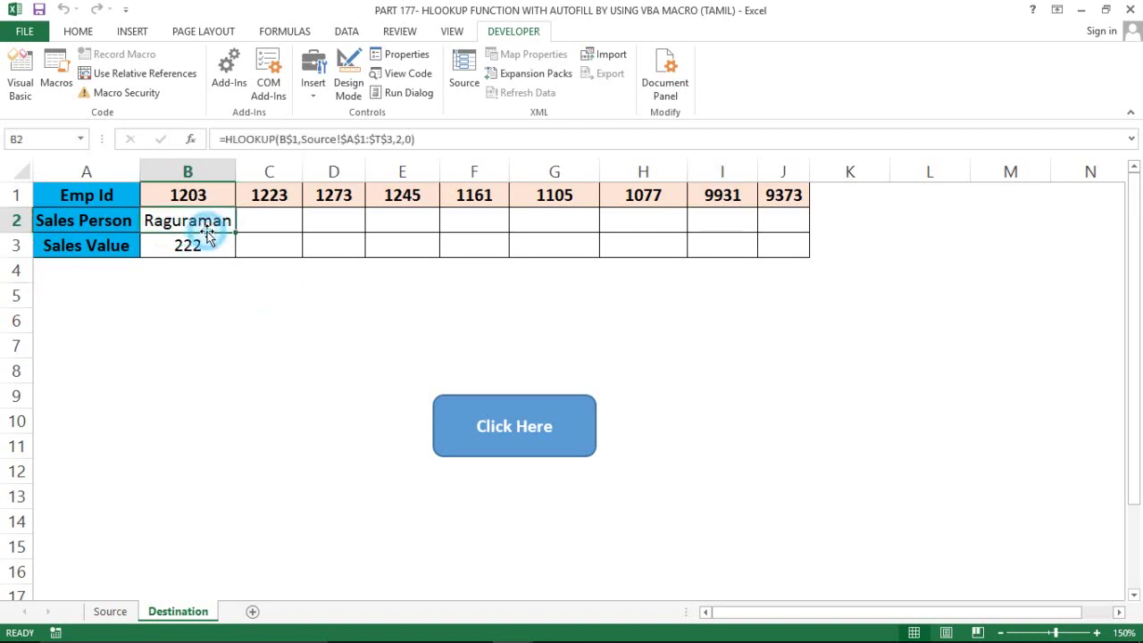
pyautogui.click(203, 243)
pyautogui.hotkey('alt', 'F11')
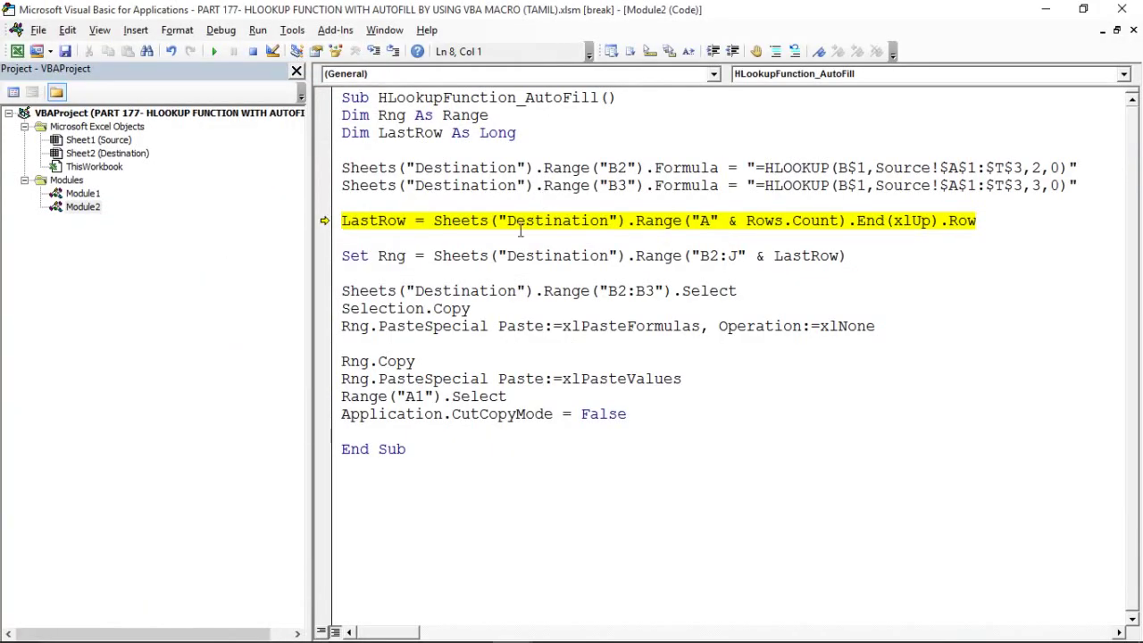
# - Step through the last-row and Rng lines, confirming row 3 is the last row
pyautogui.click(520, 230)
pyautogui.press('F8')
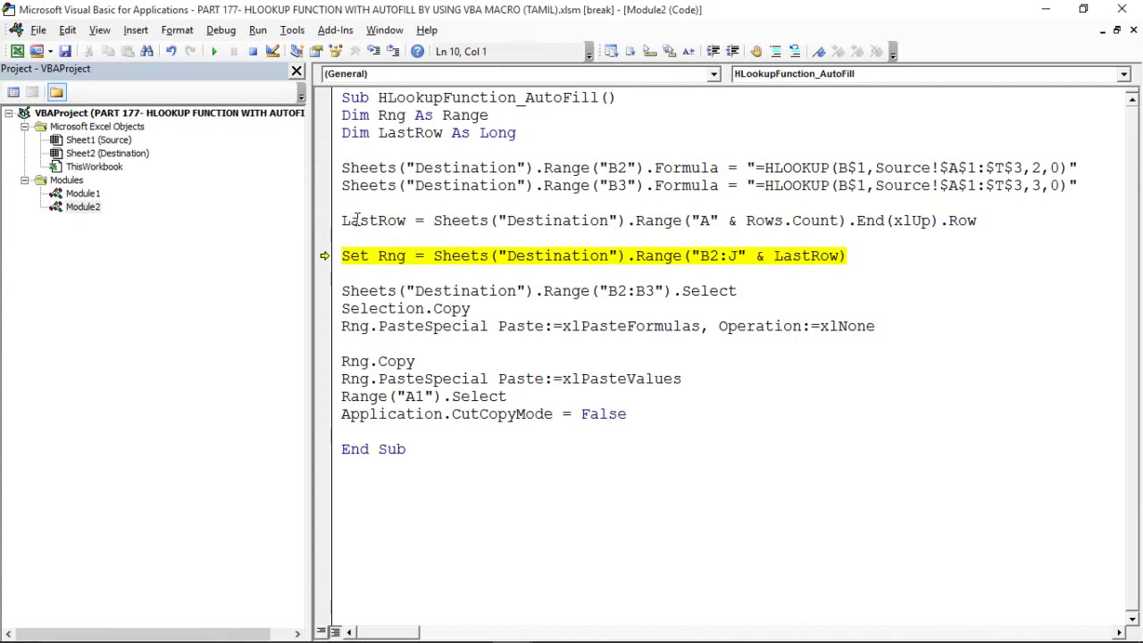
pyautogui.moveTo(370, 220)
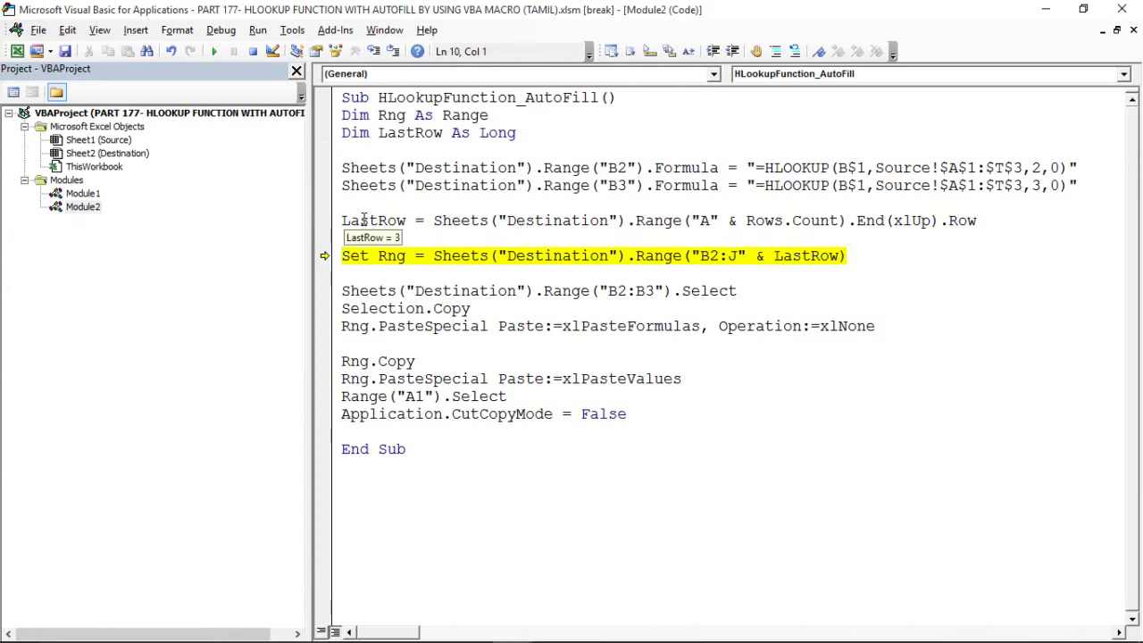
pyautogui.hotkey('alt', 'Tab')
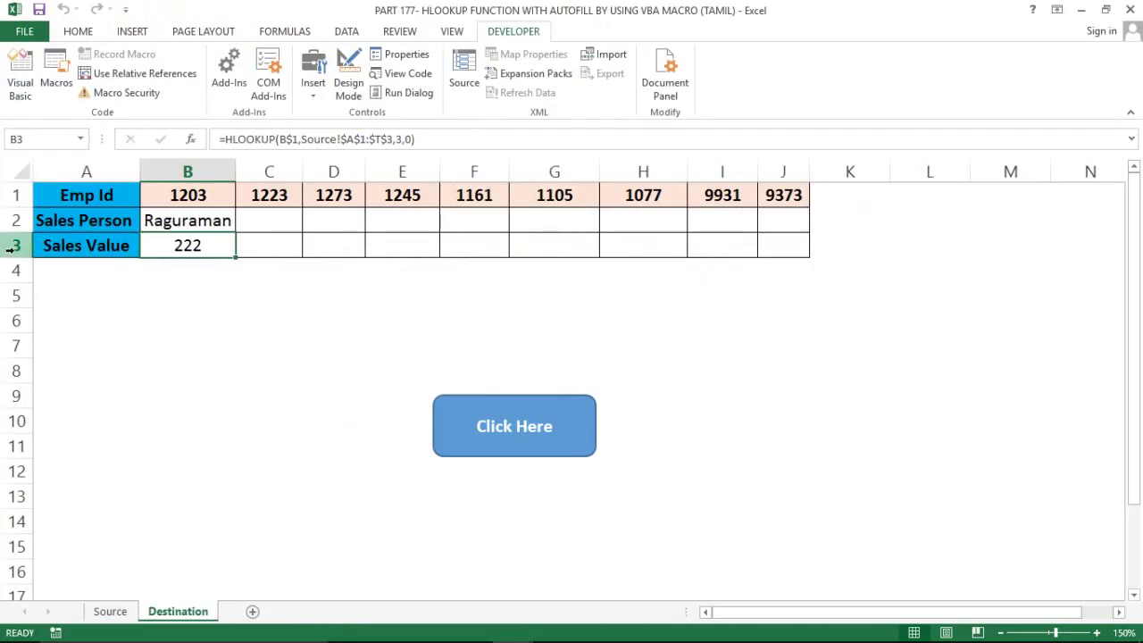
pyautogui.click(7, 245)
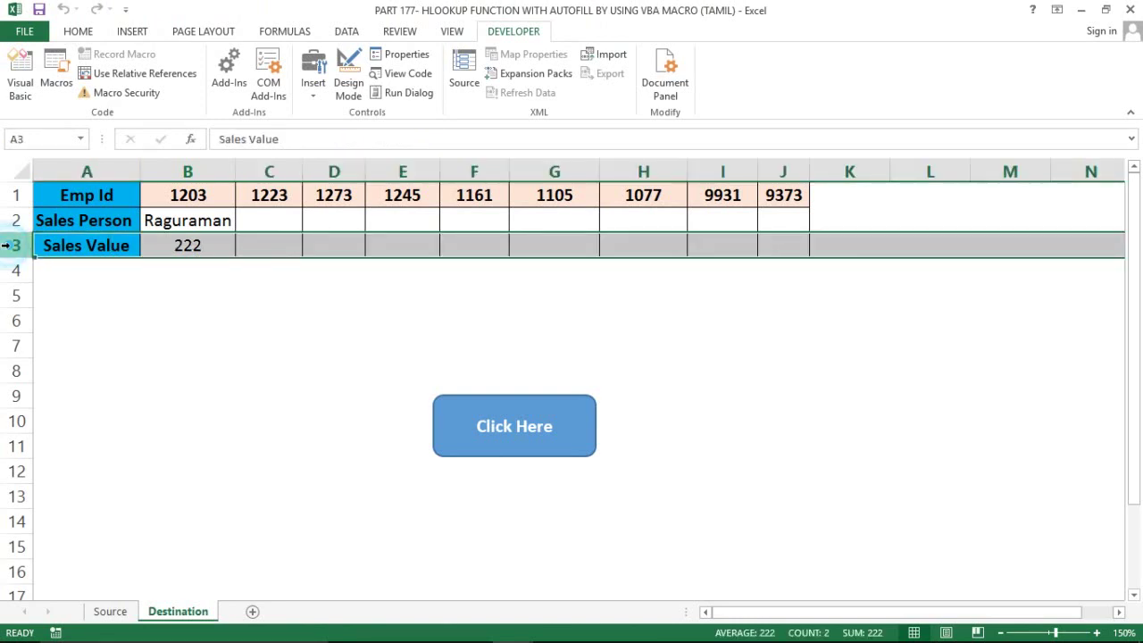
pyautogui.hotkey('alt', 'Tab')
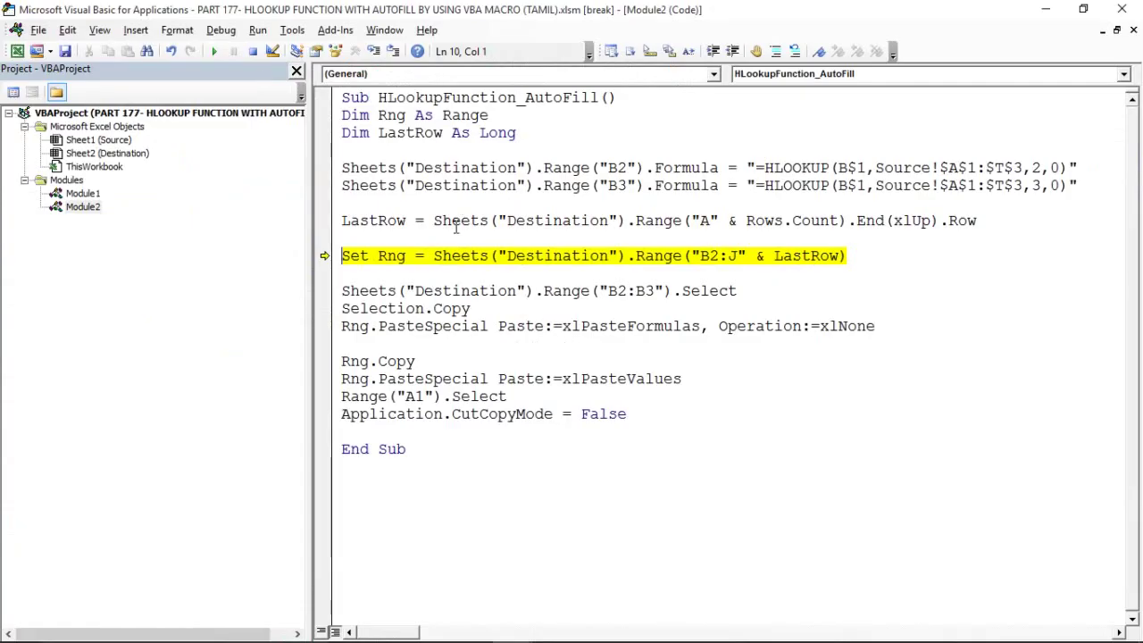
pyautogui.click(390, 257)
pyautogui.press('F8')
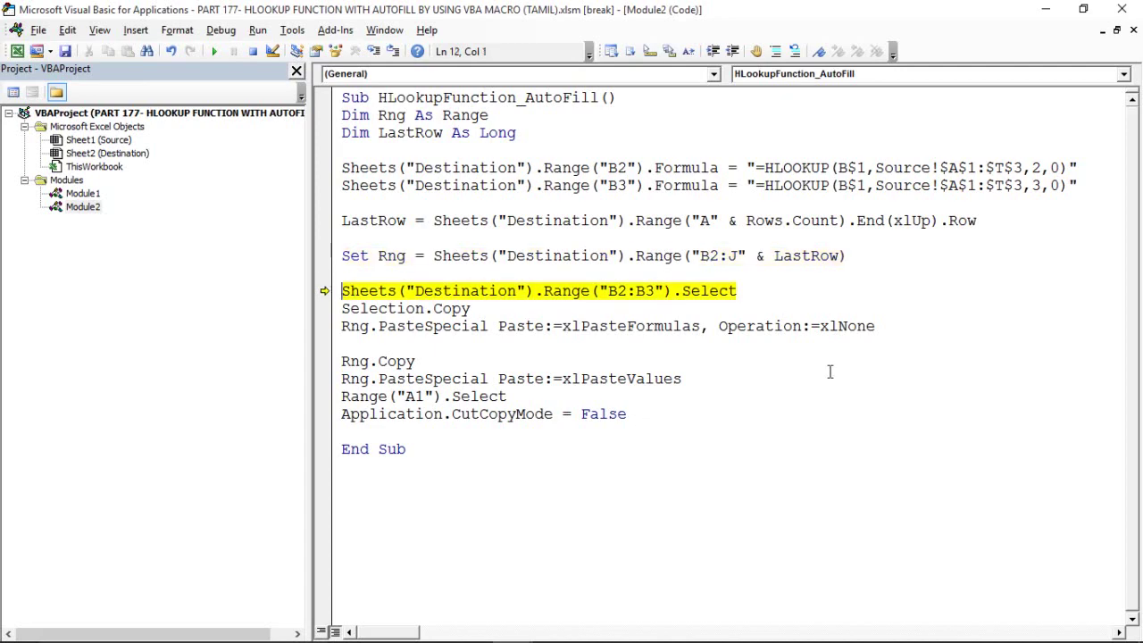
pyautogui.hotkey('alt', 'F11')
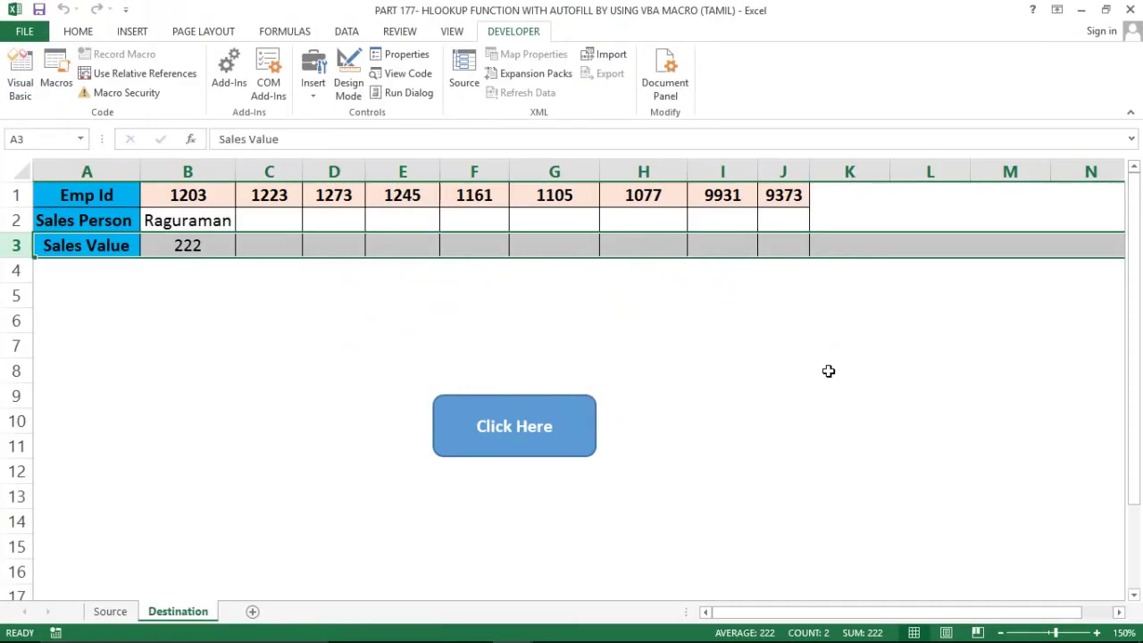
pyautogui.click(817, 417)
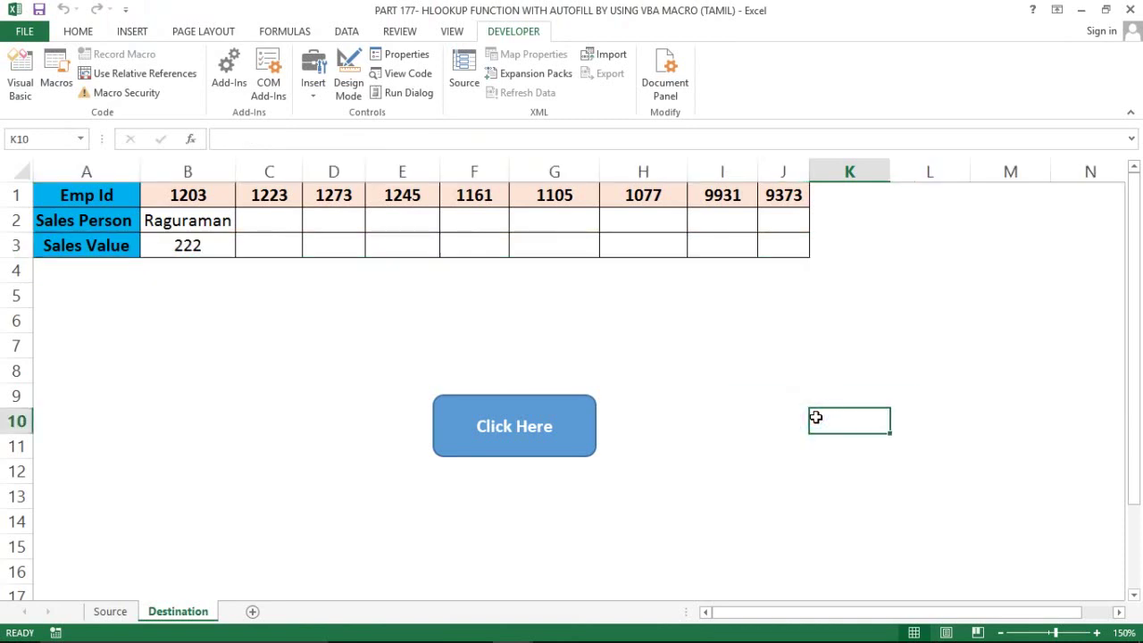
pyautogui.hotkey('alt', 'F11')
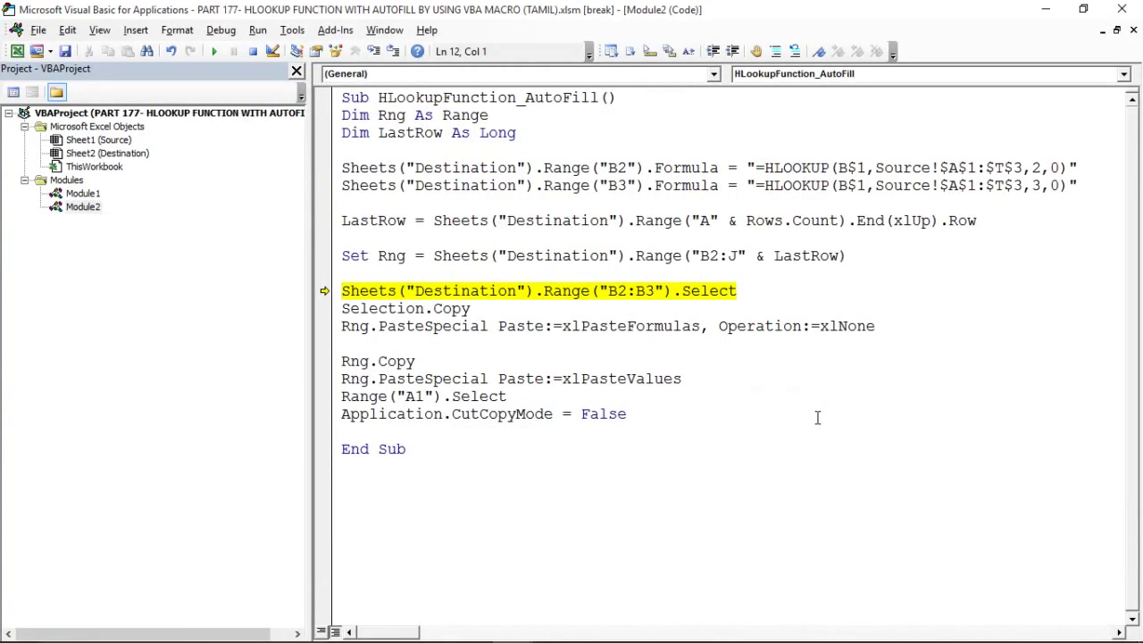
# - Step through selecting and copying B2:B3, then paste the lookup formulas across B2:J3
pyautogui.press('F8')
pyautogui.hotkey('alt', 'Tab')
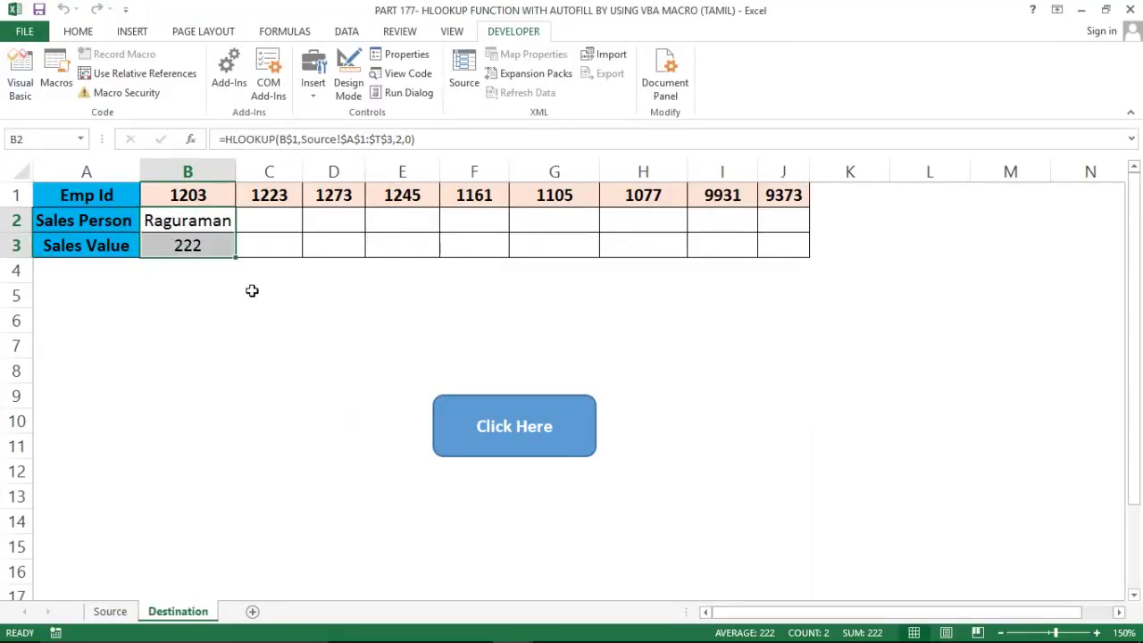
pyautogui.hotkey('alt', 'F11')
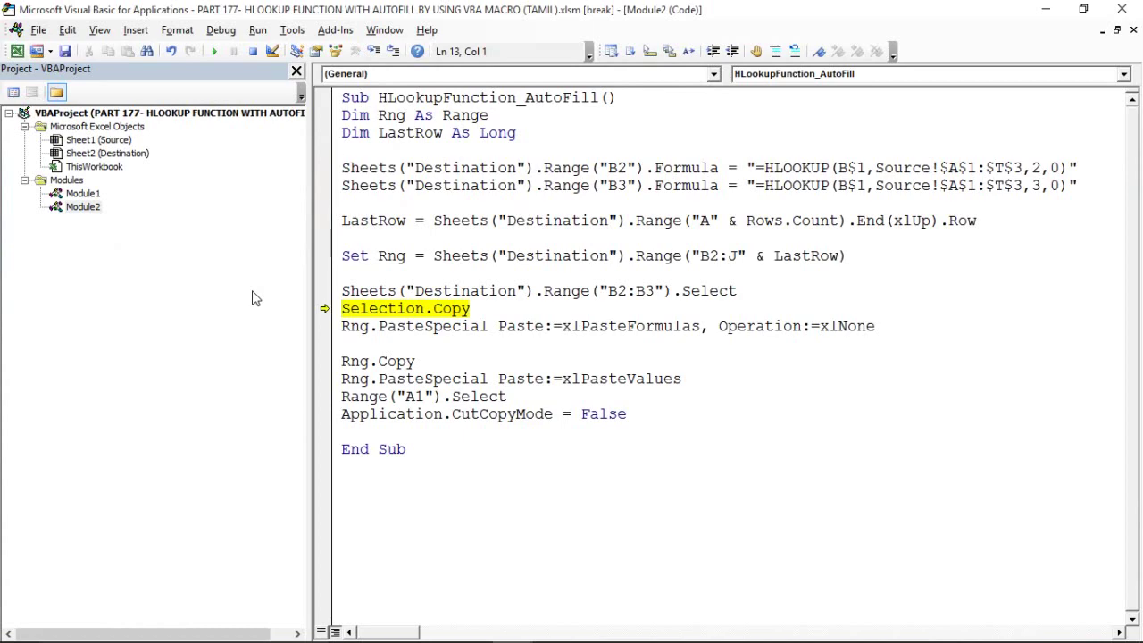
pyautogui.press('F8')
pyautogui.hotkey('alt', 'F11')
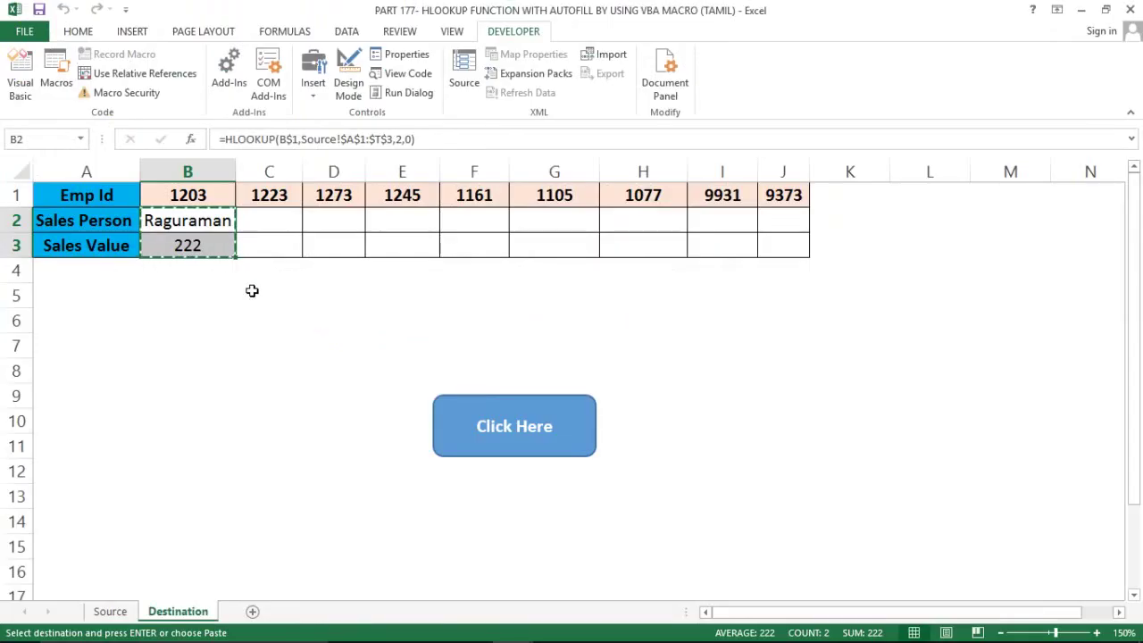
pyautogui.hotkey('alt', 'F11')
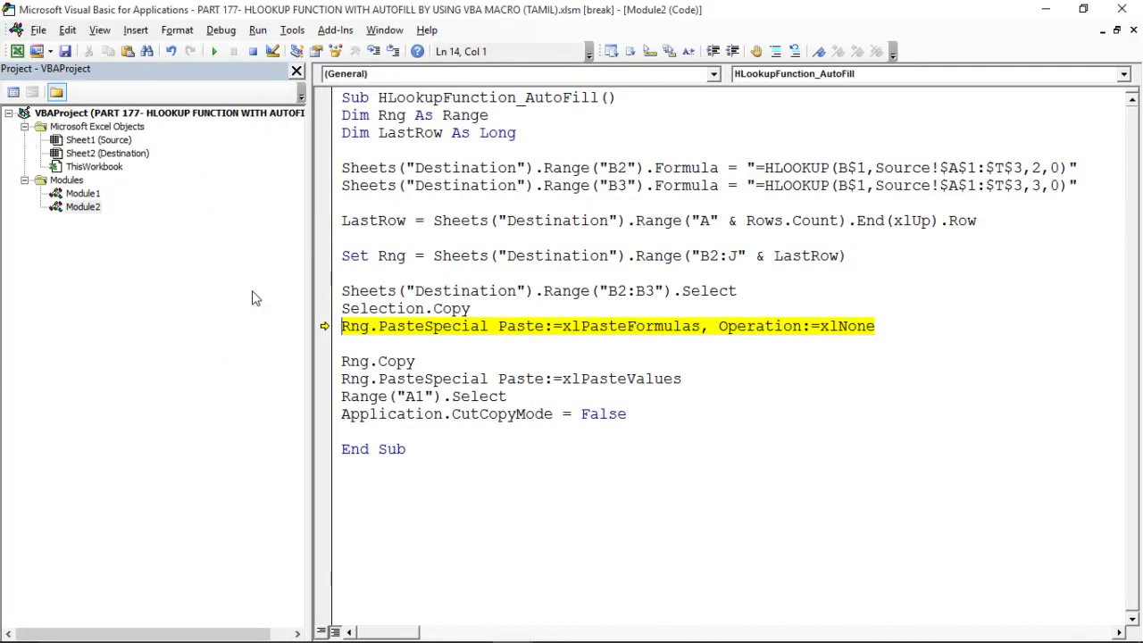
pyautogui.press('F8')
pyautogui.hotkey('alt', 'F11')
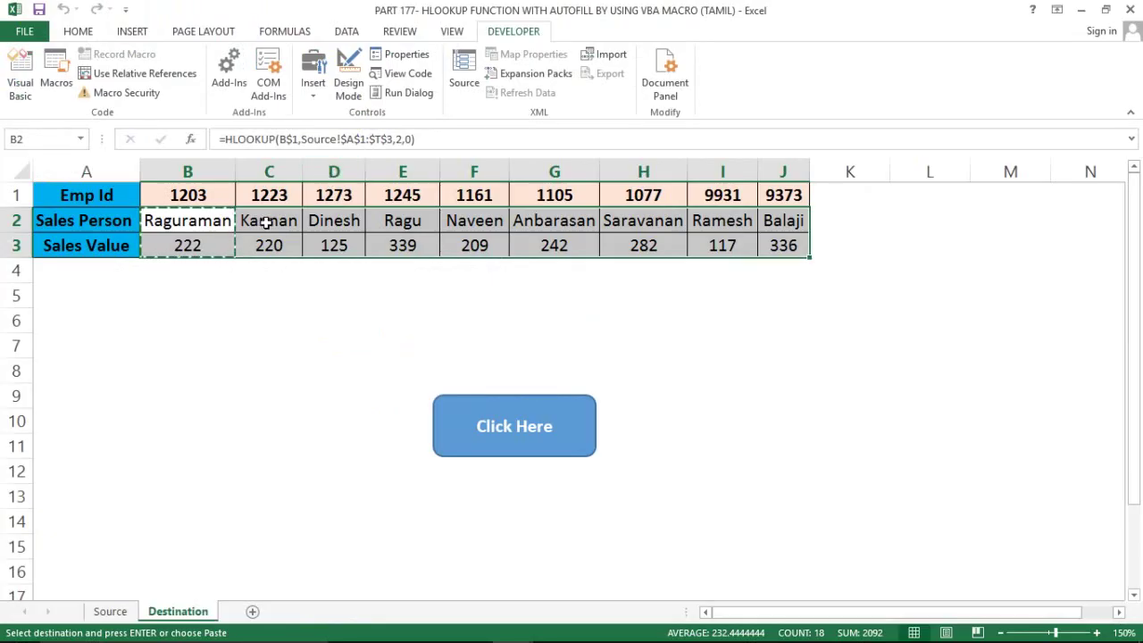
# - Step through Rng.Copy and PasteSpecial xlPasteValues, watching B2:J3 become plain values
pyautogui.hotkey('alt', 'F11')
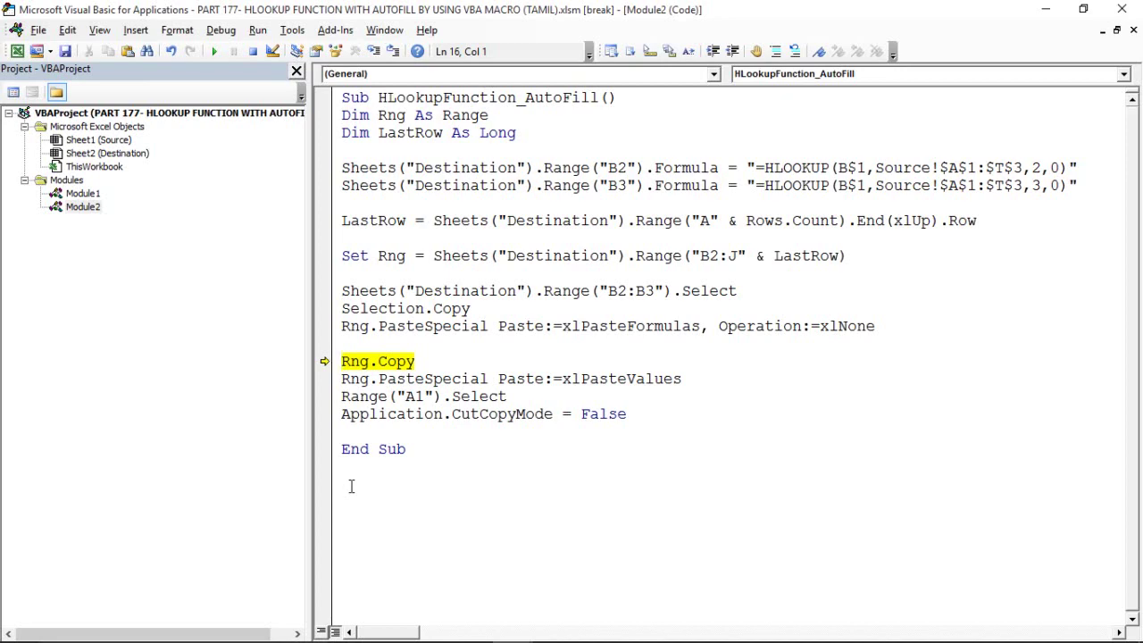
pyautogui.press('F8')
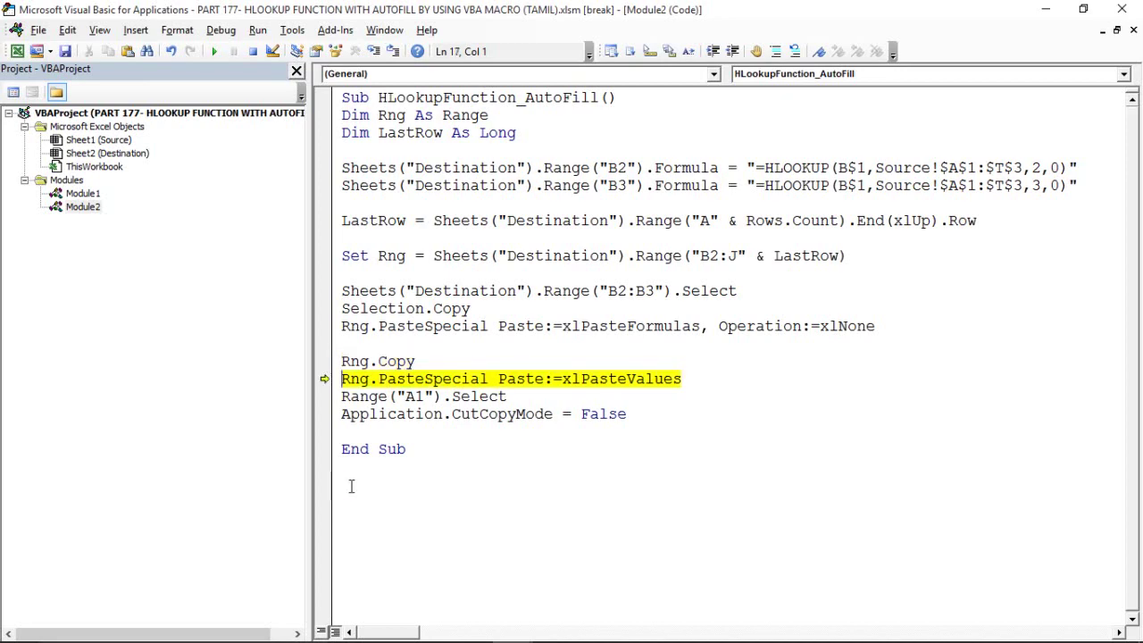
pyautogui.hotkey('alt', 'Tab')
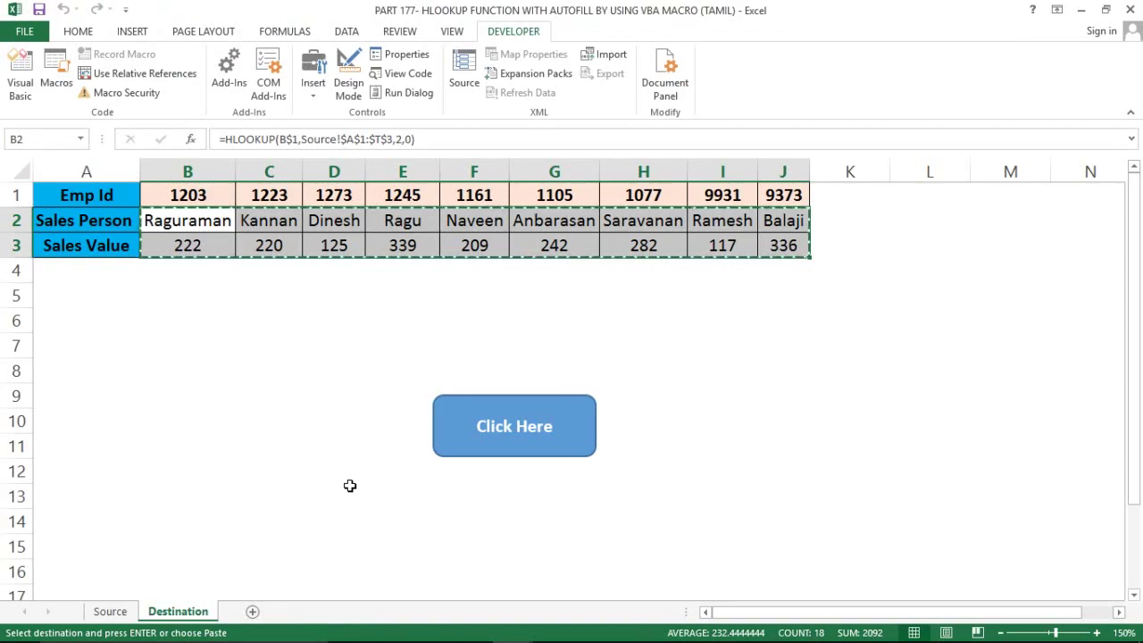
pyautogui.hotkey('alt', 'Tab')
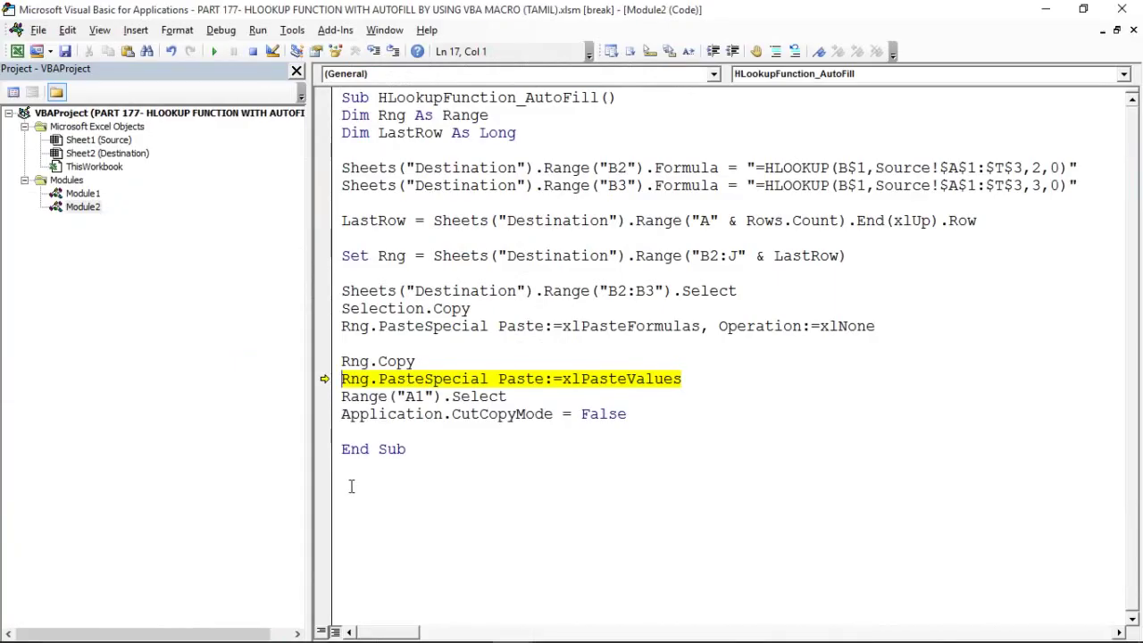
pyautogui.press('F8')
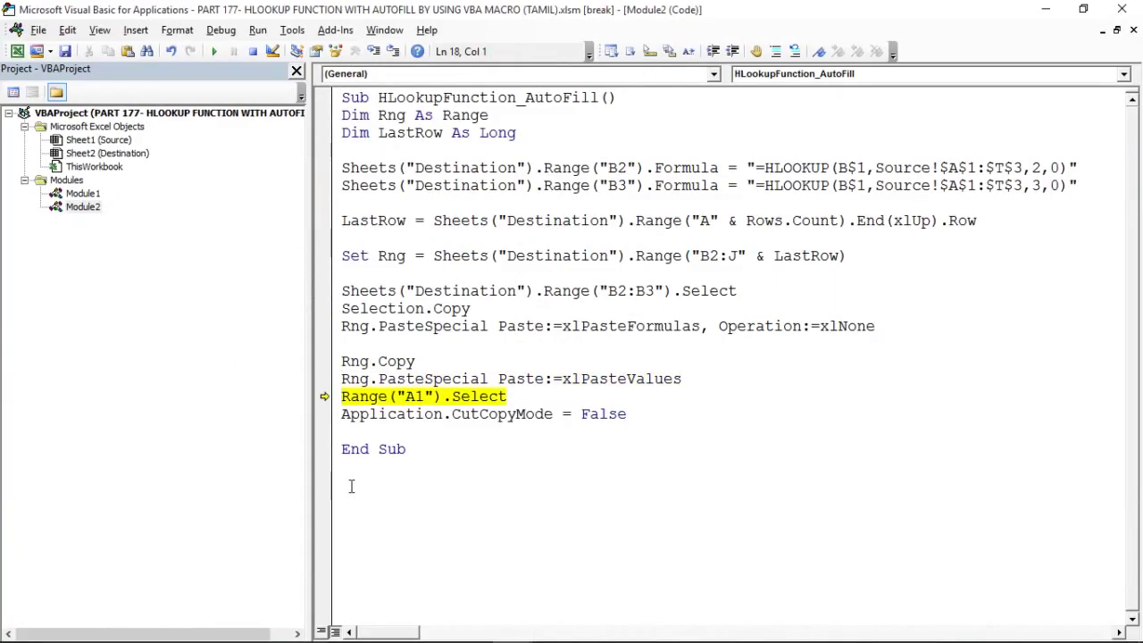
pyautogui.hotkey('alt', 'Tab')
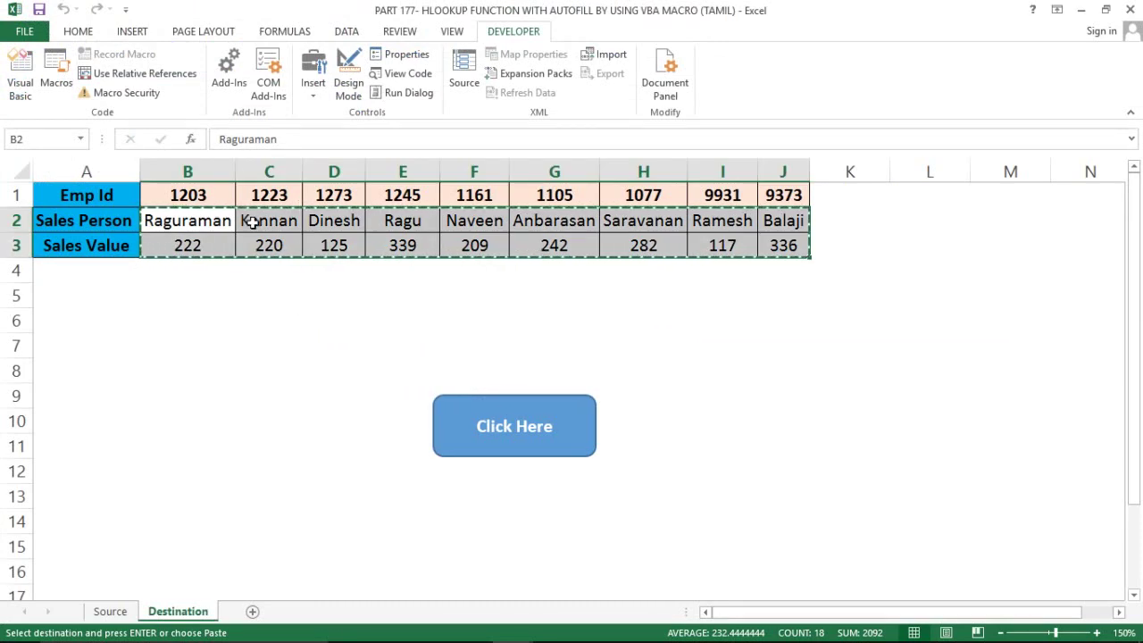
pyautogui.hotkey('alt', 'Tab')
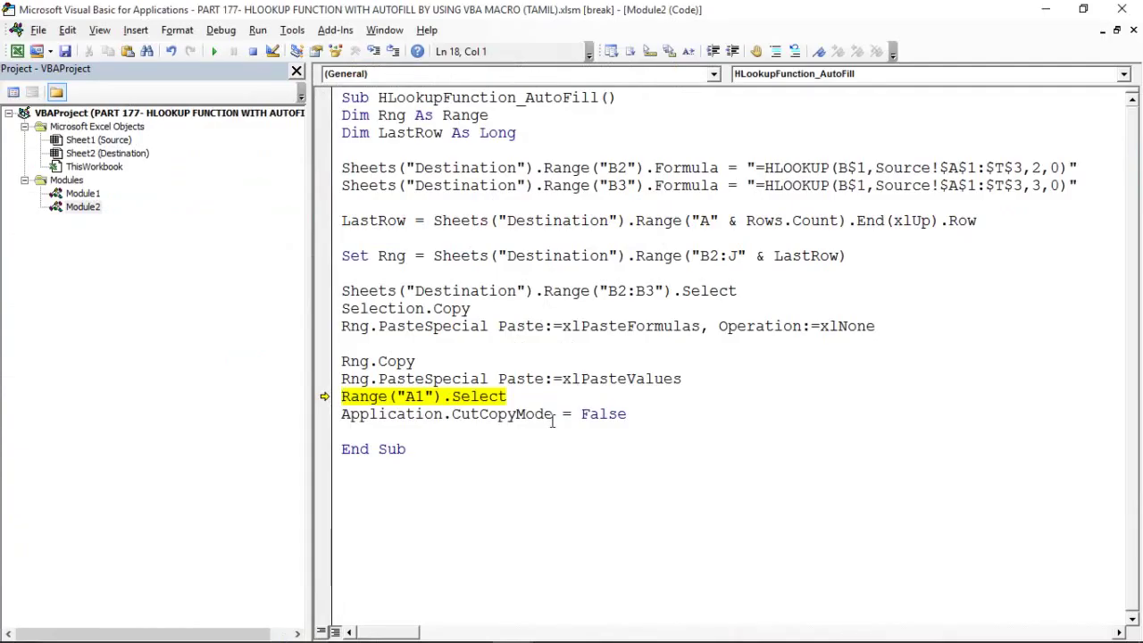
pyautogui.moveTo(531, 414)
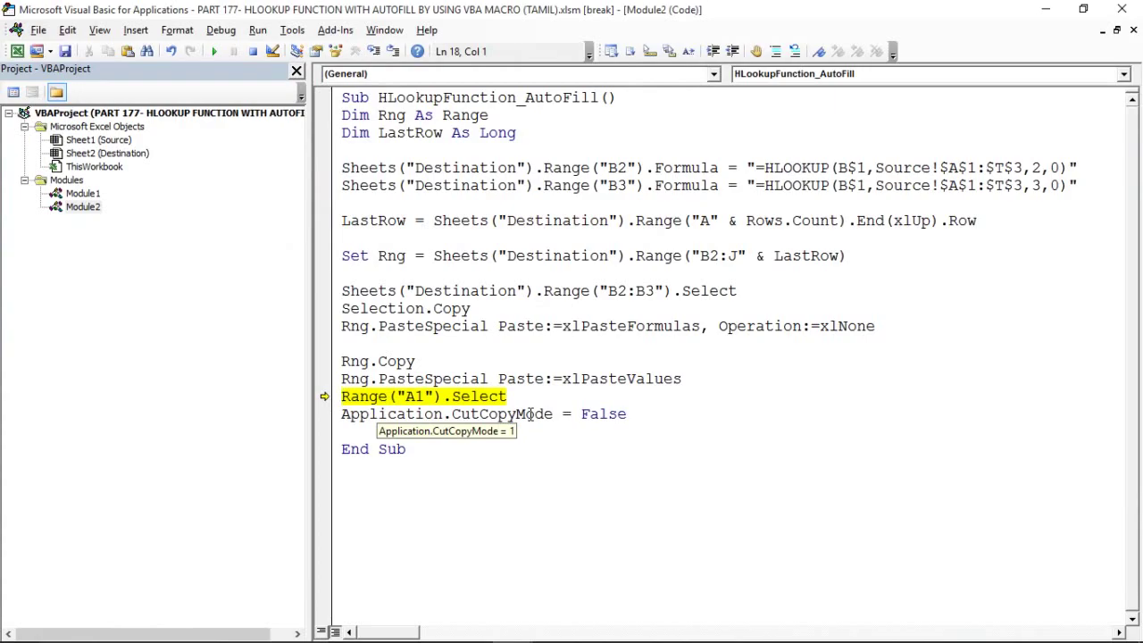
# - Step through Range("A1").Select and CutCopyMode to End Sub, then confirm J3 holds 336
pyautogui.press('F8')
pyautogui.hotkey('alt', 'Tab')
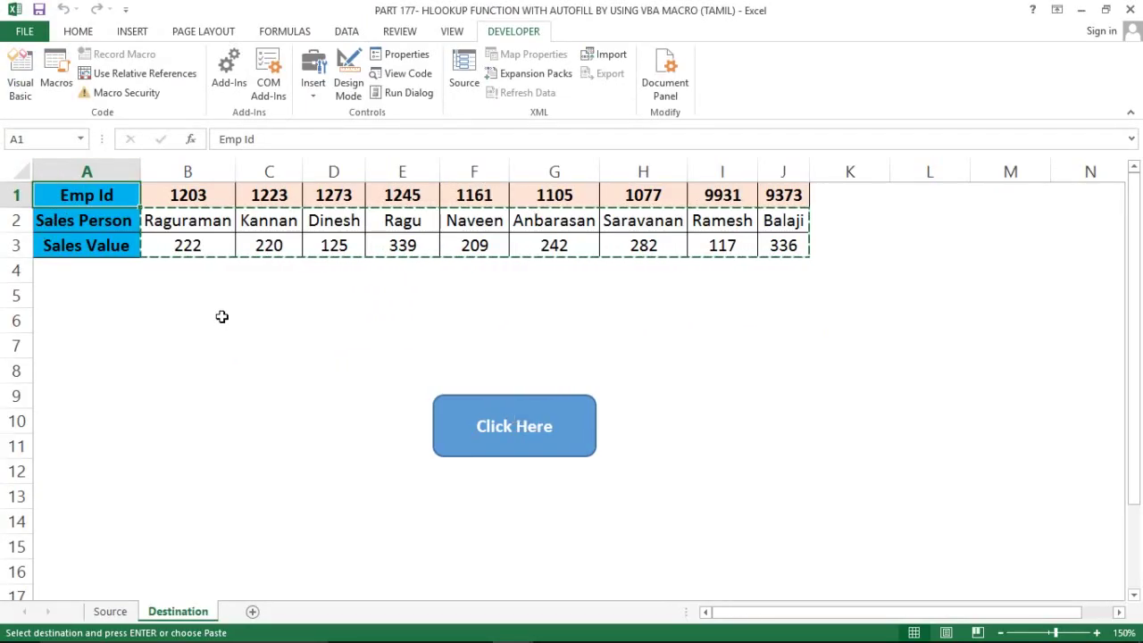
pyautogui.hotkey('alt', 'Tab')
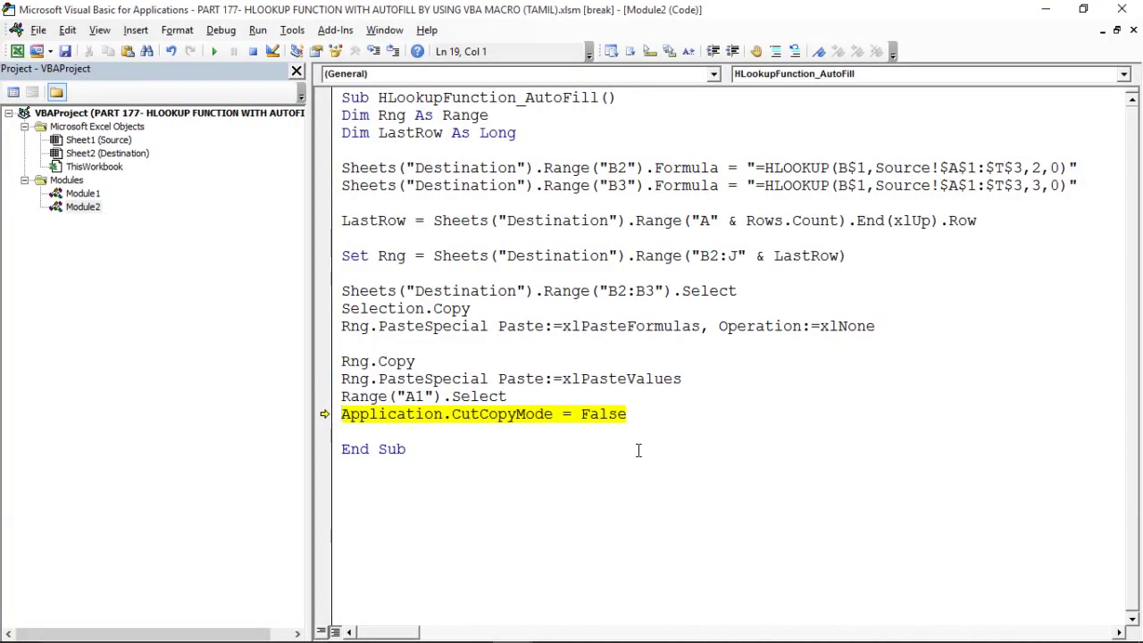
pyautogui.press('F8')
pyautogui.hotkey('alt', 'Tab')
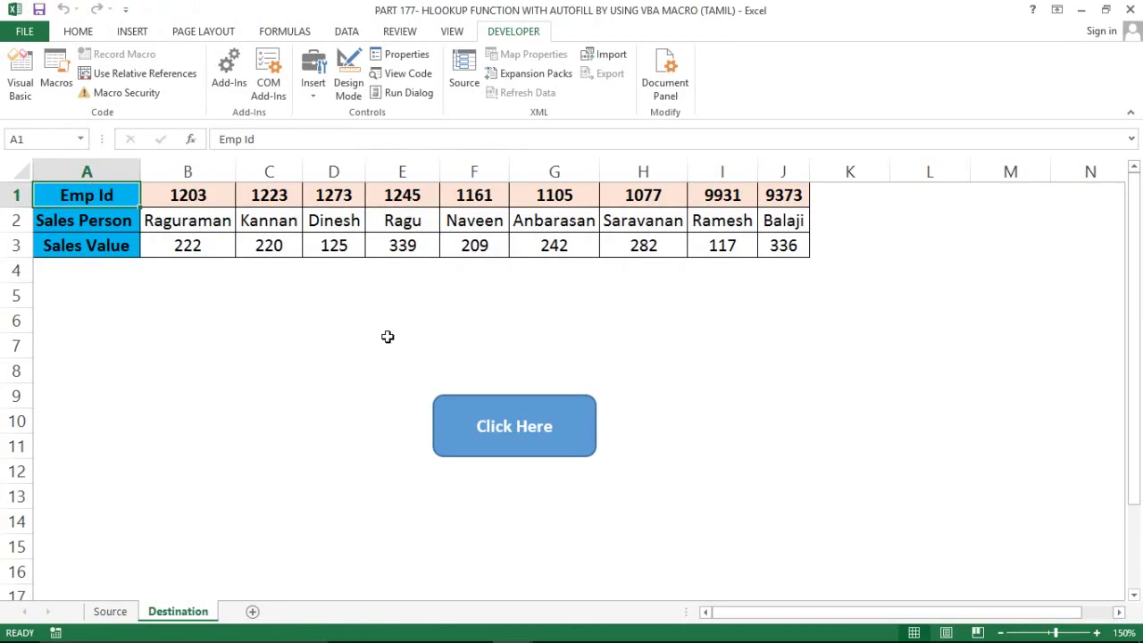
pyautogui.hotkey('alt', 'Tab')
pyautogui.press('F8')
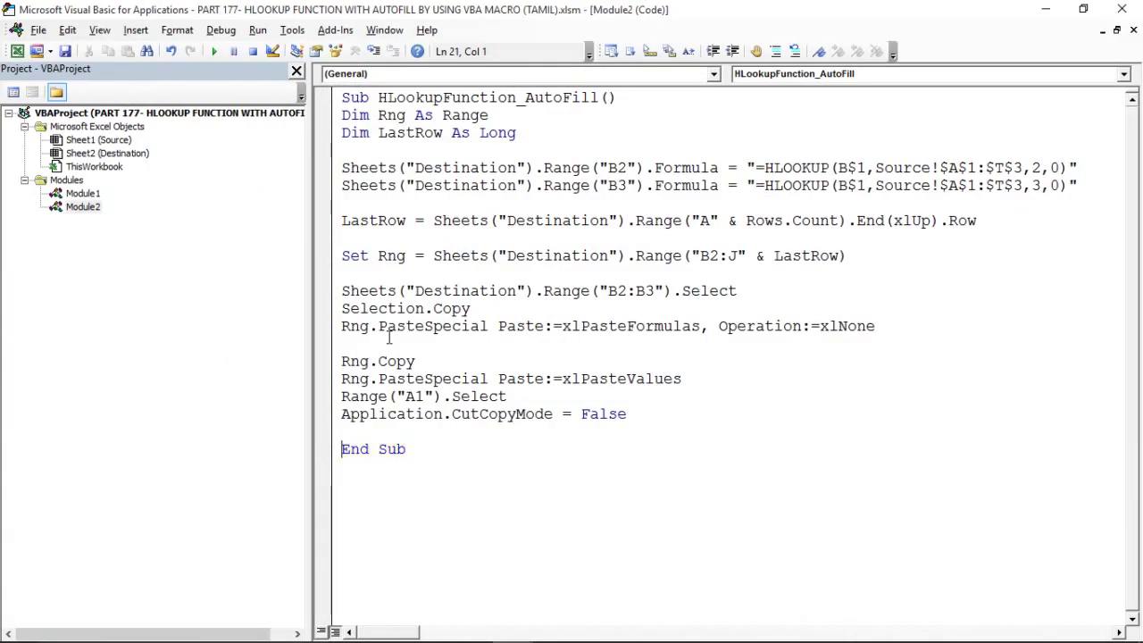
pyautogui.hotkey('alt', 'Tab')
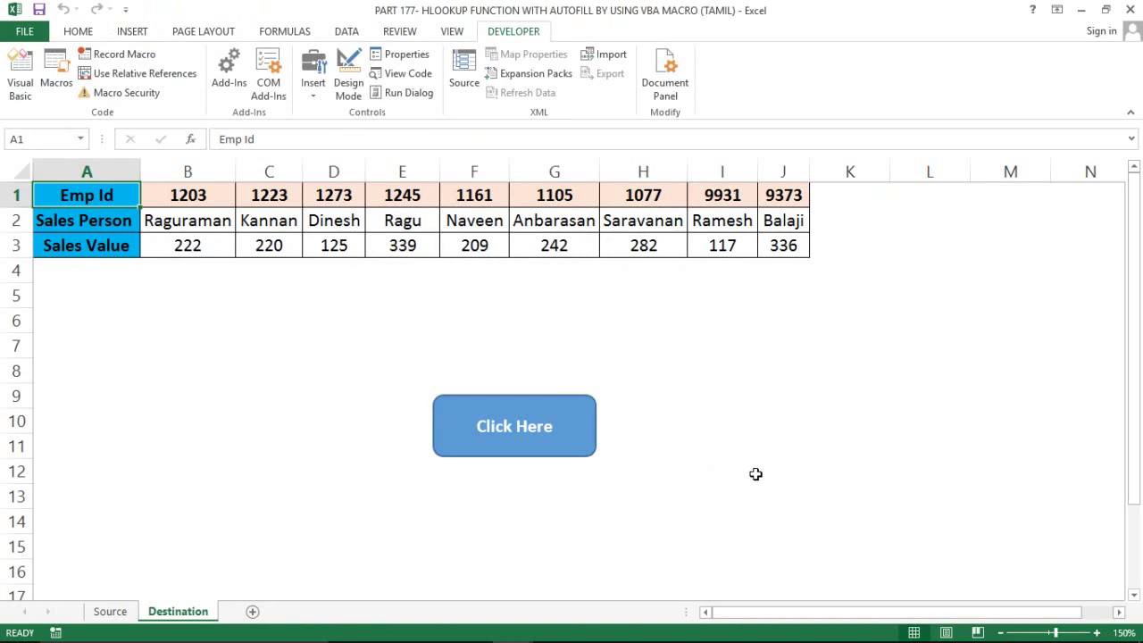
pyautogui.click(752, 468)
pyautogui.click(759, 248)
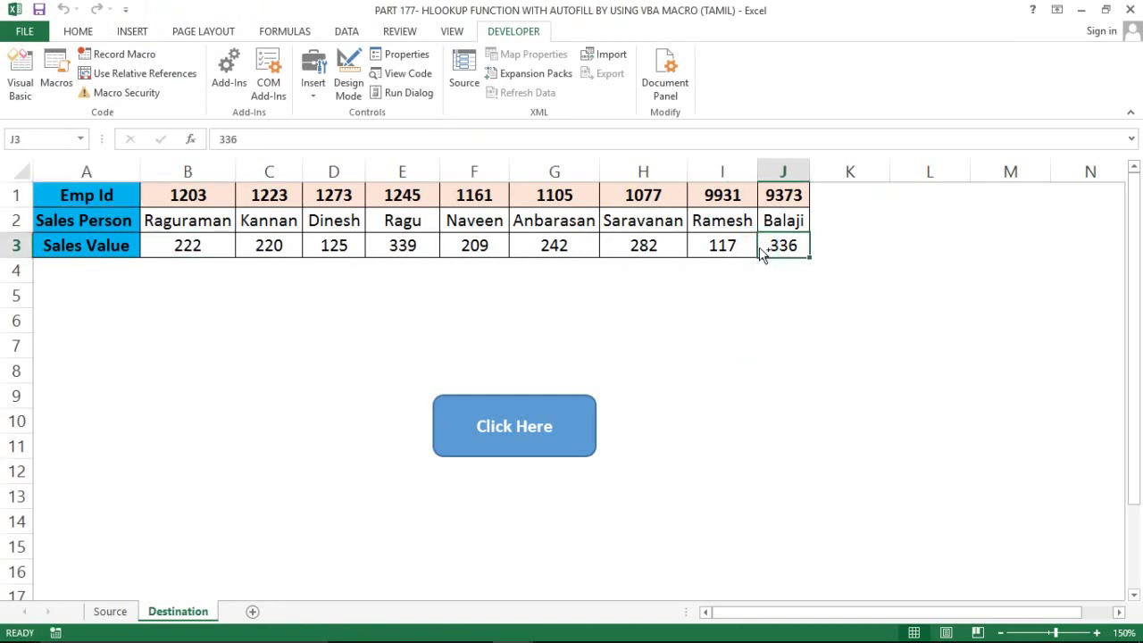
pyautogui.click(281, 318)
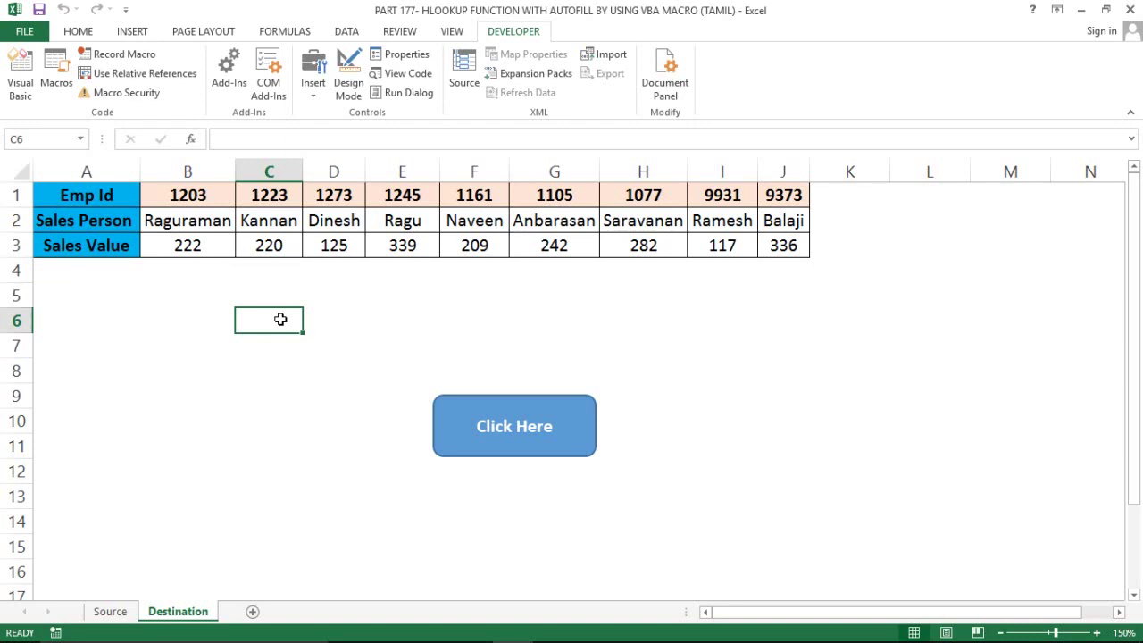
# - Assign the HLookupFunction_AutoFill macro to the Click Here shape
pyautogui.rightClick(469, 431)
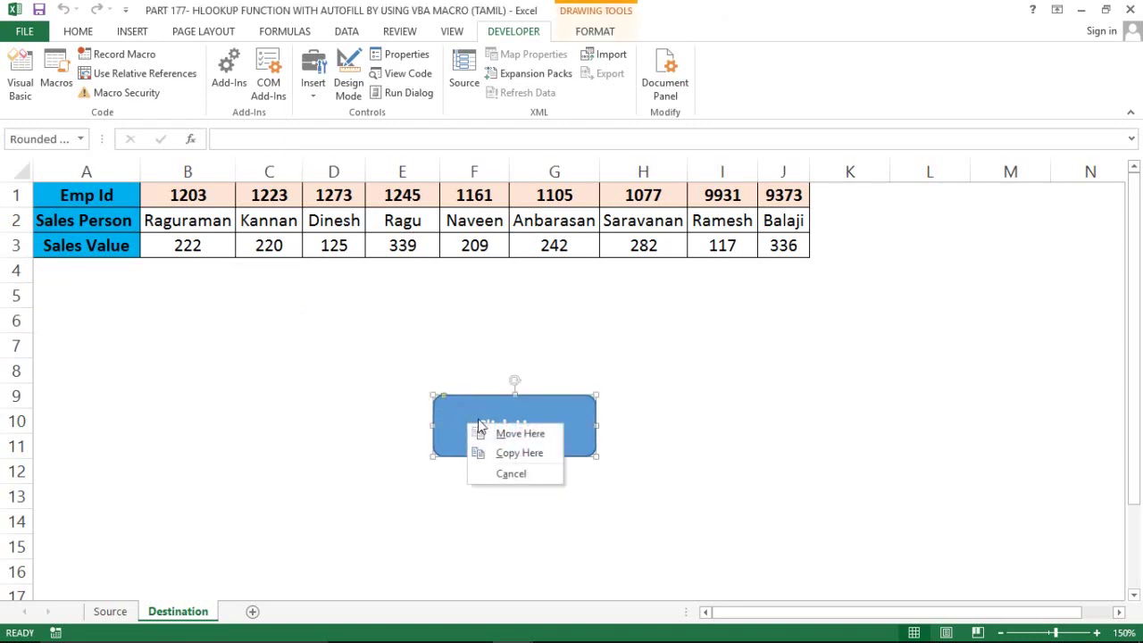
pyautogui.press('Escape')
pyautogui.rightClick(479, 421)
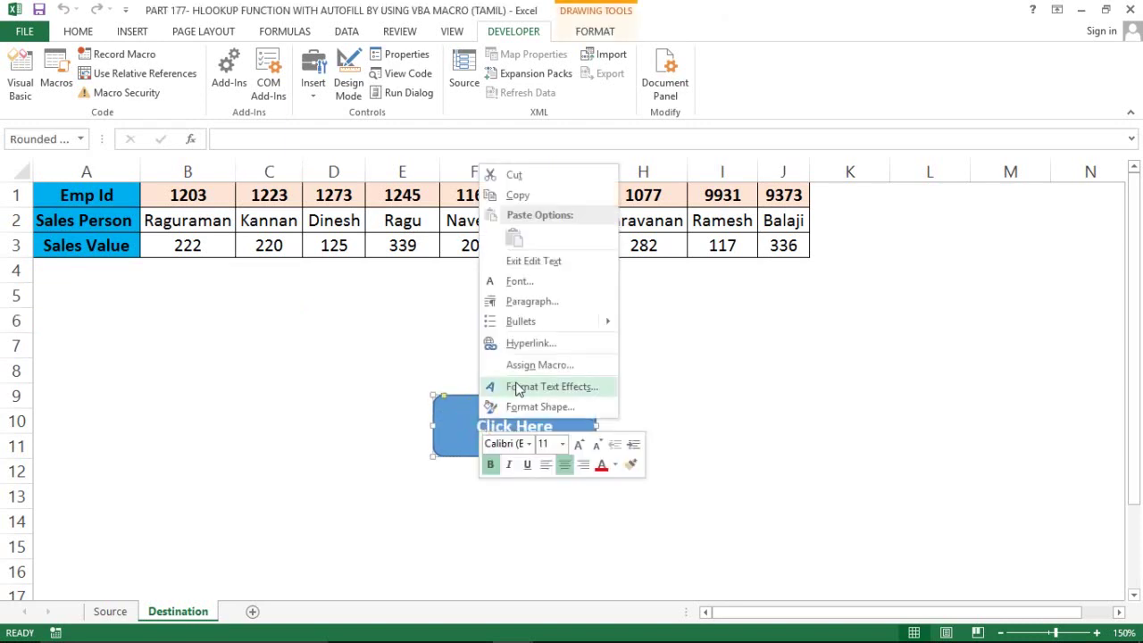
pyautogui.click(547, 366)
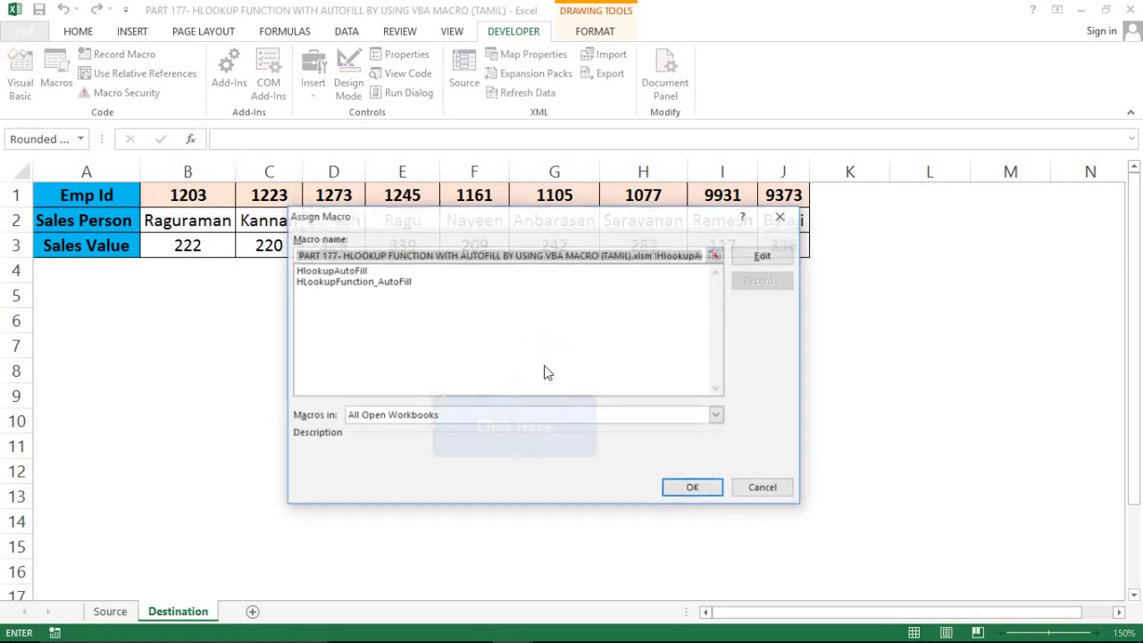
pyautogui.click(355, 282)
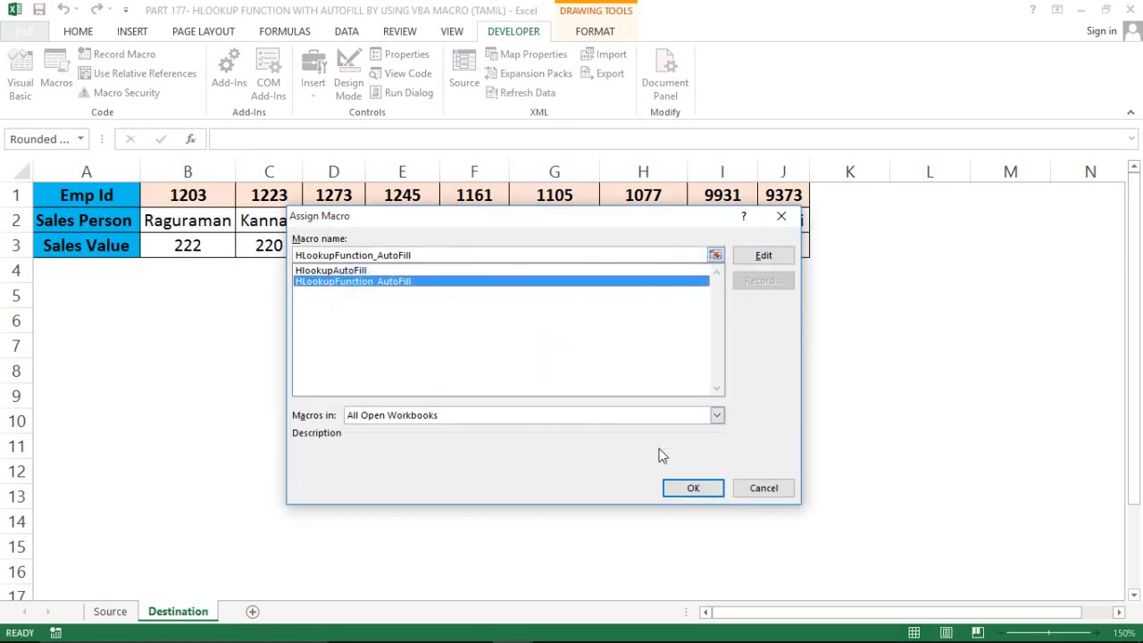
pyautogui.click(706, 497)
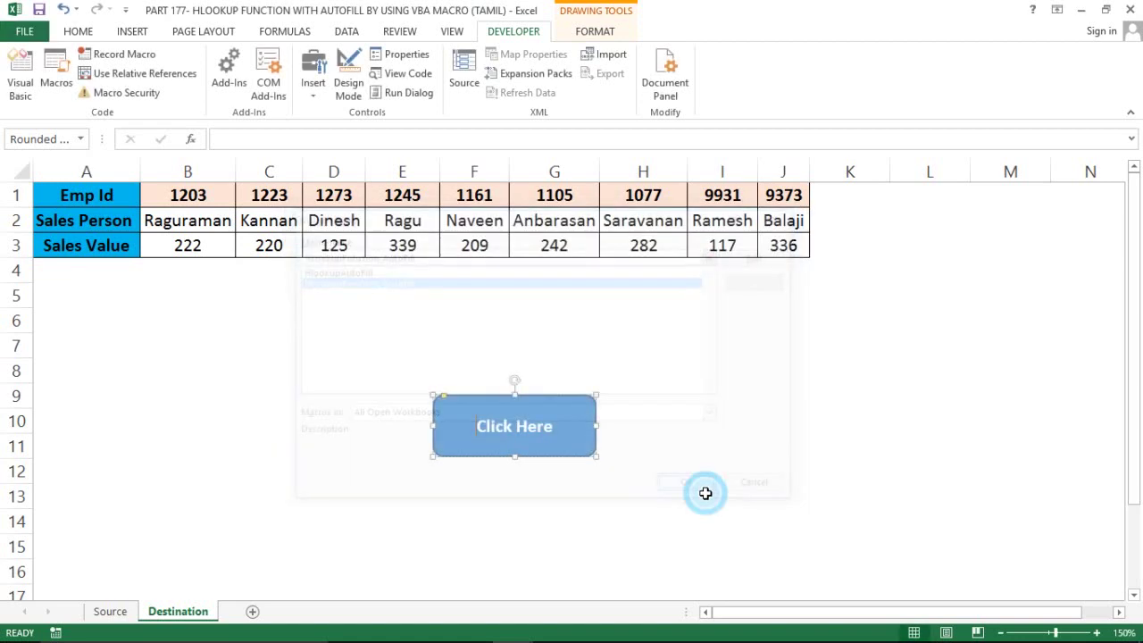
pyautogui.click(728, 464)
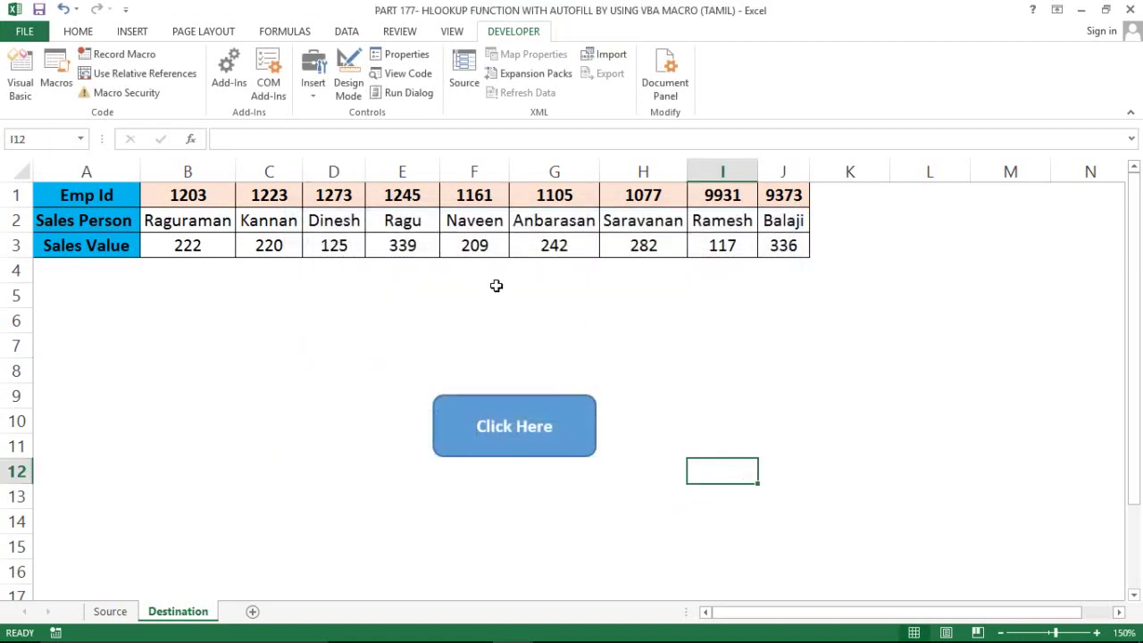
# - Clear the Sales Person and Sales Value entries in B2:J3
pyautogui.click(496, 288)
pyautogui.click(192, 232)
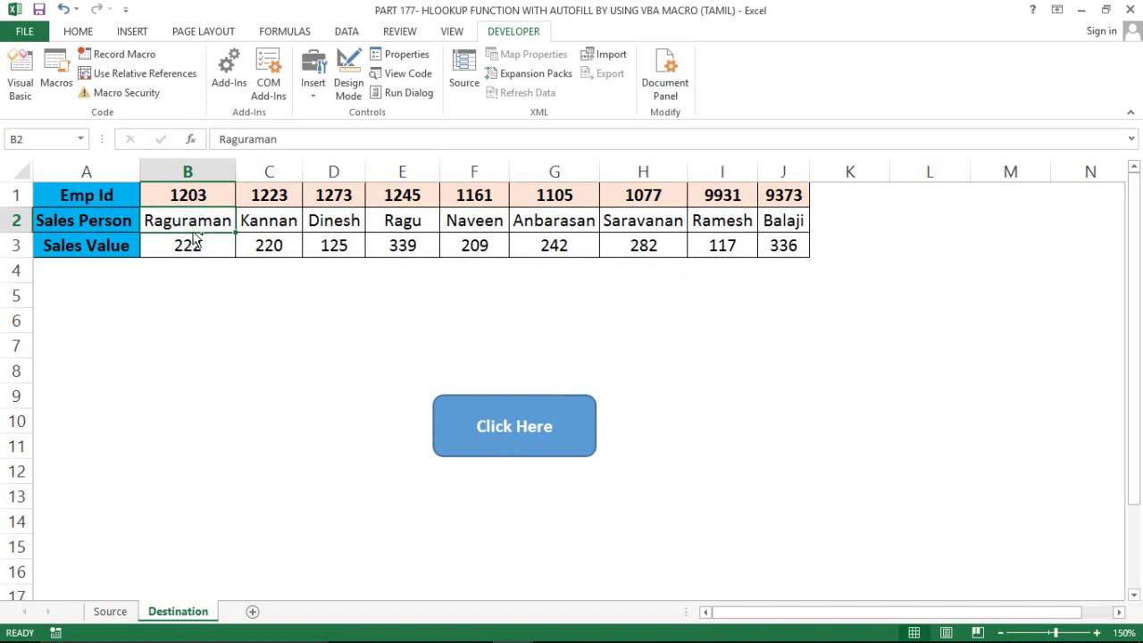
pyautogui.hotkey('shift', 'Down')
pyautogui.hotkey('ctrl', 'shift', 'Right')
pyautogui.press('Delete')
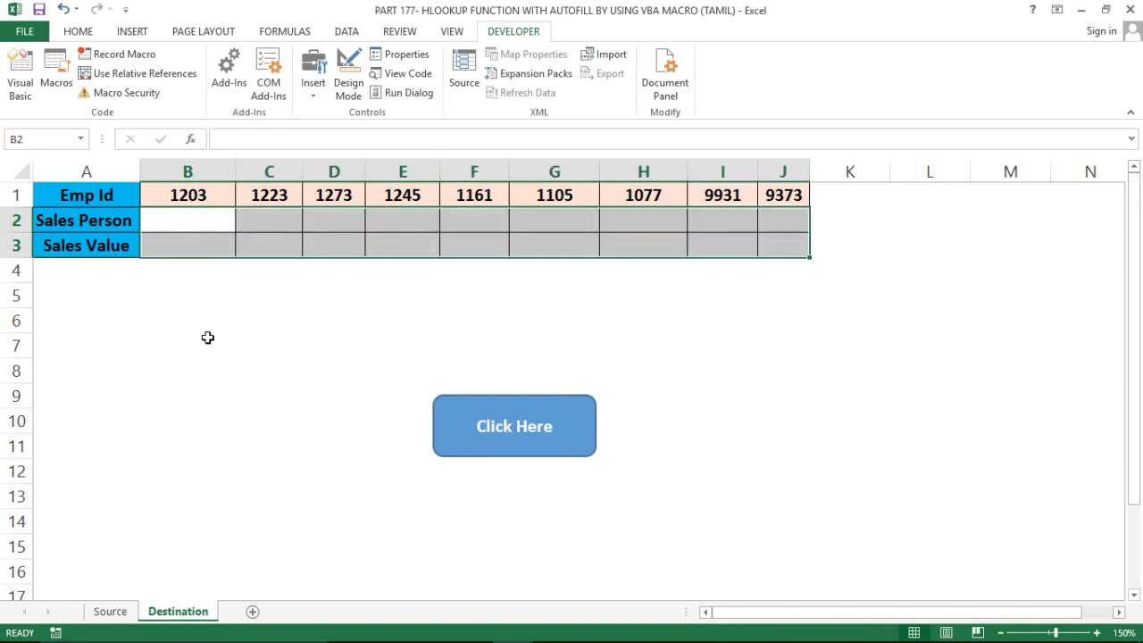
pyautogui.click(207, 340)
# - Run the Click Here button and check that B2:J3 is refilled
pyautogui.click(505, 428)
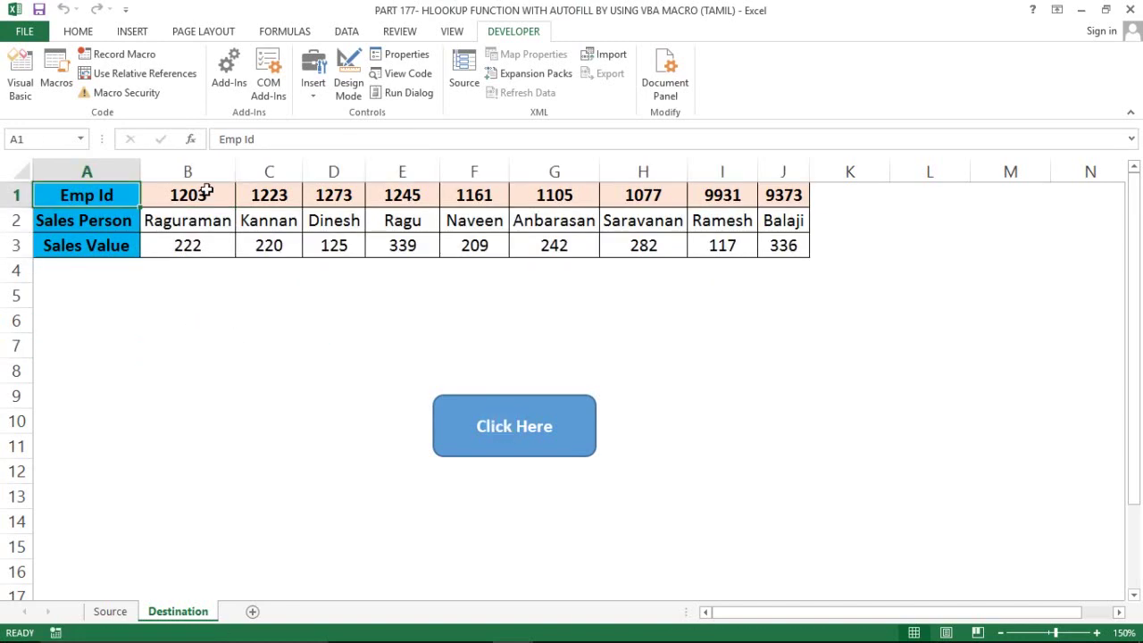
pyautogui.click(203, 244)
pyautogui.press('Up')
pyautogui.press('Up')
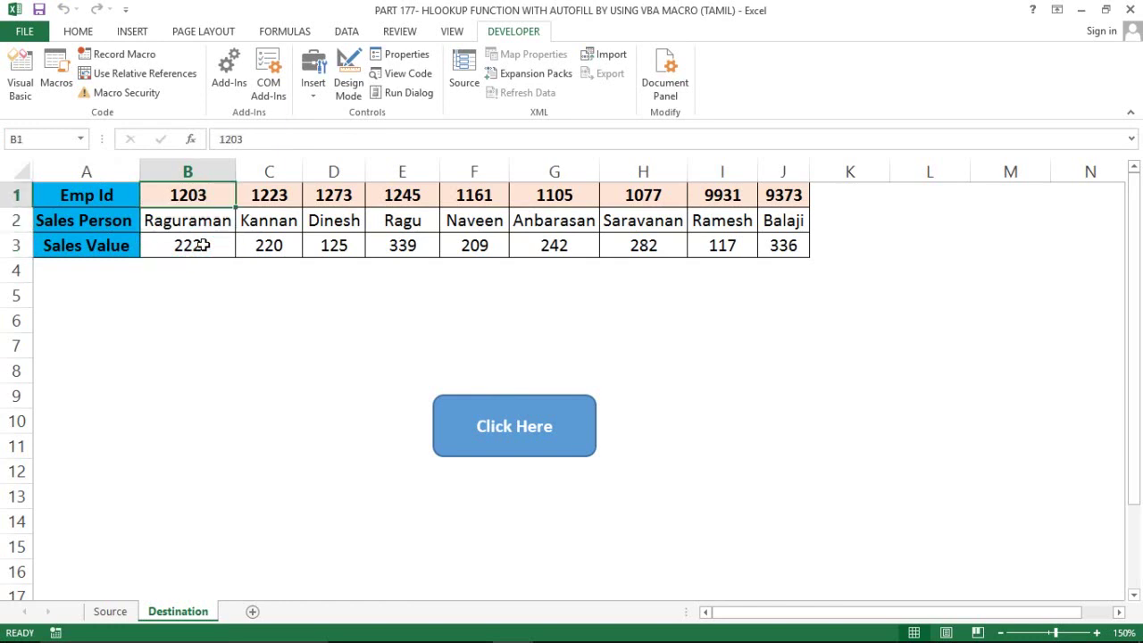
pyautogui.press('Down')
pyautogui.hotkey('shift', 'Down')
pyautogui.hotkey('ctrl', 'shift', 'Right')
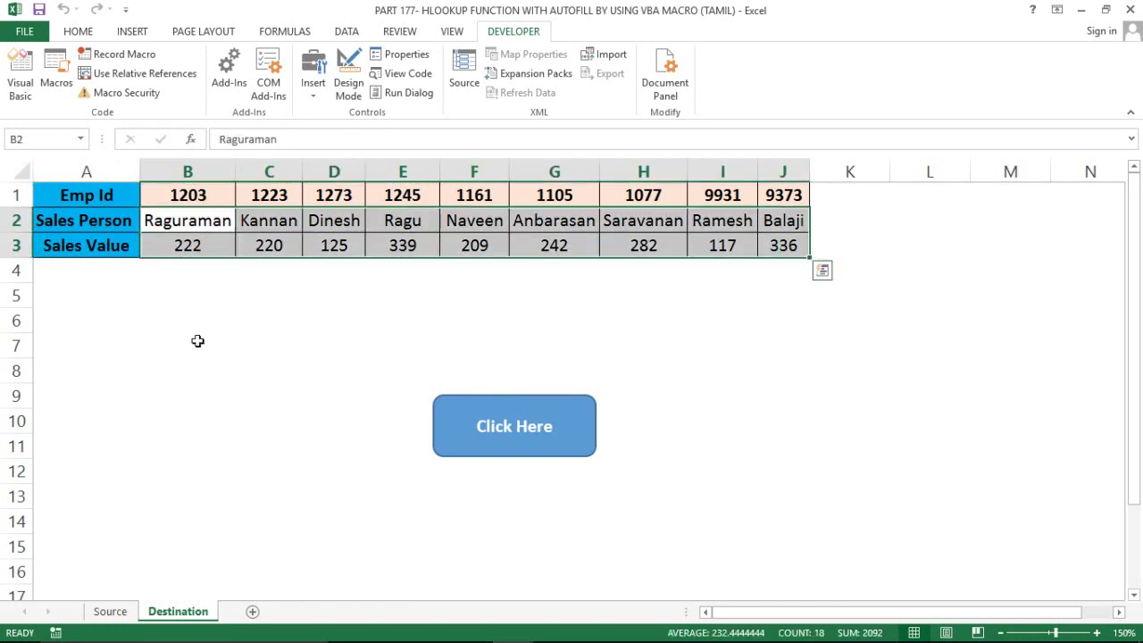
pyautogui.click(197, 341)
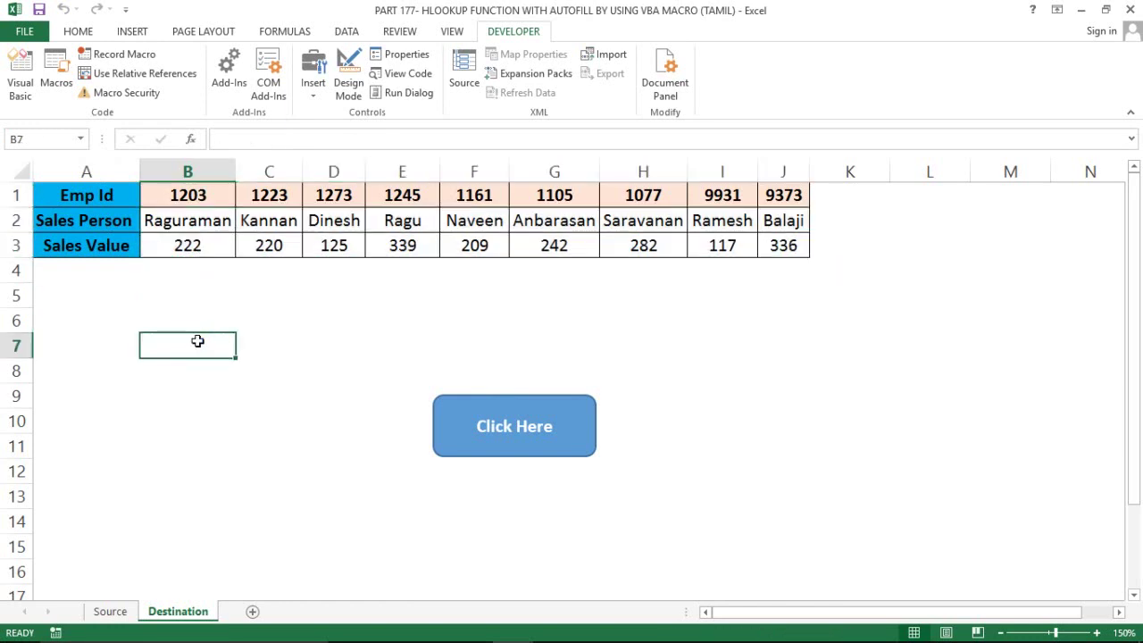
pyautogui.click(407, 347)
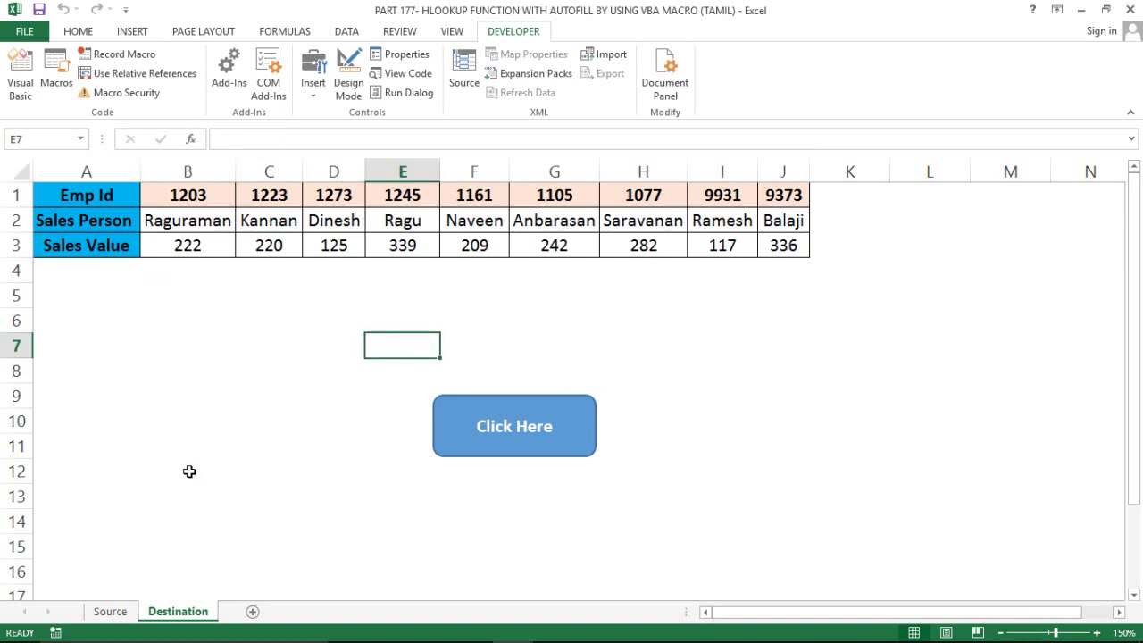
pyautogui.click(143, 490)
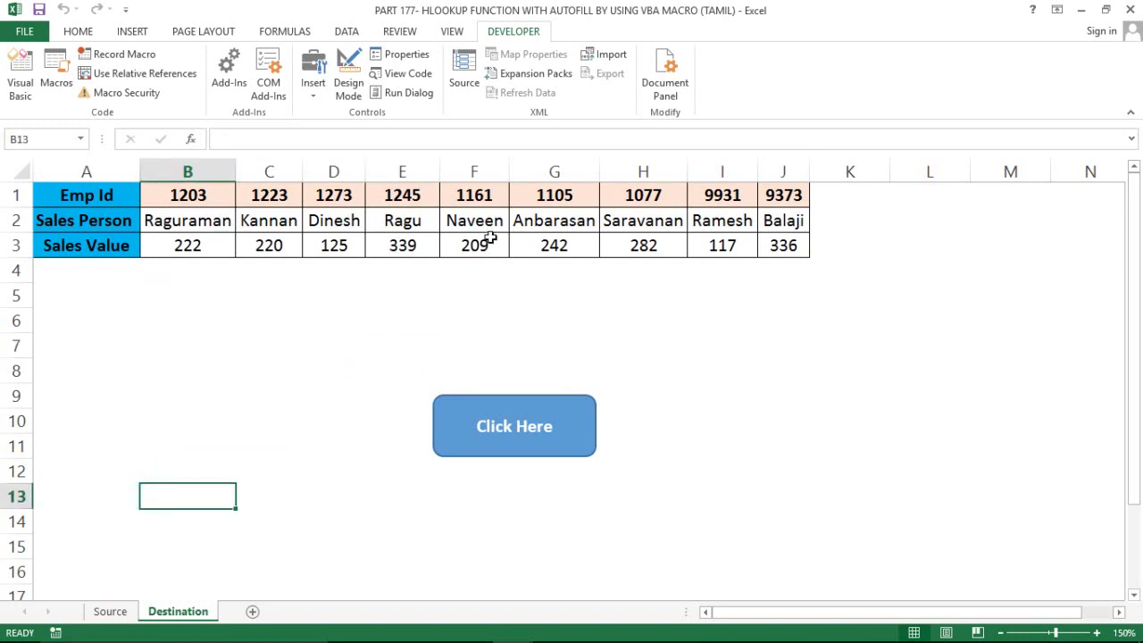
# - Insert a blank line after the B2 and B3 HLOOKUP formula lines, then return to the Destination sheet
pyautogui.click(19, 76)
pyautogui.click(459, 273)
pyautogui.click(717, 272)
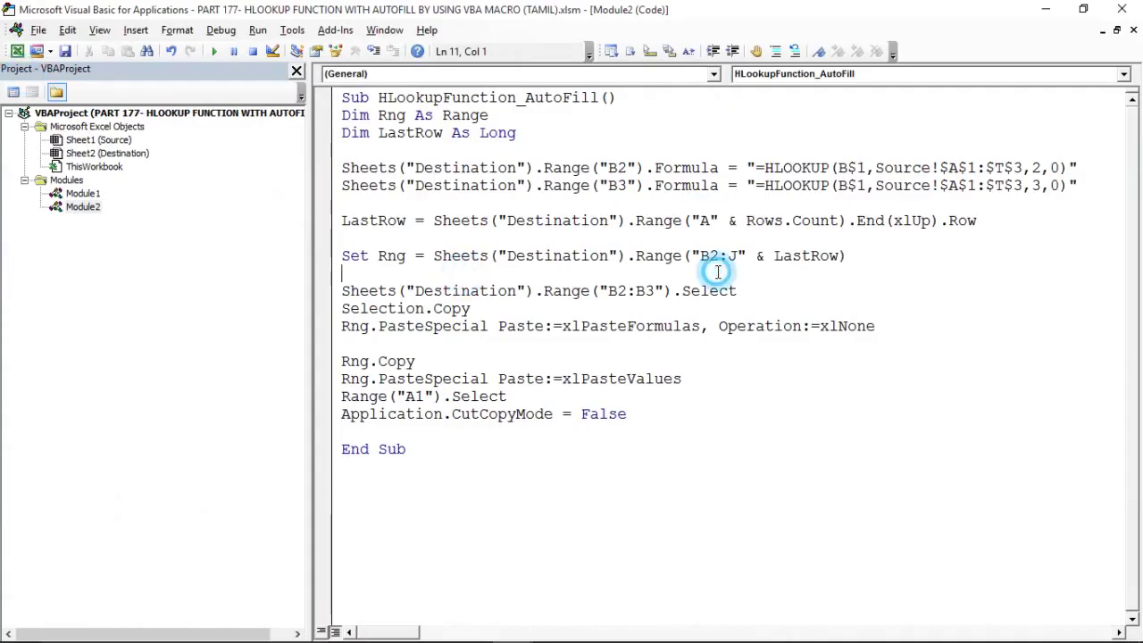
pyautogui.click(542, 204)
pyautogui.press('Return')
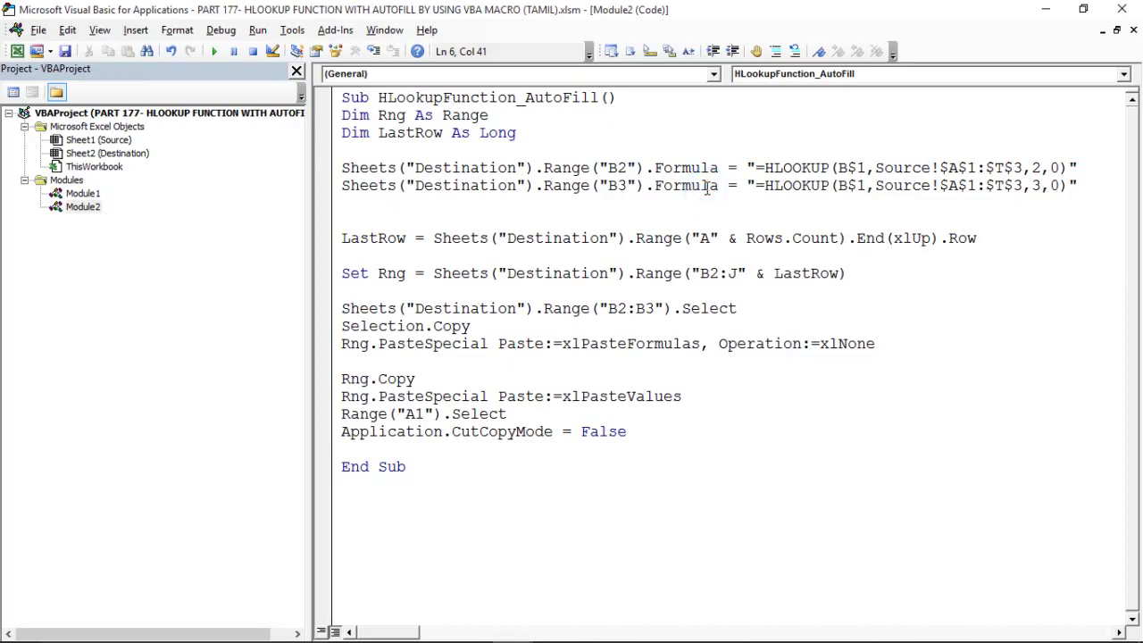
pyautogui.hotkey('alt', 'F11')
pyautogui.click(348, 279)
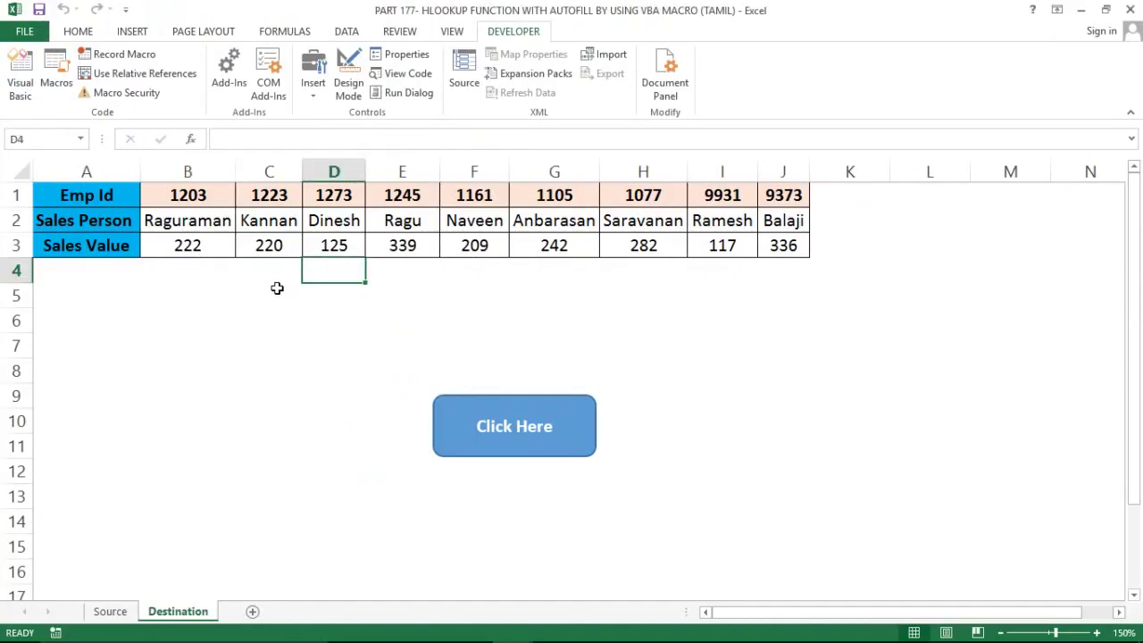
# - Confirm the workbook's calculation option is set to Automatic
pyautogui.click(283, 36)
pyautogui.click(904, 89)
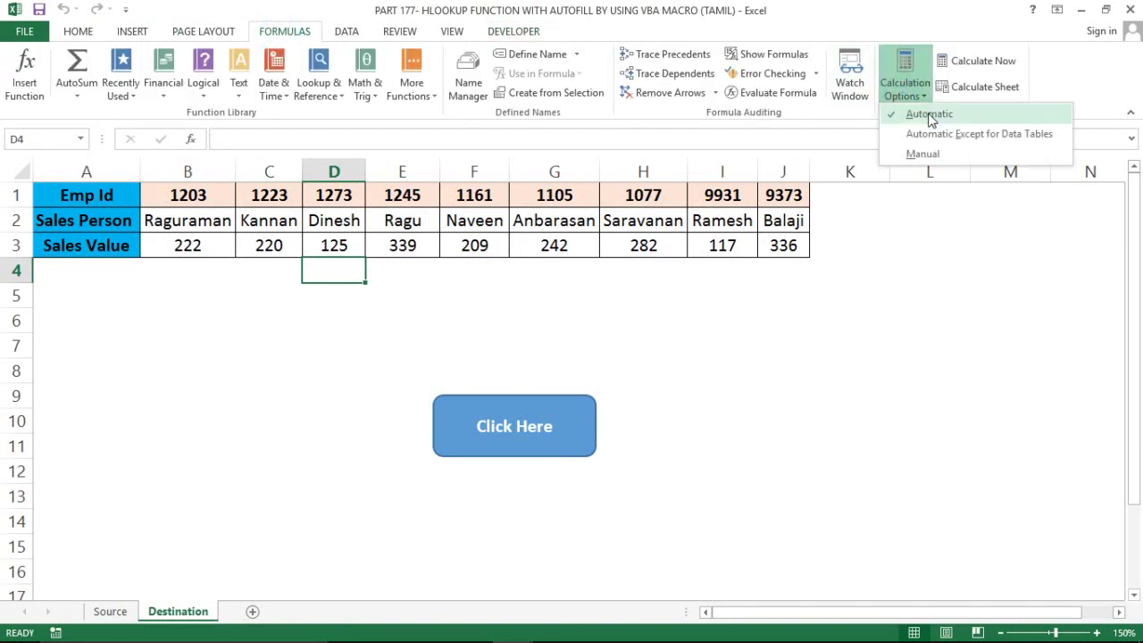
pyautogui.click(622, 297)
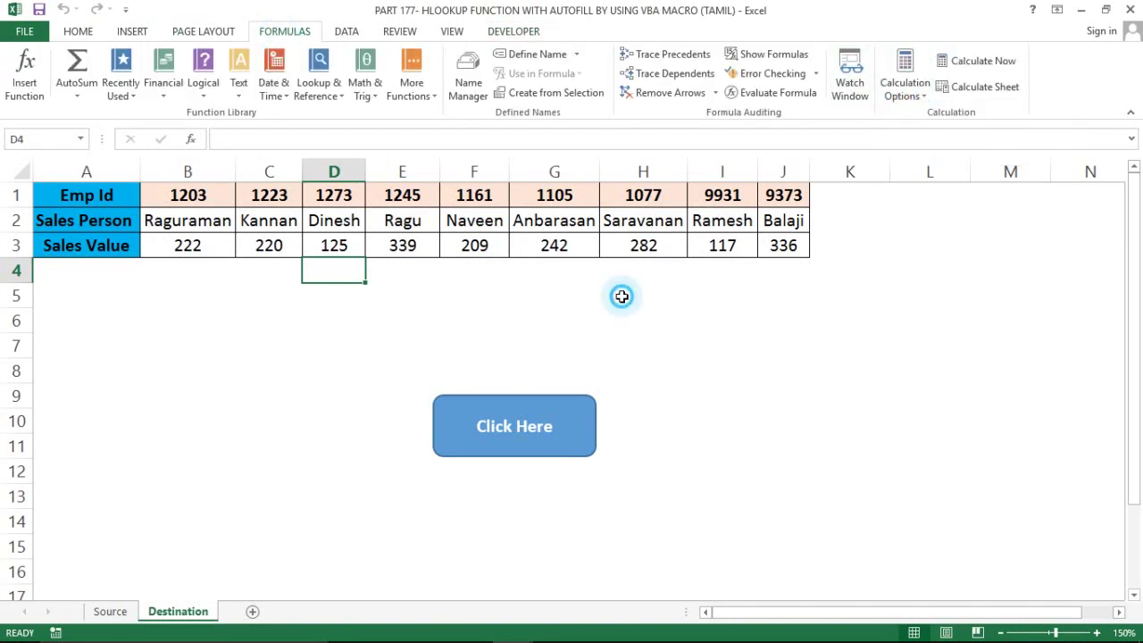
# - Clear the B2:J3 Sales Person and Sales Value entries and switch to the VBA editor
pyautogui.click(185, 232)
pyautogui.hotkey('ctrl', 'shift', 'Right')
pyautogui.hotkey('ctrl', 'shift', 'Down')
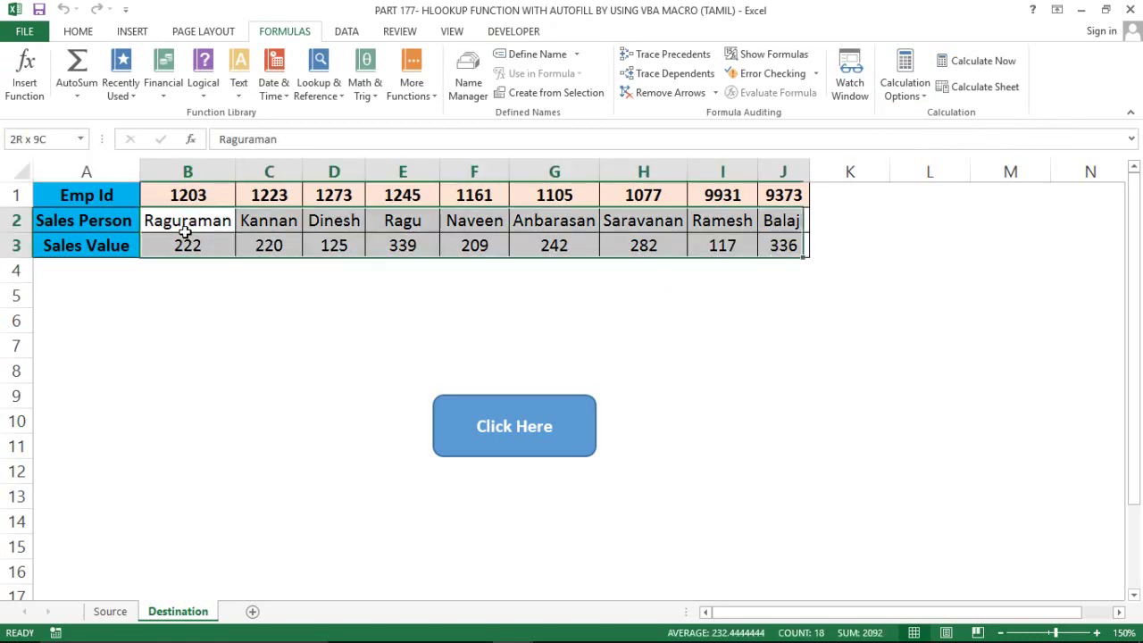
pyautogui.press('Delete')
pyautogui.click(254, 327)
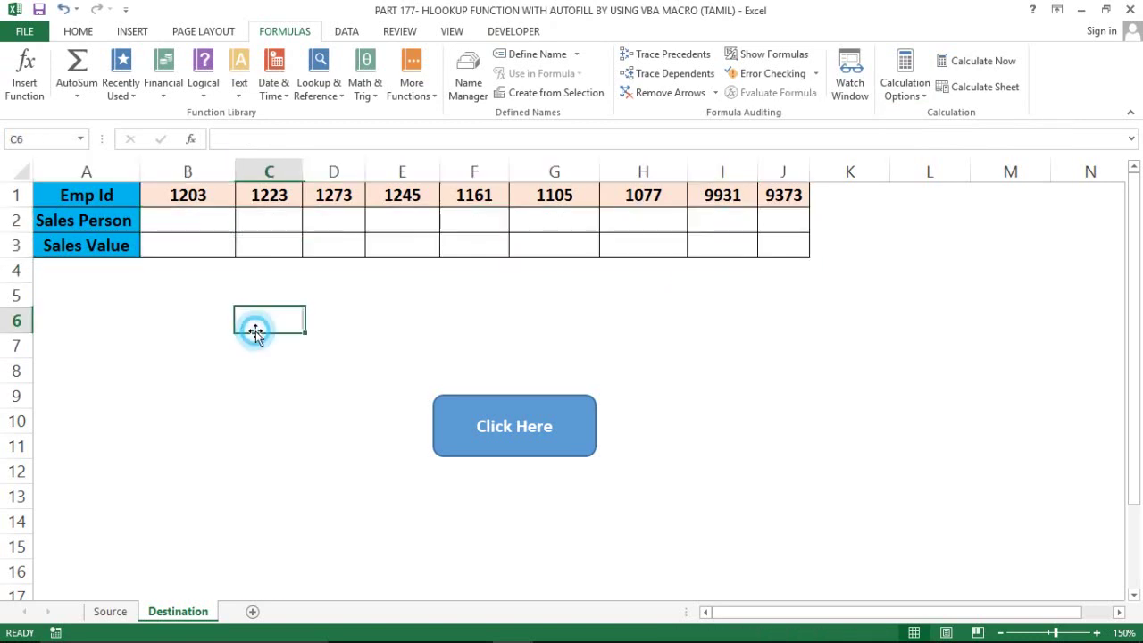
pyautogui.hotkey('alt', 'Tab')
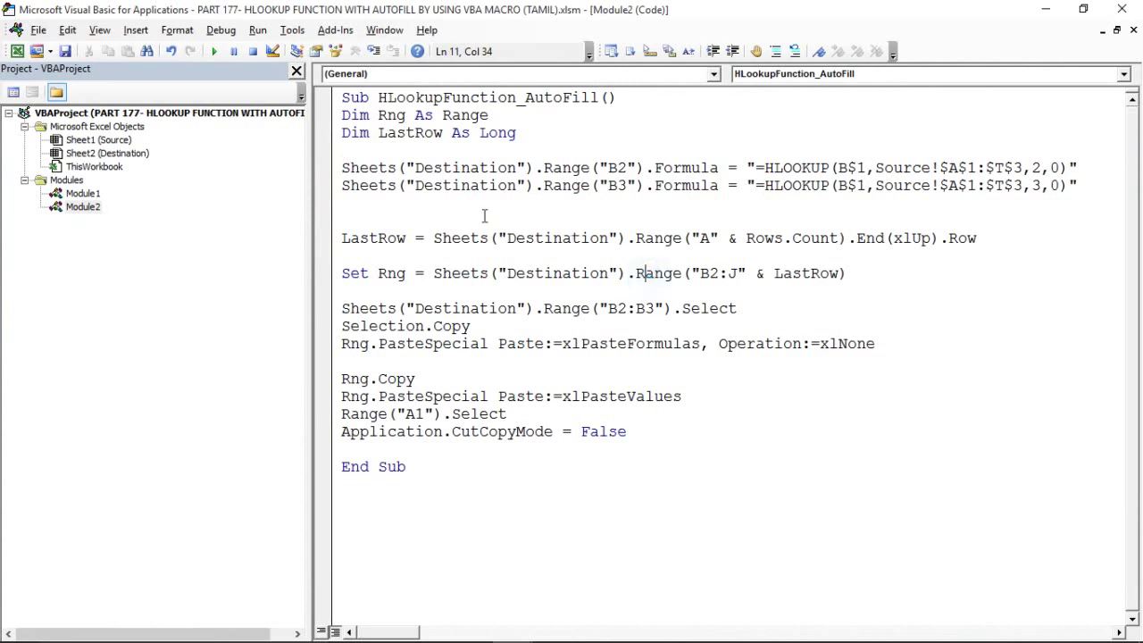
# - Add Application.Calculation = xlCalculationManual on a new line after the HLOOKUP formula lines
pyautogui.click(420, 207)
pyautogui.press('Return')
pyautogui.write('ap')
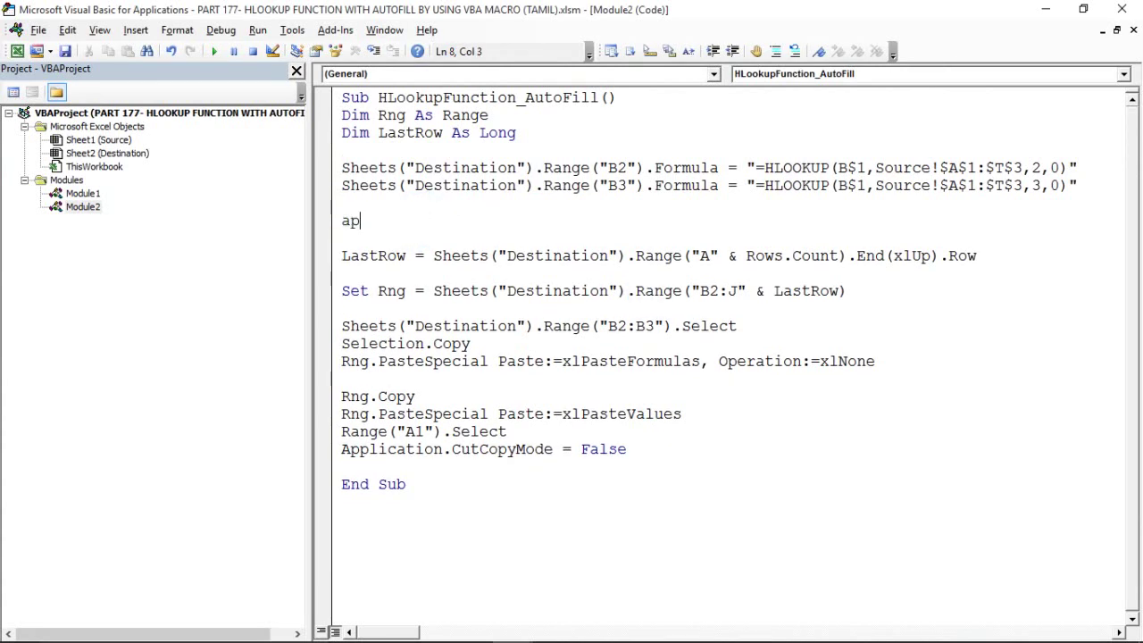
pyautogui.write('plication.')
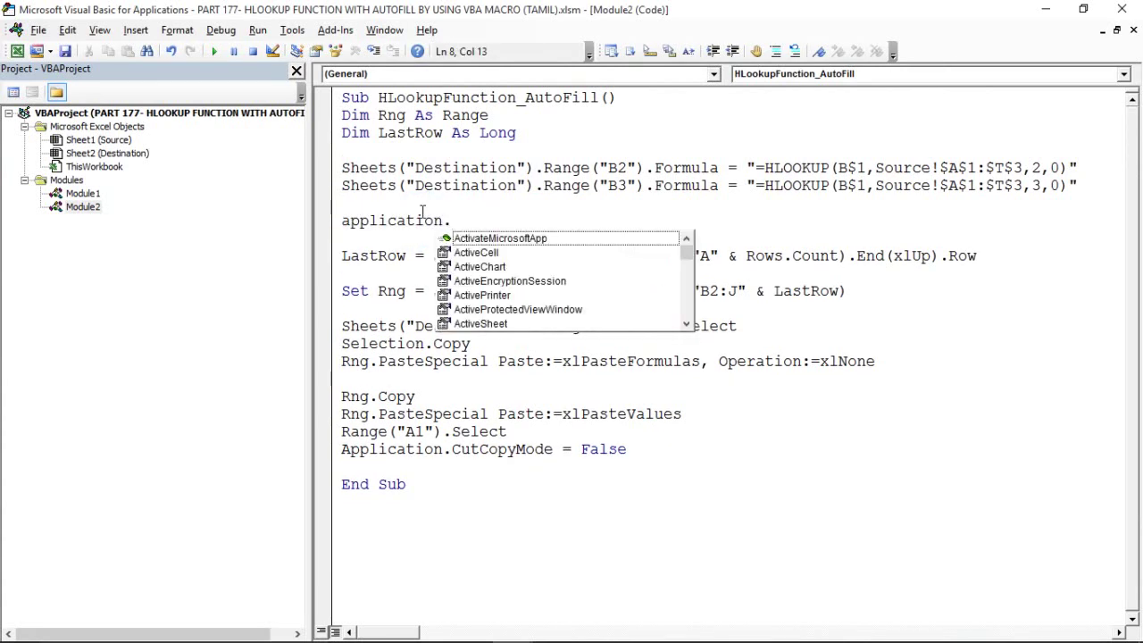
pyautogui.write('calcu')
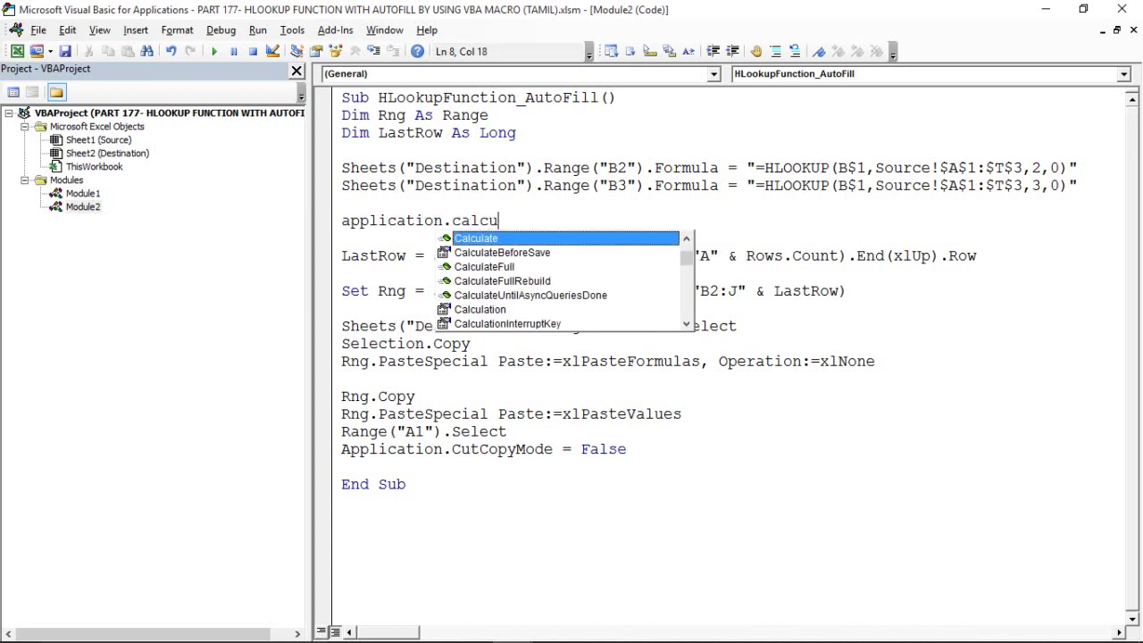
pyautogui.write('lation')
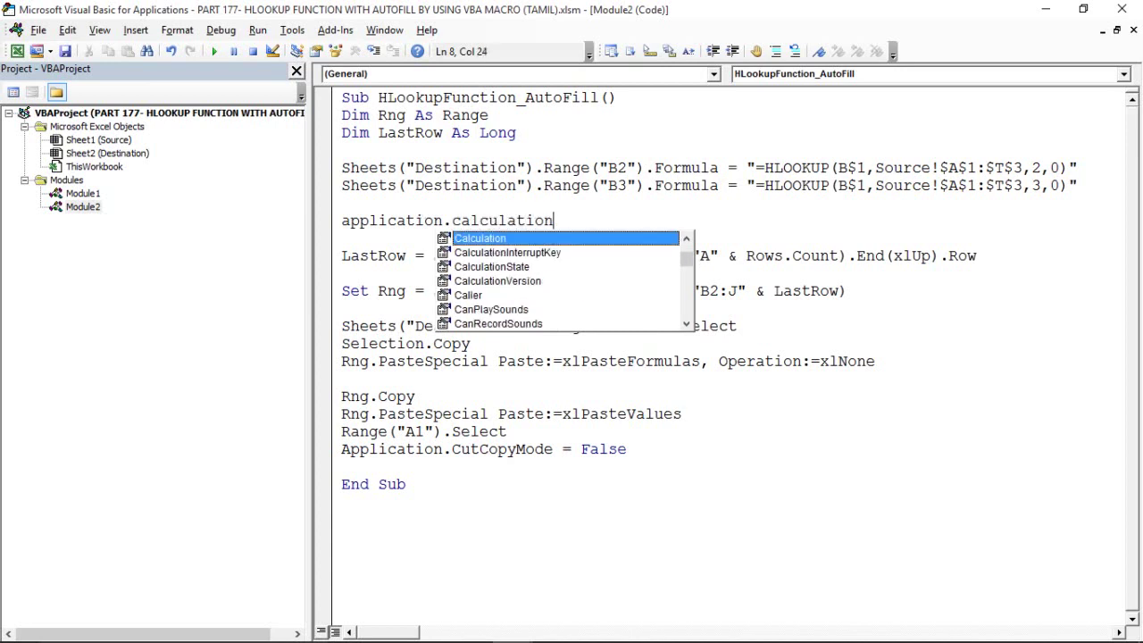
pyautogui.press('Tab')
pyautogui.write('=')
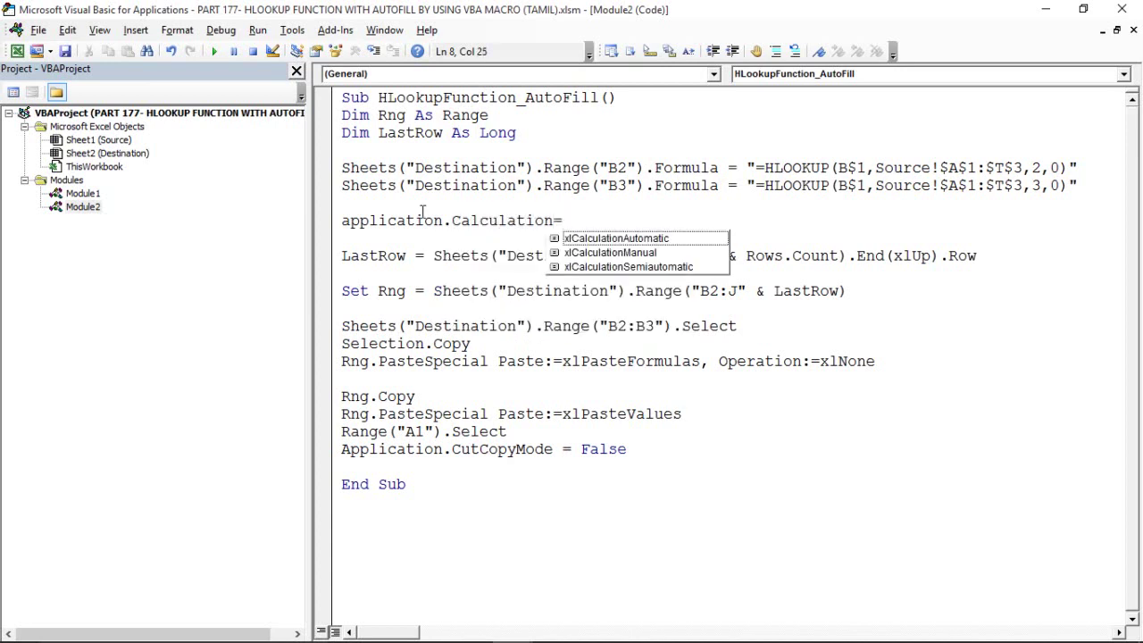
pyautogui.press('Down')
pyautogui.press('Down')
pyautogui.press('Tab')
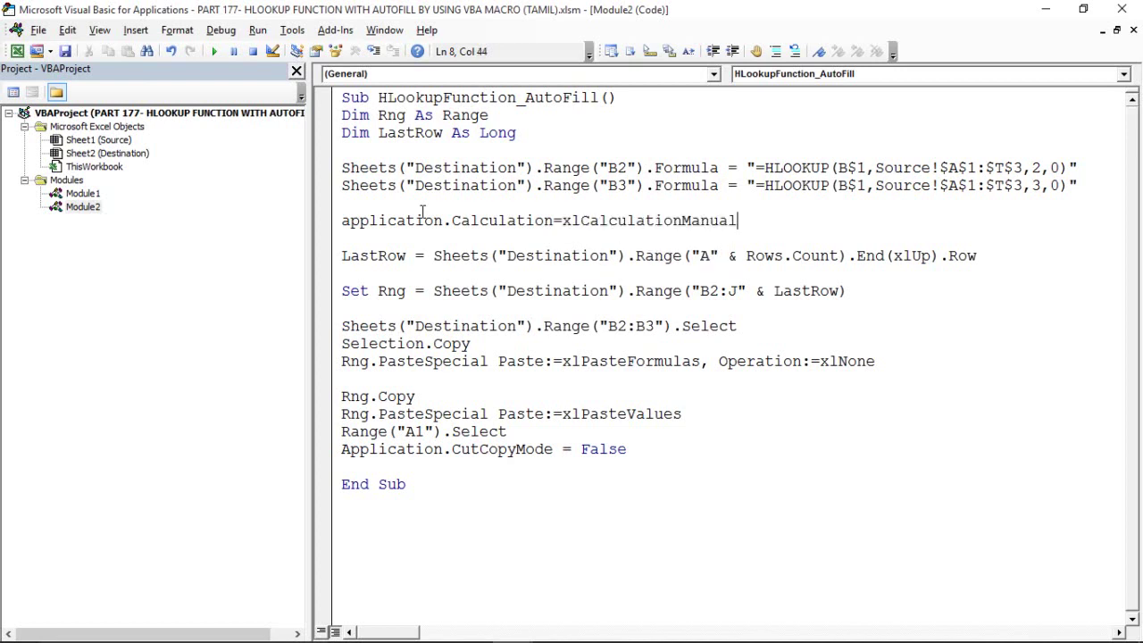
pyautogui.click(469, 337)
# - Highlight the new calculation line to review it, then return to Excel
pyautogui.moveTo(460, 239)
pyautogui.mouseDown()
pyautogui.moveTo(339, 161)
pyautogui.moveTo(1088, 185)
pyautogui.mouseUp()
pyautogui.click(343, 168)
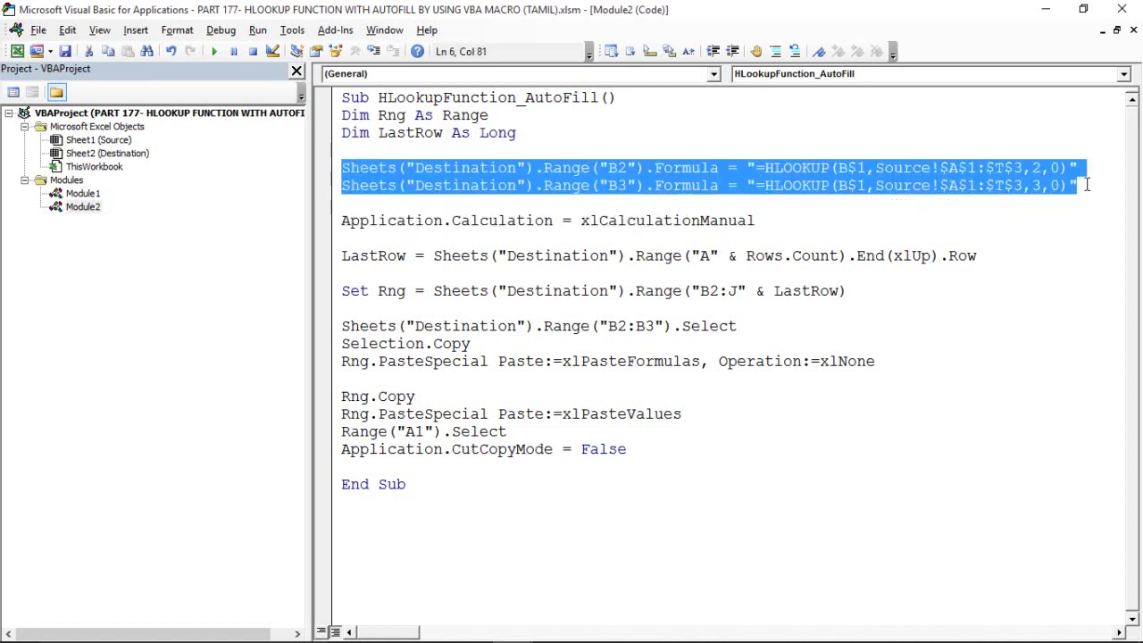
pyautogui.moveTo(786, 222); pyautogui.dragTo(559, 221)
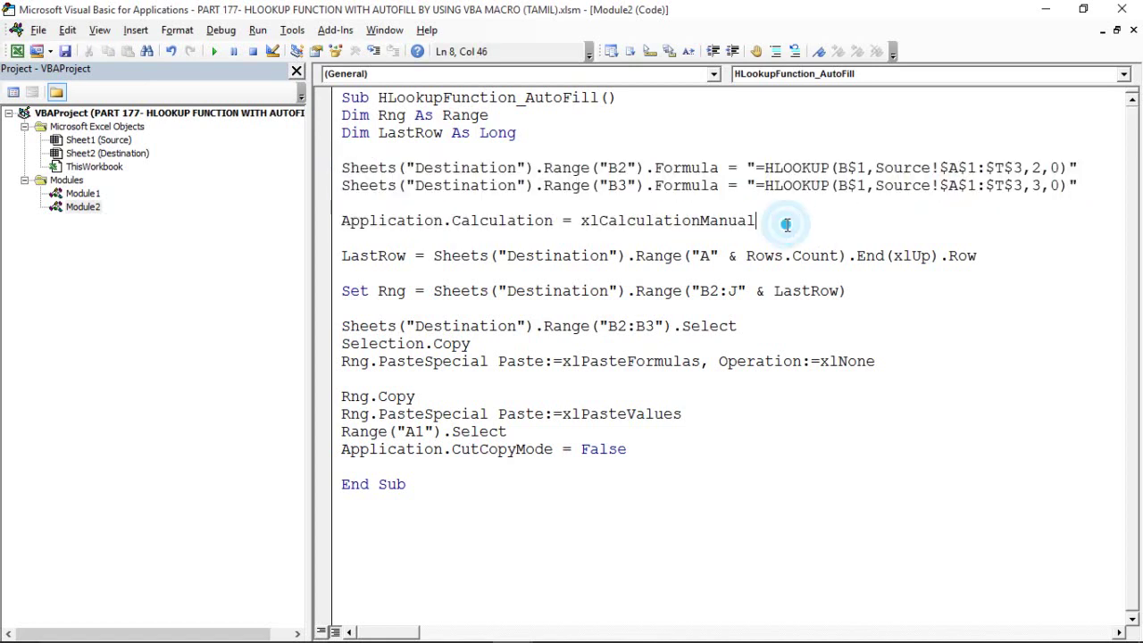
pyautogui.moveTo(465, 221); pyautogui.dragTo(280, 215)
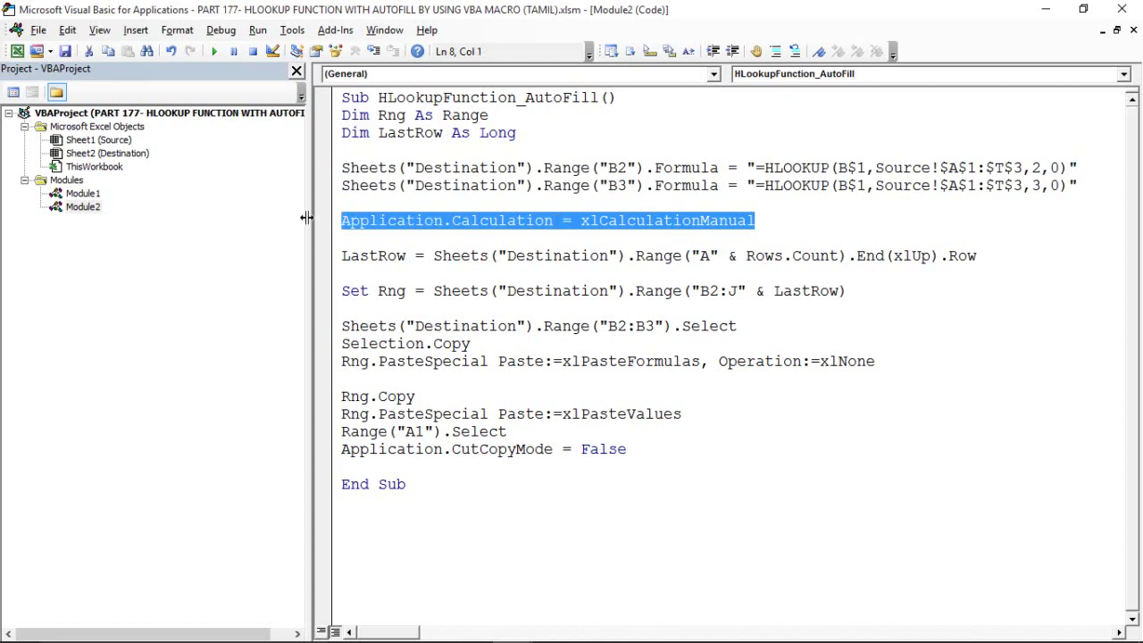
pyautogui.hotkey('alt', 'F11')
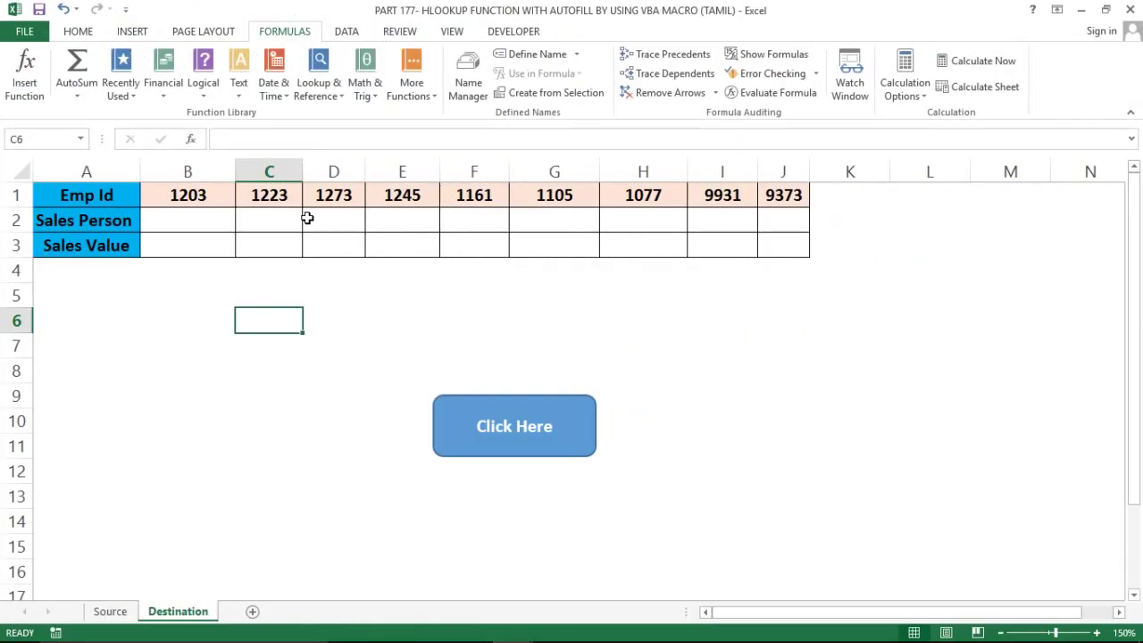
# - Step the macro into manual calculation and confirm Excel's calculation mode shows Manual
pyautogui.hotkey('alt', 'F11')
pyautogui.click(650, 224)
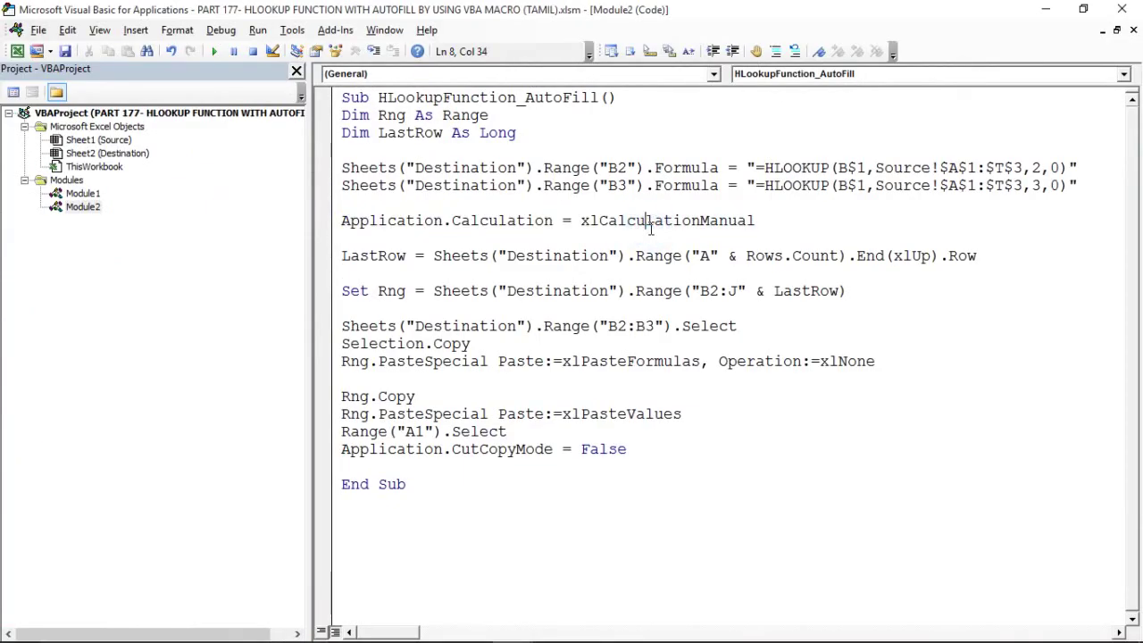
pyautogui.press('F8')
pyautogui.press('F8')
pyautogui.press('F8')
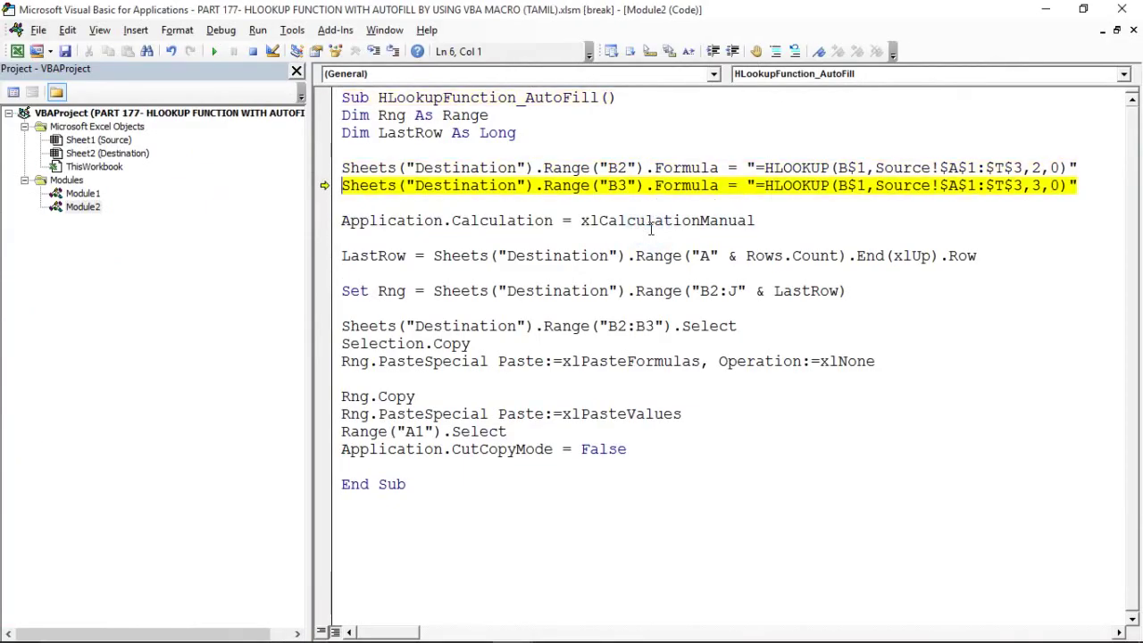
pyautogui.press('F8')
pyautogui.press('F8')
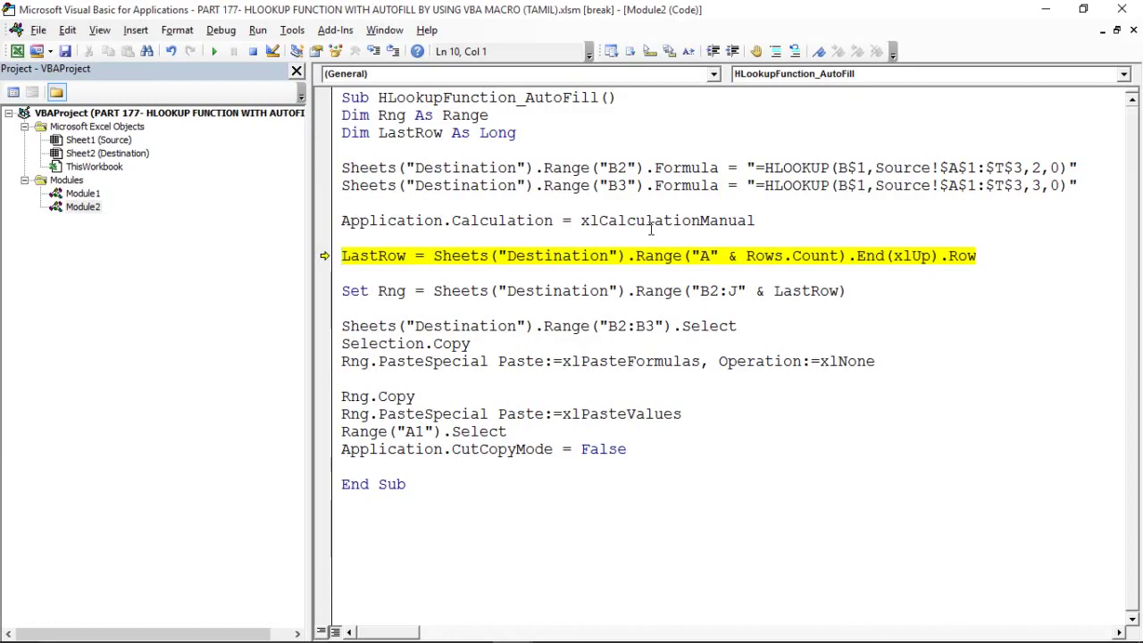
pyautogui.hotkey('alt', 'F11')
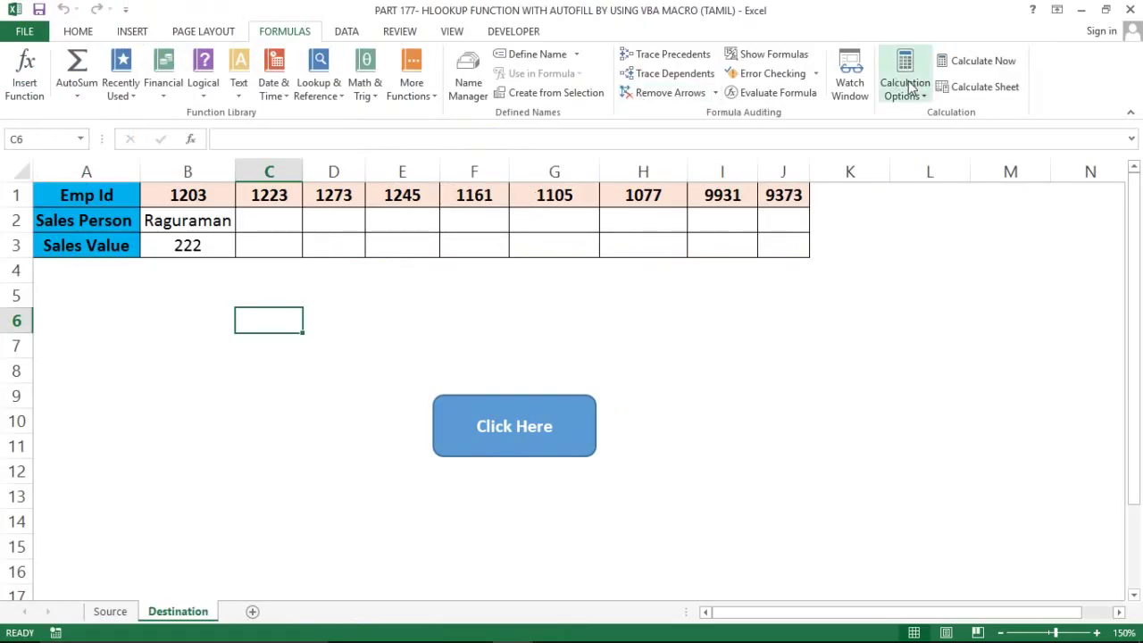
pyautogui.click(907, 90)
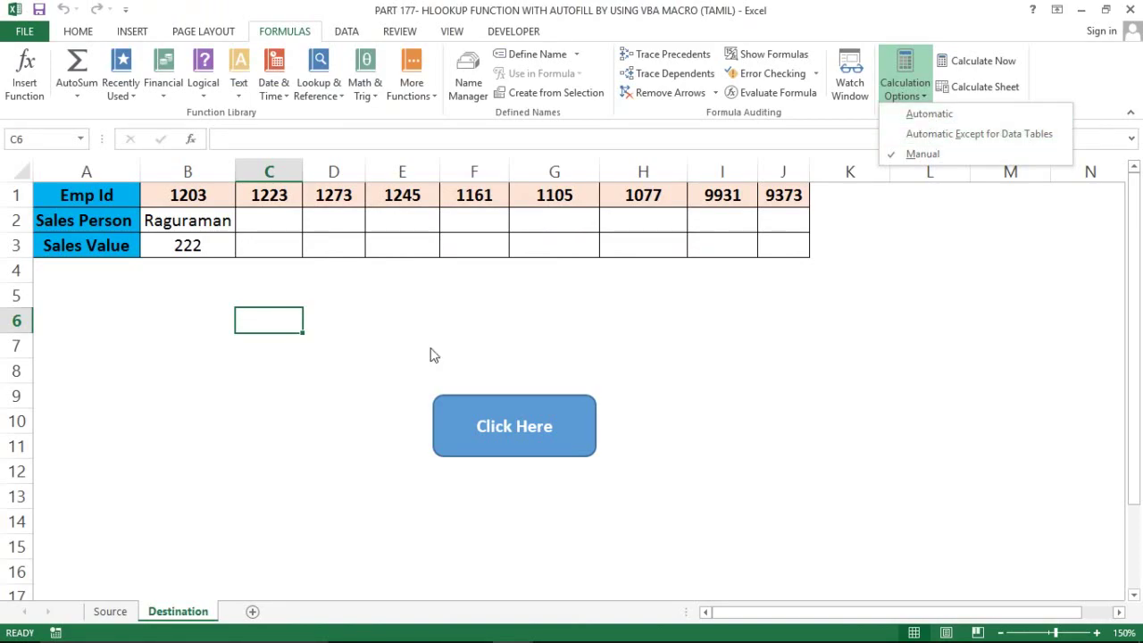
pyautogui.hotkey('alt', 'Tab')
pyautogui.hotkey('alt', 'Tab')
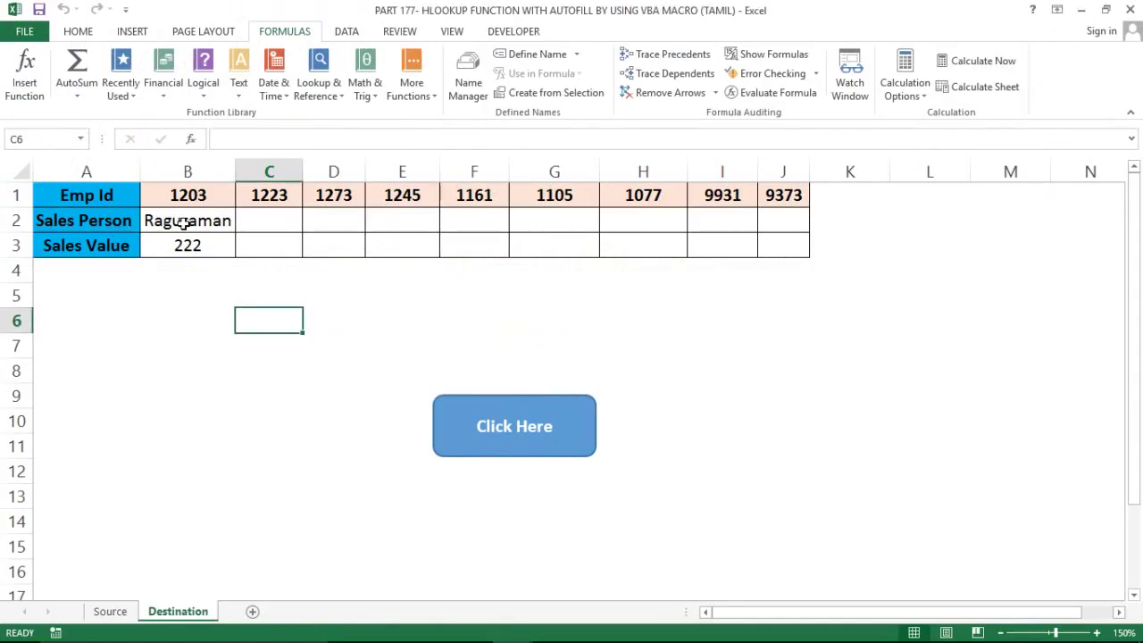
pyautogui.click(183, 223)
pyautogui.click(199, 273)
pyautogui.hotkey('alt', 'Tab')
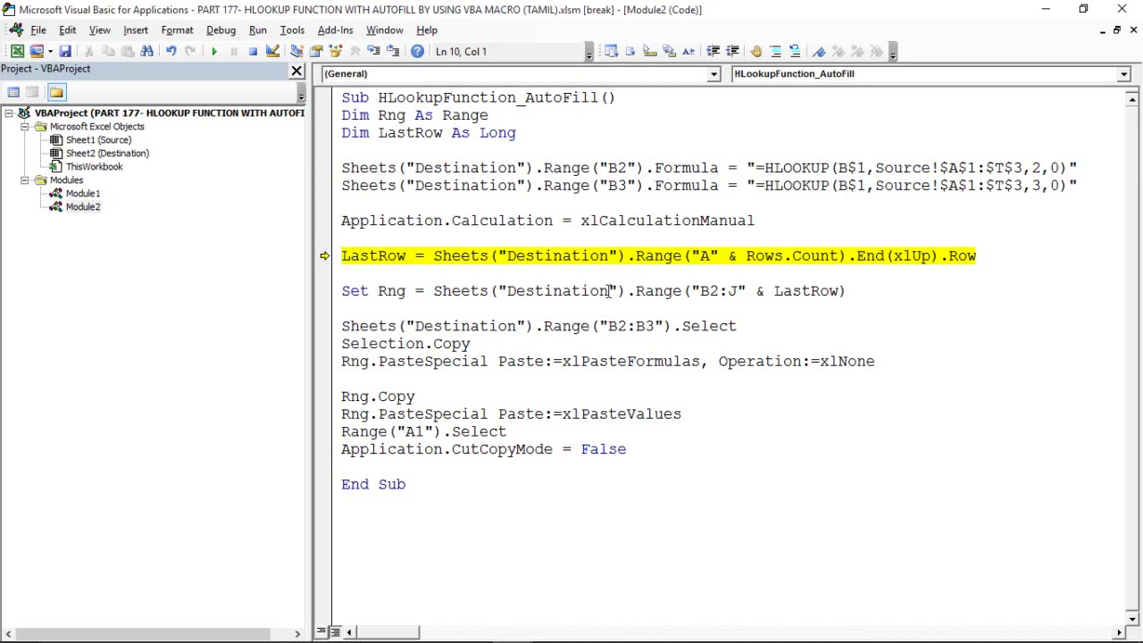
# - Step past the PasteSpecial xlPasteFormulas line and view the pasted formulas in B2:J3
pyautogui.press('F8')
pyautogui.press('F8')
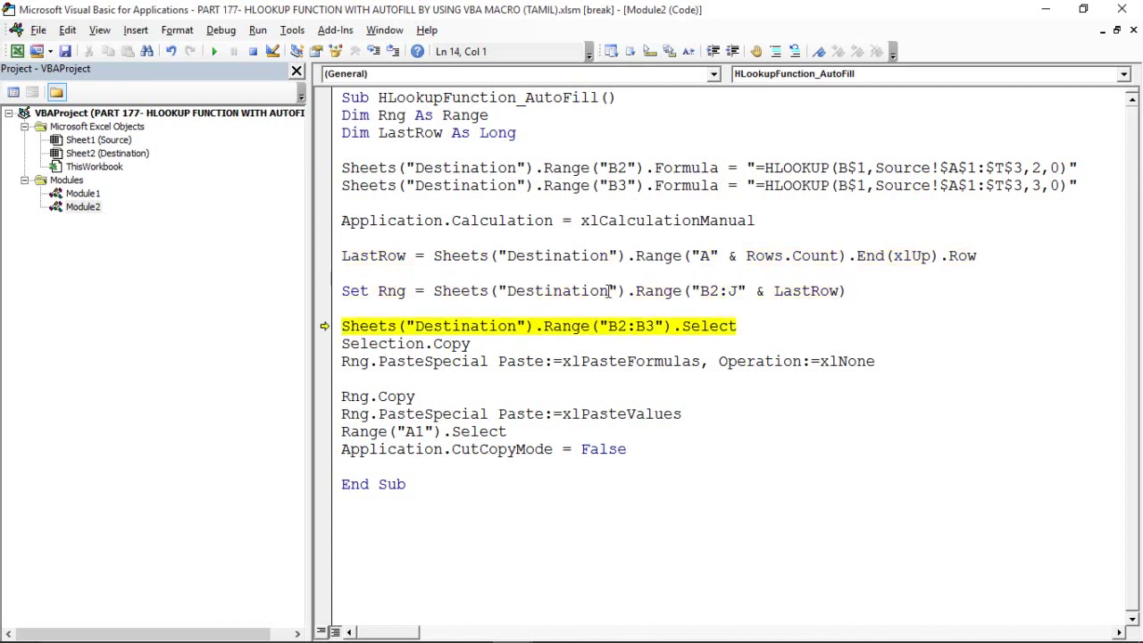
pyautogui.press('F8')
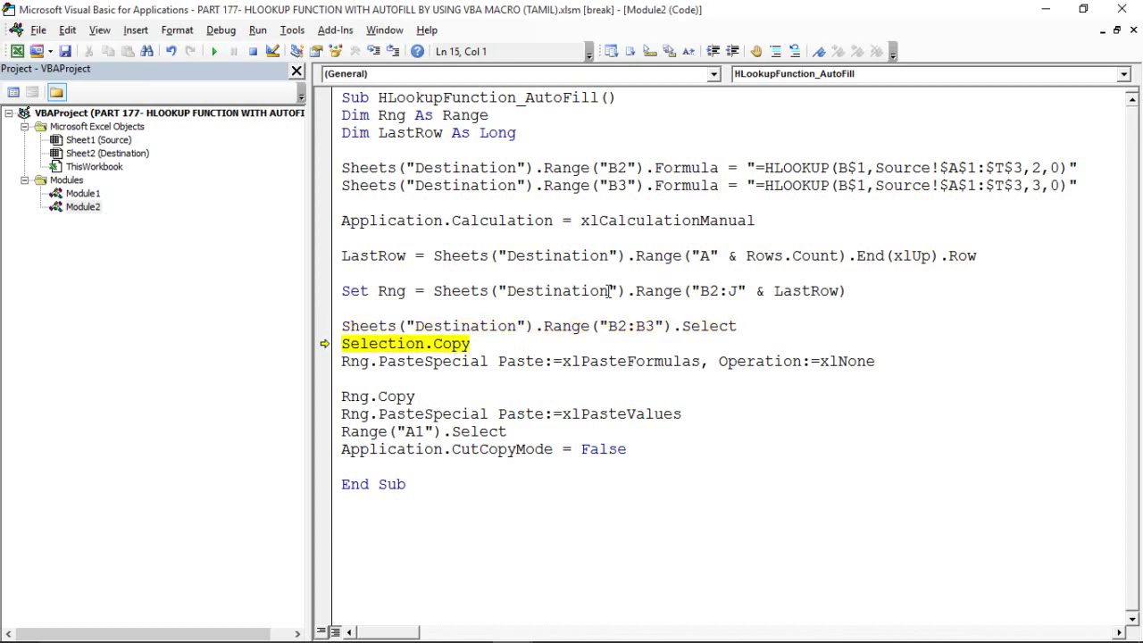
pyautogui.press('F8')
pyautogui.press('F8')
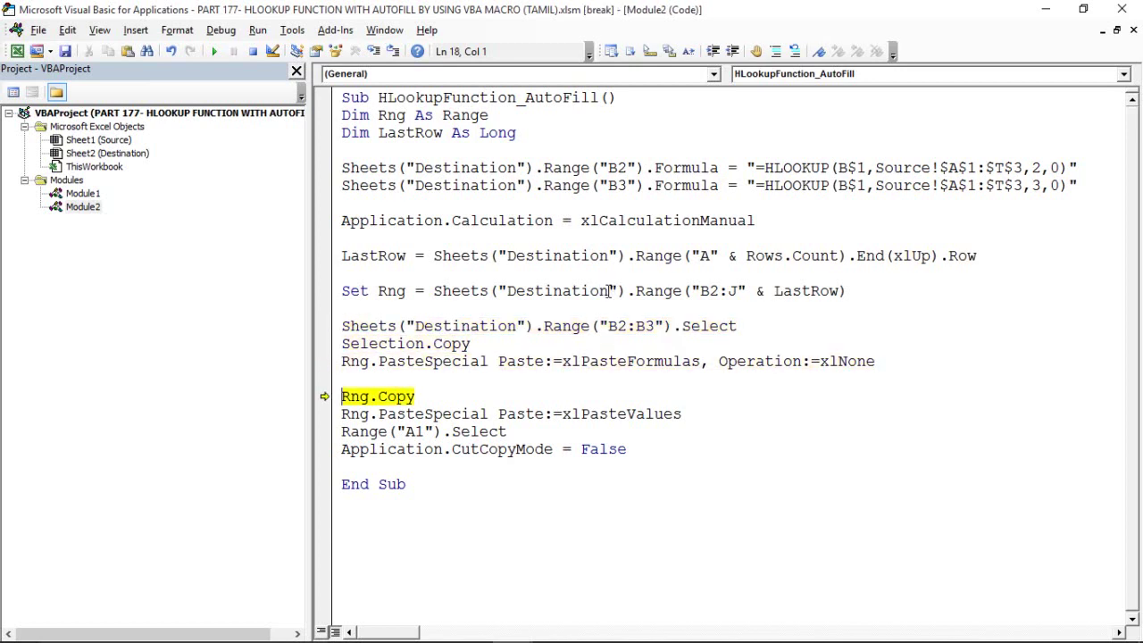
pyautogui.hotkey('alt', 'Tab')
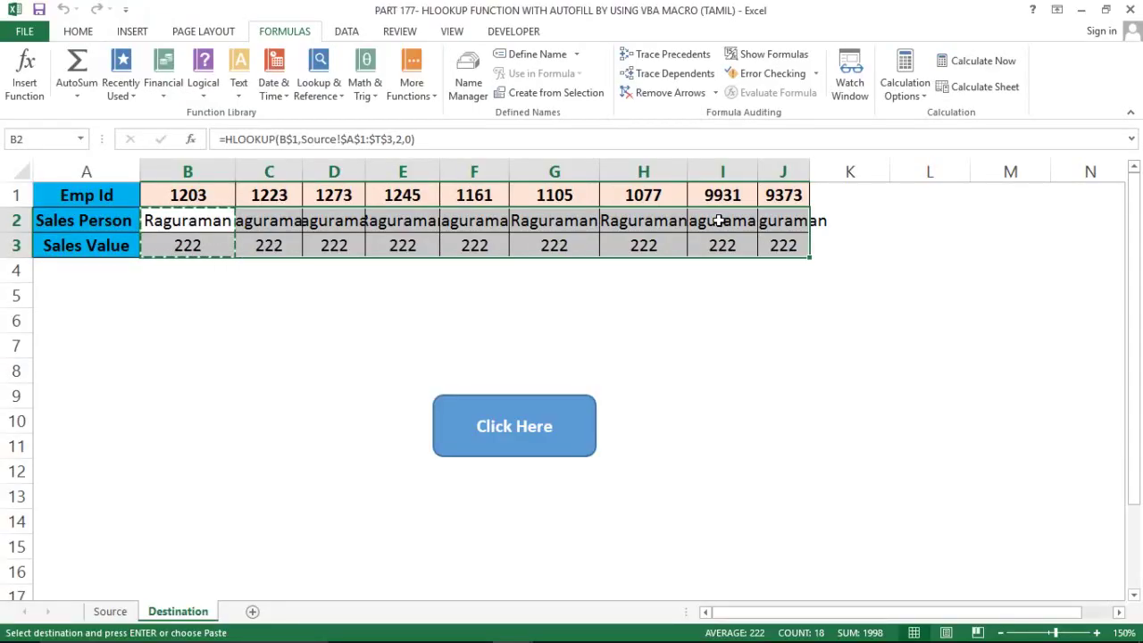
# - Inspect the formulas around C2, which all return 222
pyautogui.click(277, 221)
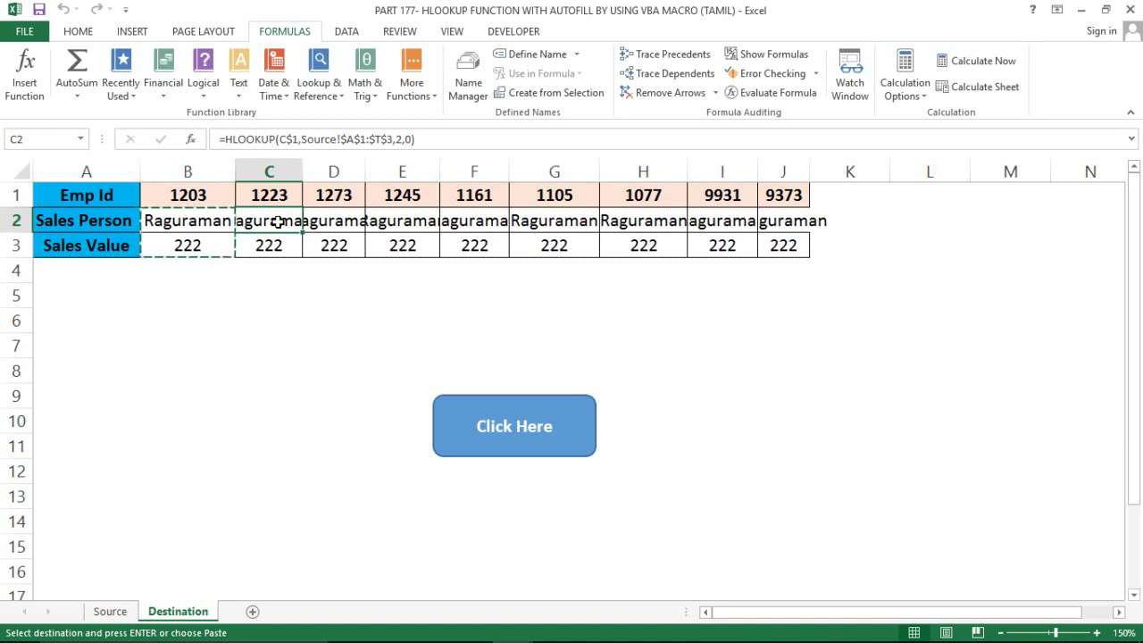
pyautogui.press('Right')
pyautogui.press('Right')
pyautogui.press('Left')
pyautogui.press('Left')
pyautogui.press('Left')
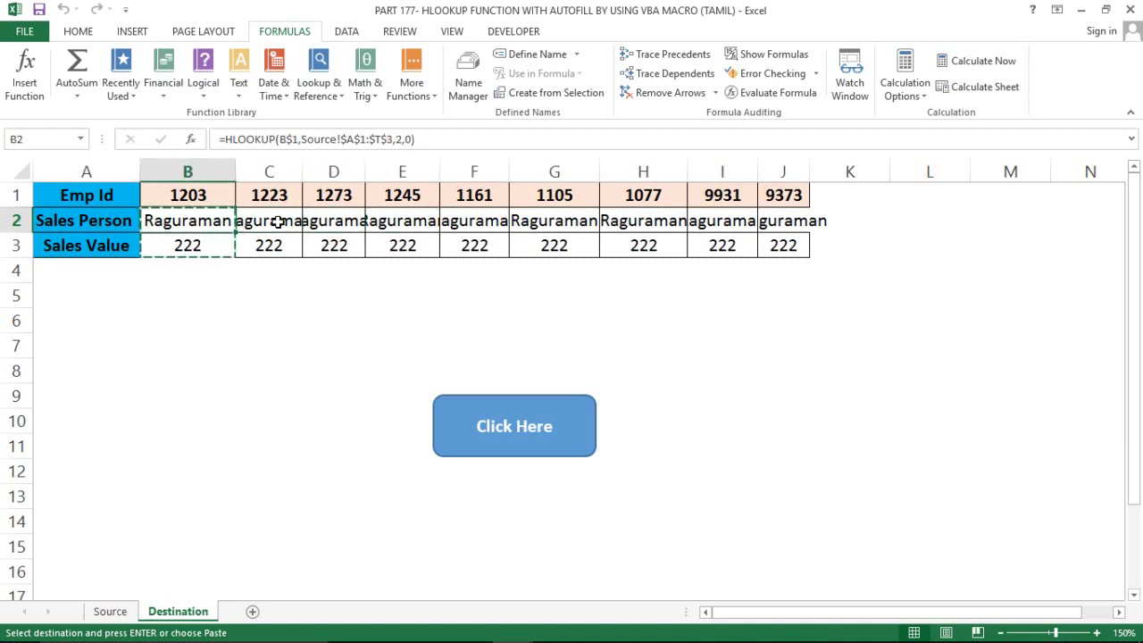
pyautogui.press('Right')
pyautogui.press('Right')
pyautogui.press('Right')
pyautogui.press('Left')
pyautogui.press('Down')
pyautogui.press('Down')
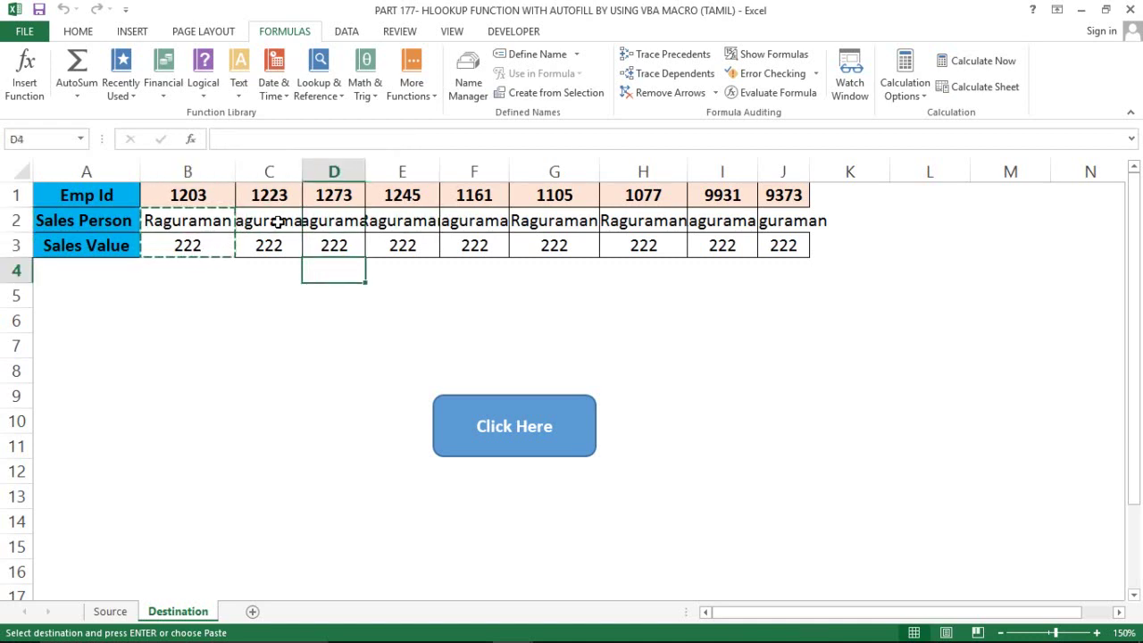
pyautogui.press('Left')
pyautogui.press('Up')
pyautogui.press('Up')
pyautogui.press('Up')
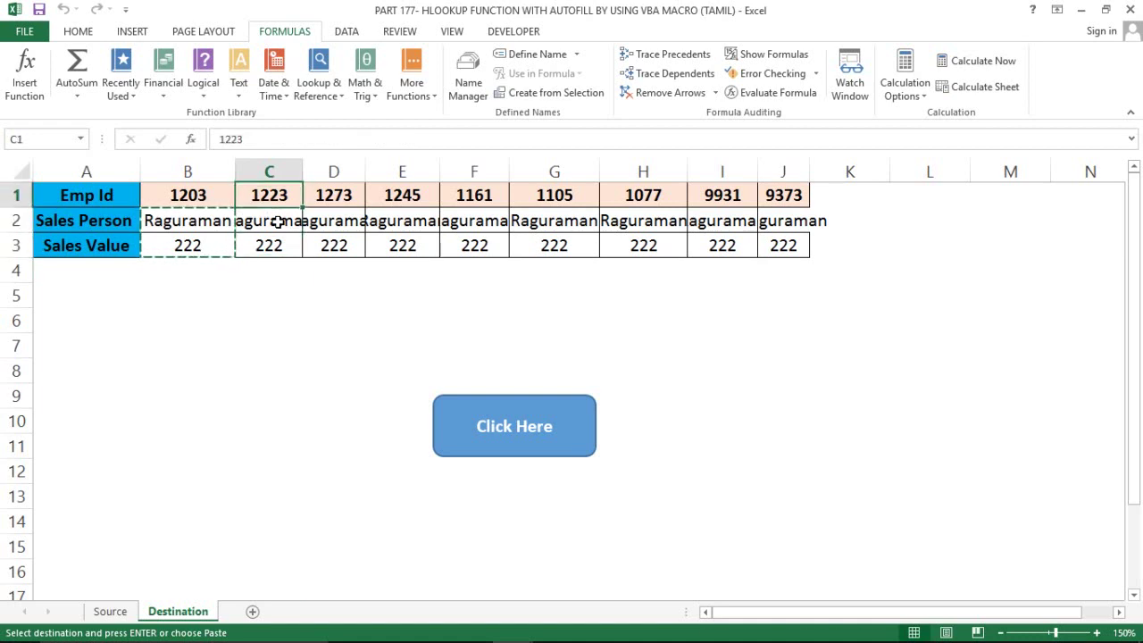
# - AutoFit columns C through J to fit the looked-up names
pyautogui.hotkey('shift', 'Down')
pyautogui.hotkey('shift', 'Down')
pyautogui.hotkey('shift', 'Down')
pyautogui.hotkey('shift', 'Right')
pyautogui.hotkey('shift', 'Right')
pyautogui.hotkey('shift', 'Right')
pyautogui.hotkey('shift', 'Right')
pyautogui.hotkey('shift', 'Right')
pyautogui.hotkey('shift', 'Right')
pyautogui.press('alt')
pyautogui.press('o')
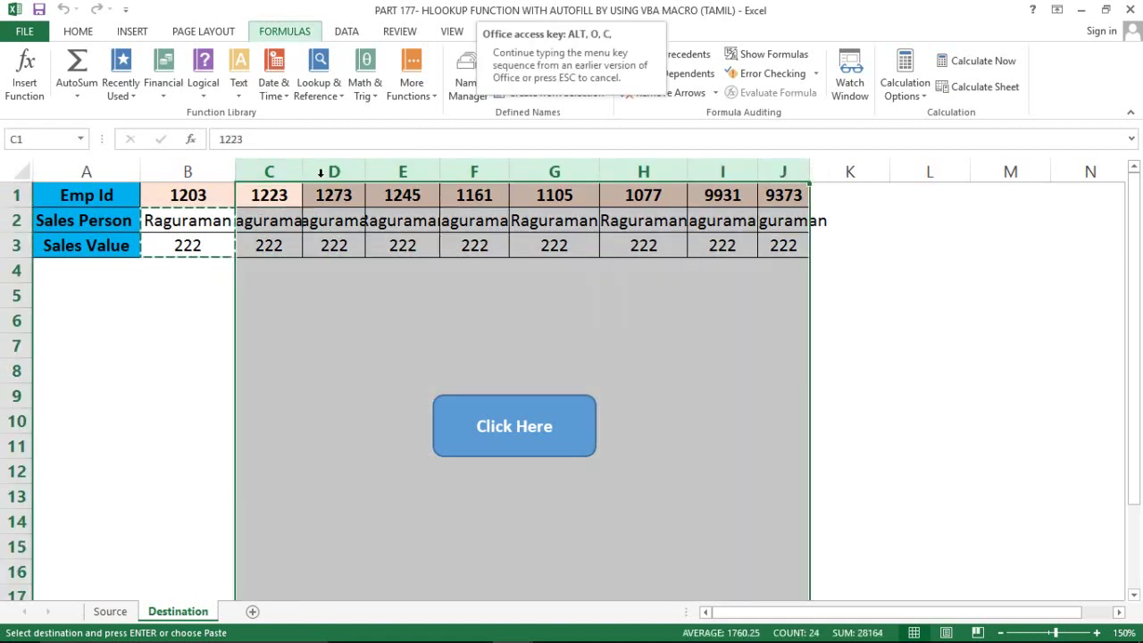
pyautogui.press('a')
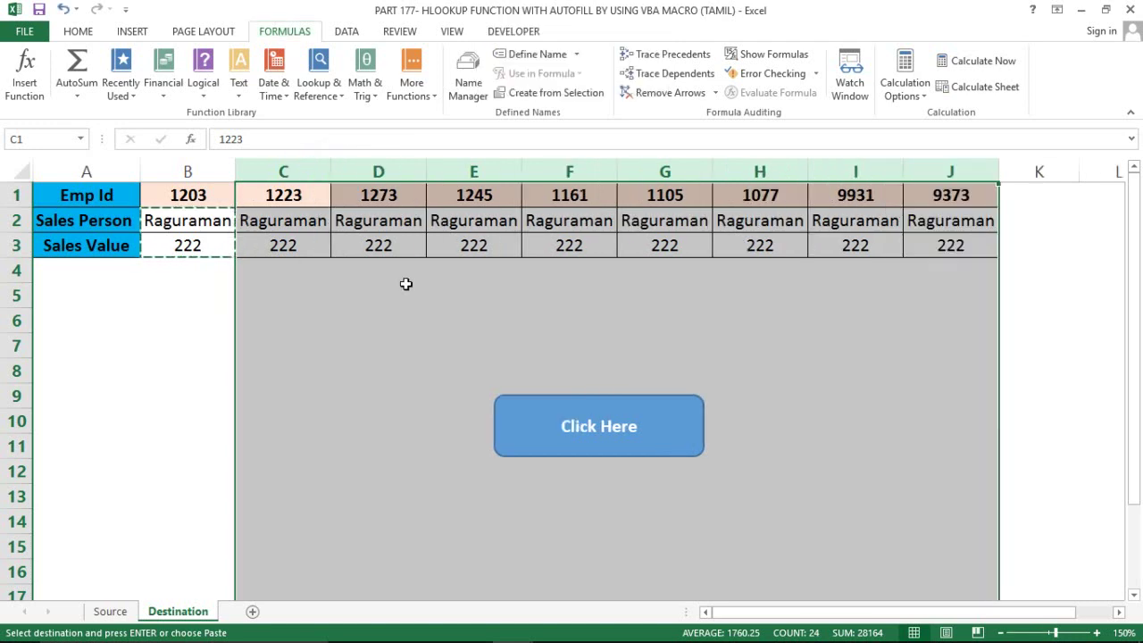
pyautogui.click(403, 290)
# - Recheck the row 2 formulas in C2:E2 against the Emp Ids in row 1
pyautogui.click(272, 195)
pyautogui.click(261, 223)
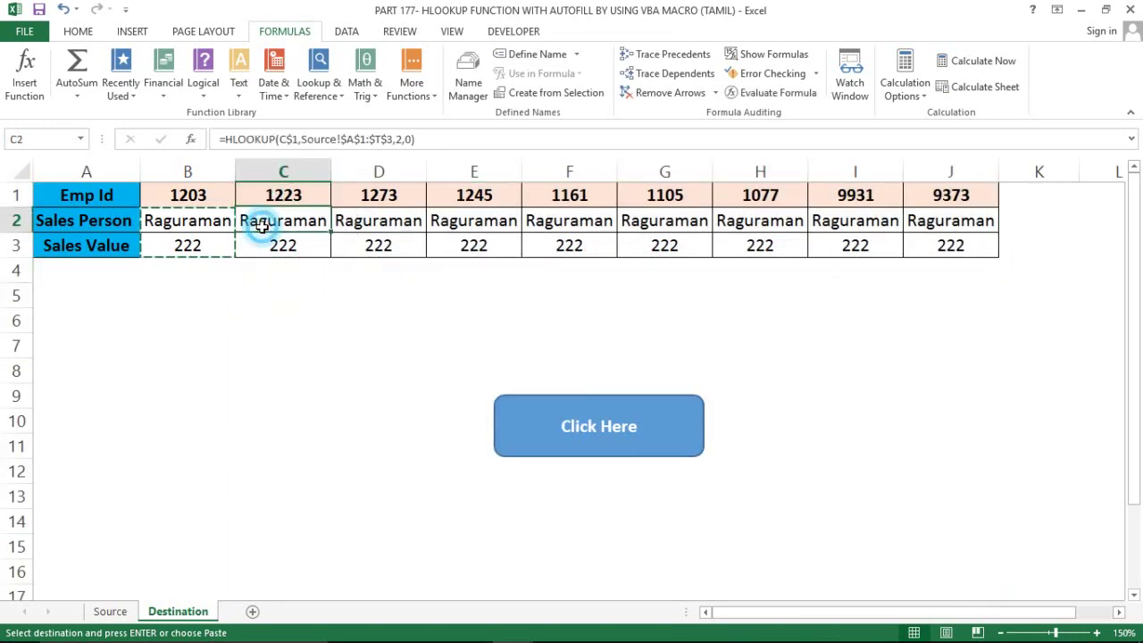
pyautogui.press('Right')
pyautogui.press('Right')
pyautogui.press('Right')
pyautogui.press('Left')
pyautogui.press('Left')
pyautogui.press('Left')
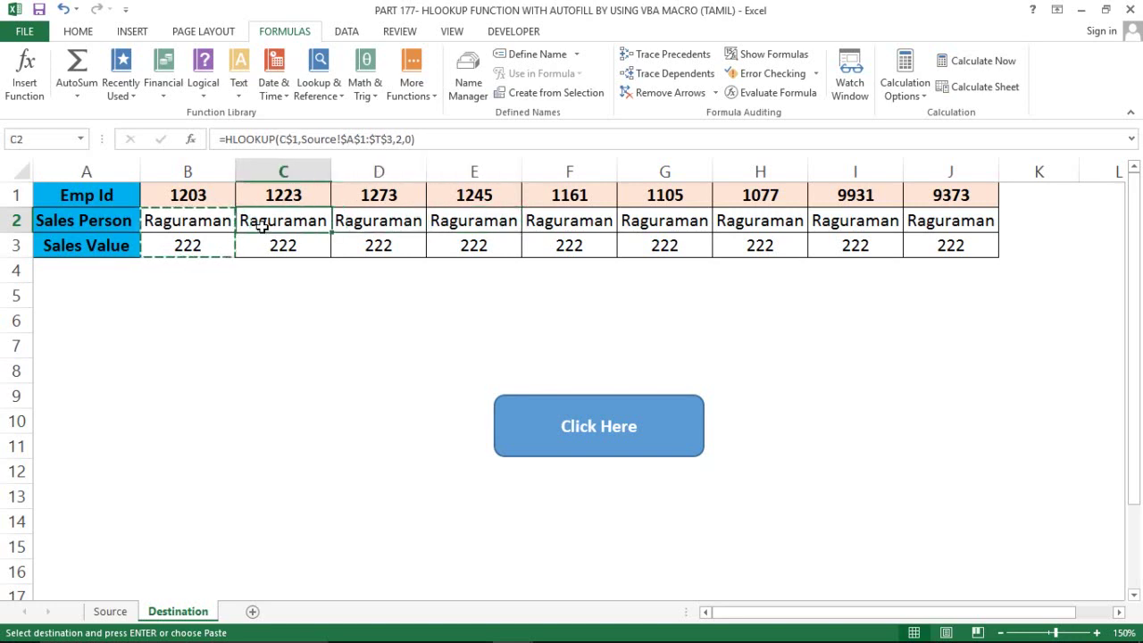
pyautogui.press('Left')
pyautogui.press('Right')
pyautogui.press('Right')
pyautogui.press('Left')
pyautogui.press('Left')
pyautogui.press('Right')
pyautogui.press('Right')
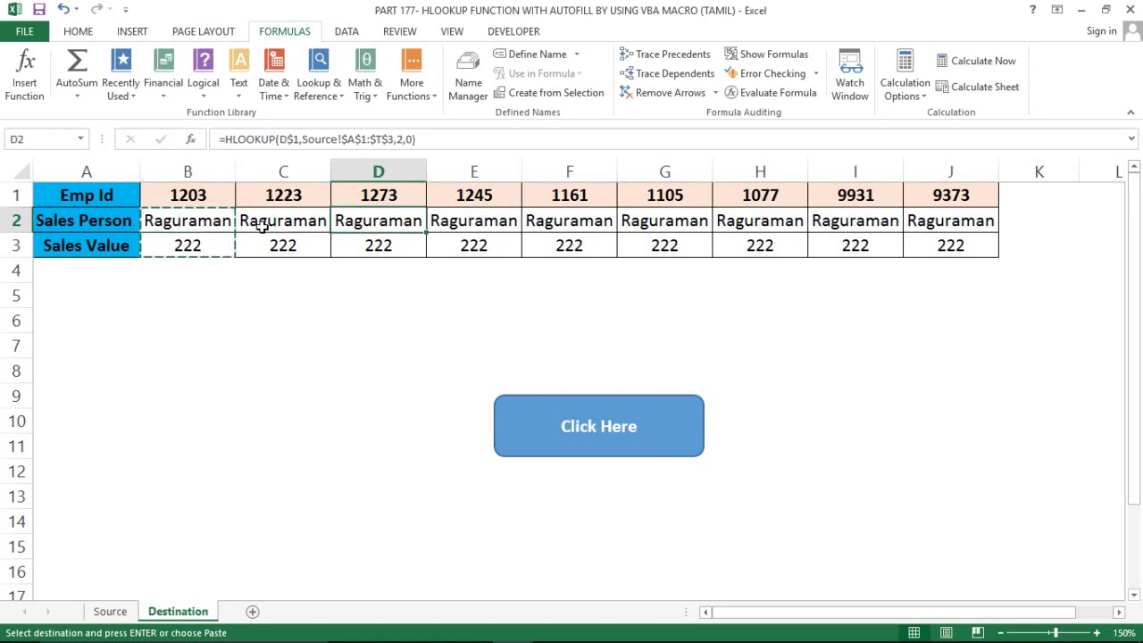
pyautogui.press('Left')
pyautogui.press('Left')
pyautogui.press('Right')
pyautogui.press('Right')
pyautogui.press('Right')
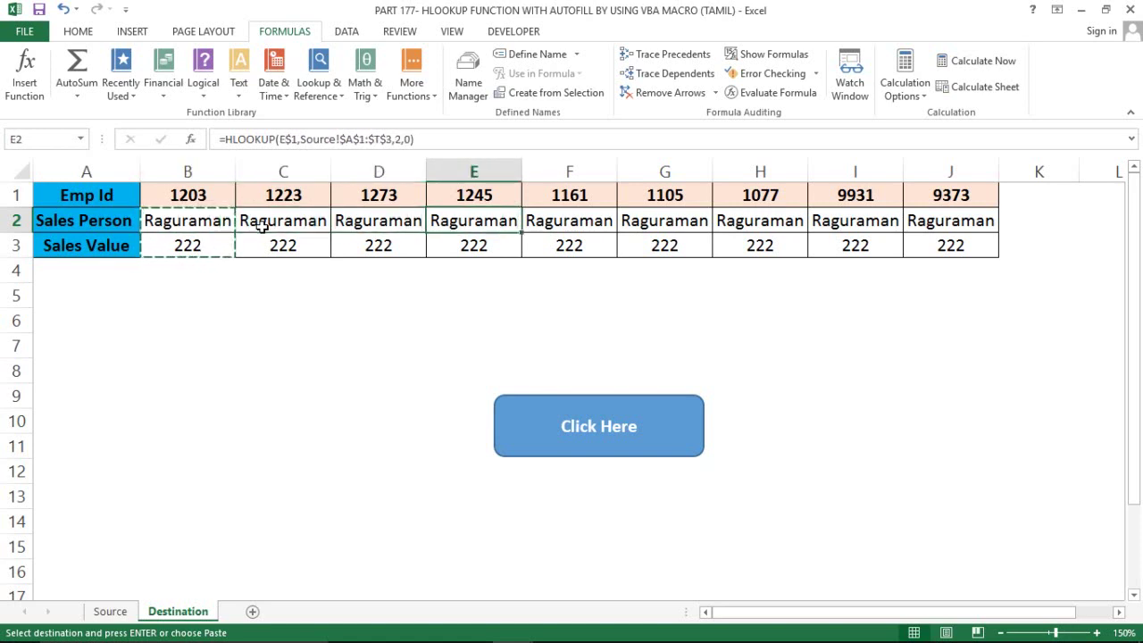
pyautogui.press('Left')
pyautogui.press('Left')
pyautogui.press('Left')
pyautogui.press('Up')
pyautogui.press('Right')
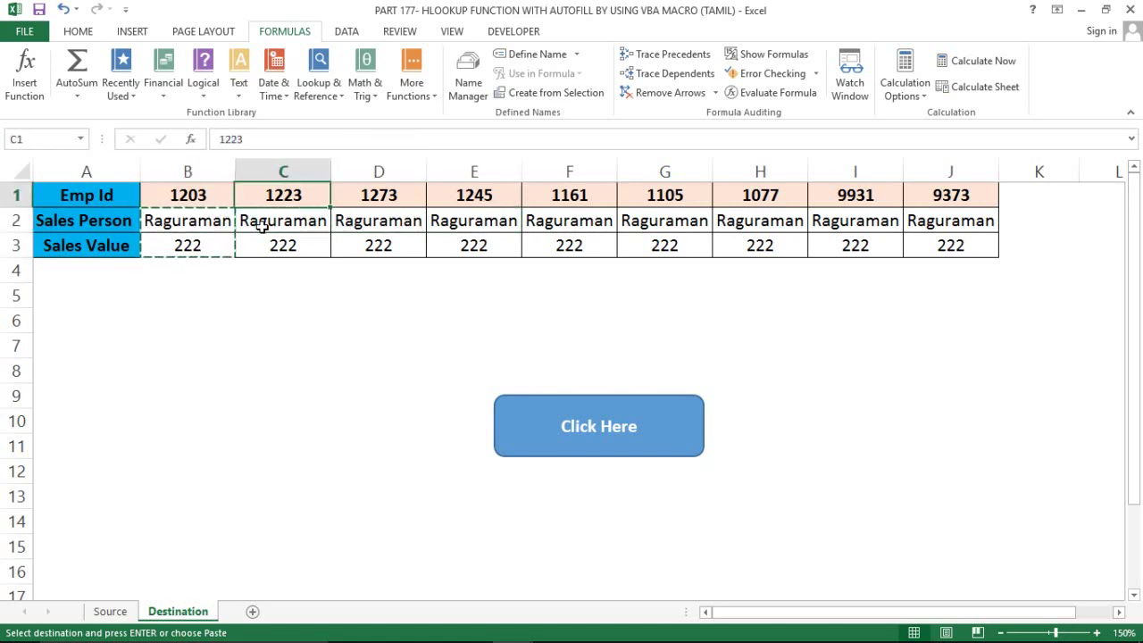
pyautogui.press('Down')
pyautogui.press('Up')
pyautogui.press('Down')
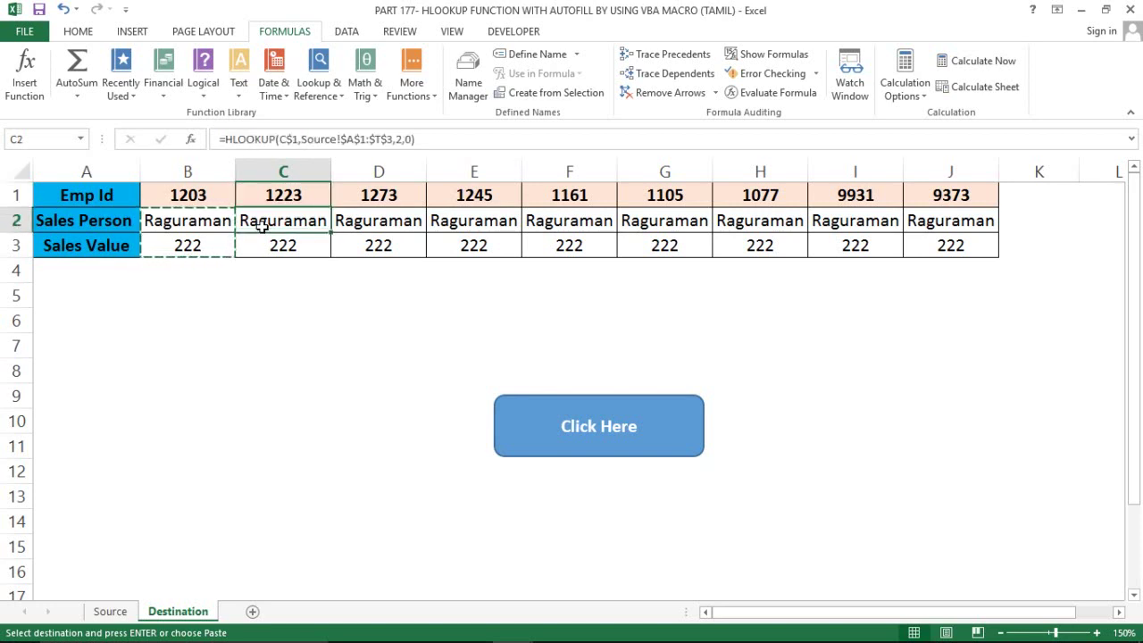
pyautogui.press('Right')
pyautogui.press('Left')
pyautogui.press('Right')
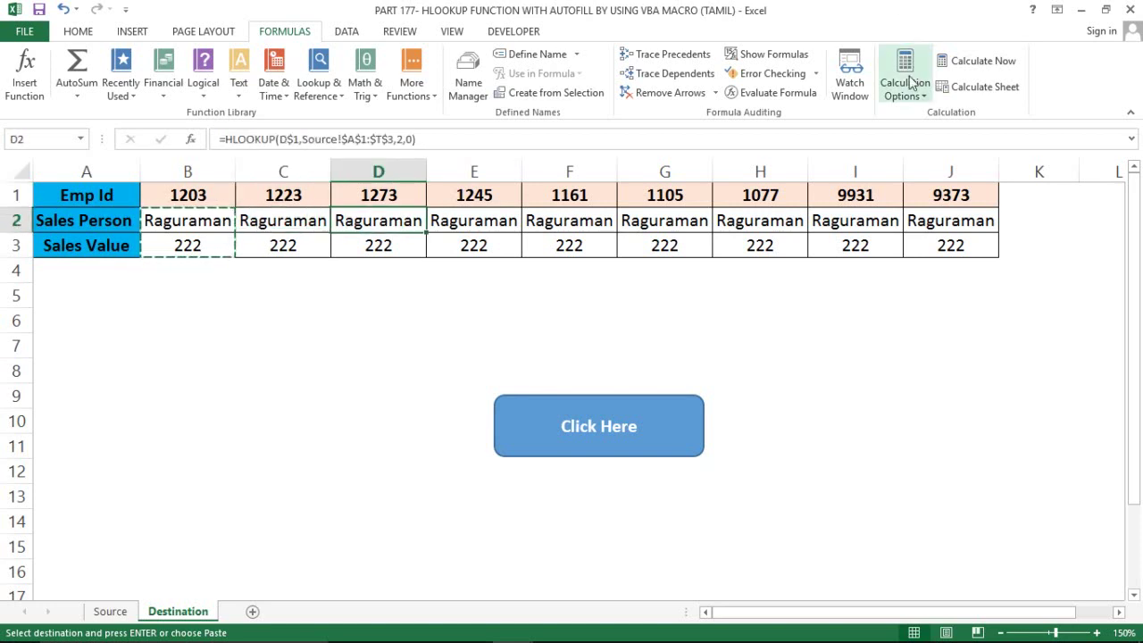
# - Confirm calculation is still Manual and return to the paused macro code
pyautogui.click(909, 88)
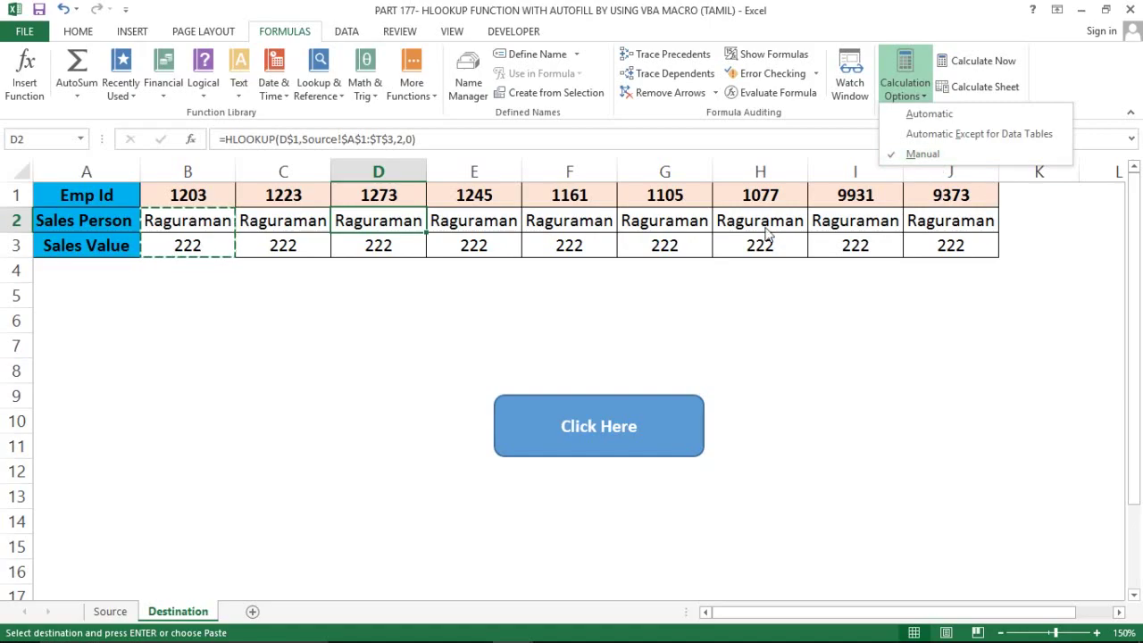
pyautogui.click(709, 382)
pyautogui.click(704, 395)
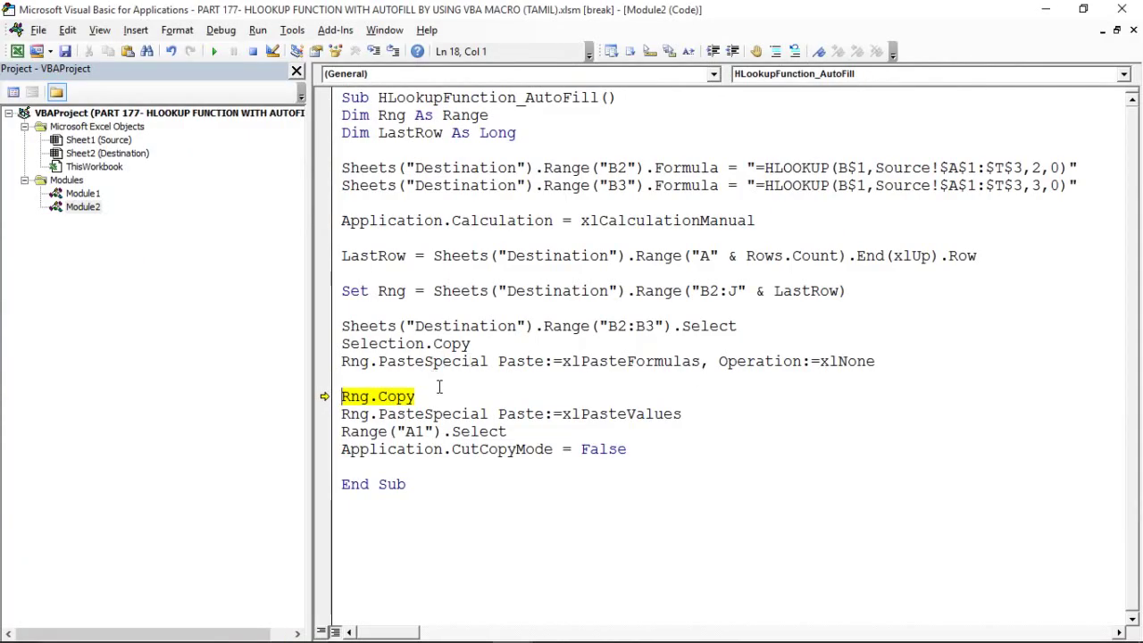
# - Insert Application.Calculation = xlCalculationAutomatic on a new line above Rng.Copy
pyautogui.click(397, 383)
pyautogui.press('Return')
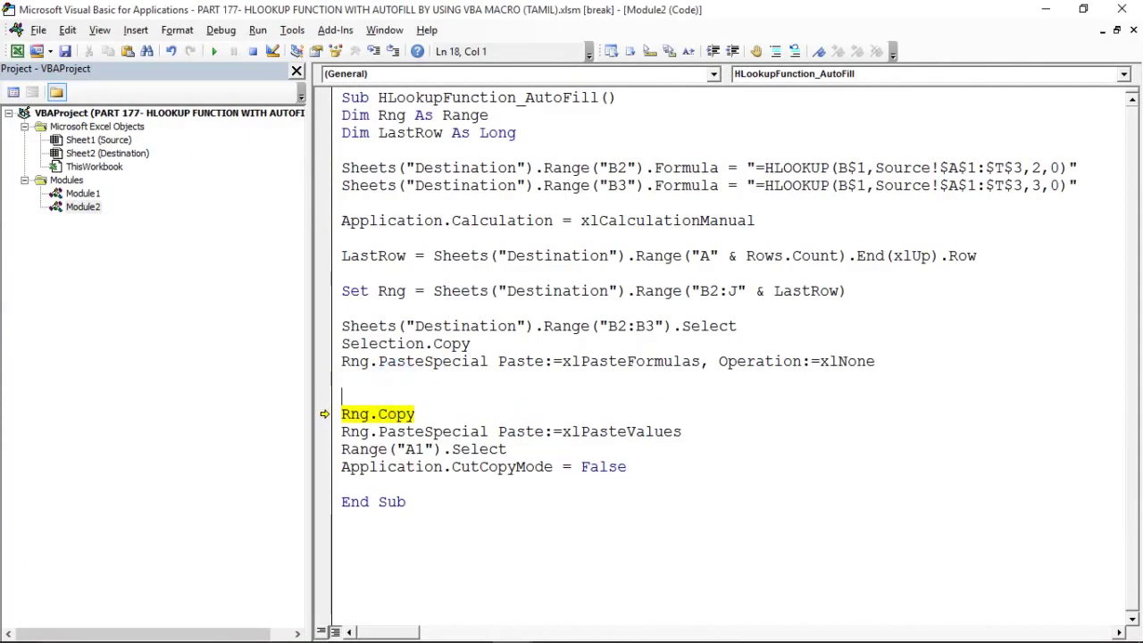
pyautogui.click(342, 379)
pyautogui.press('Return')
pyautogui.write('a')
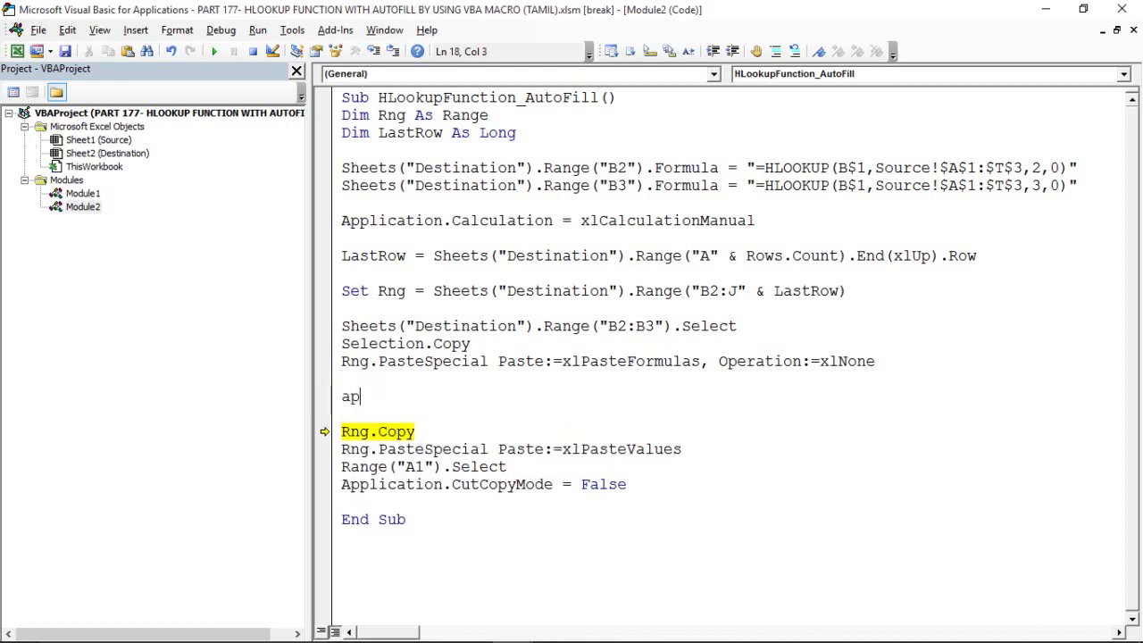
pyautogui.write('plication.')
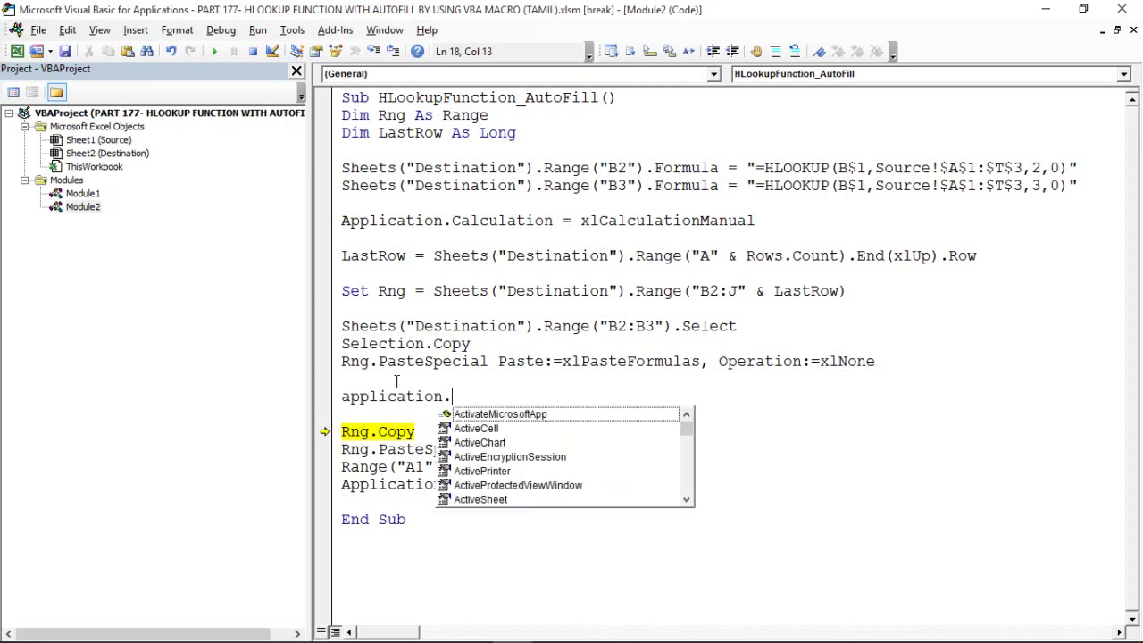
pyautogui.write('cal')
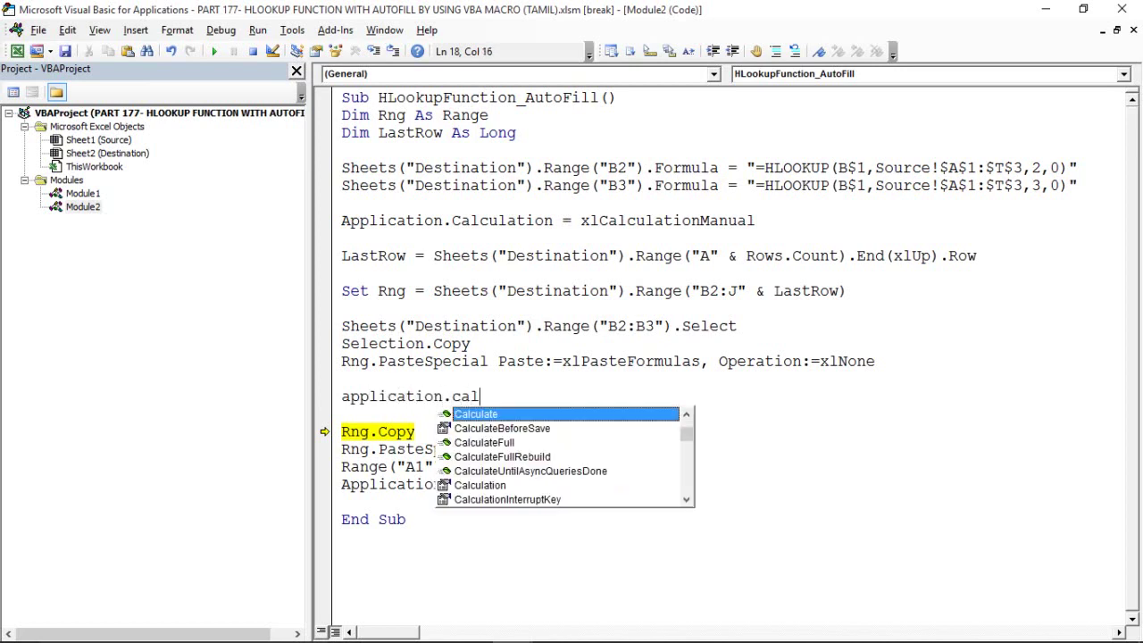
pyautogui.write('u')
pyautogui.press('BackSpace')
pyautogui.write('culation')
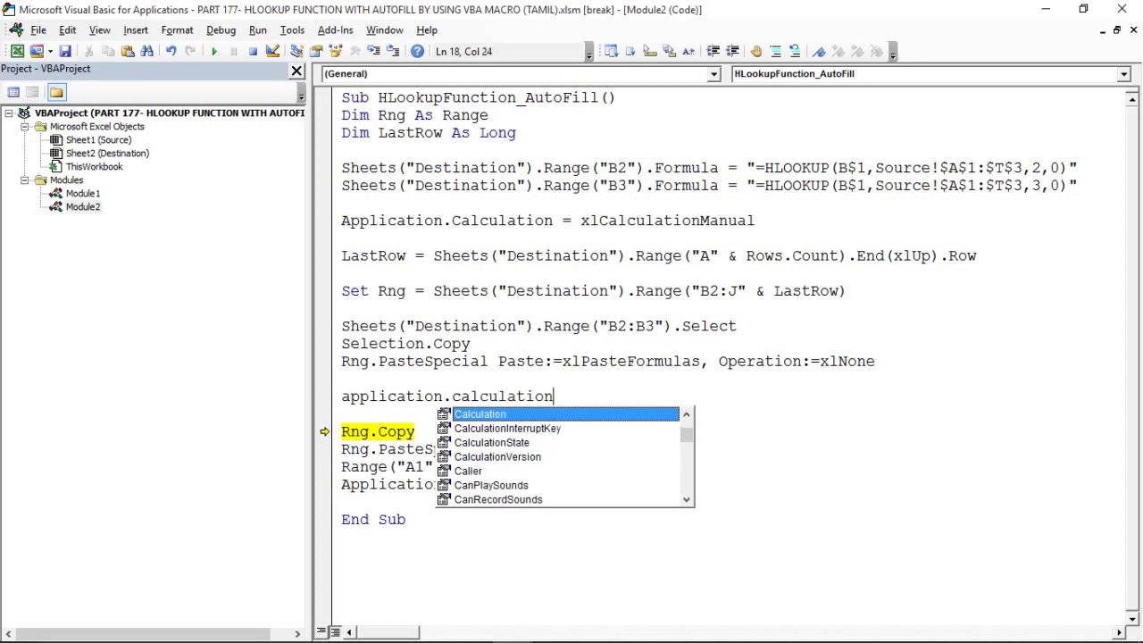
pyautogui.press('Tab')
pyautogui.write('=x')
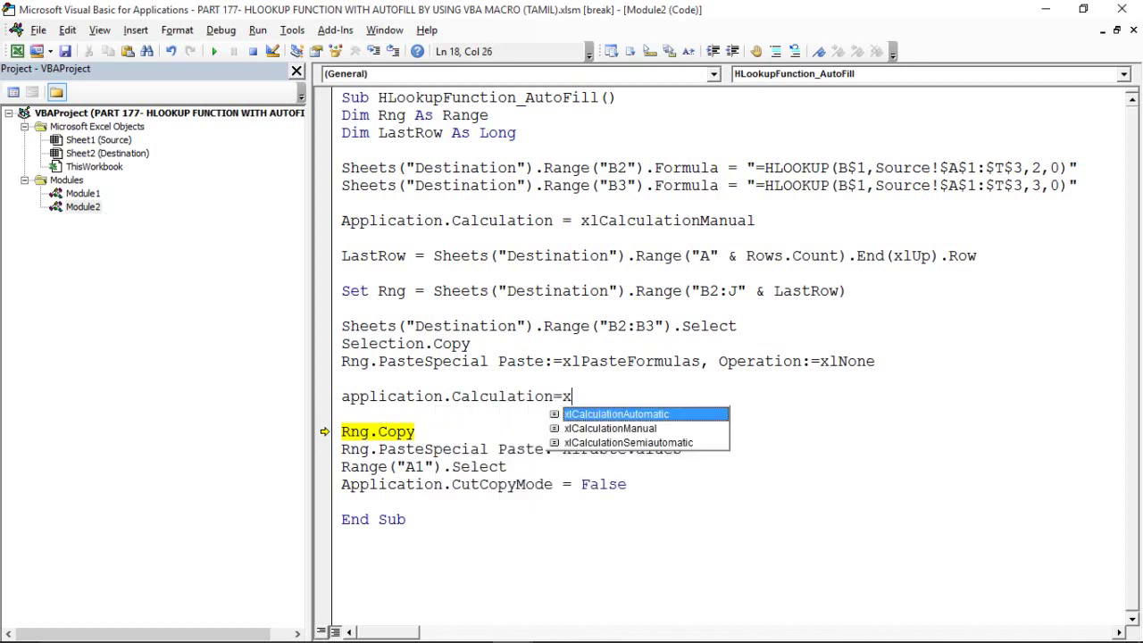
pyautogui.press('Tab')
pyautogui.click(461, 433)
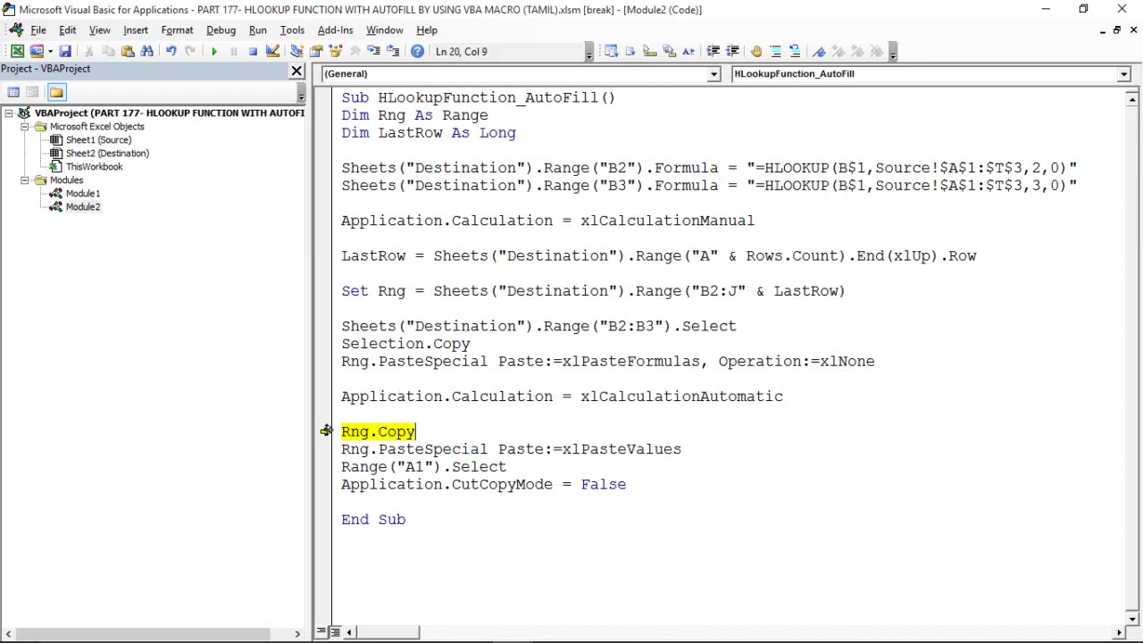
# - Move execution back to the xlCalculationAutomatic line and shrink the editor to show the sheet
pyautogui.moveTo(326, 432); pyautogui.dragTo(326, 397)
pyautogui.hotkey('alt', 'F11')
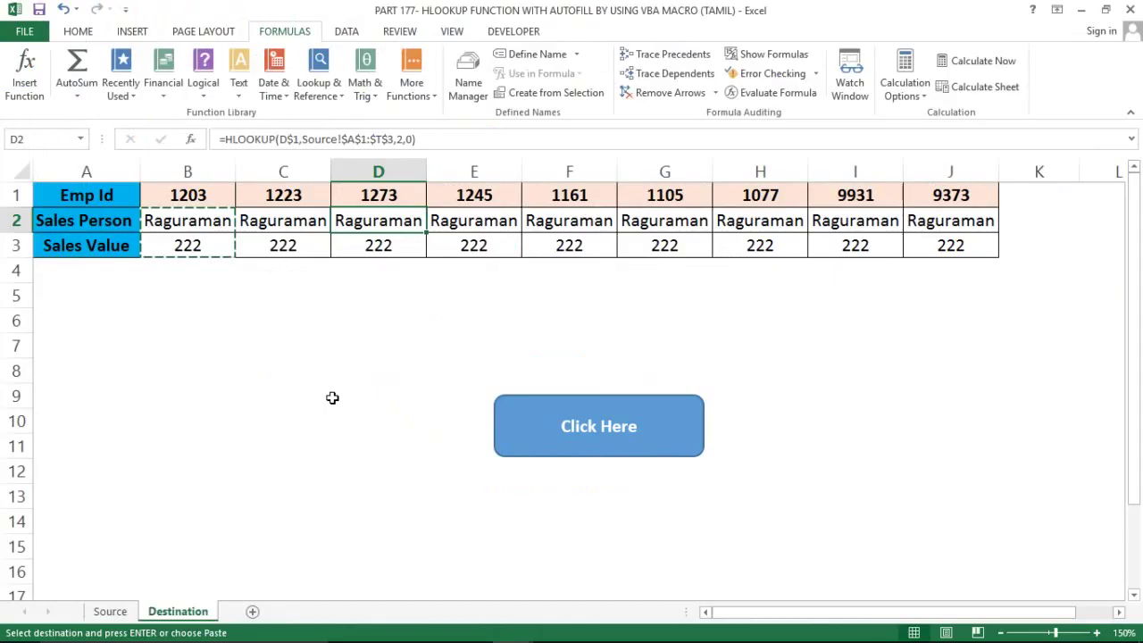
pyautogui.hotkey('alt', 'Tab')
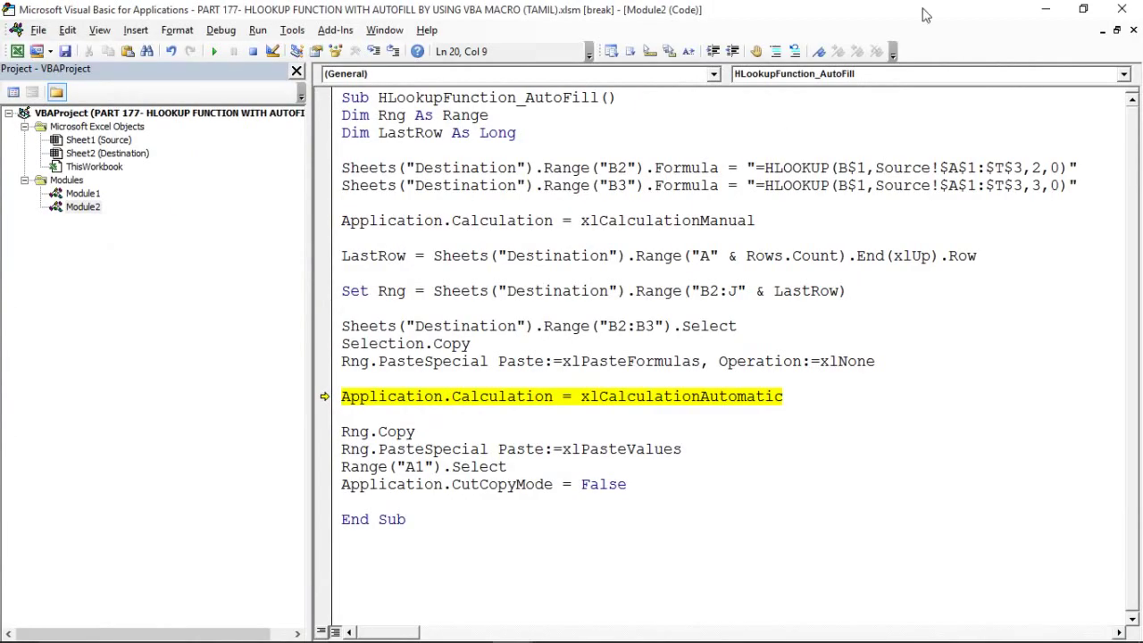
pyautogui.click(1083, 9)
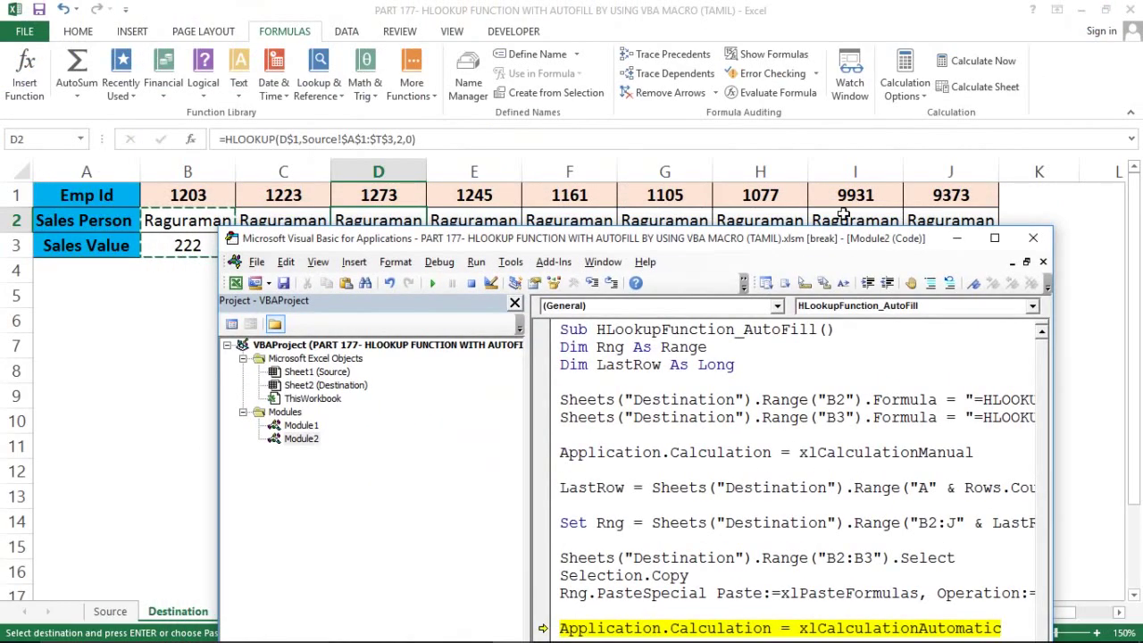
pyautogui.click(822, 248)
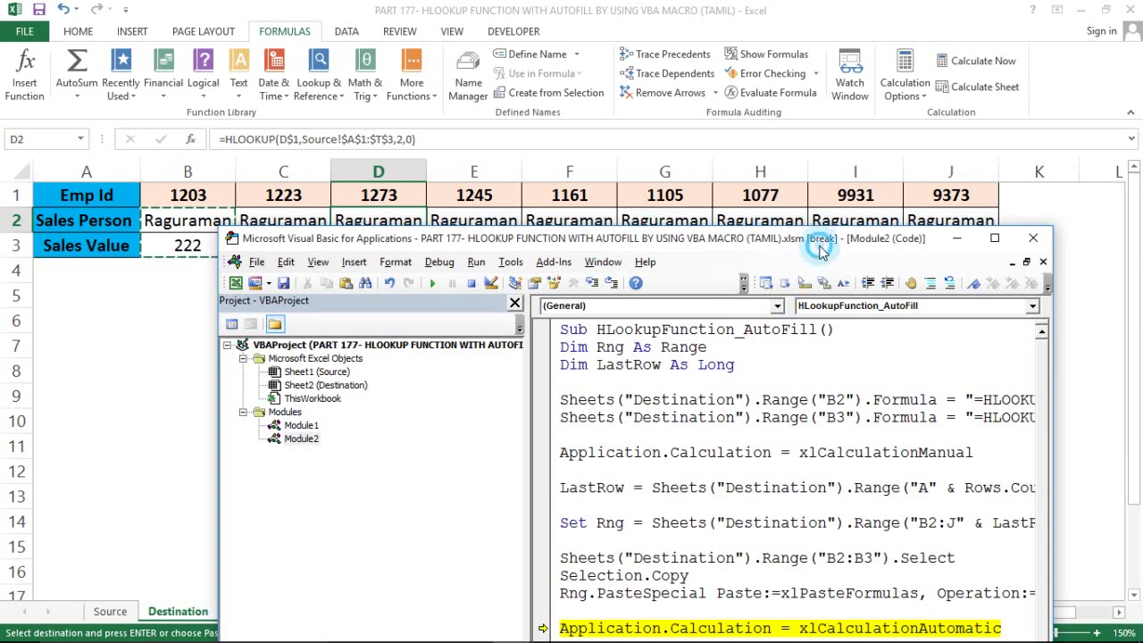
pyautogui.moveTo(822, 248); pyautogui.dragTo(1086, 134)
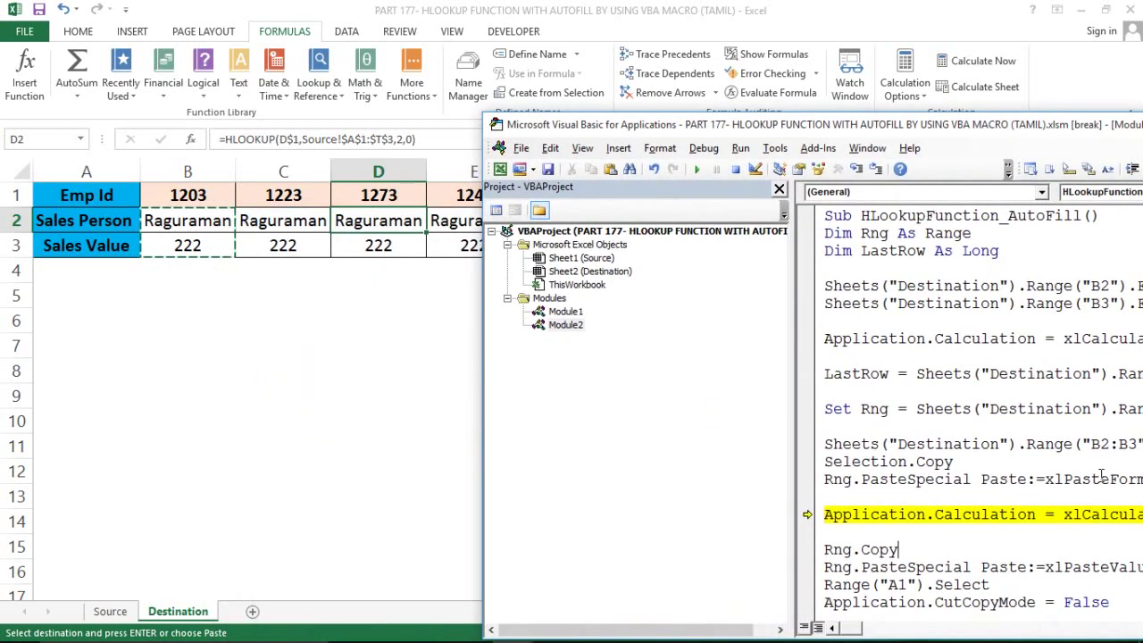
pyautogui.moveTo(1002, 515)
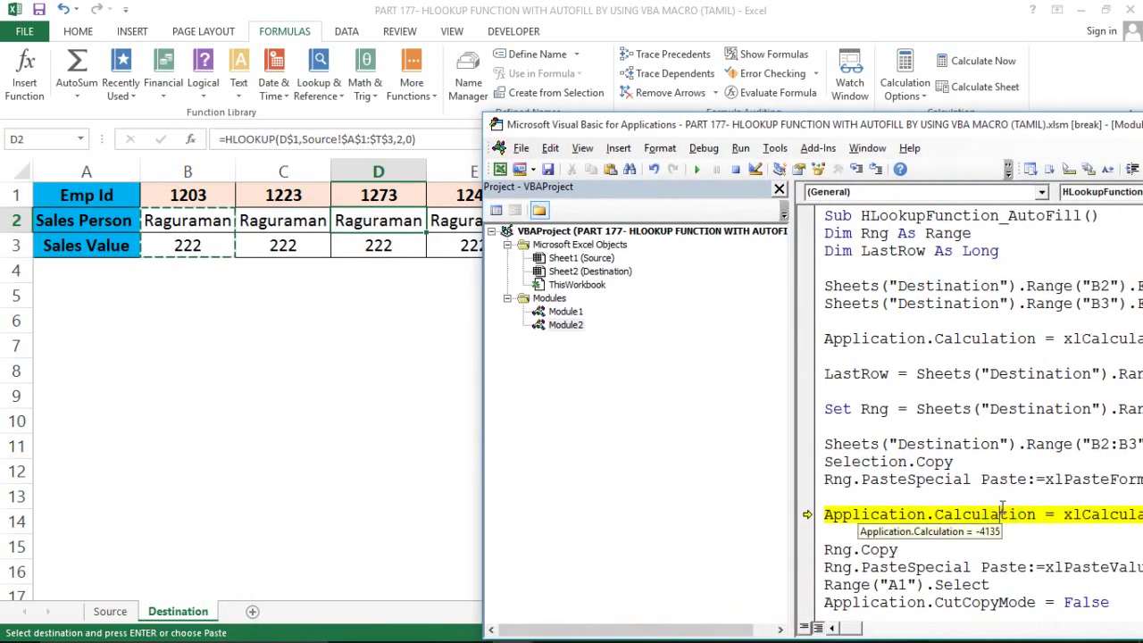
# - Run the automatic-calculation line and verify B2:J3 shows each Emp Id's own values
pyautogui.press('F8')
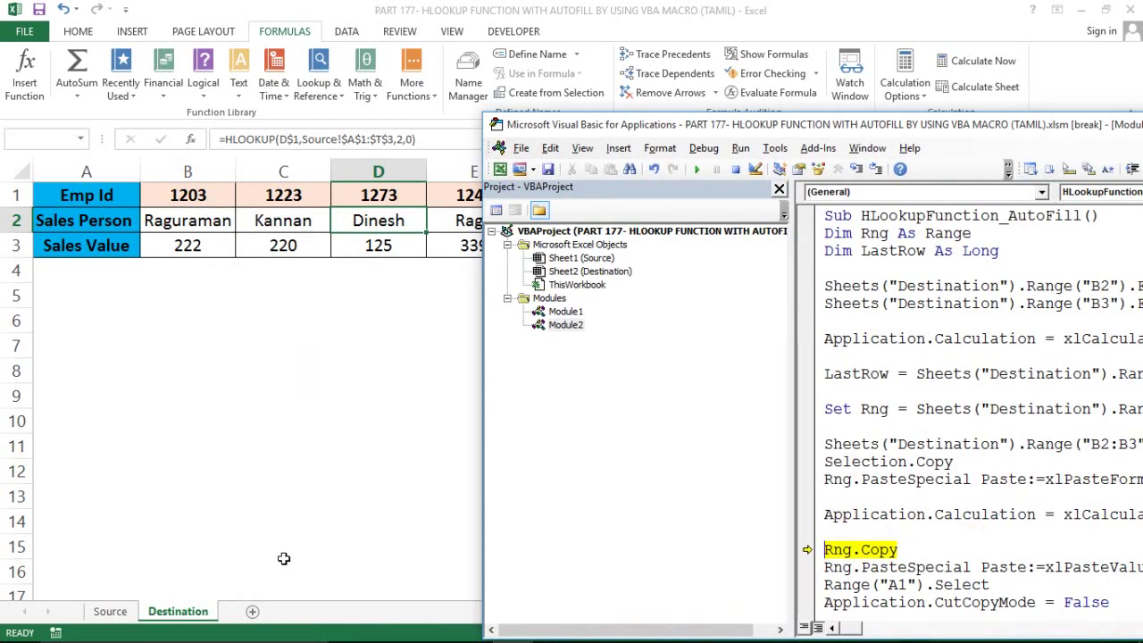
pyautogui.click(283, 558)
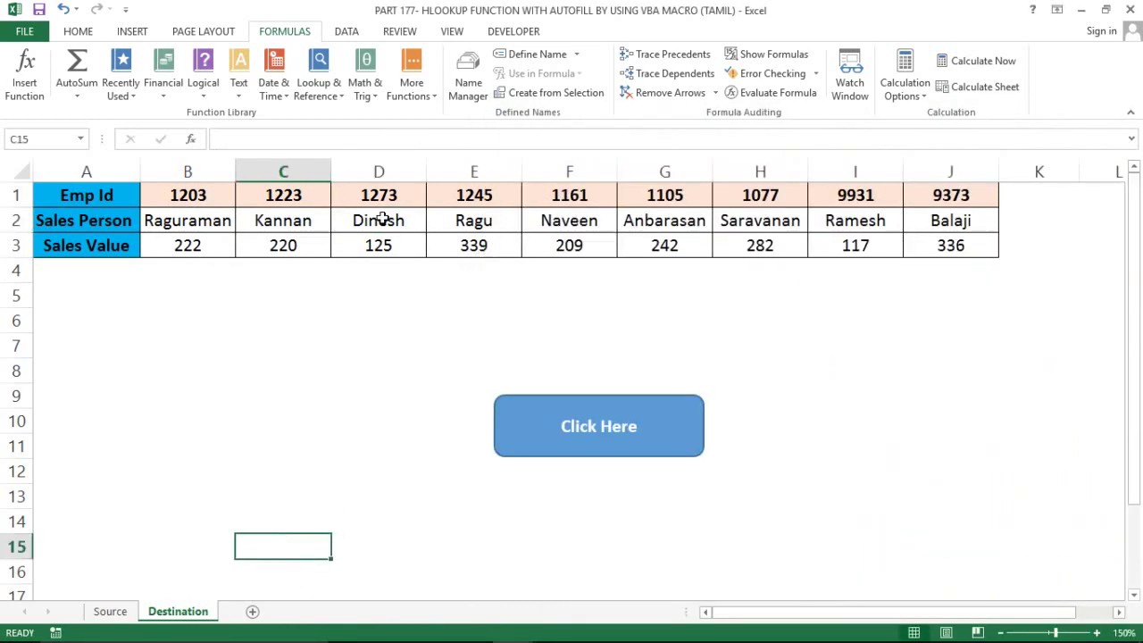
pyautogui.click(383, 219)
pyautogui.press('Left')
pyautogui.press('Left')
pyautogui.press('Left')
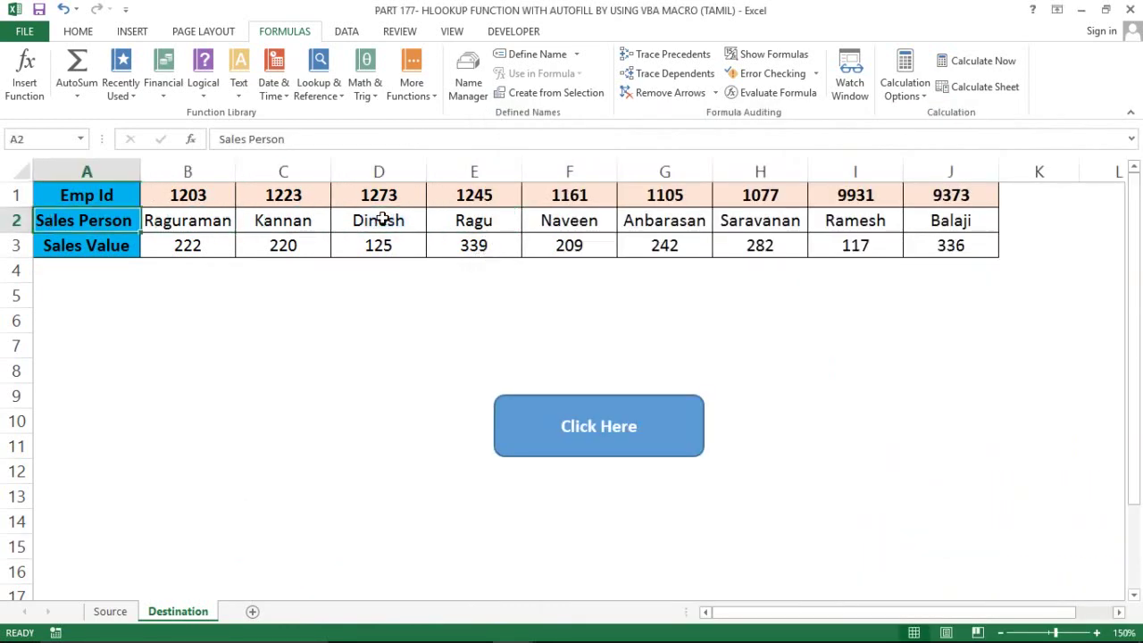
pyautogui.press('Right')
pyautogui.hotkey('shift', 'Down')
pyautogui.hotkey('ctrl', 'shift', 'Right')
pyautogui.press('Right')
pyautogui.hotkey('alt', 'Tab')
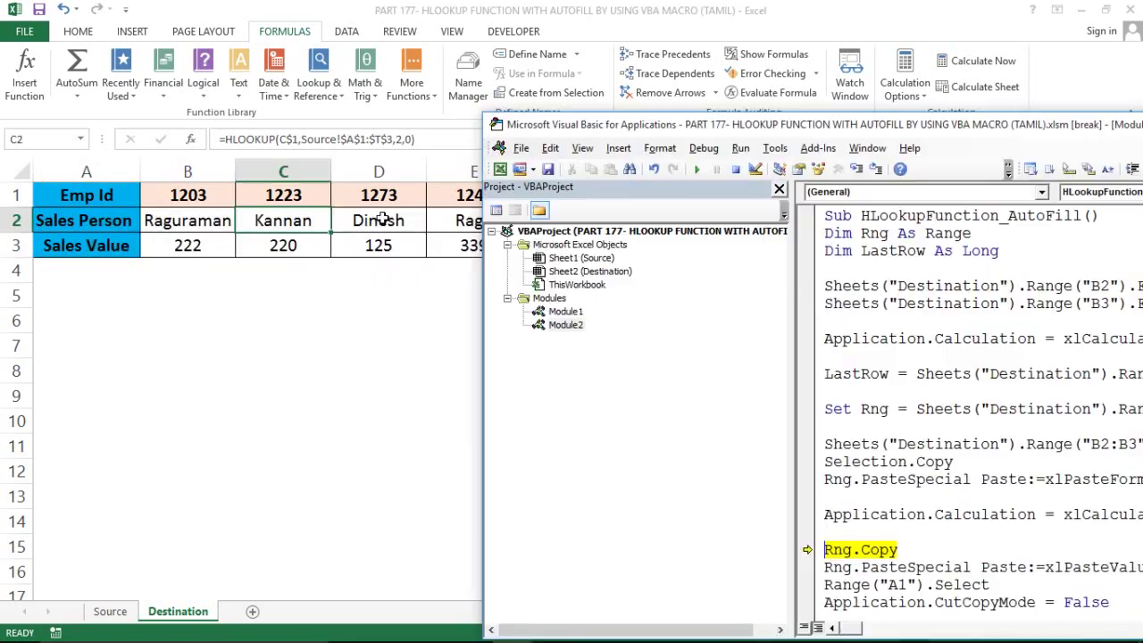
pyautogui.doubleClick(940, 126)
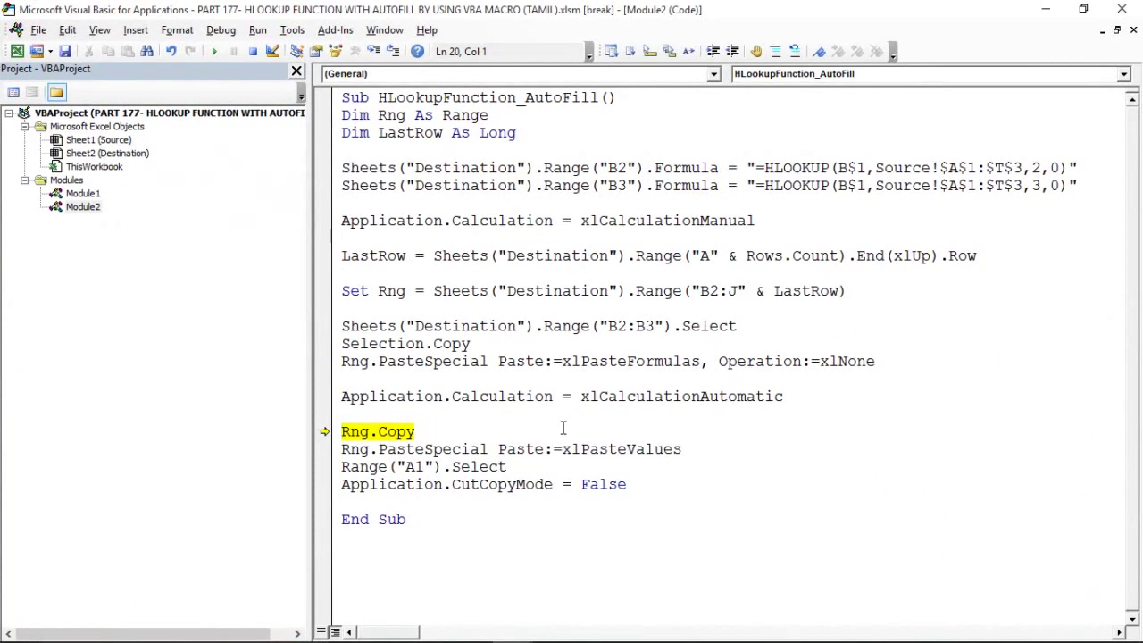
# - Step the macro to End Sub, highlighting the xlCalculationAutomatic line, and end the run
pyautogui.click(490, 423)
pyautogui.press('F8')
pyautogui.press('F8')
pyautogui.press('F8')
pyautogui.press('F8')
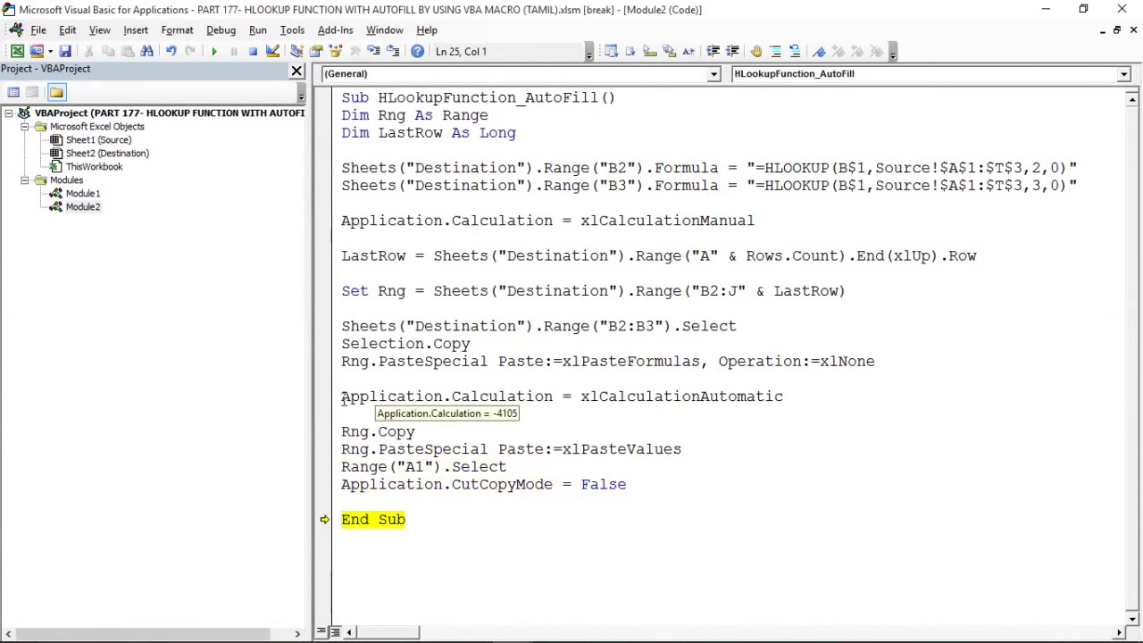
pyautogui.moveTo(341, 398)
pyautogui.mouseDown()
pyautogui.moveTo(786, 398)
pyautogui.moveTo(712, 403)
pyautogui.mouseUp()
pyautogui.click(358, 483)
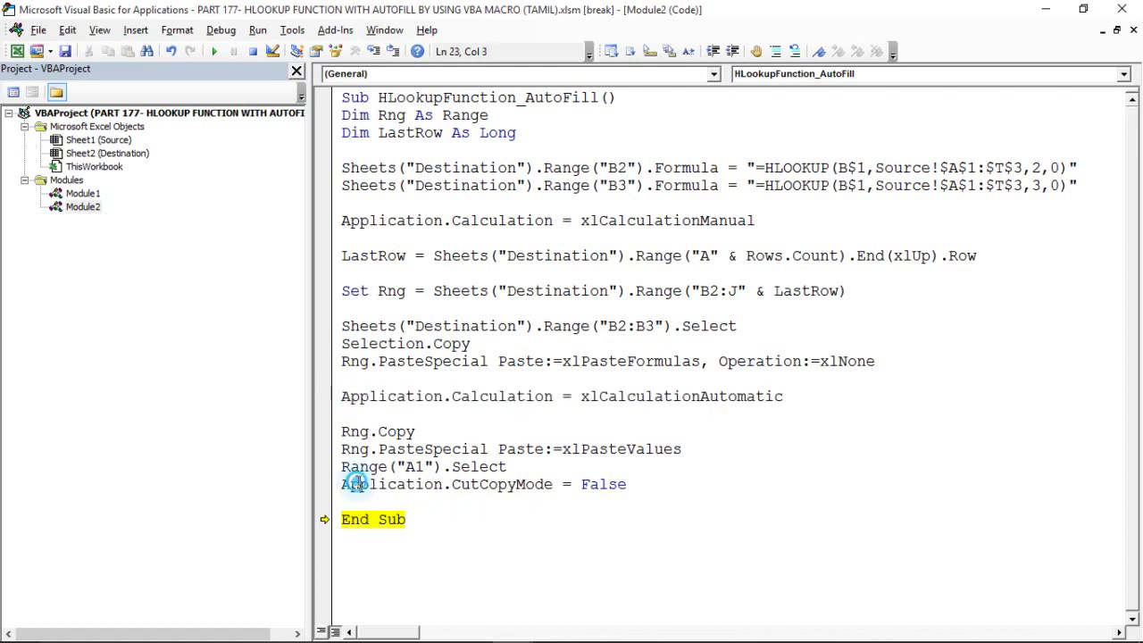
pyautogui.click(356, 435)
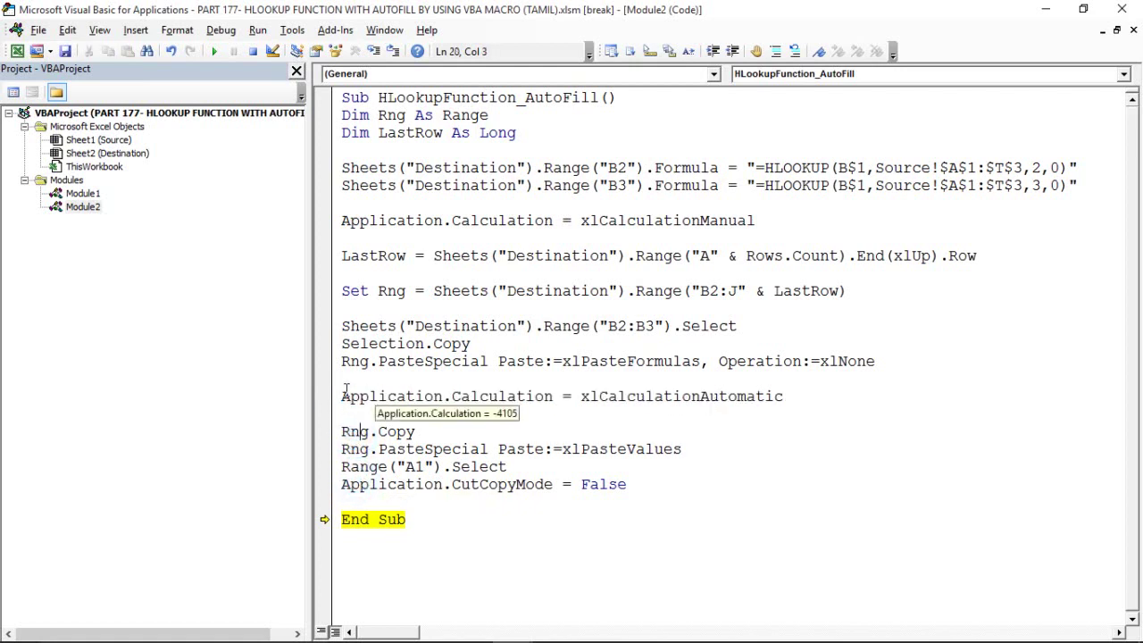
pyautogui.doubleClick(344, 393)
pyautogui.moveTo(429, 387); pyautogui.dragTo(812, 409)
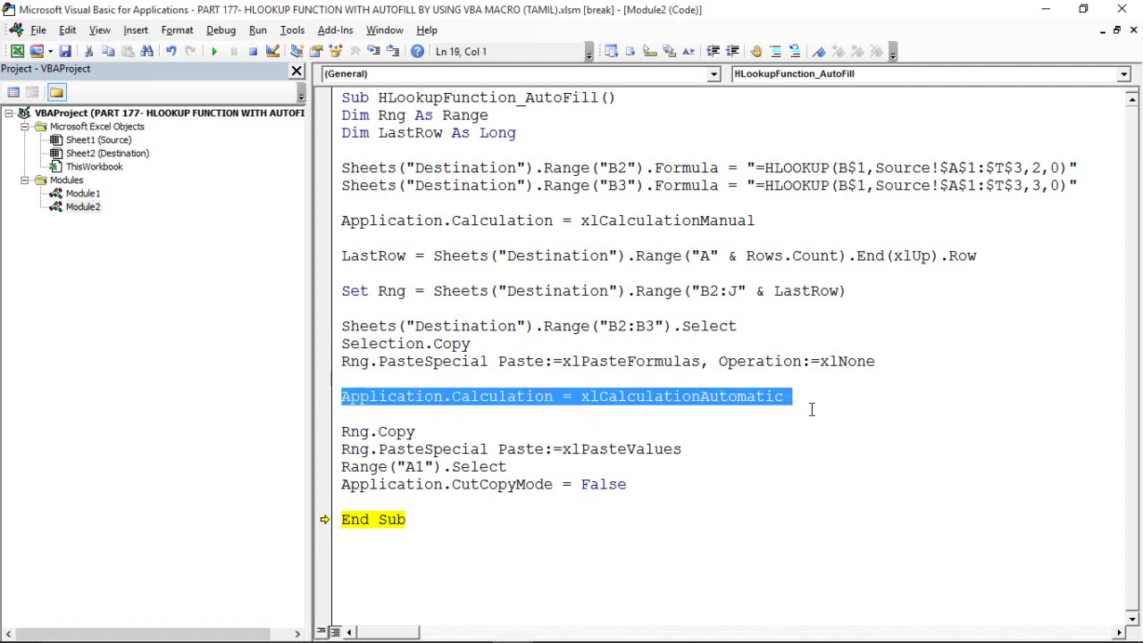
pyautogui.click(575, 513)
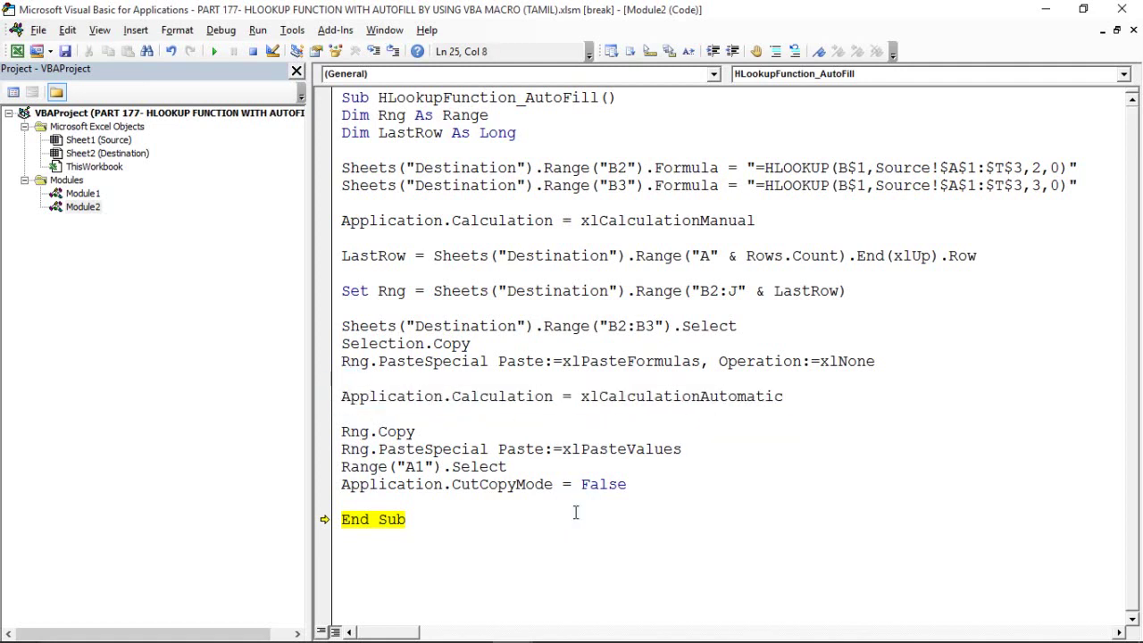
pyautogui.press('F8')
pyautogui.click(544, 485)
# - Verify in Calculation Options that Excel's calculation mode is Automatic
pyautogui.hotkey('alt', 'Tab')
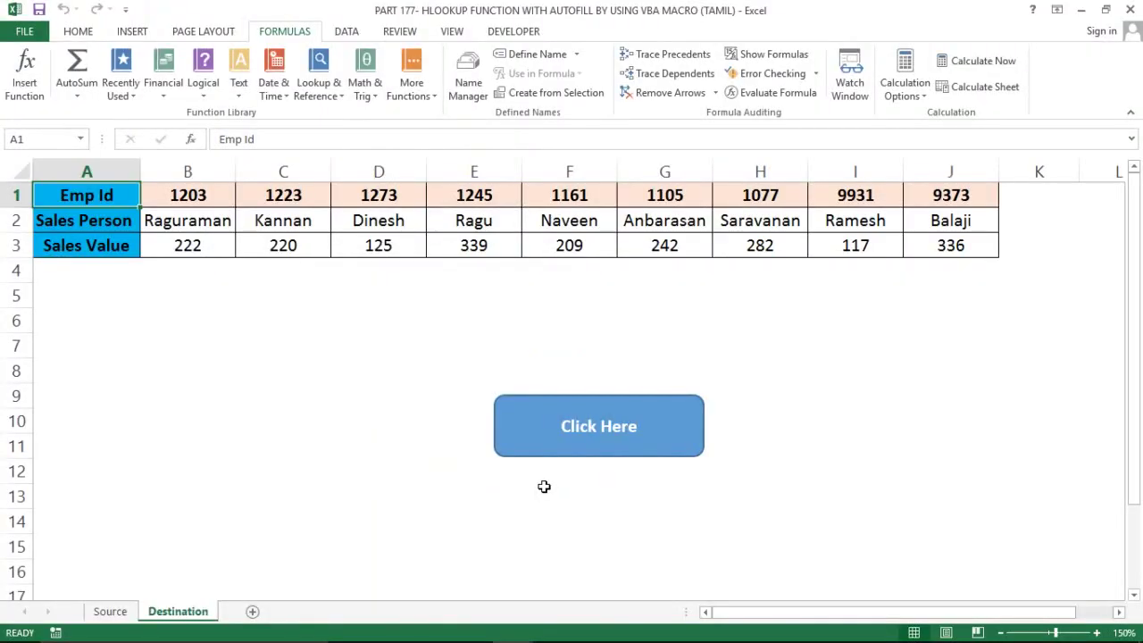
pyautogui.click(905, 87)
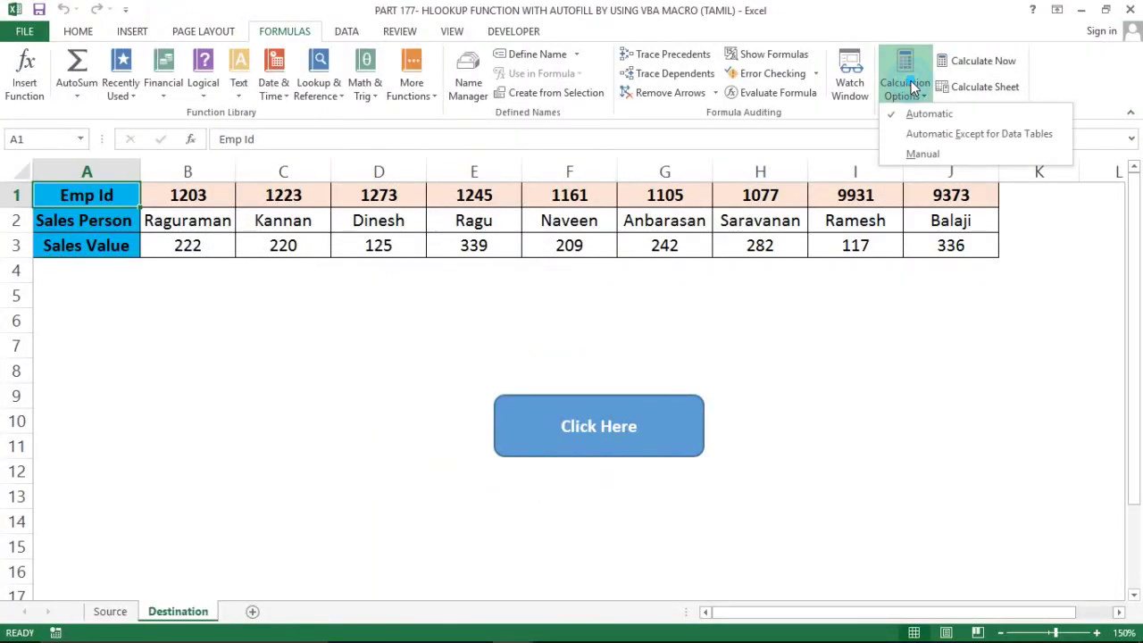
pyautogui.click(446, 271)
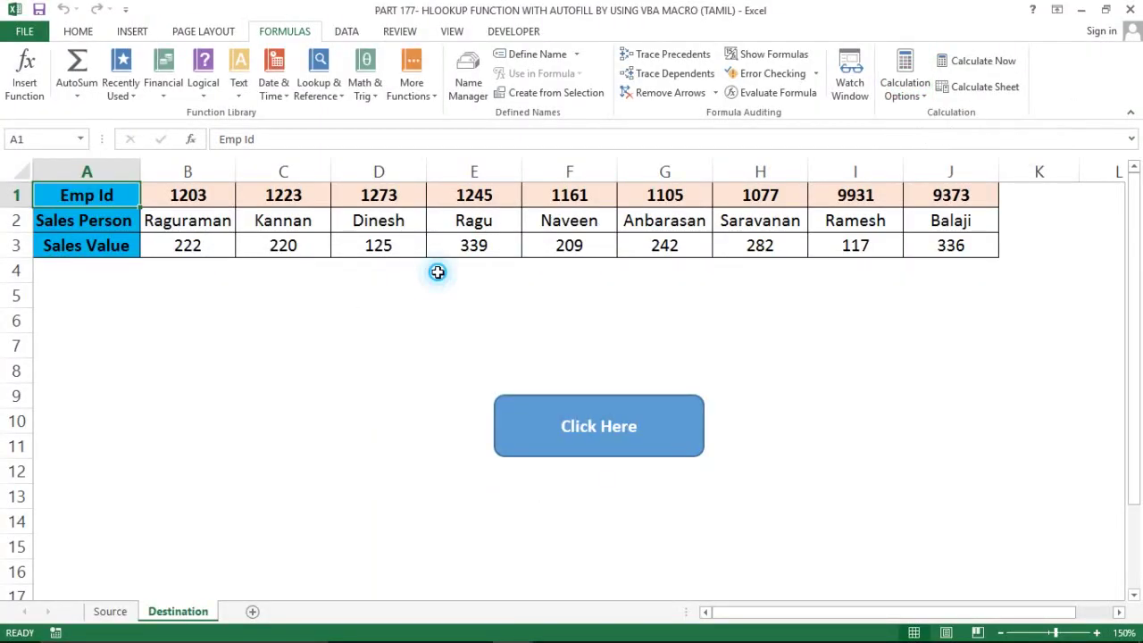
pyautogui.click(918, 89)
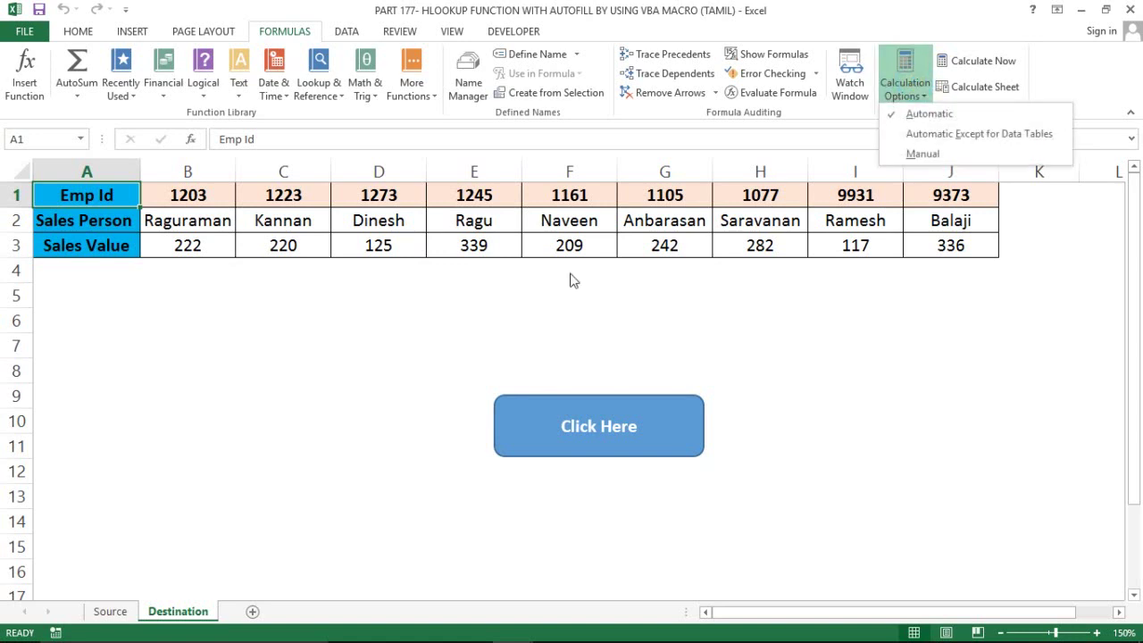
pyautogui.click(539, 277)
# - Review the filled A1:J3 table, with C2 showing Kannan, then show the Developer tab
pyautogui.click(168, 184)
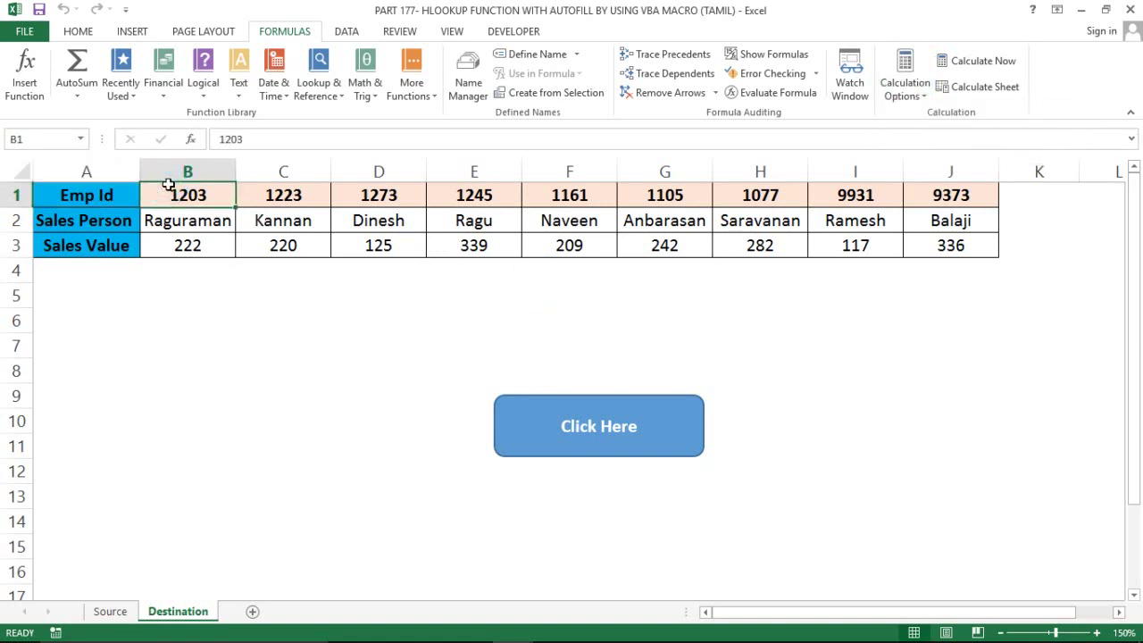
pyautogui.press('Right')
pyautogui.click(168, 184)
pyautogui.press('Left')
pyautogui.hotkey('ctrl', 'shift', 'Down')
pyautogui.hotkey('ctrl', 'shift', 'Right')
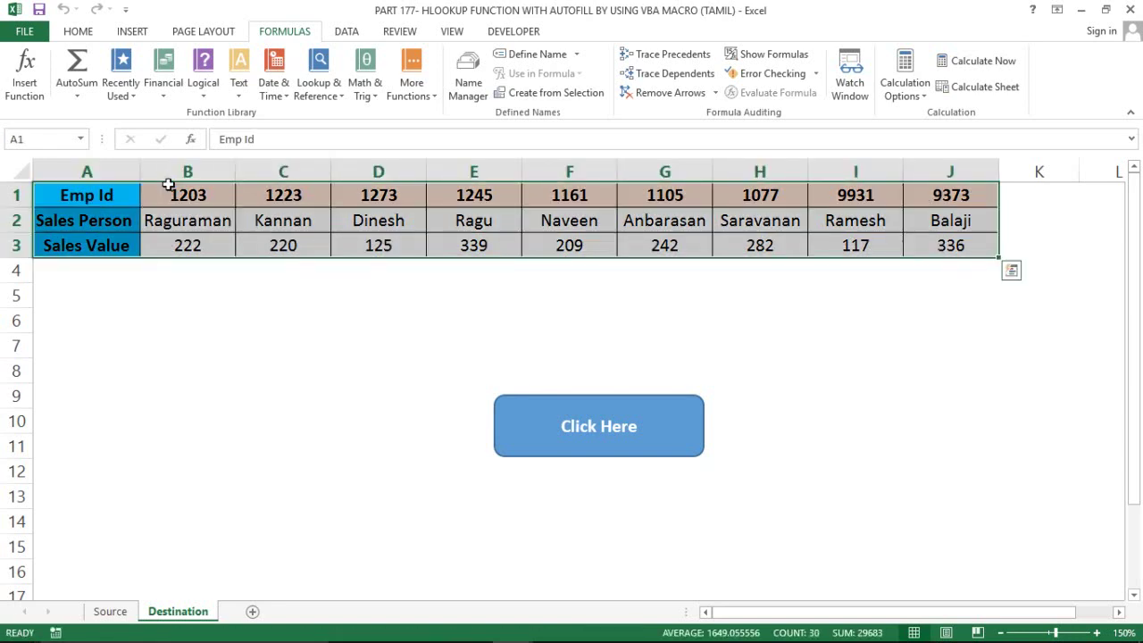
pyautogui.click(207, 413)
pyautogui.click(425, 348)
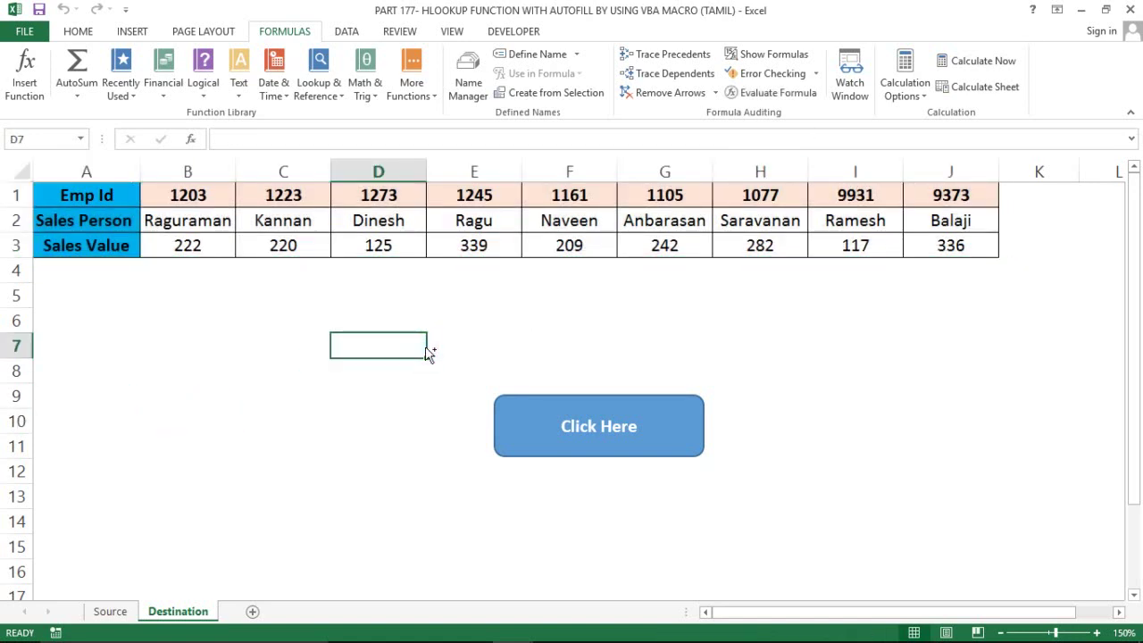
pyautogui.click(240, 224)
pyautogui.hotkey('ctrl', 'Home')
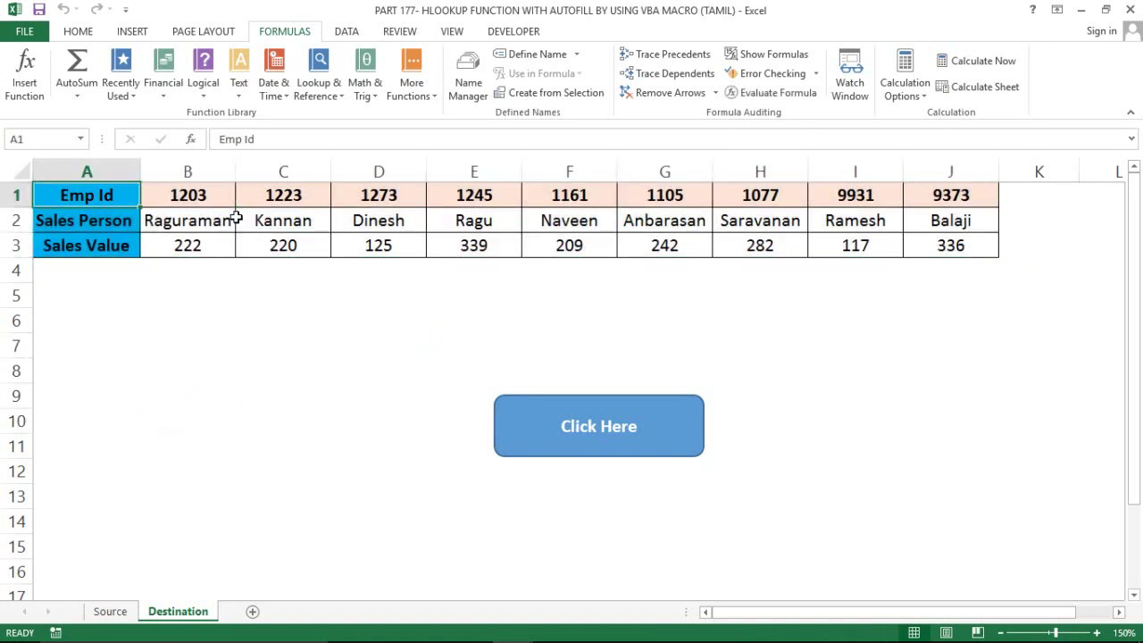
pyautogui.hotkey('ctrl', 'shift', 'Down')
pyautogui.hotkey('ctrl', 'shift', 'Right')
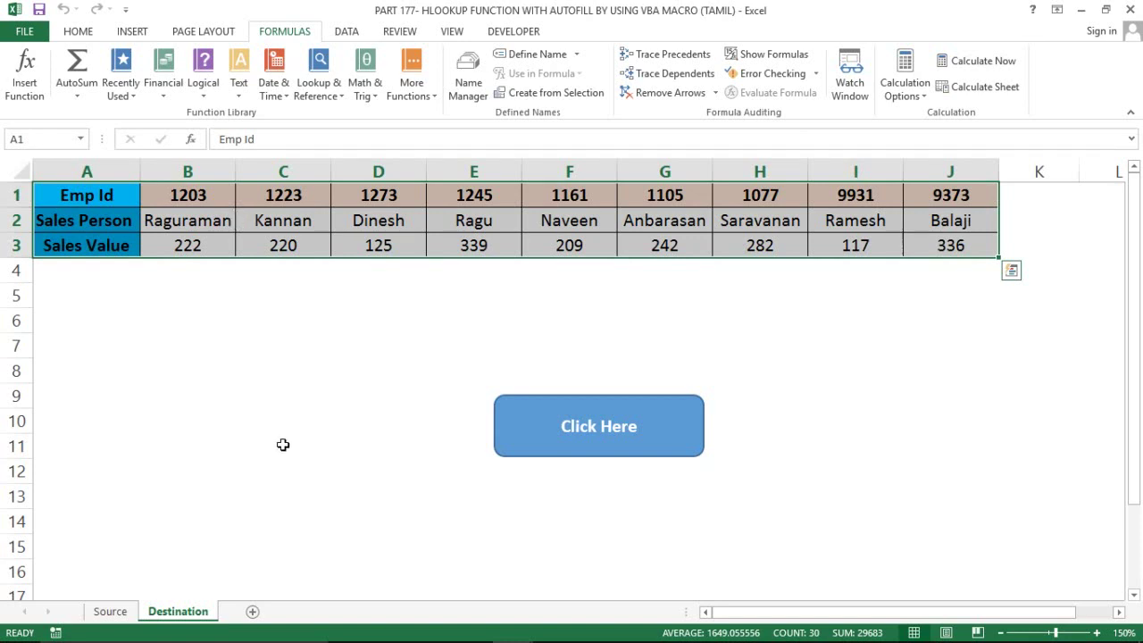
pyautogui.click(283, 446)
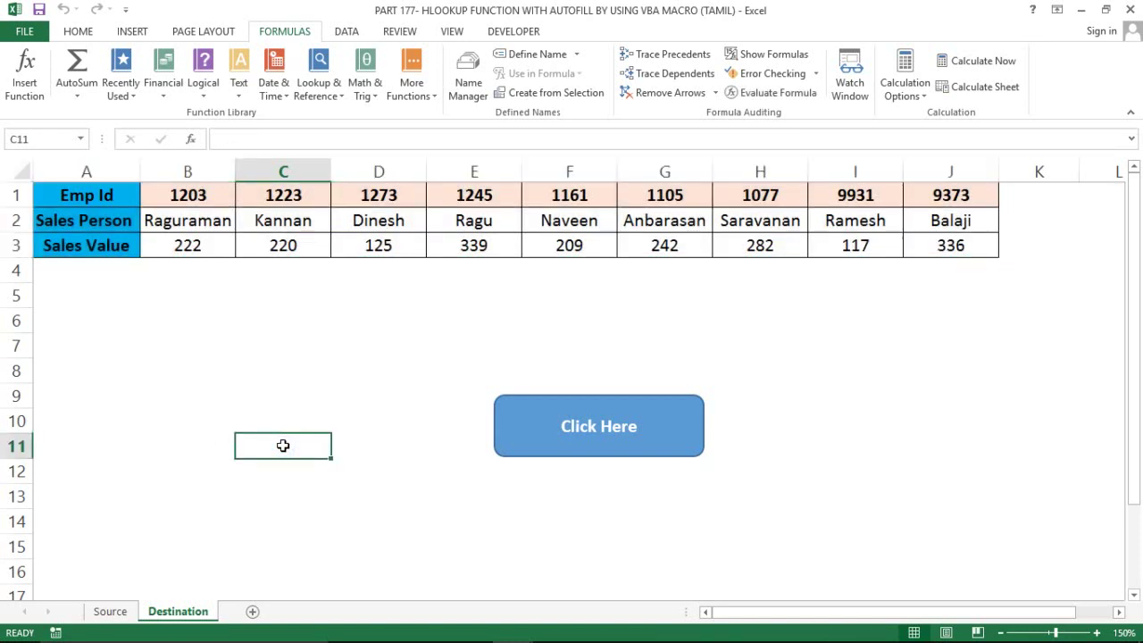
pyautogui.click(506, 33)
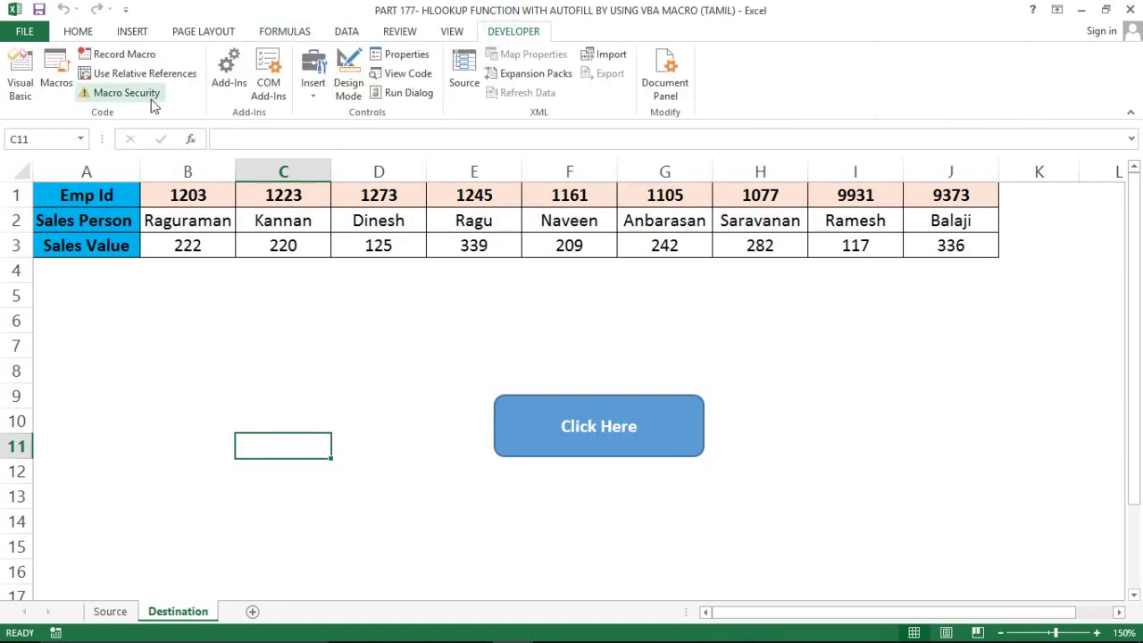
# - Open the Visual Basic editor to review the HLookupFunction_AutoFill code in Module2
pyautogui.click(30, 94)
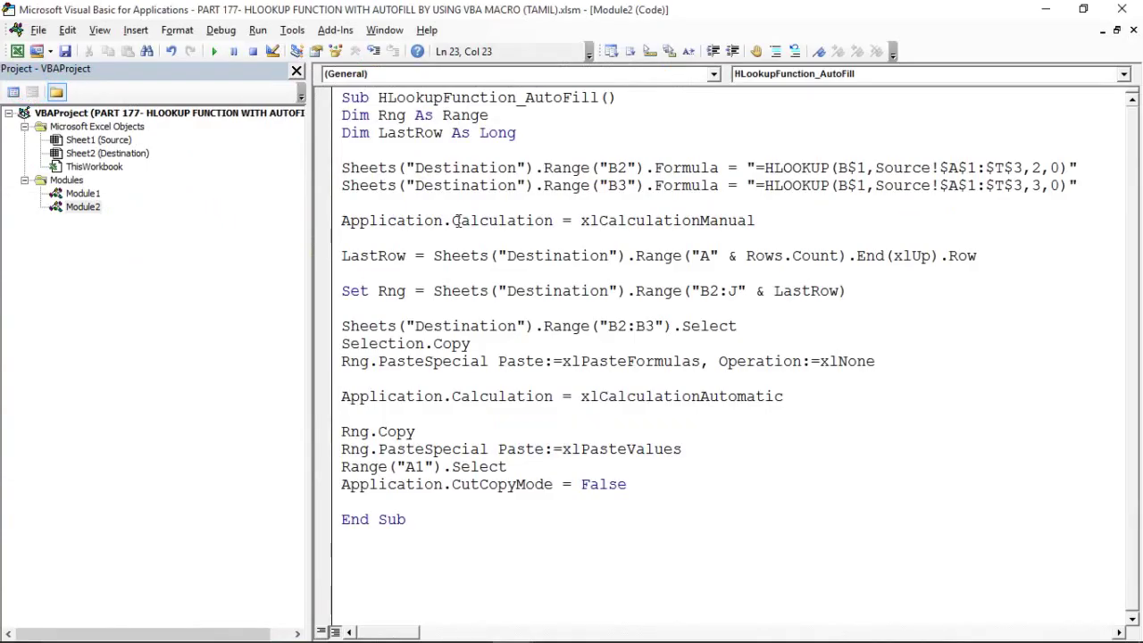
pyautogui.click(480, 256)
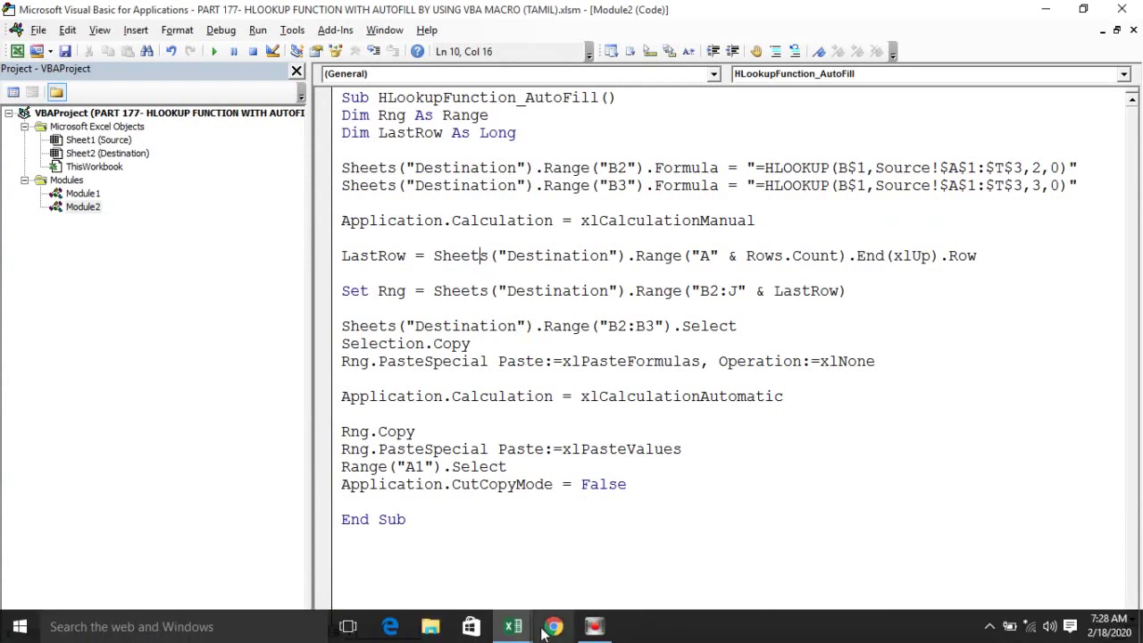
pyautogui.click(596, 624)
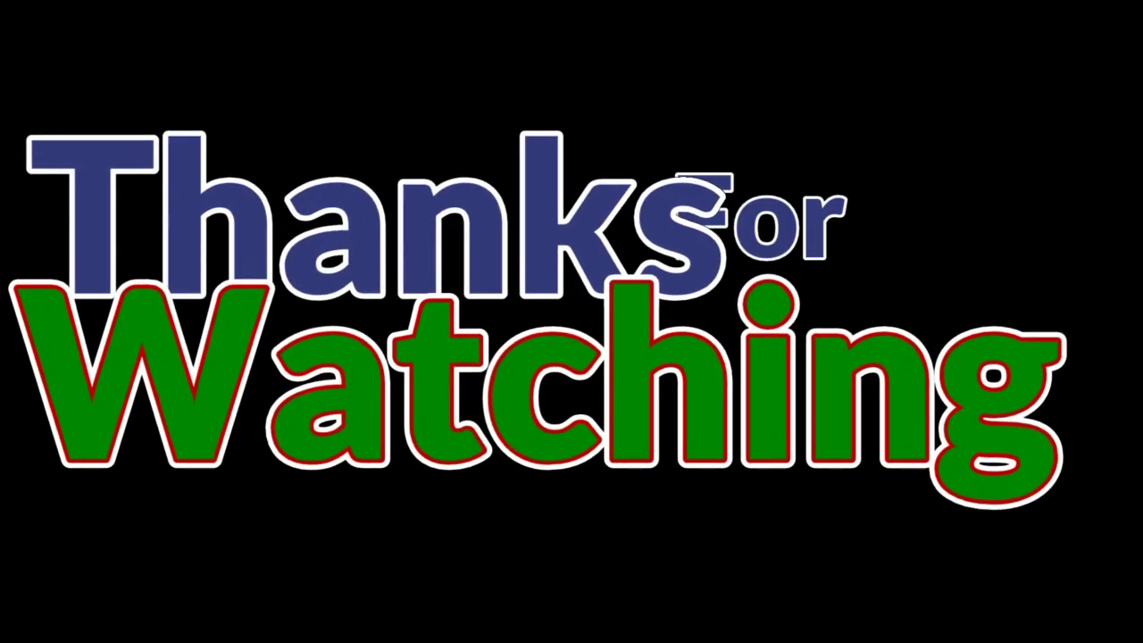